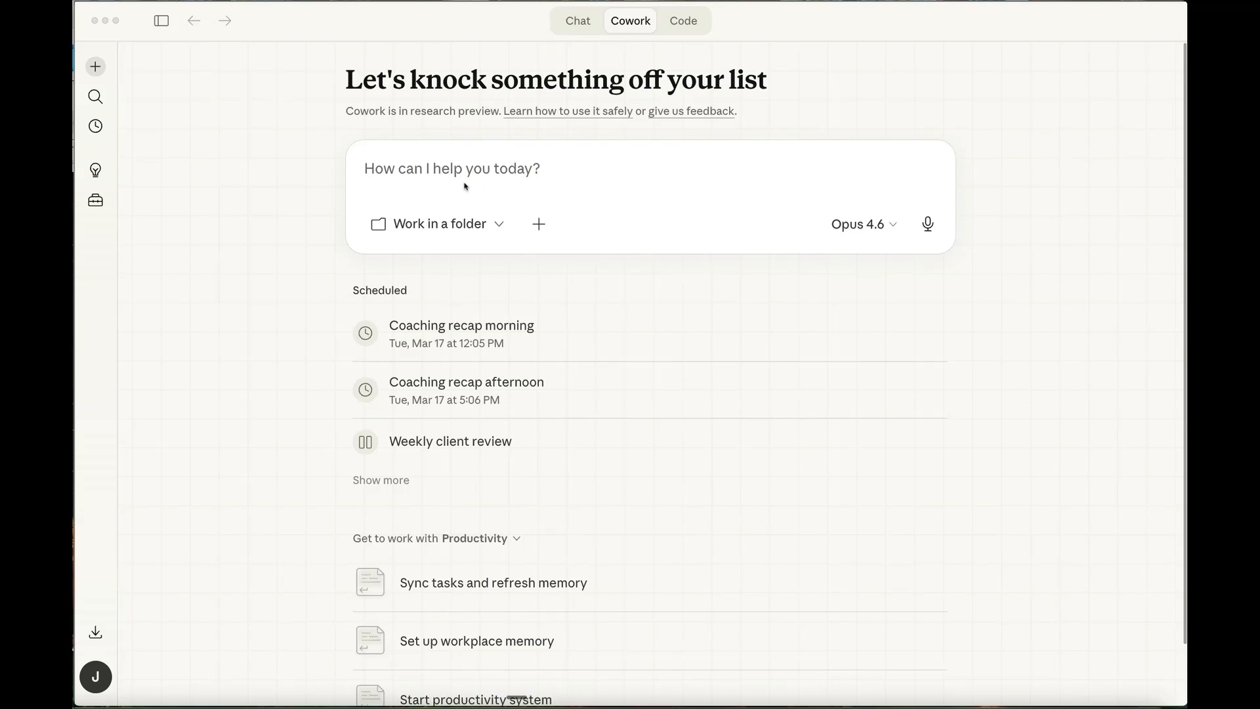
# - Browse for a different working folder and open Base Kit [Clean] in My Drive on Google Drive
pyautogui.click(444, 224)
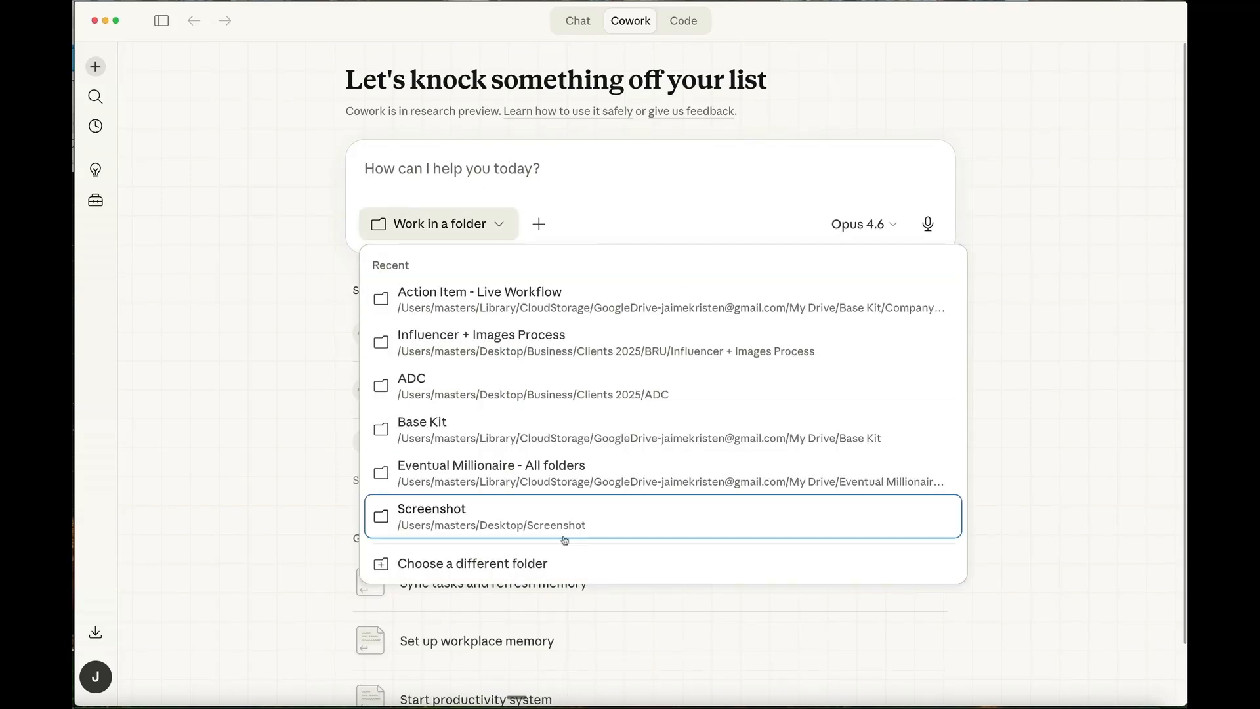
pyautogui.click(505, 567)
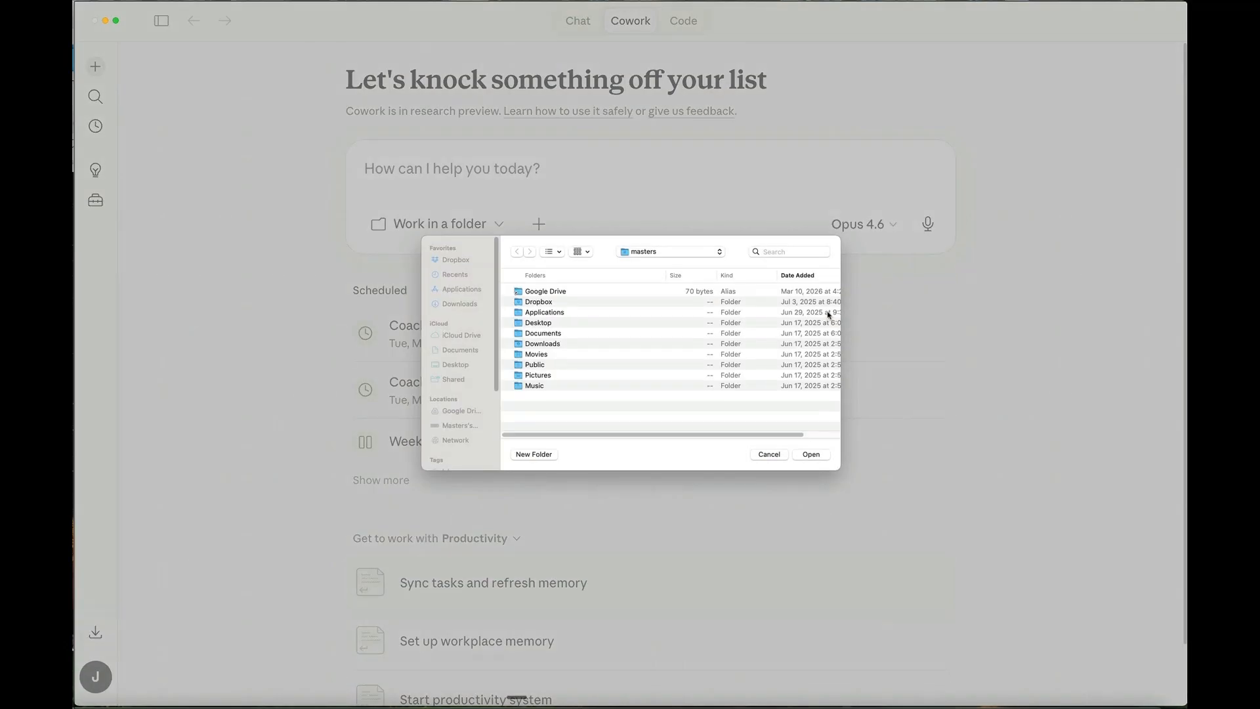
pyautogui.click(468, 412)
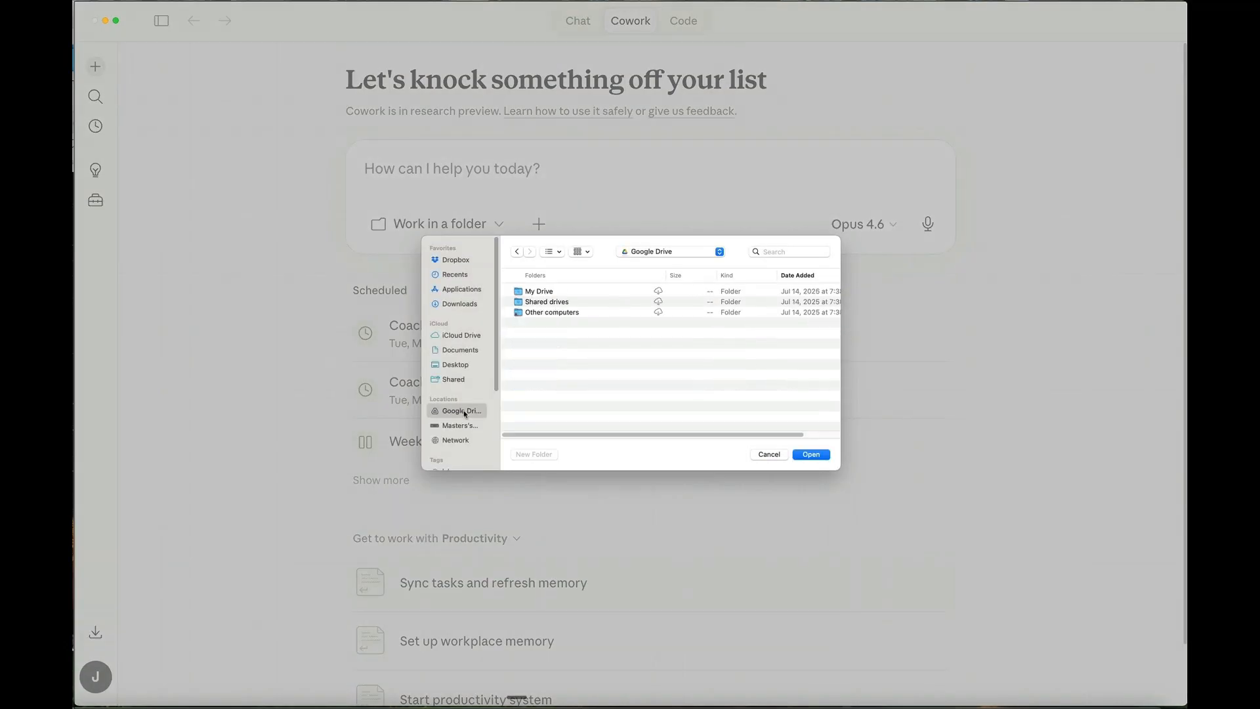
pyautogui.click(550, 292)
pyautogui.doubleClick(549, 292)
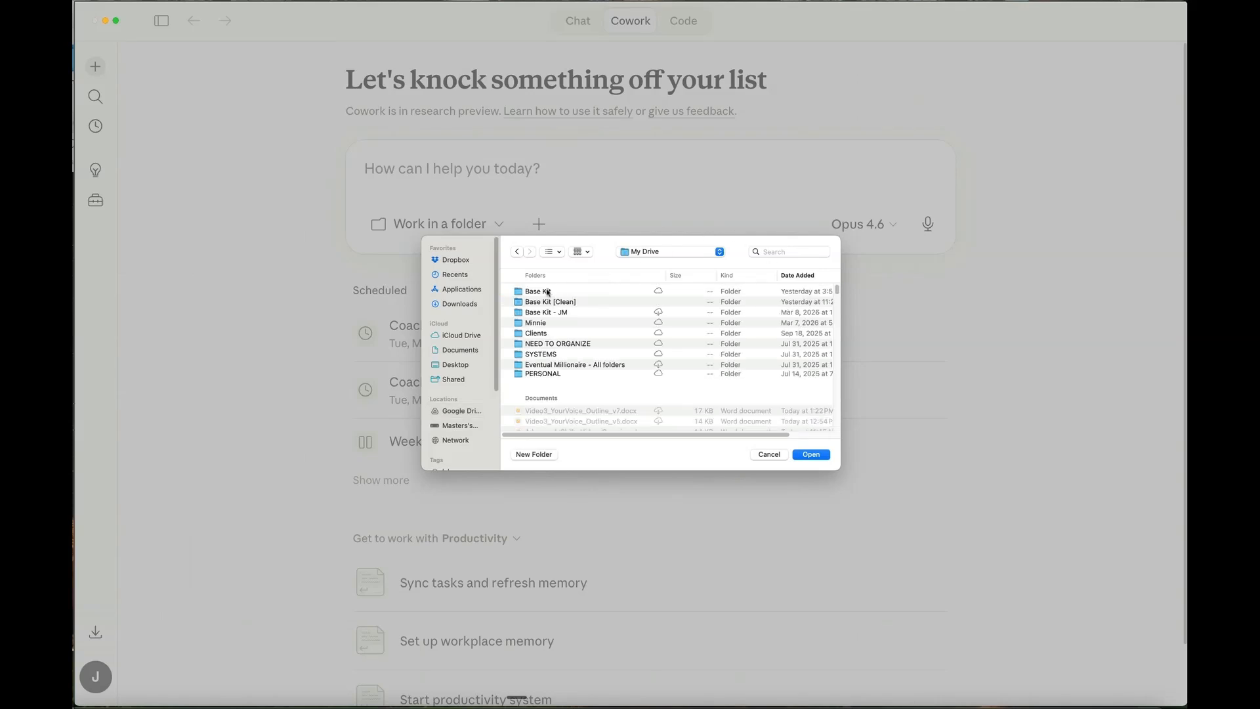
pyautogui.doubleClick(548, 302)
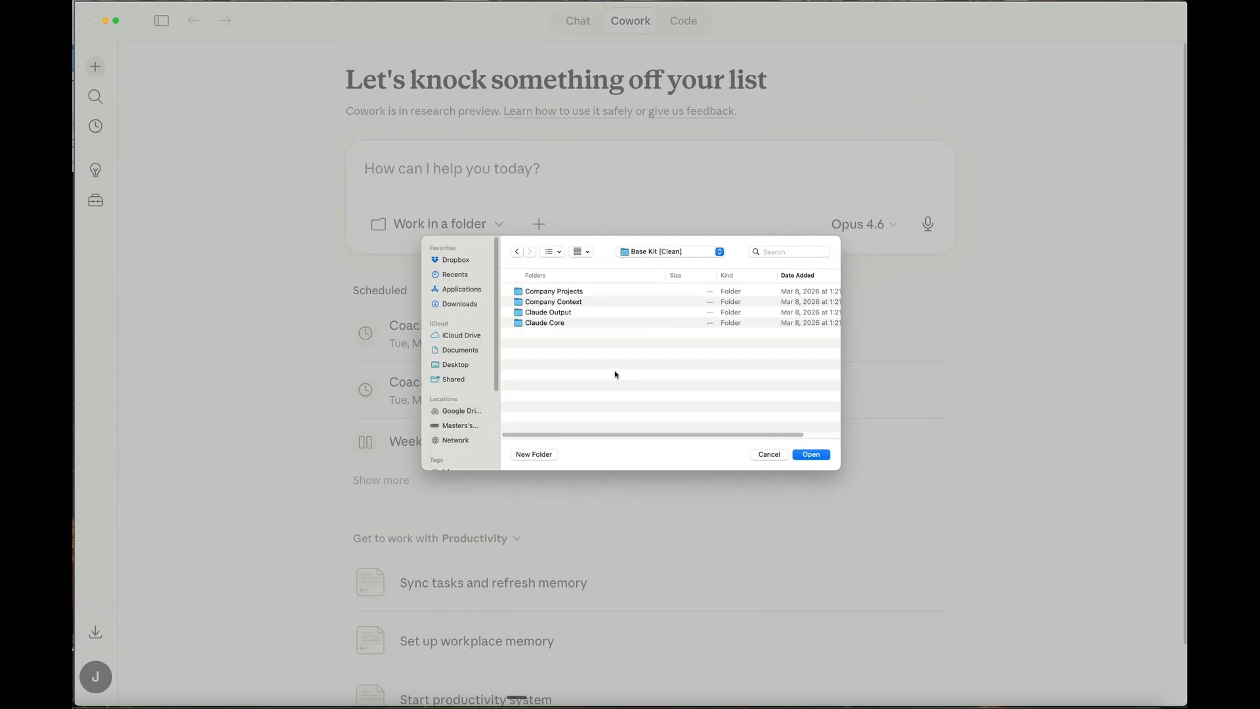
# - Look through the Eventual Millionaire Overview and EM Brand Guidelines folders inside Company Context
pyautogui.doubleClick(541, 303)
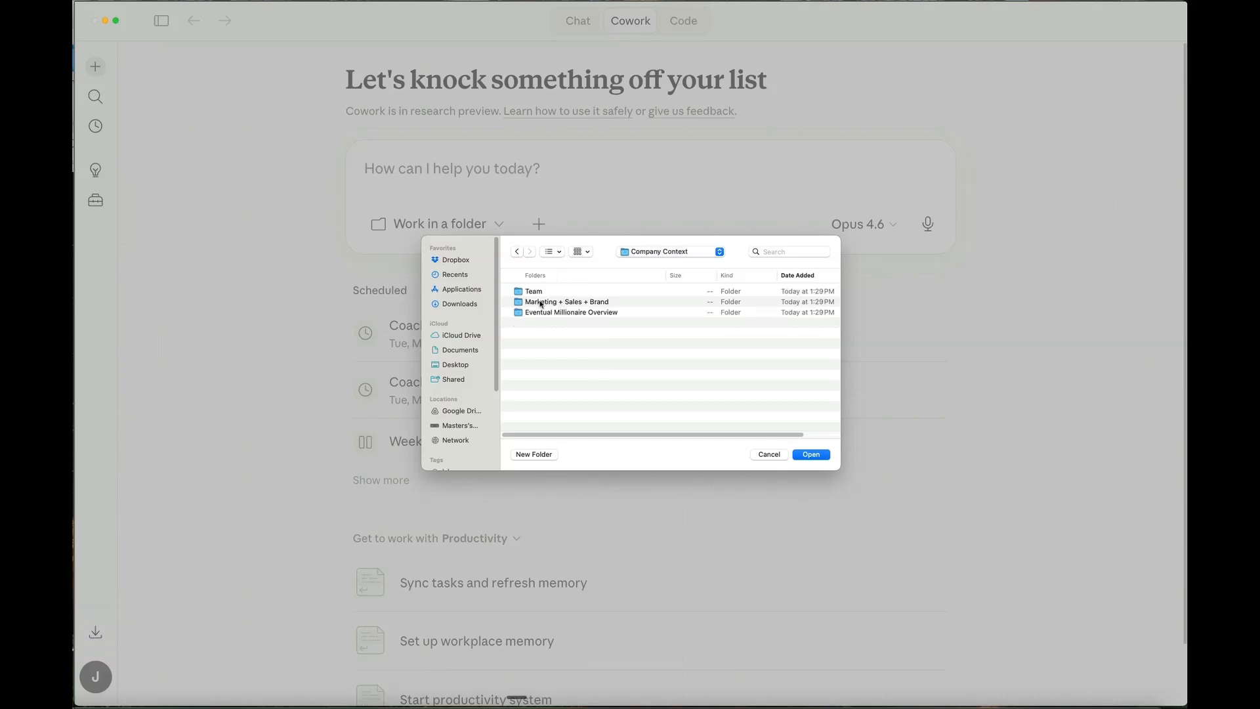
pyautogui.doubleClick(558, 314)
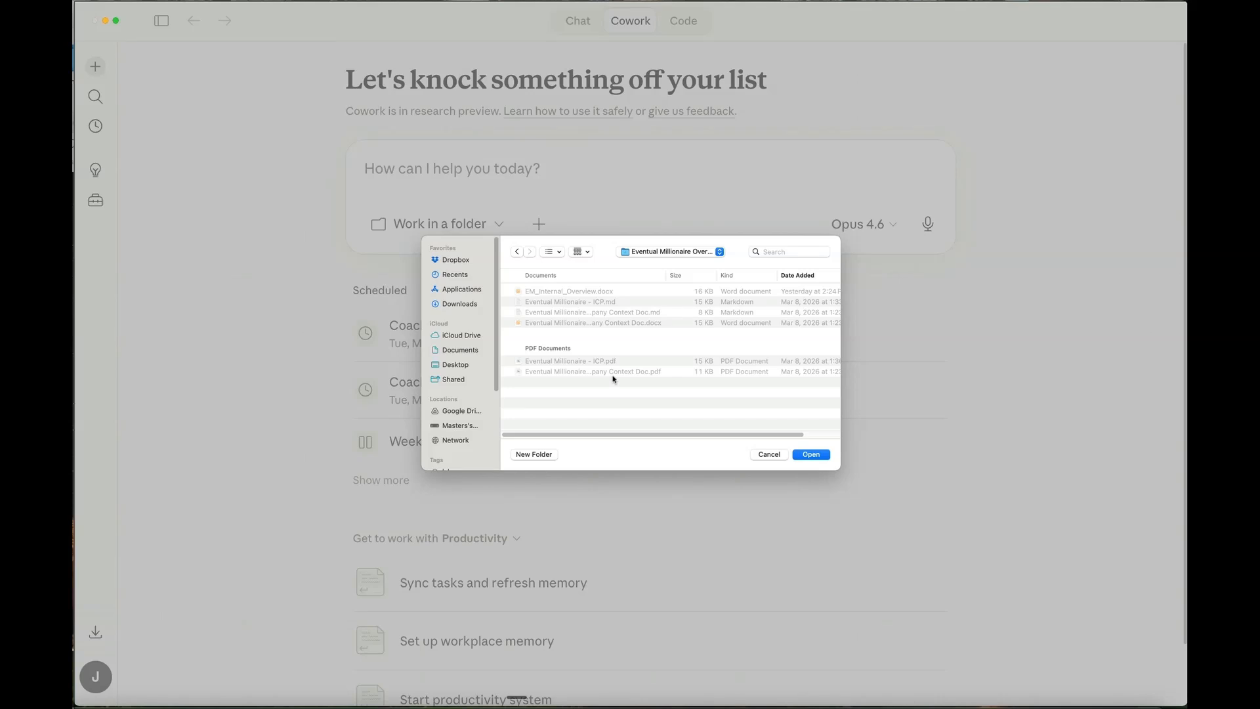
pyautogui.click(518, 253)
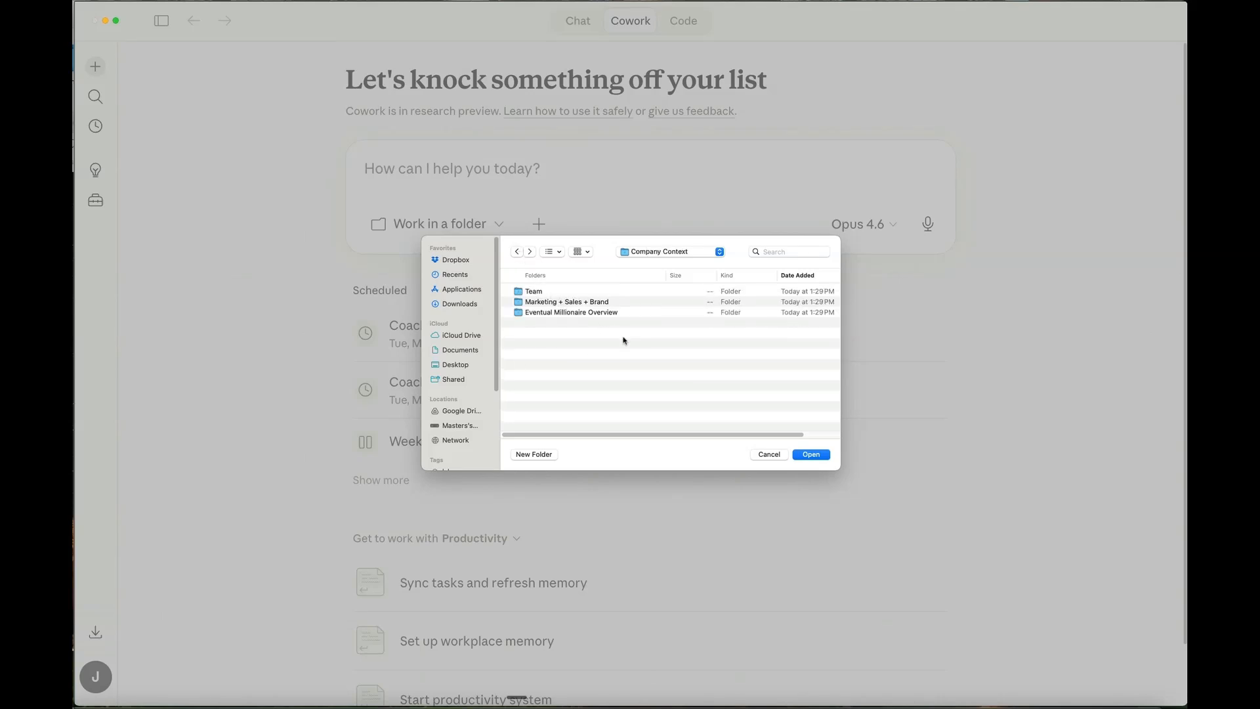
pyautogui.doubleClick(537, 302)
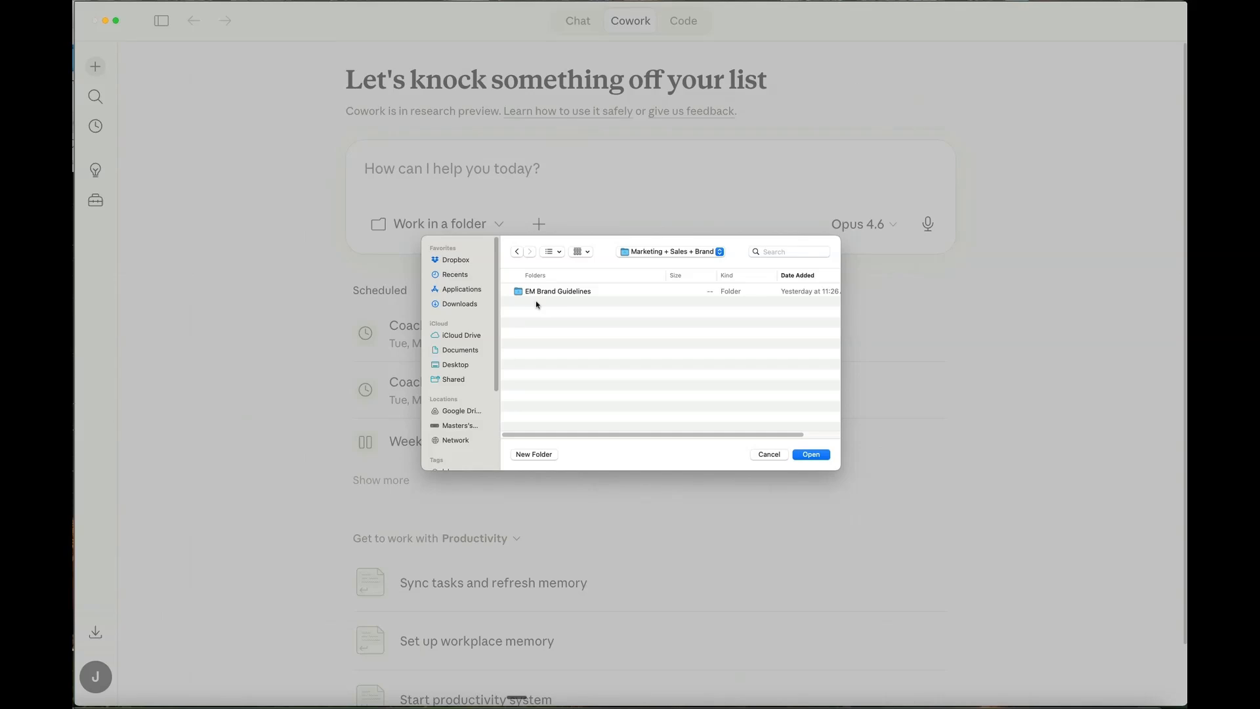
pyautogui.doubleClick(569, 292)
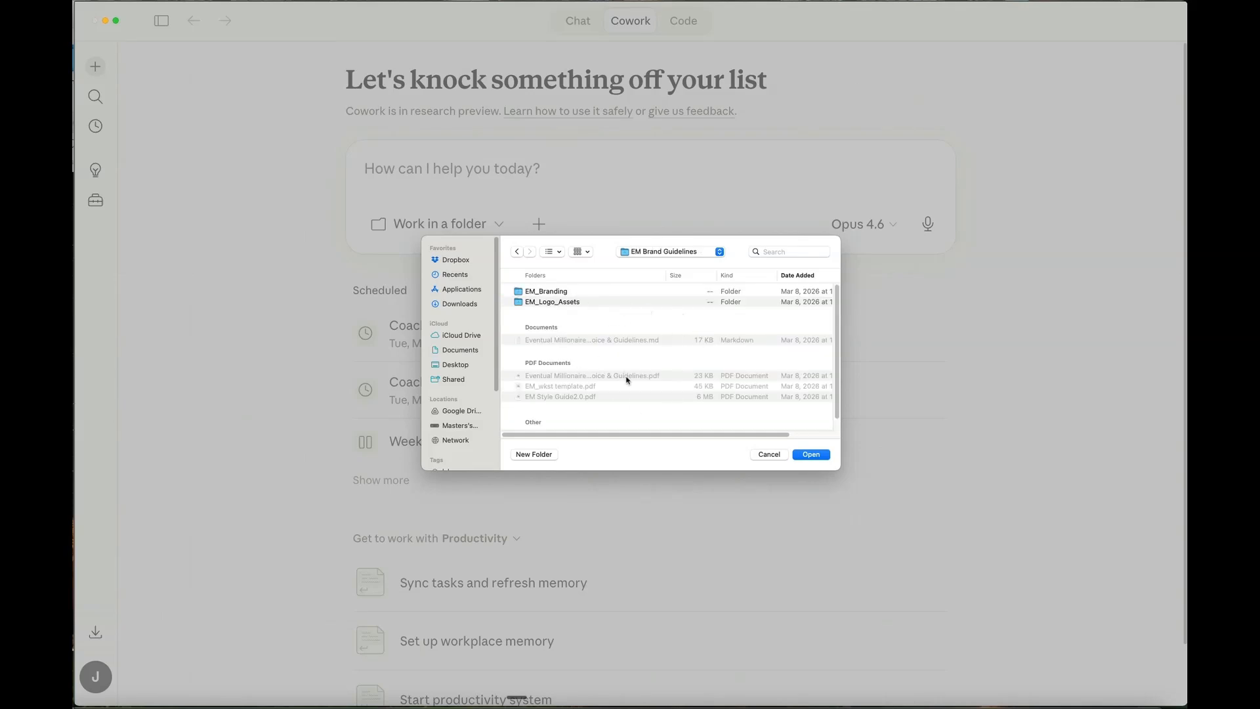
pyautogui.click(517, 252)
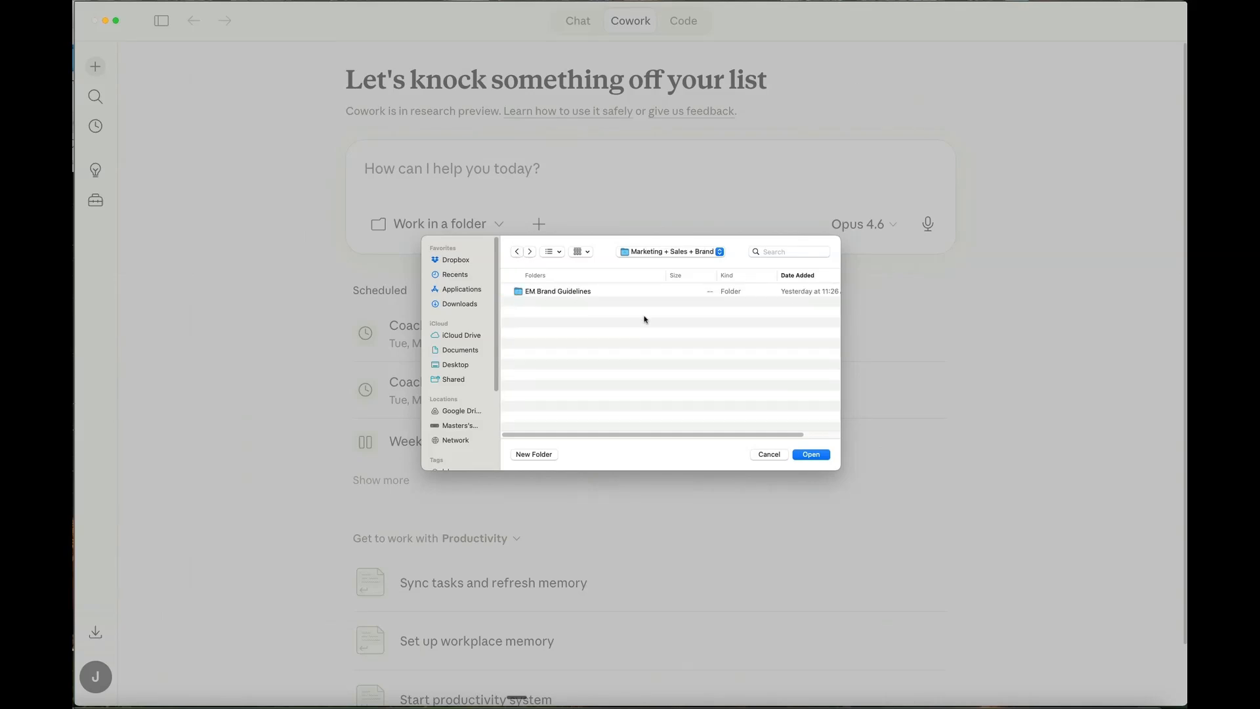
pyautogui.click(518, 252)
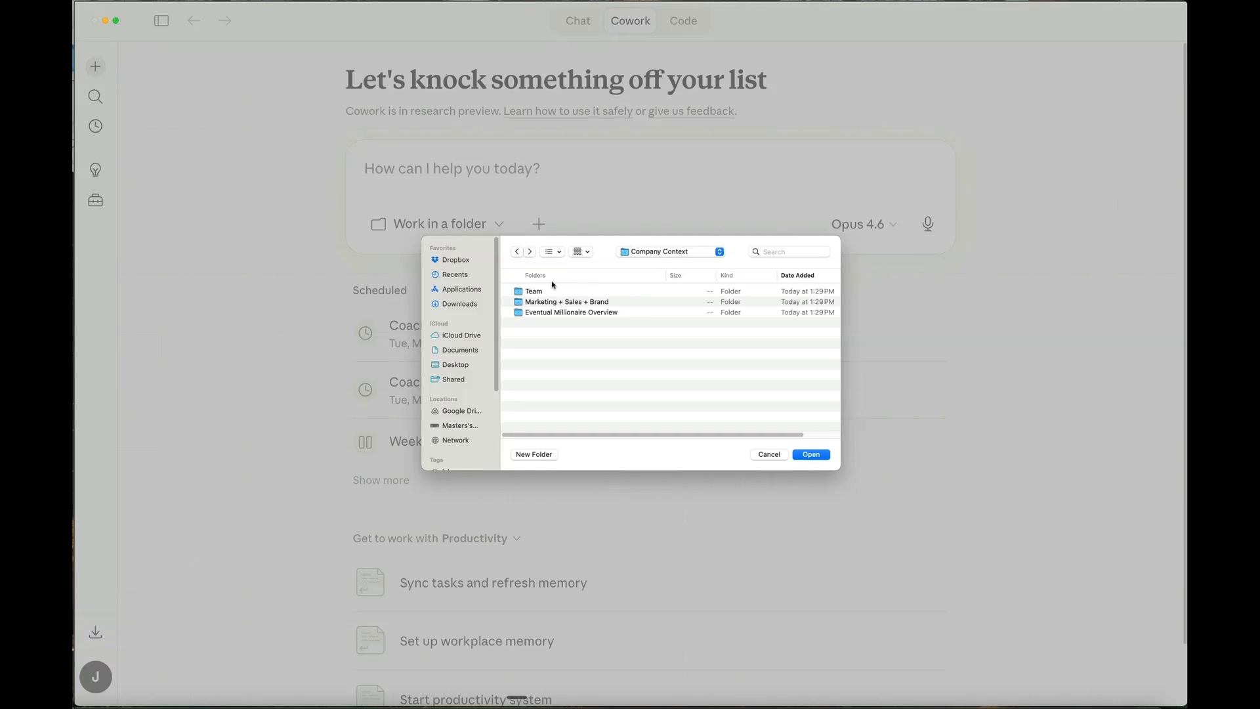
# - Return to Base Kit [Clean], choose it as the working folder and allow Claude to change its files
pyautogui.click(518, 252)
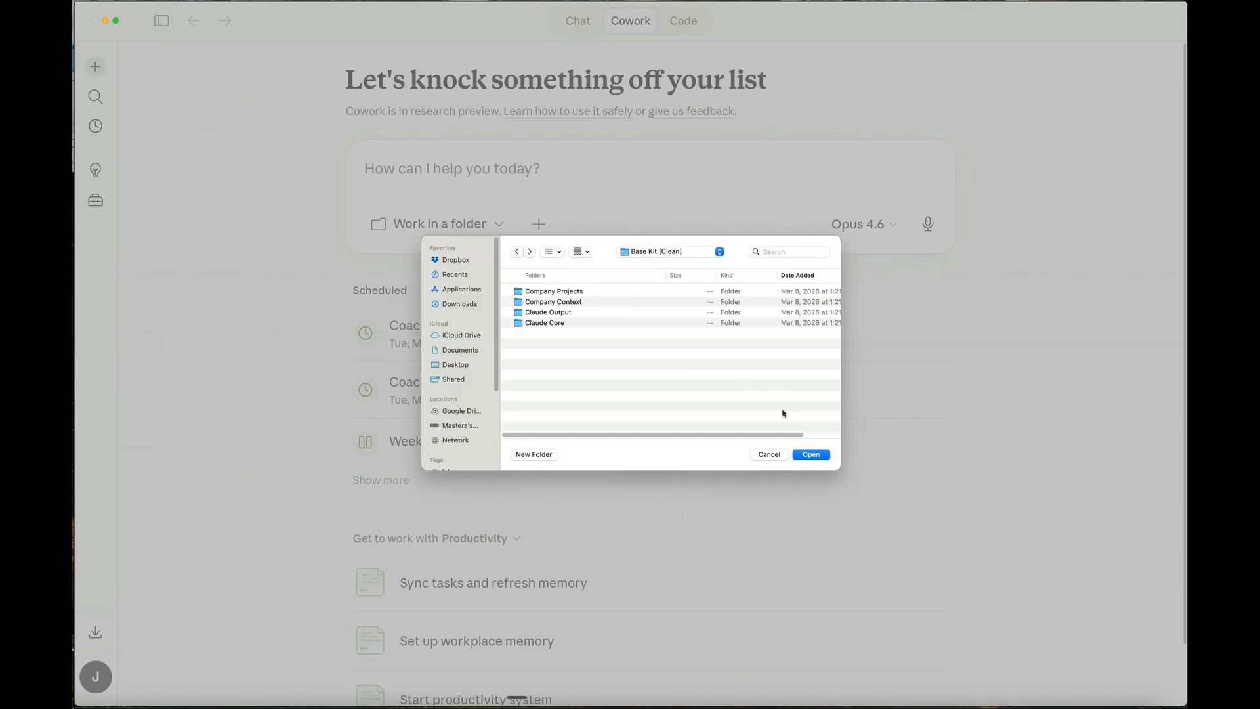
pyautogui.click(814, 454)
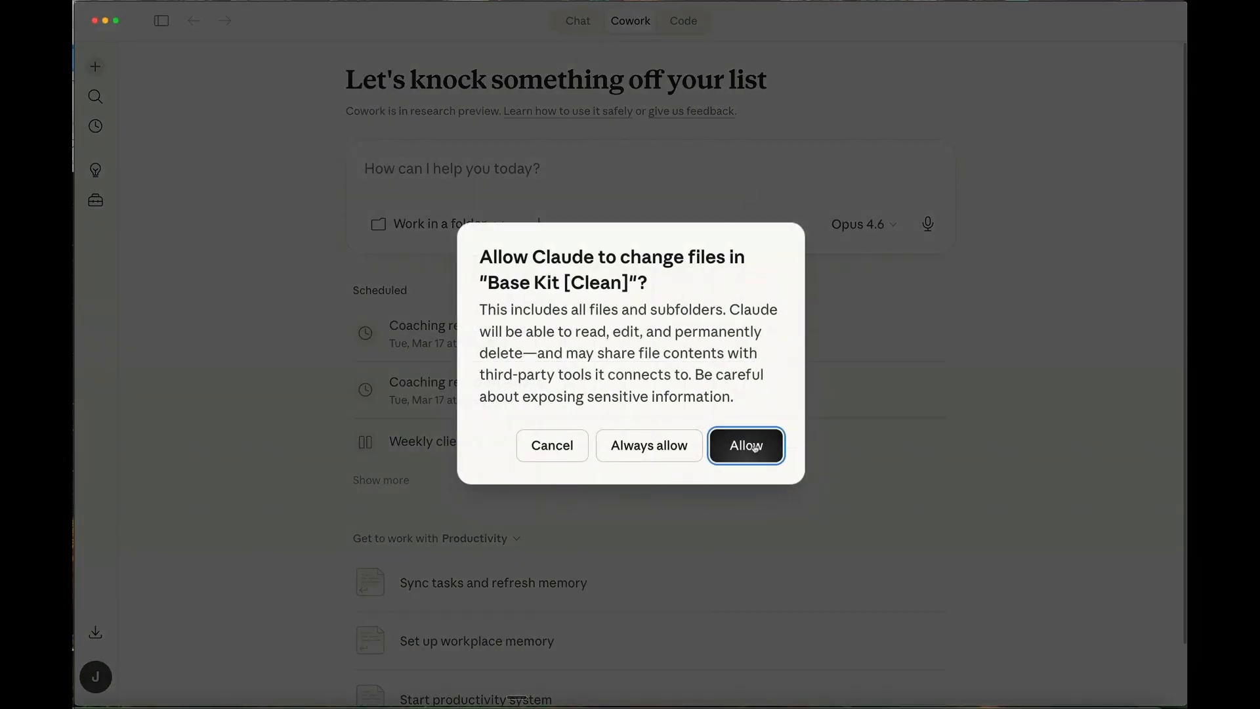
pyautogui.click(754, 446)
# - Add the project context from EM Base Kit Demo to the task
pyautogui.click(543, 226)
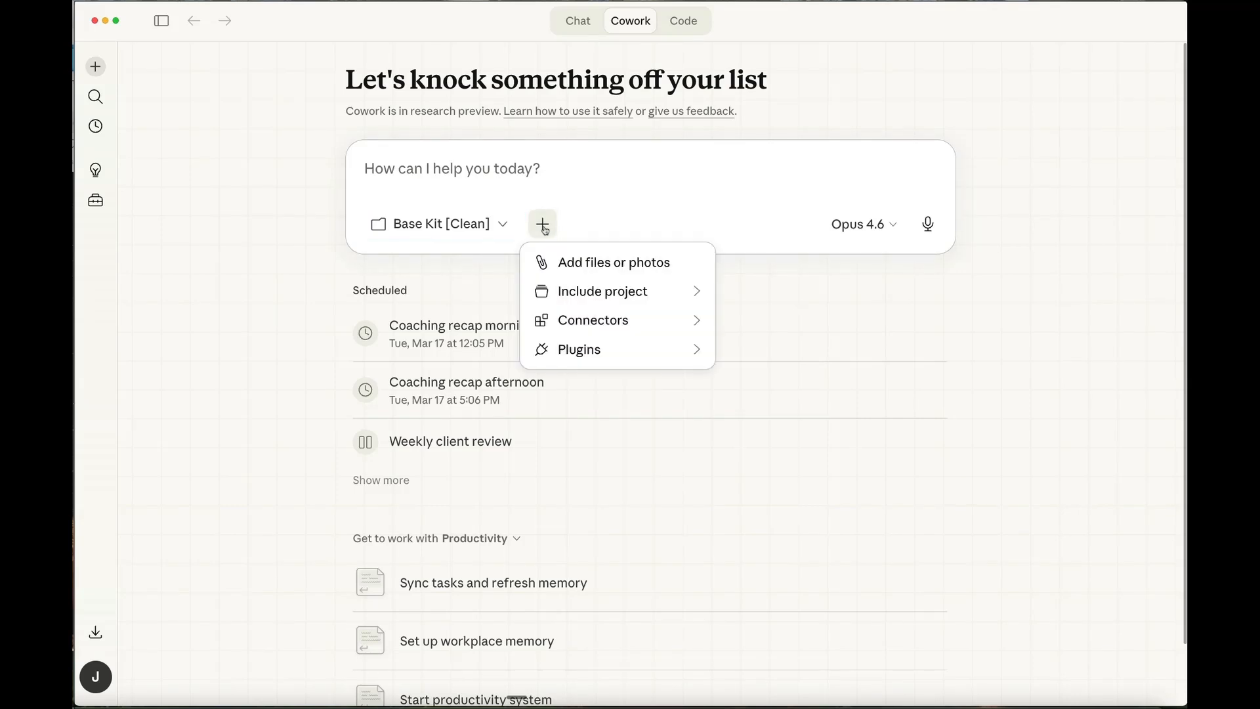
pyautogui.moveTo(617, 293)
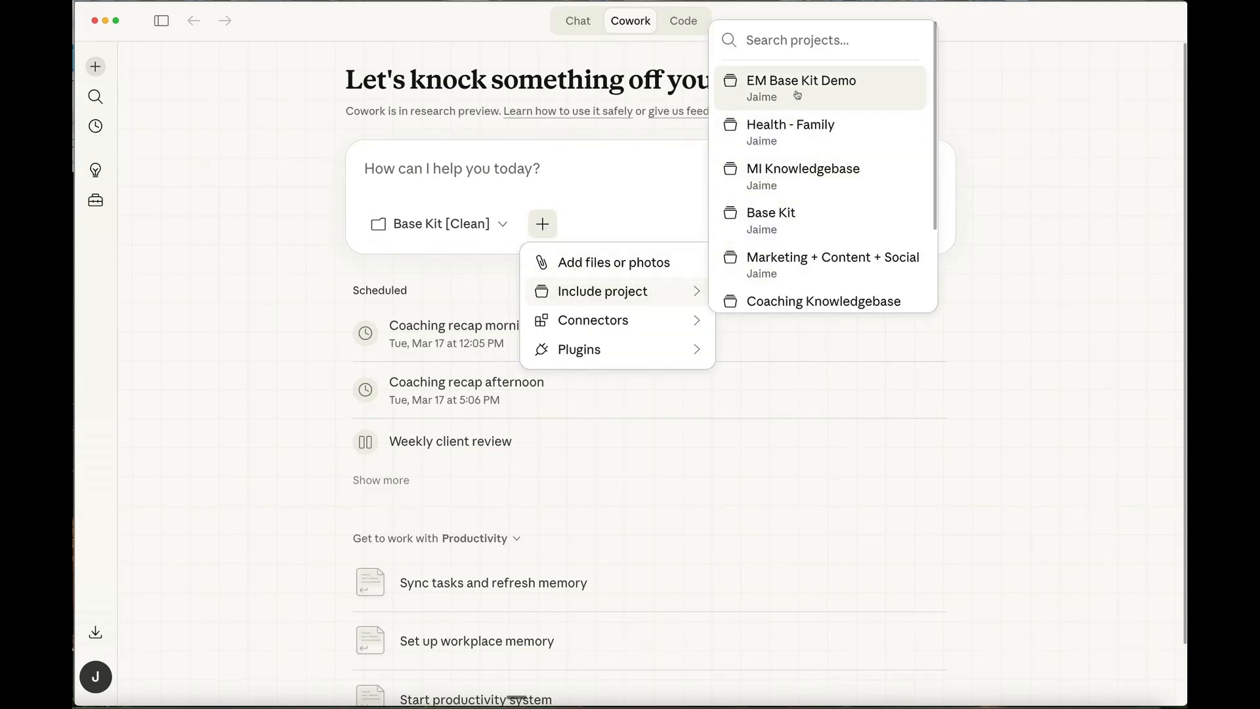
pyautogui.click(848, 86)
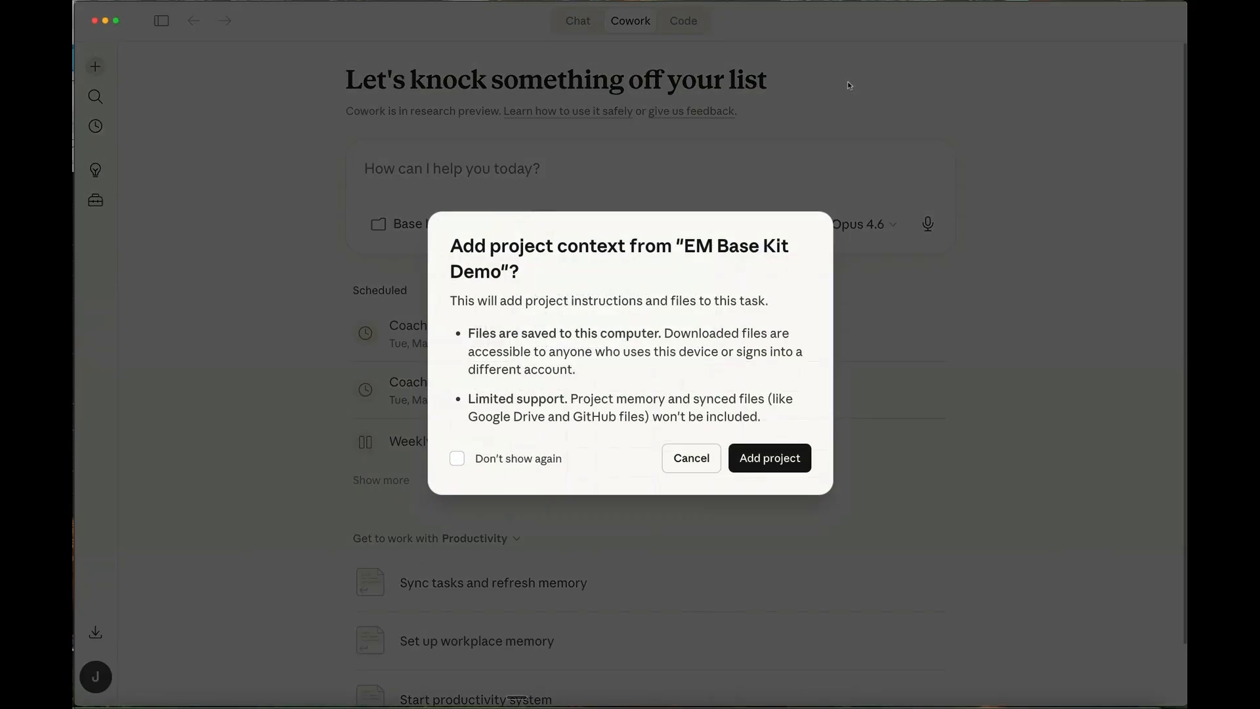
pyautogui.click(786, 459)
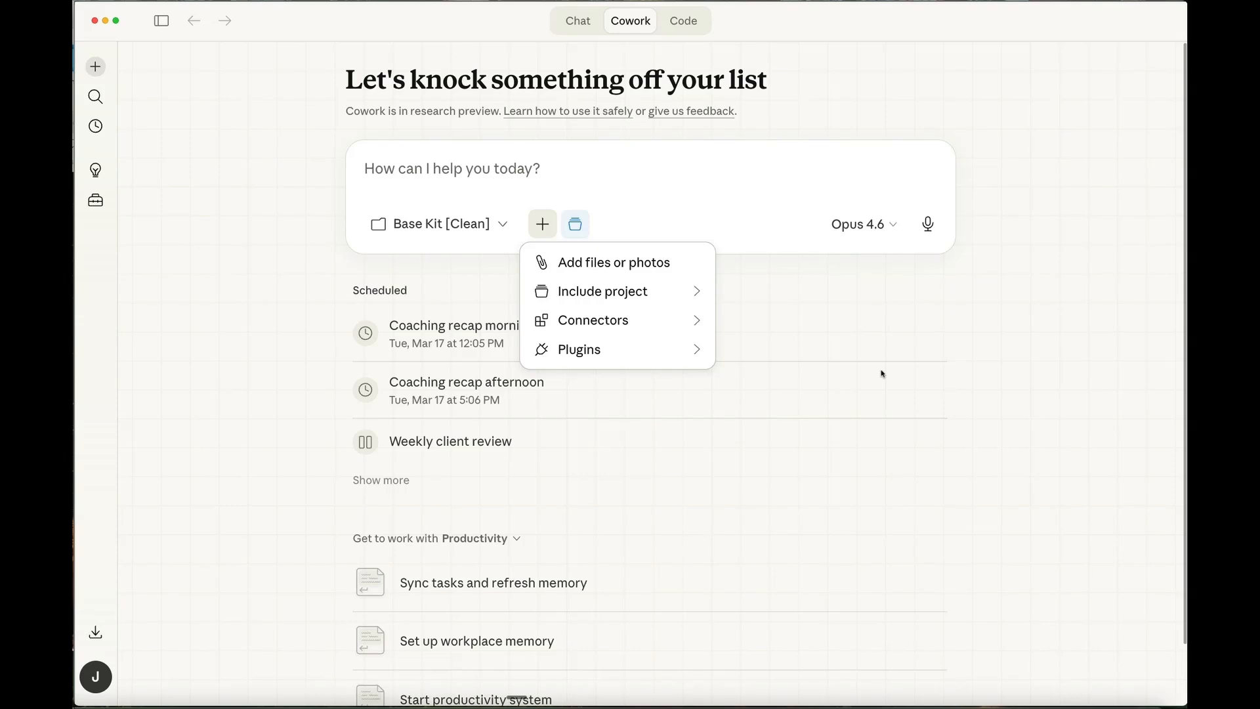
pyautogui.press('Escape')
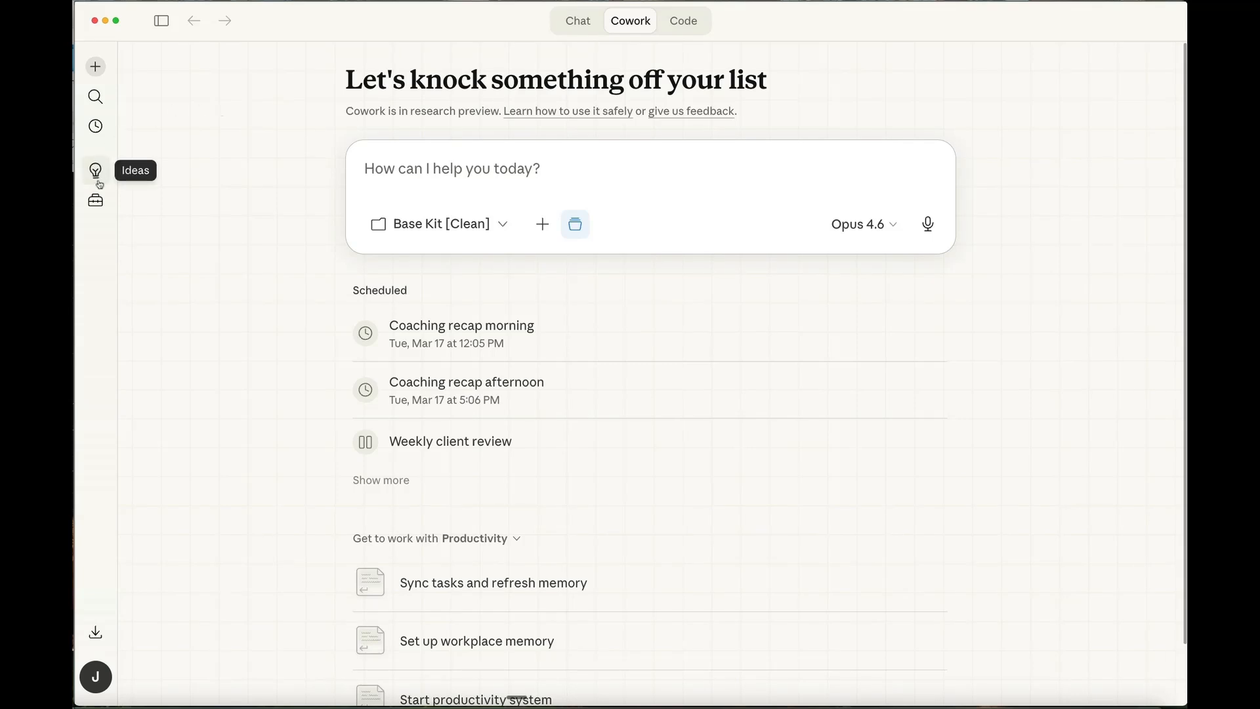
# - Open the skills in the customization area and read through the icp-builder skill's instructions
pyautogui.click(96, 201)
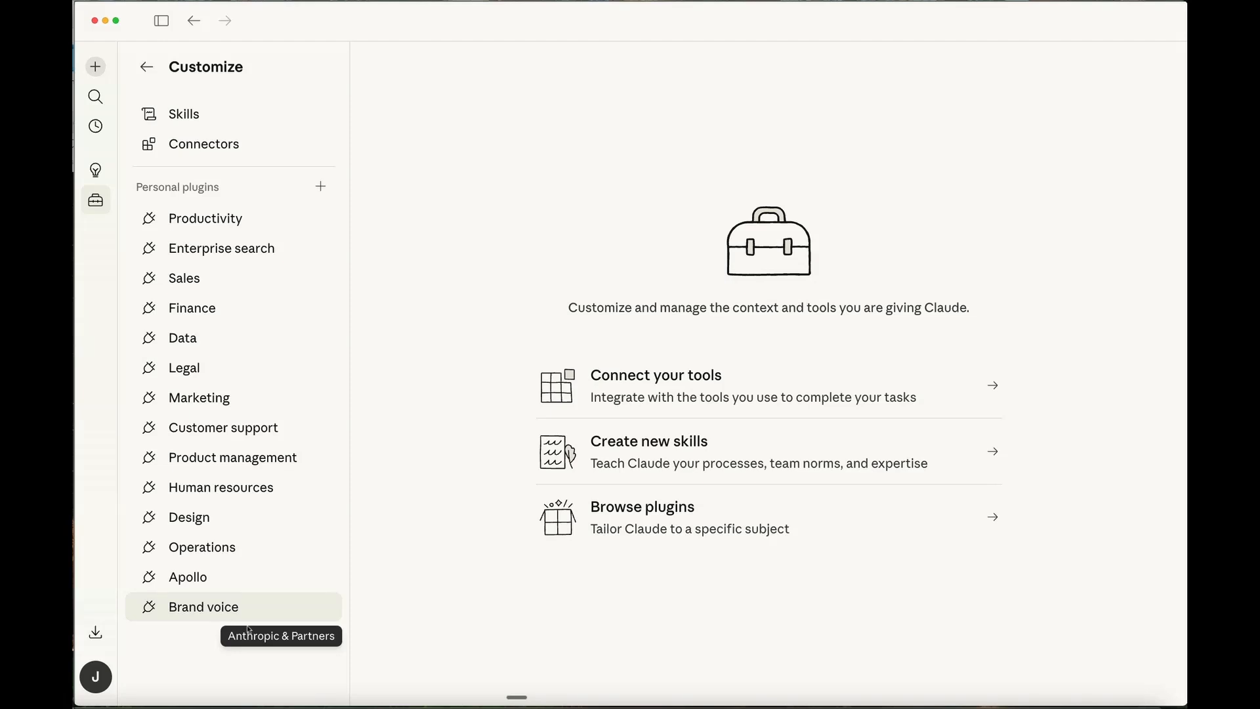
pyautogui.click(838, 448)
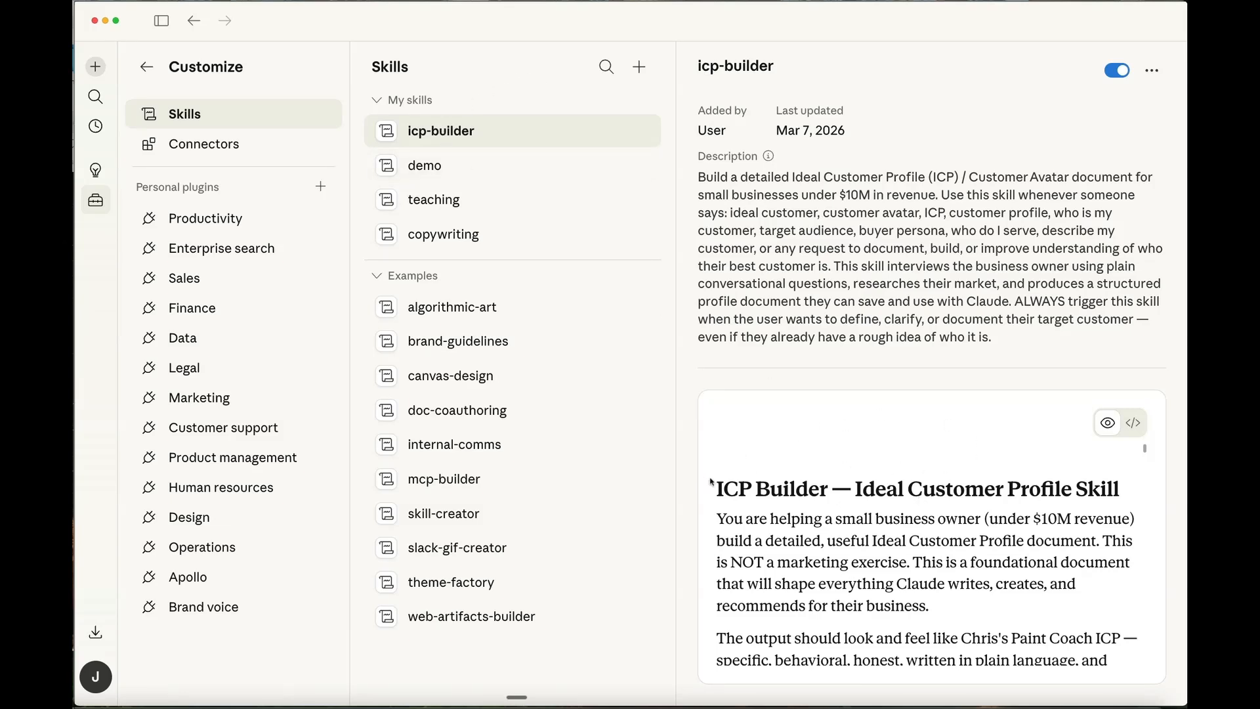
pyautogui.moveTo(717, 489); pyautogui.dragTo(1136, 513)
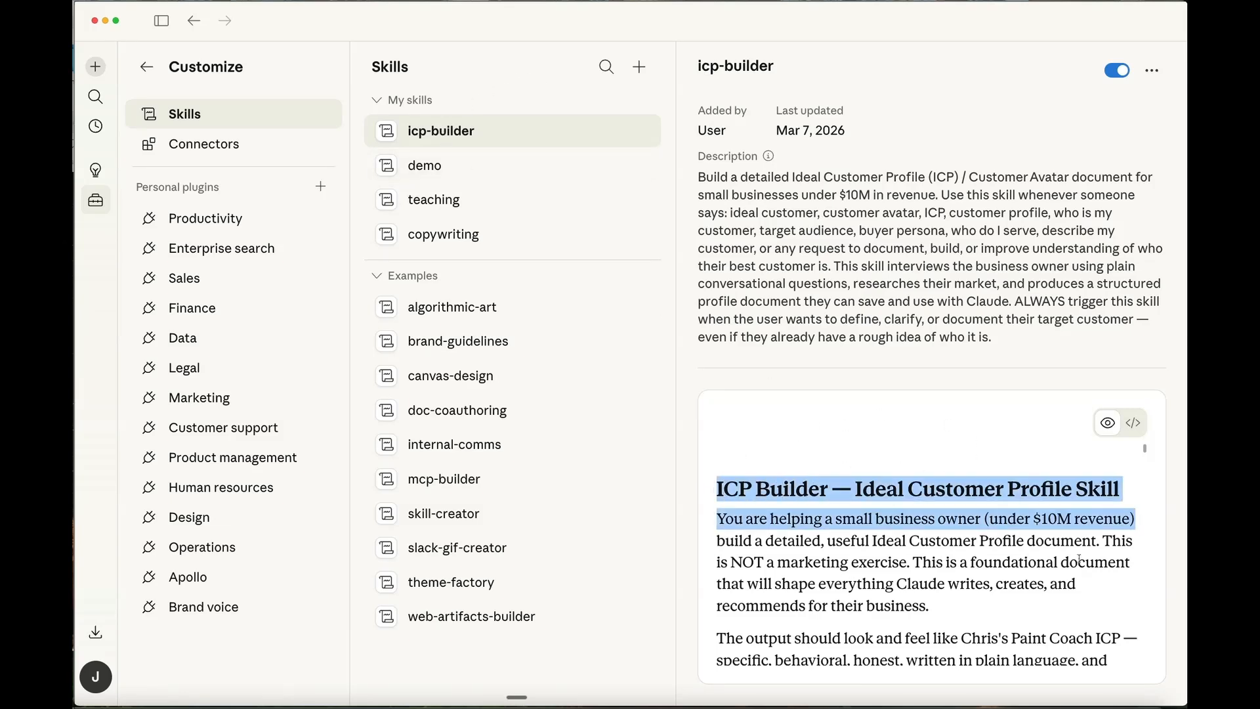
pyautogui.scroll(-2, 1043, 590)
pyautogui.scroll(-10, 1045, 584)
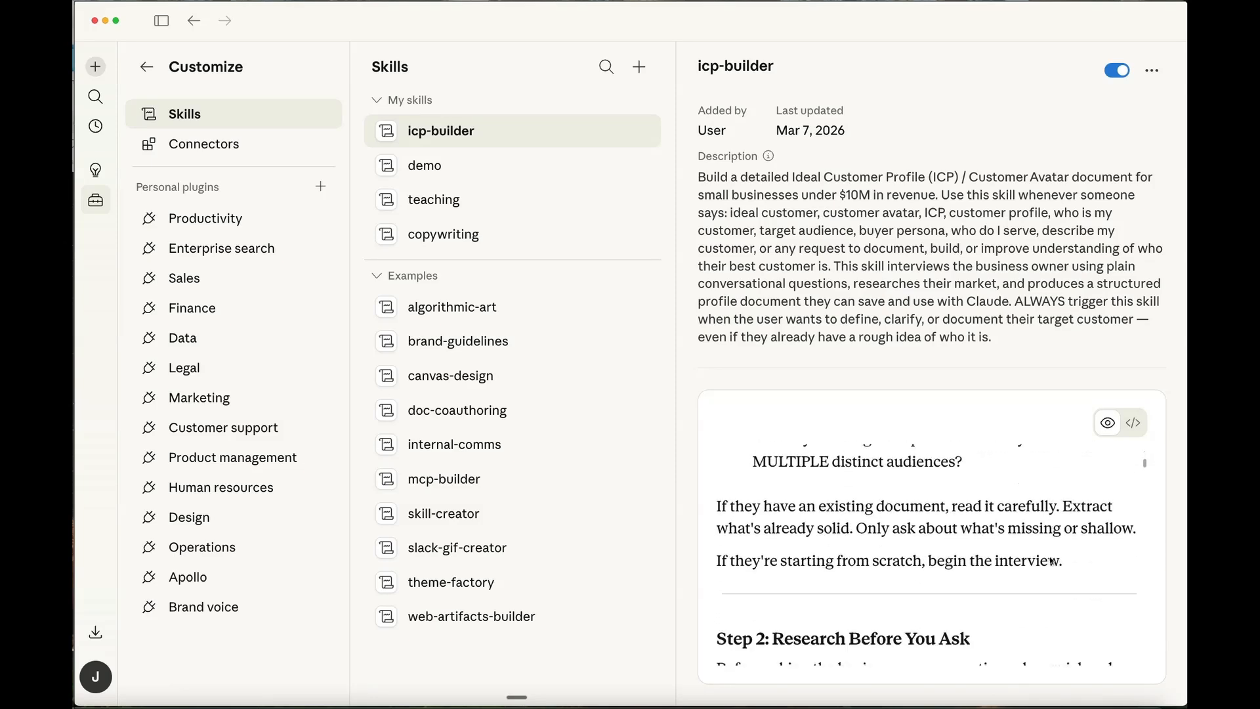
pyautogui.scroll(-4, 1052, 559)
pyautogui.scroll(-20, 1052, 560)
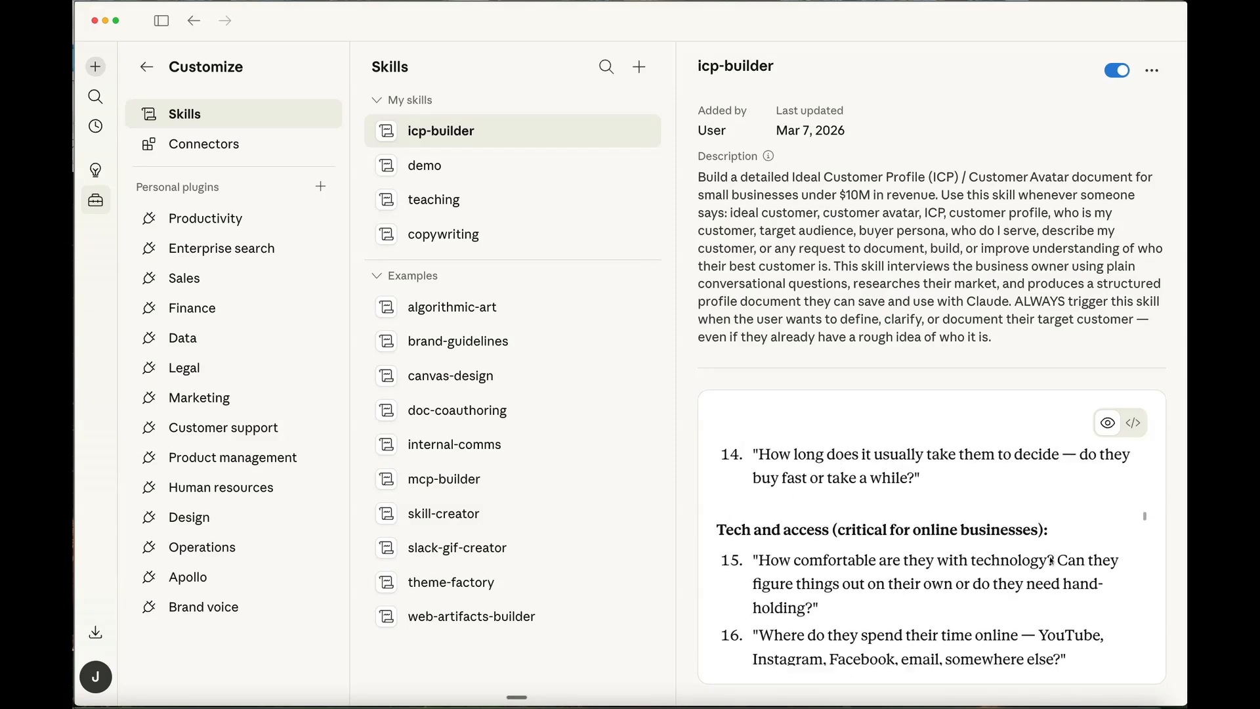
pyautogui.scroll(-15, 1051, 560)
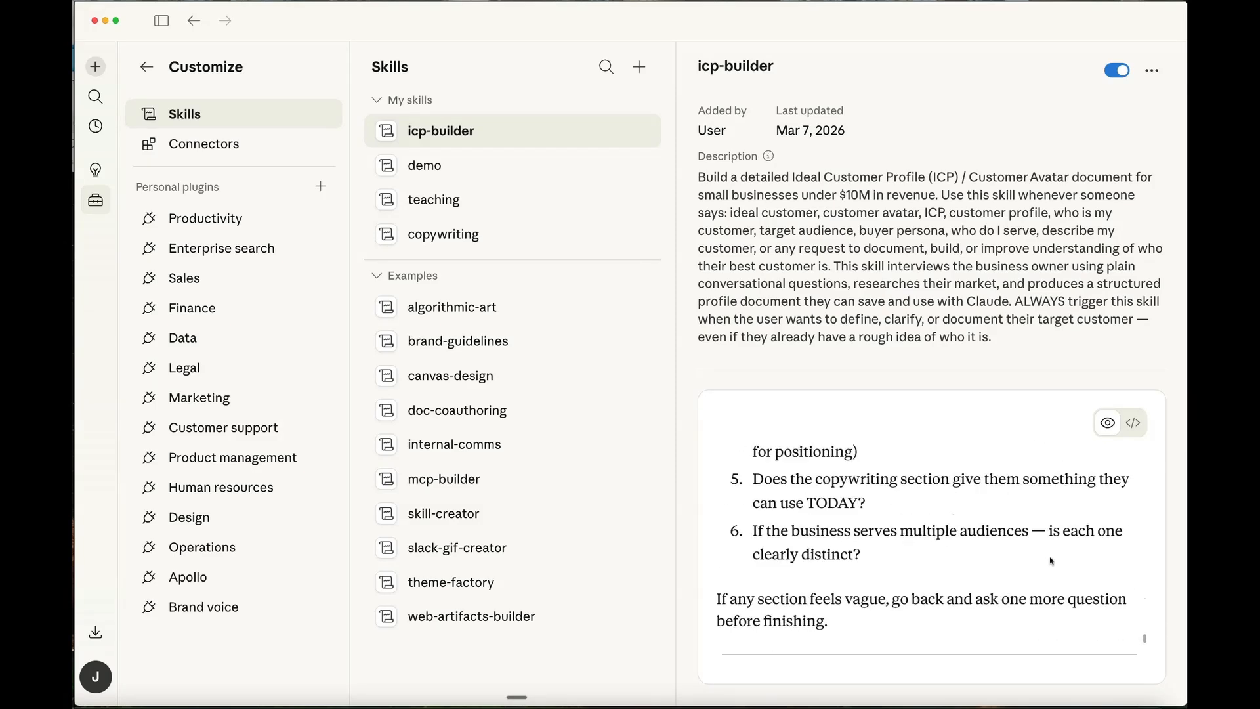
pyautogui.scroll(15, 1046, 549)
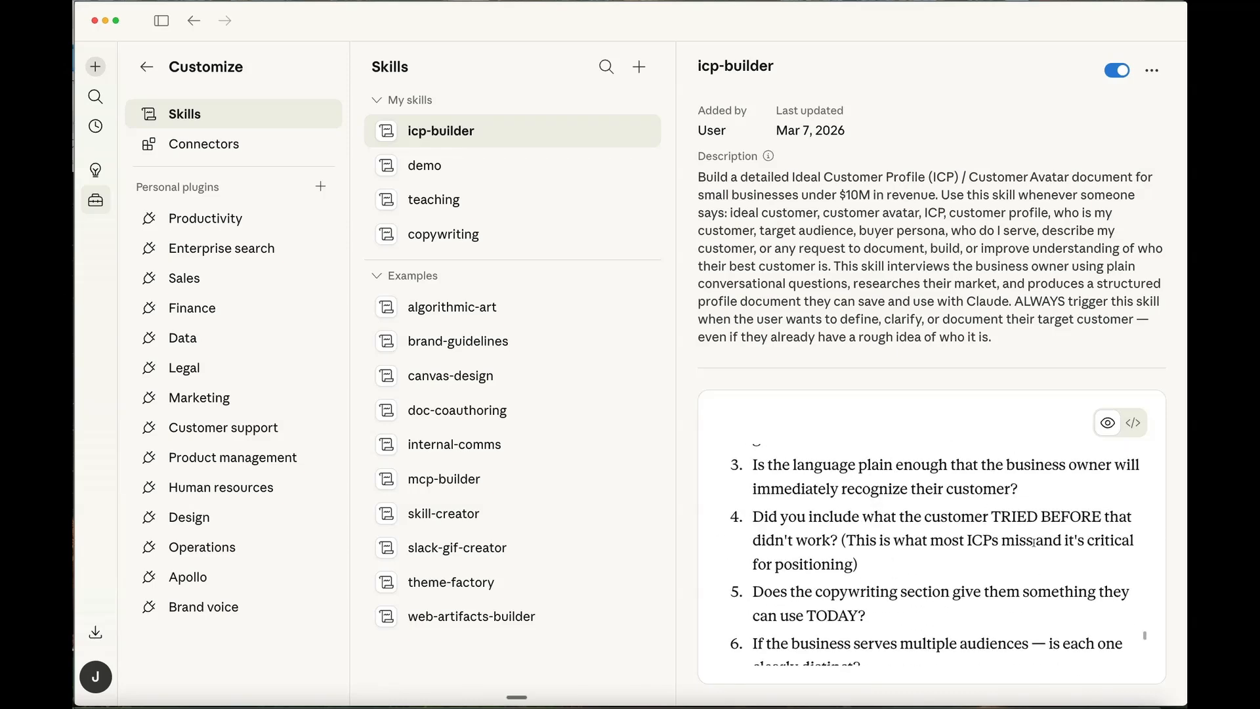
pyautogui.scroll(20, 1014, 554)
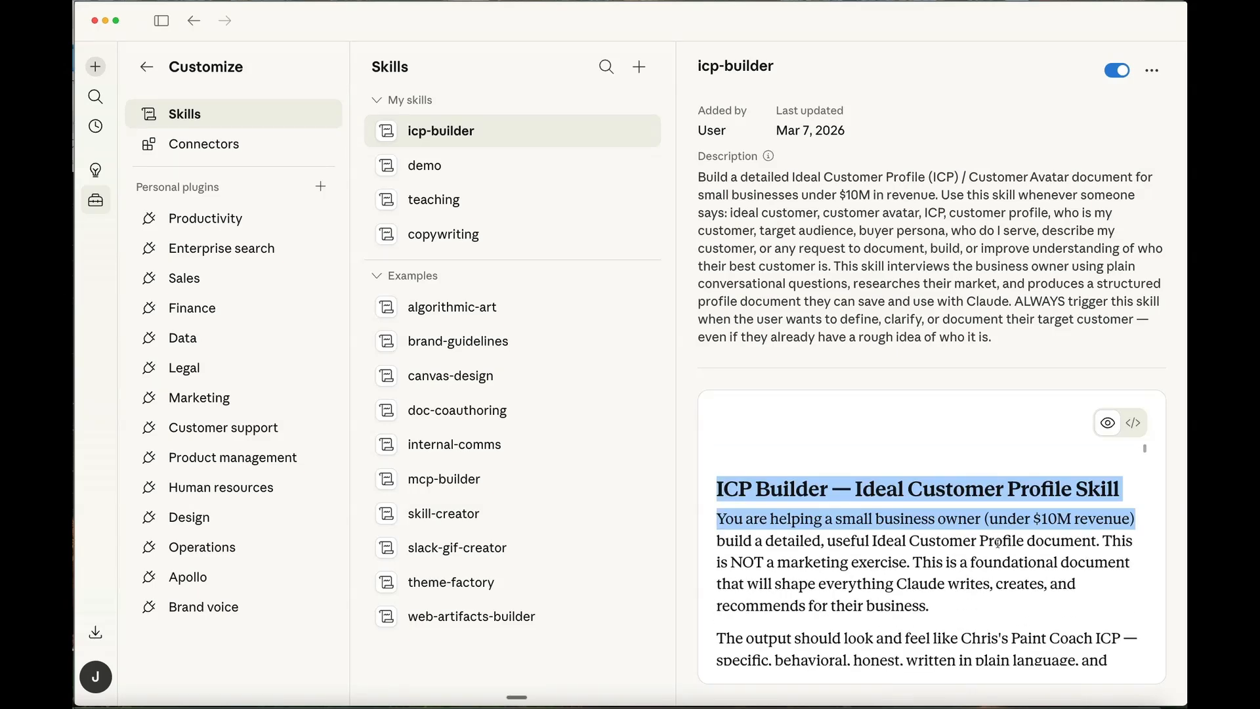
pyautogui.click(886, 437)
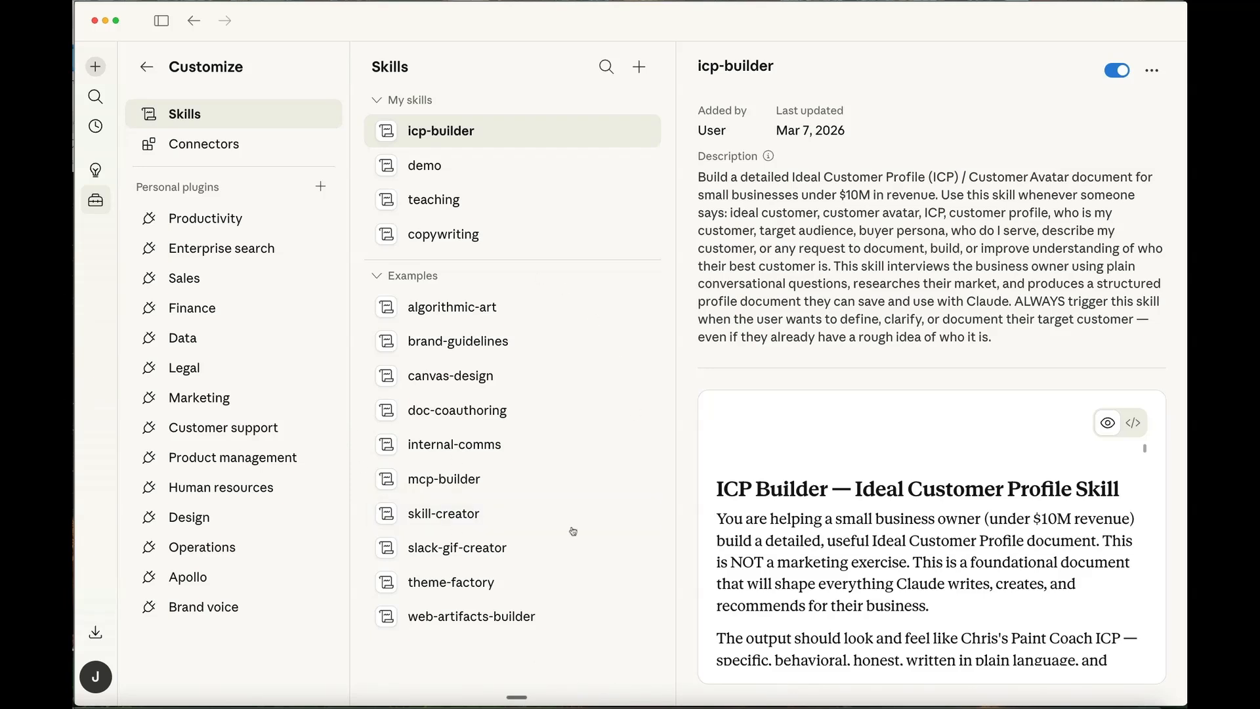
# - Open the skill-creator example skill and examine the description of what it does
pyautogui.click(443, 516)
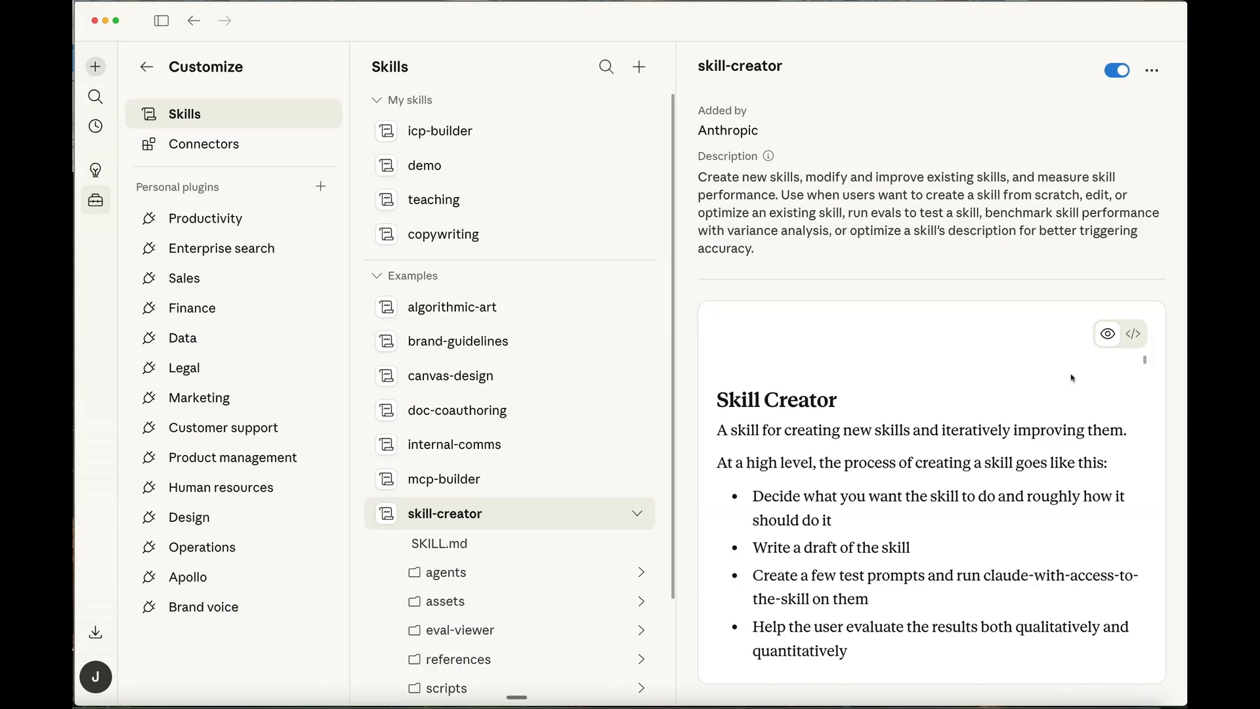
pyautogui.moveTo(697, 176); pyautogui.dragTo(1012, 174)
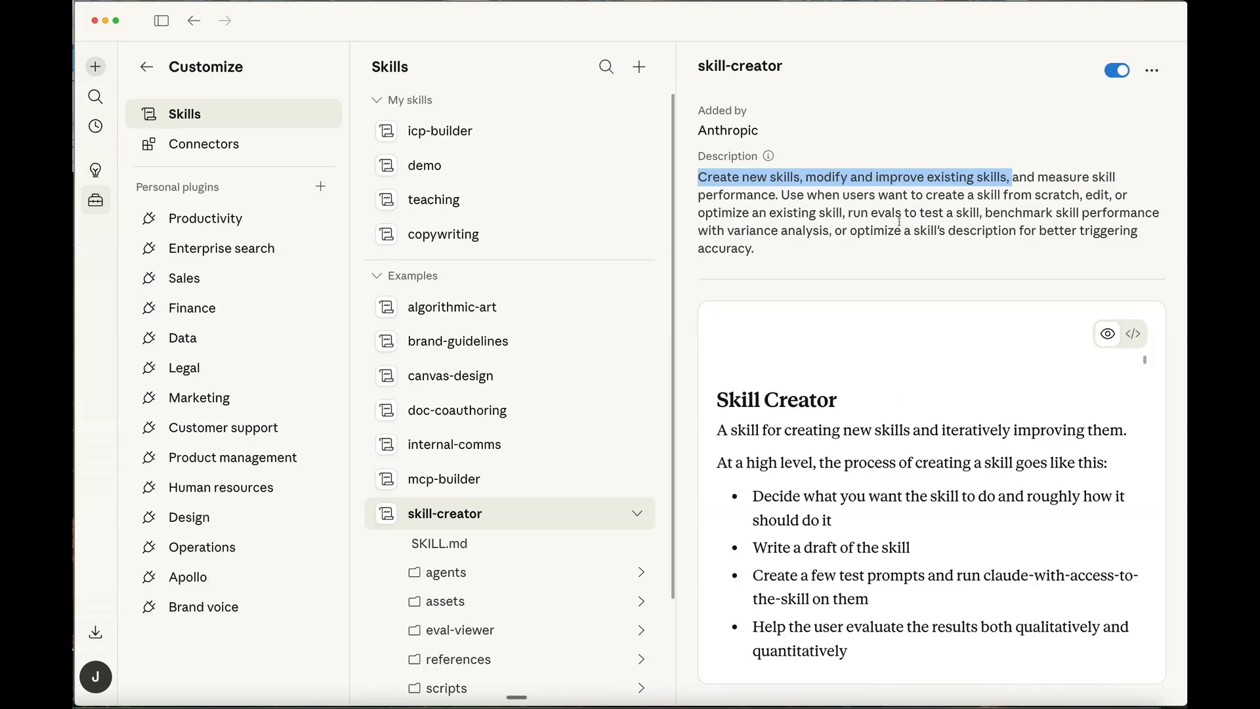
pyautogui.click(863, 208)
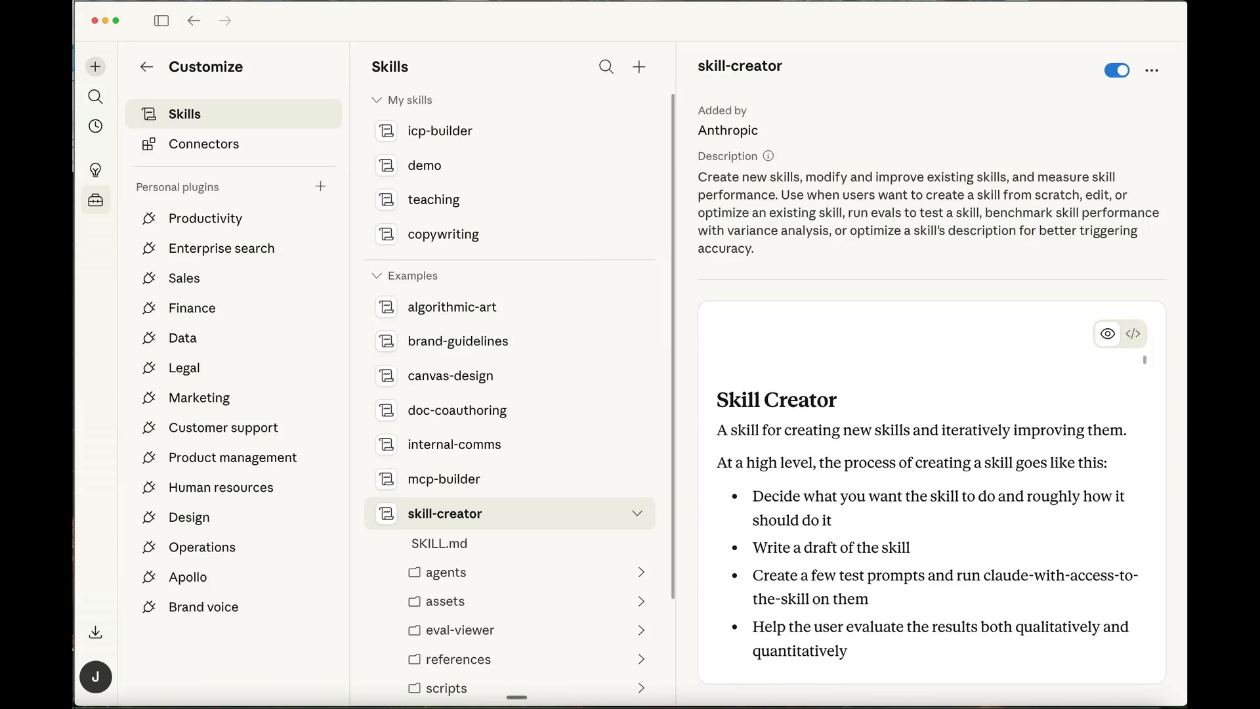
# - Switch to the ChatGPT browser window, view the Explore GPTs page at a wider size, and minimize the window
pyautogui.click(1133, 707)
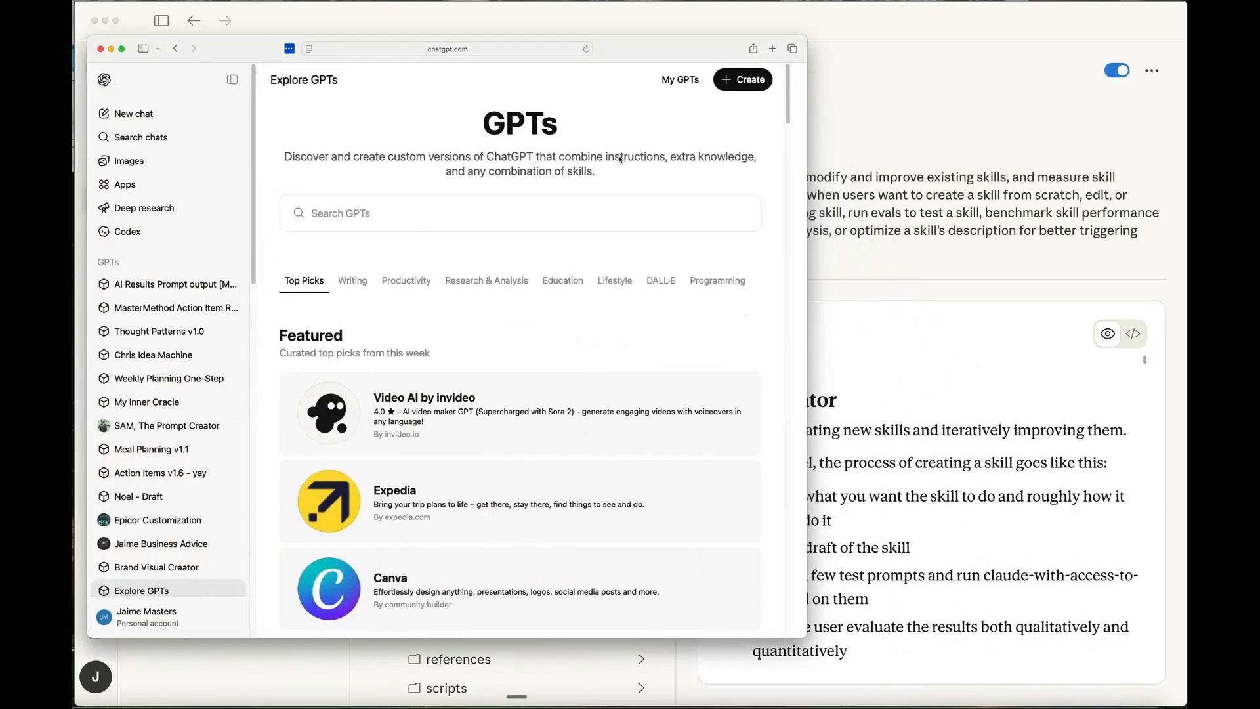
pyautogui.moveTo(807, 148); pyautogui.dragTo(1022, 152)
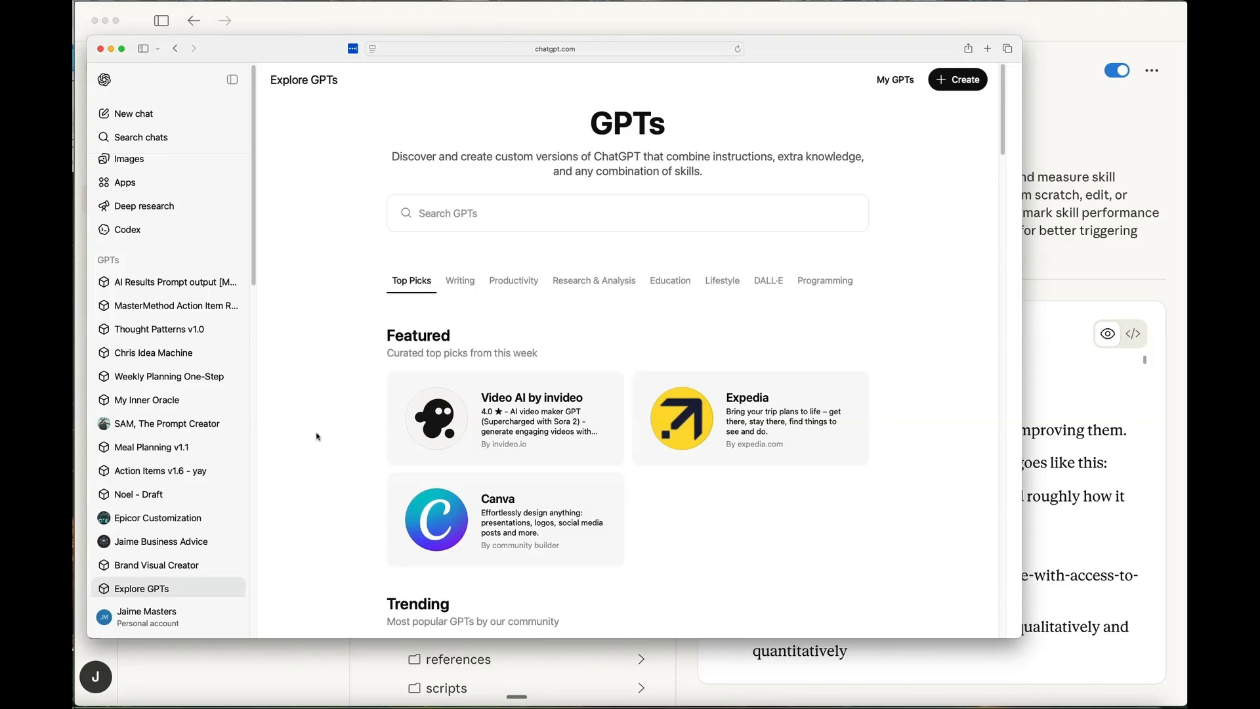
pyautogui.click(112, 49)
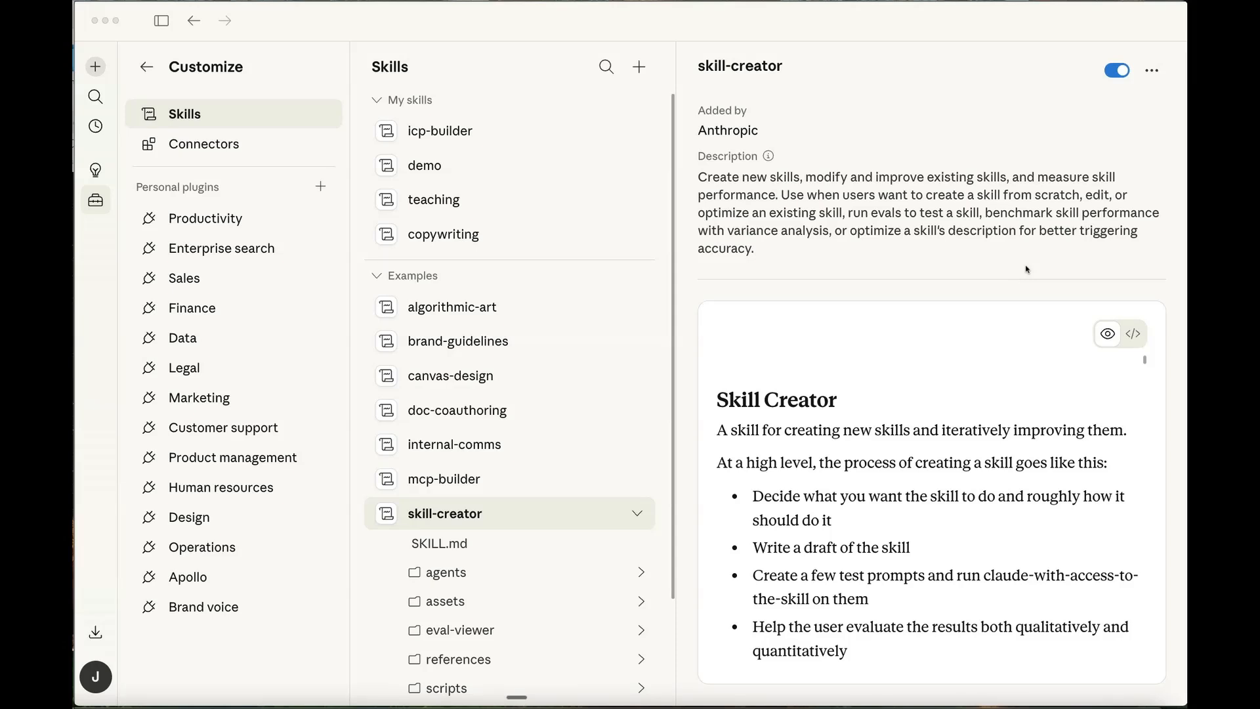
# - Expand the eval-viewer folder of the skill-creator skill to view its files
pyautogui.click(478, 634)
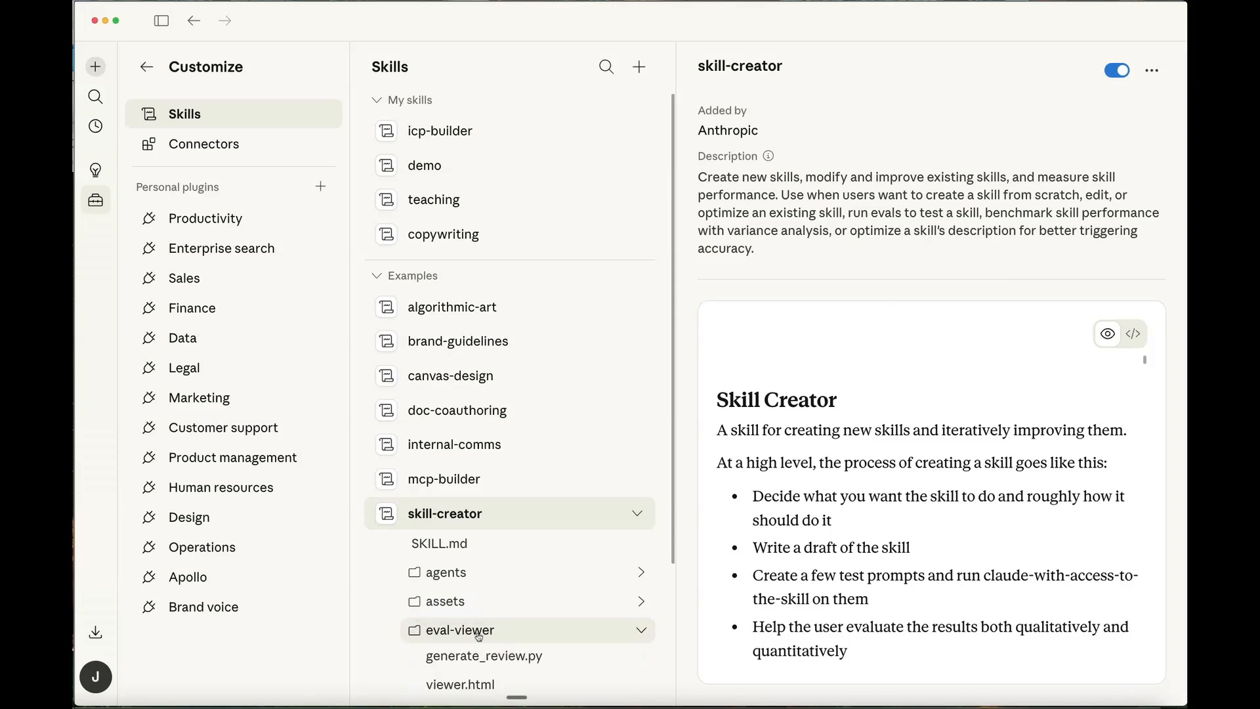
# - Expand the skill-creator's assets and agents folders, view analyzer.md, comparator.md and grader.md, and return to the skill's overview
pyautogui.scroll(-3, 479, 634)
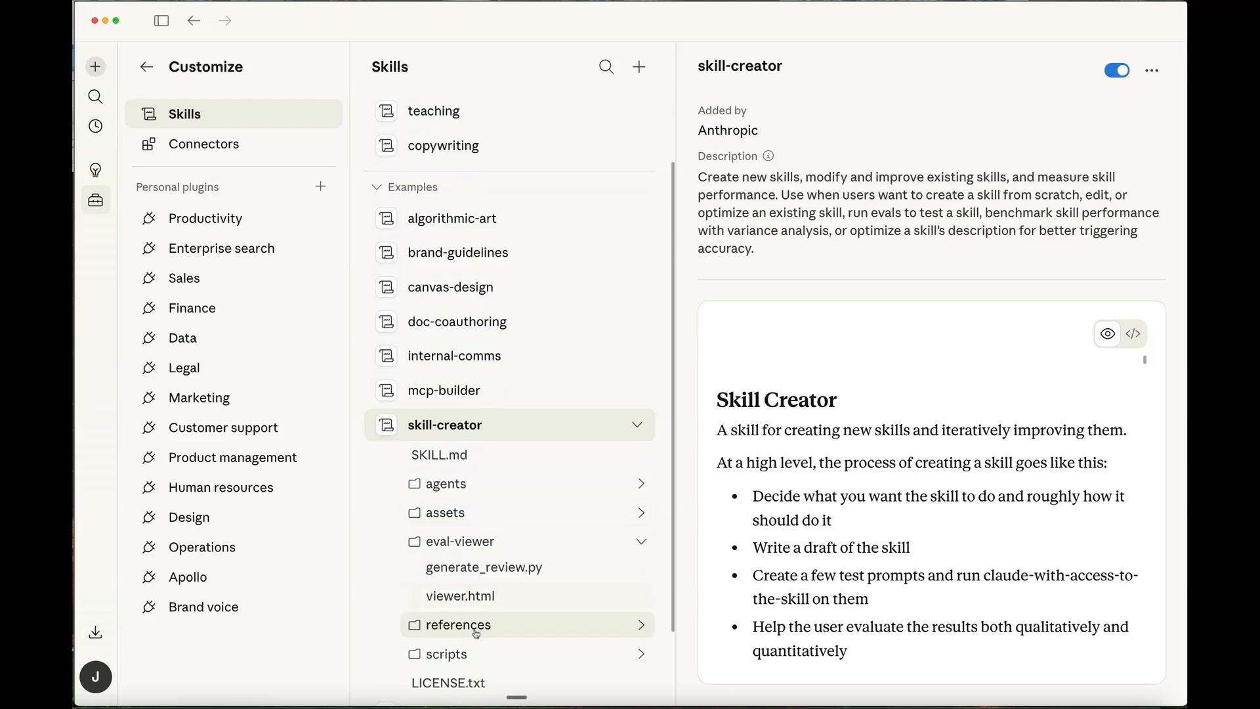
pyautogui.click(518, 514)
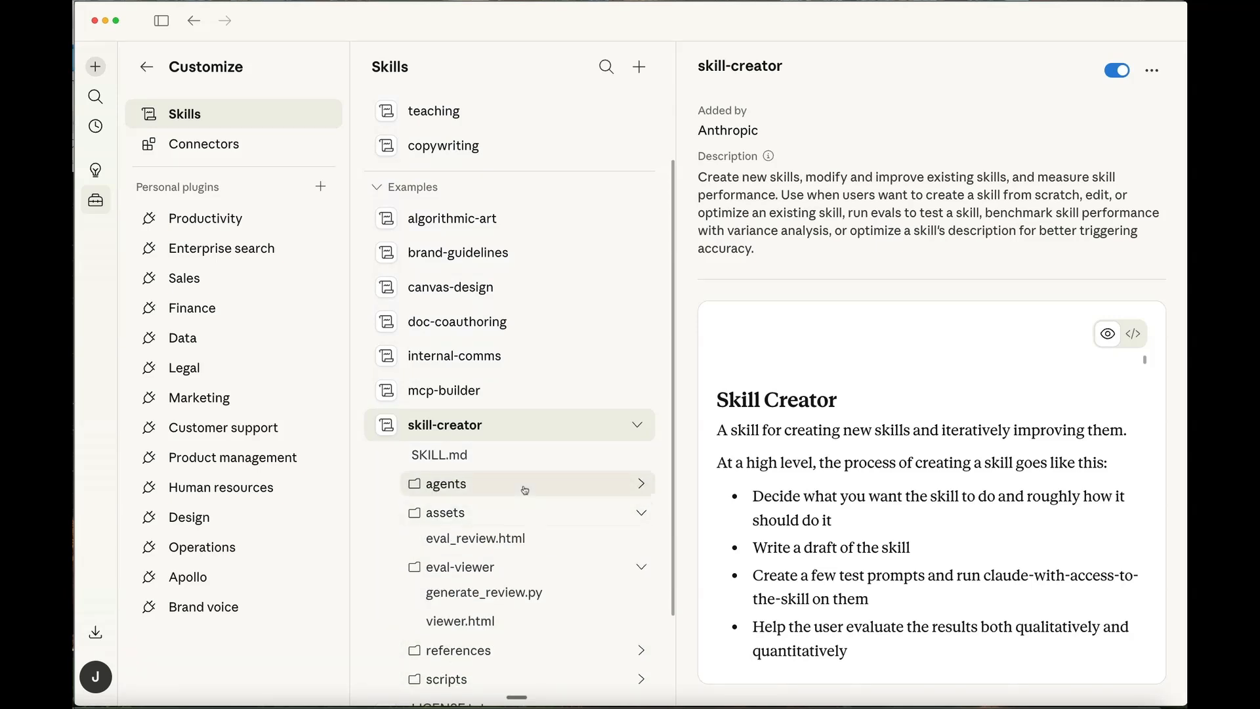
pyautogui.click(525, 489)
pyautogui.click(465, 514)
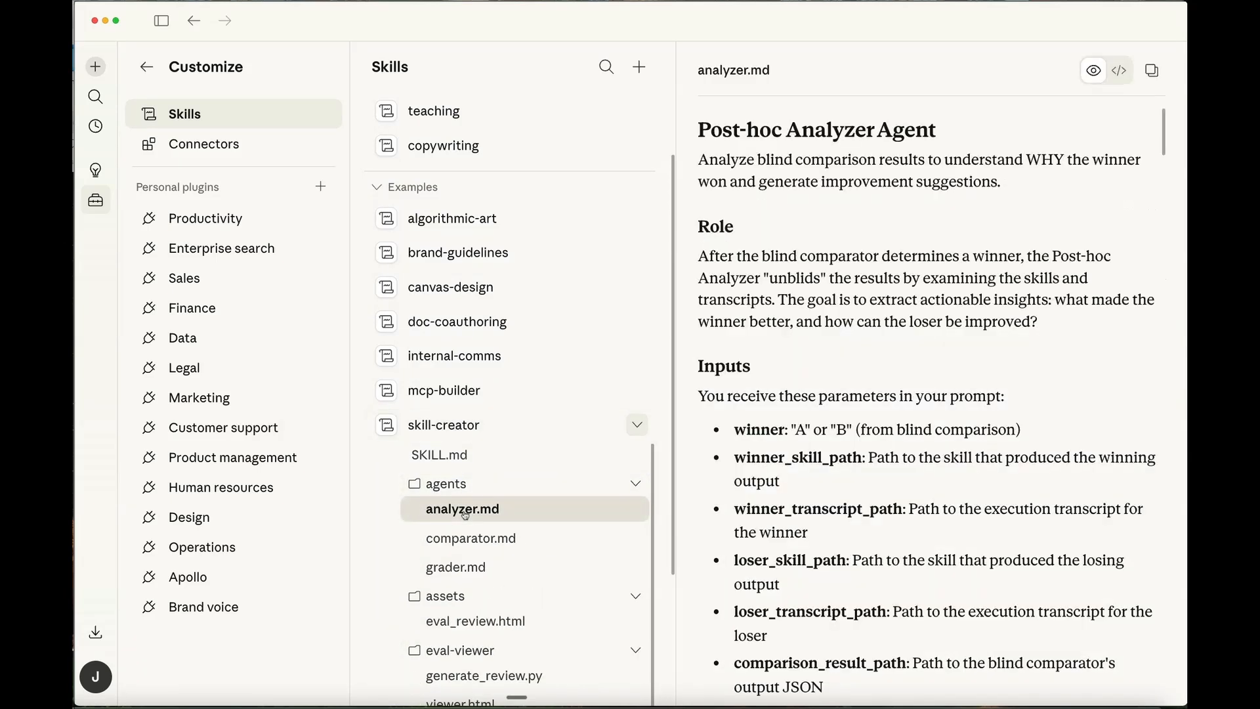
pyautogui.click(470, 539)
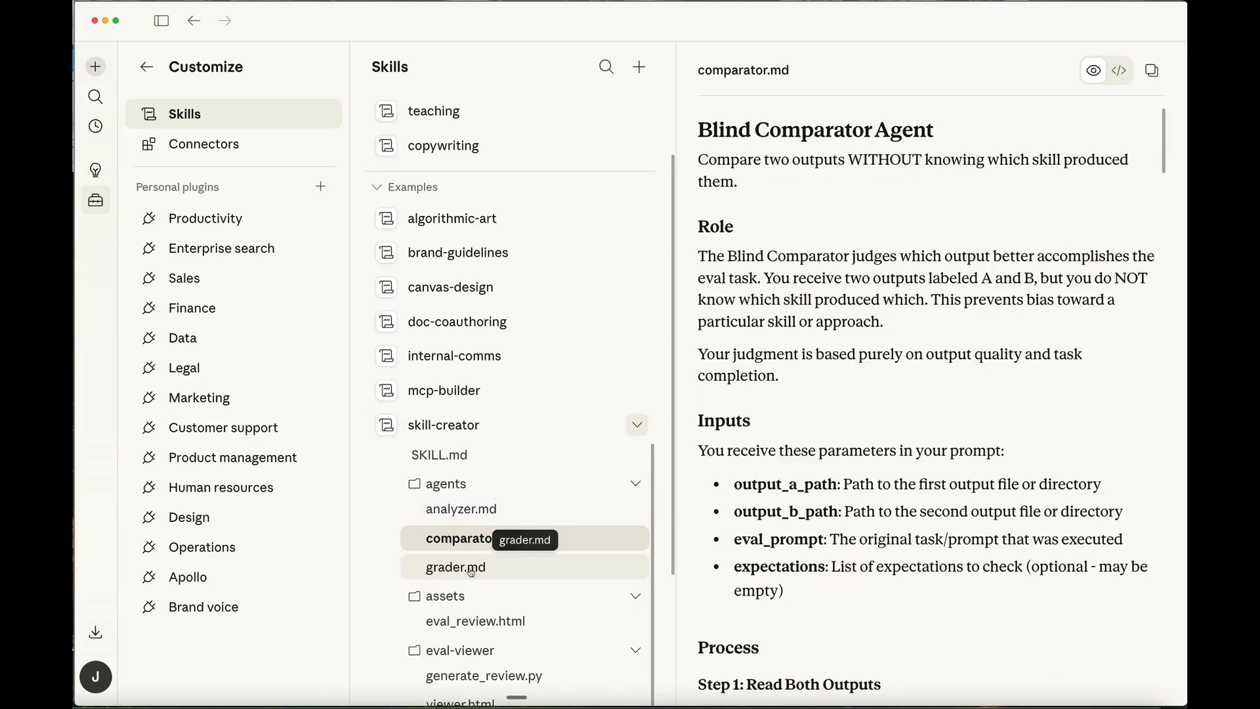
pyautogui.click(470, 569)
pyautogui.scroll(-1, 550, 597)
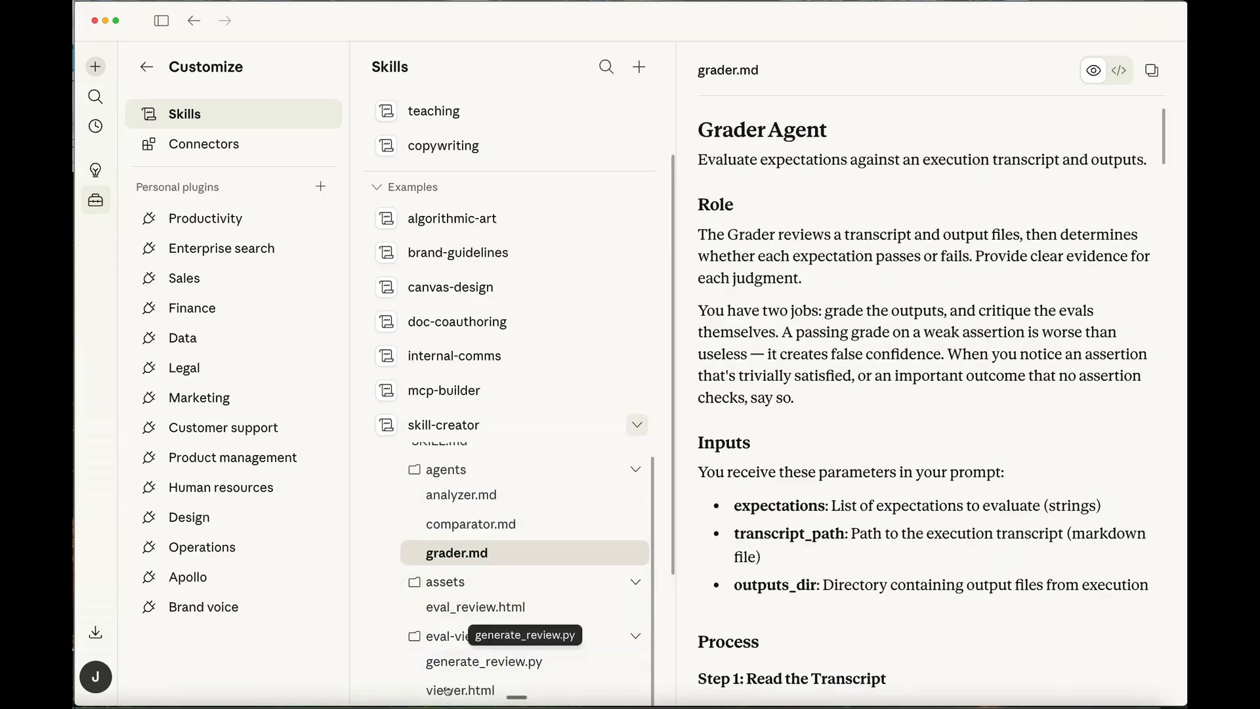
pyautogui.scroll(1, 451, 498)
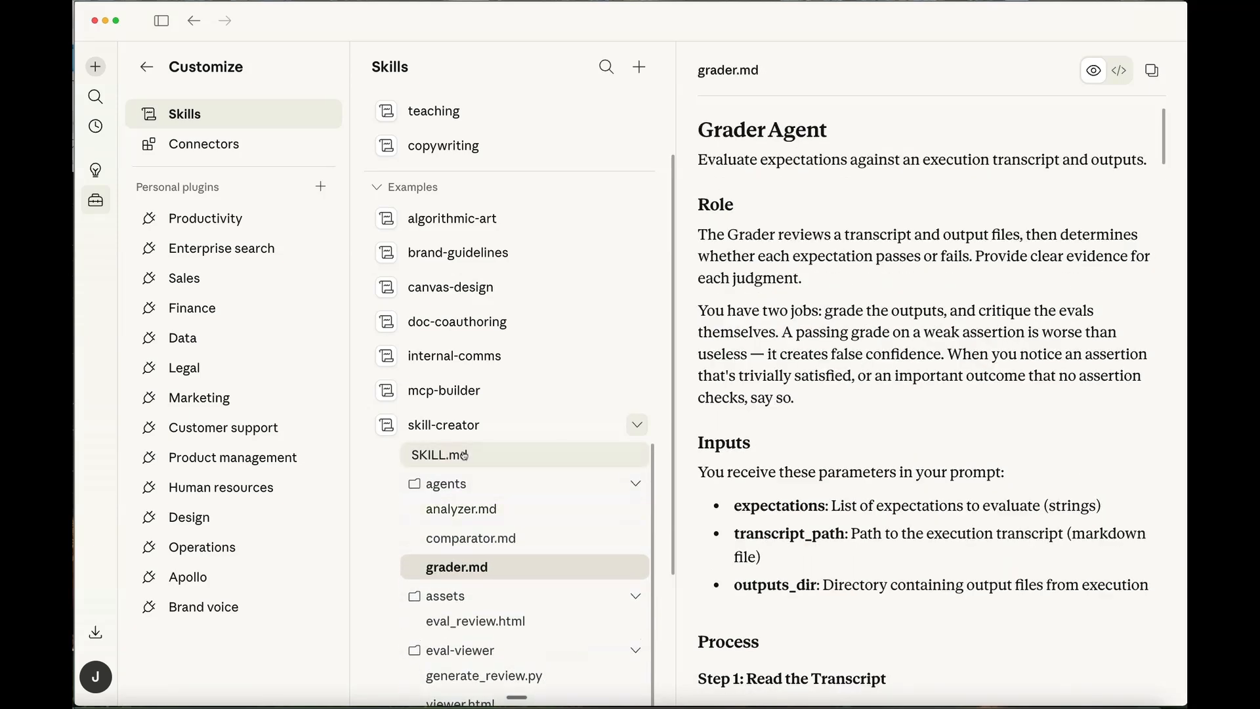
pyautogui.click(528, 426)
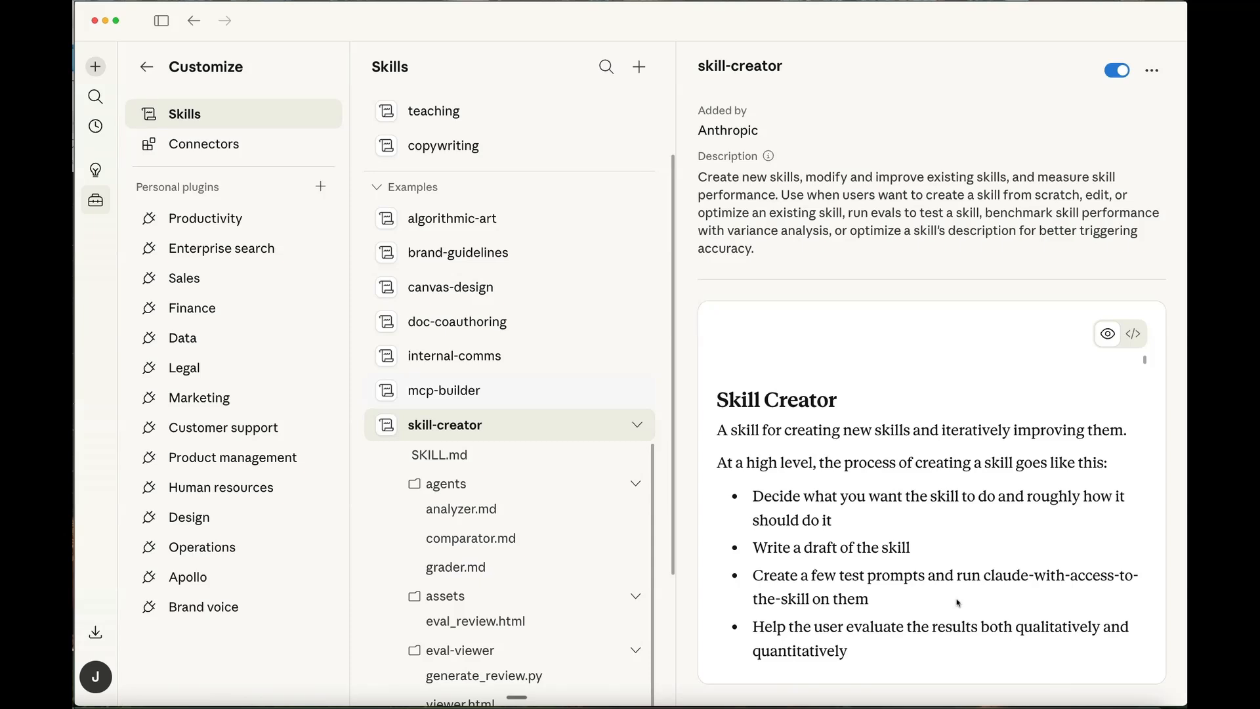
# - Open the Brand voice plugin and look through its skills, including brand-voice-enforcement and discover-brand
pyautogui.click(185, 613)
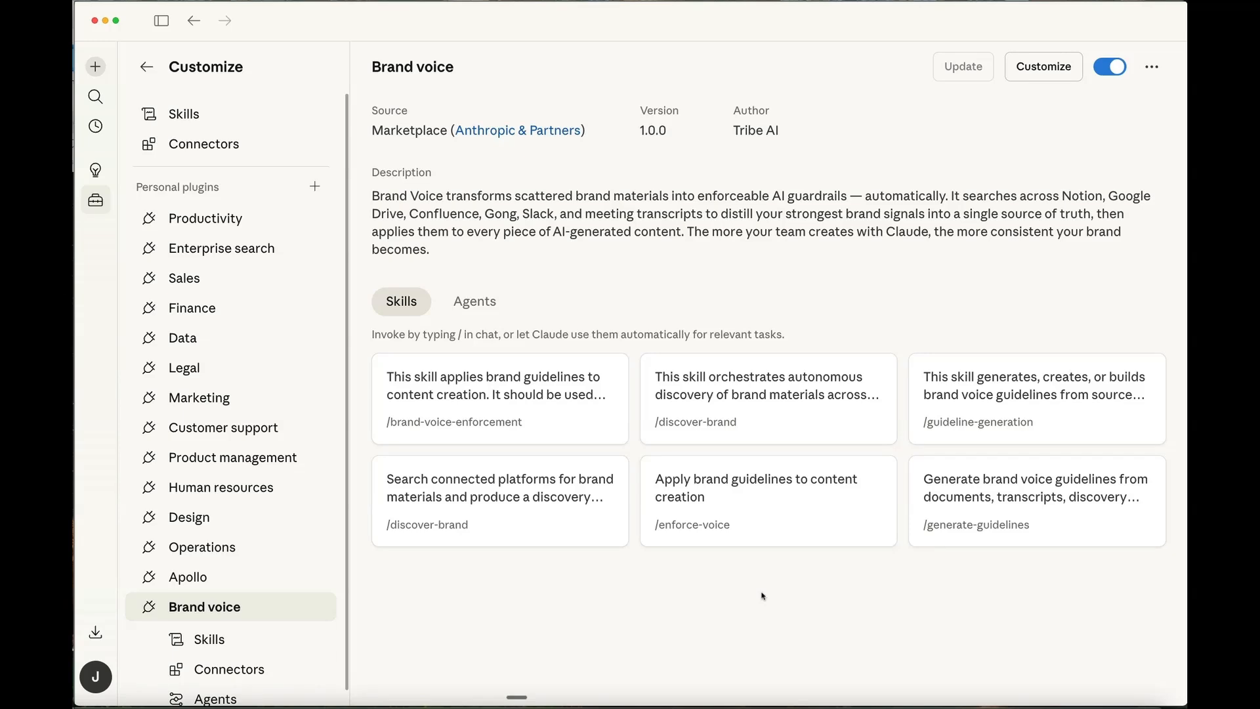
pyautogui.click(212, 640)
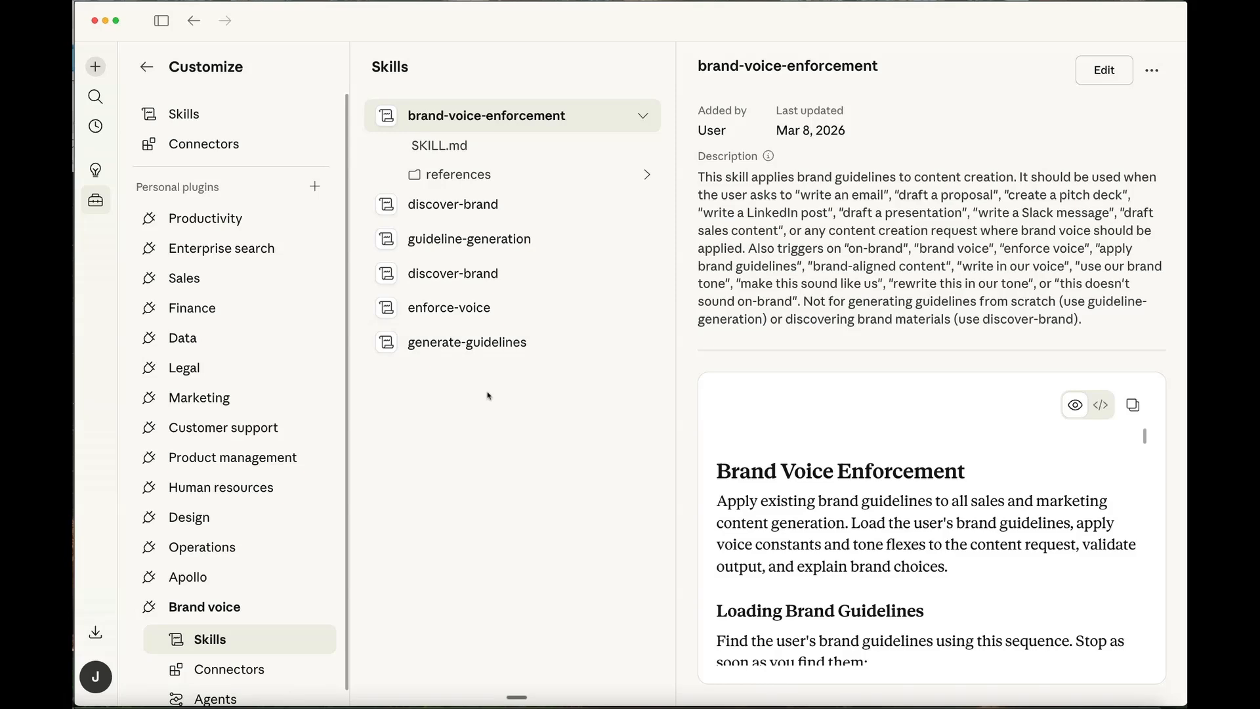
pyautogui.click(476, 205)
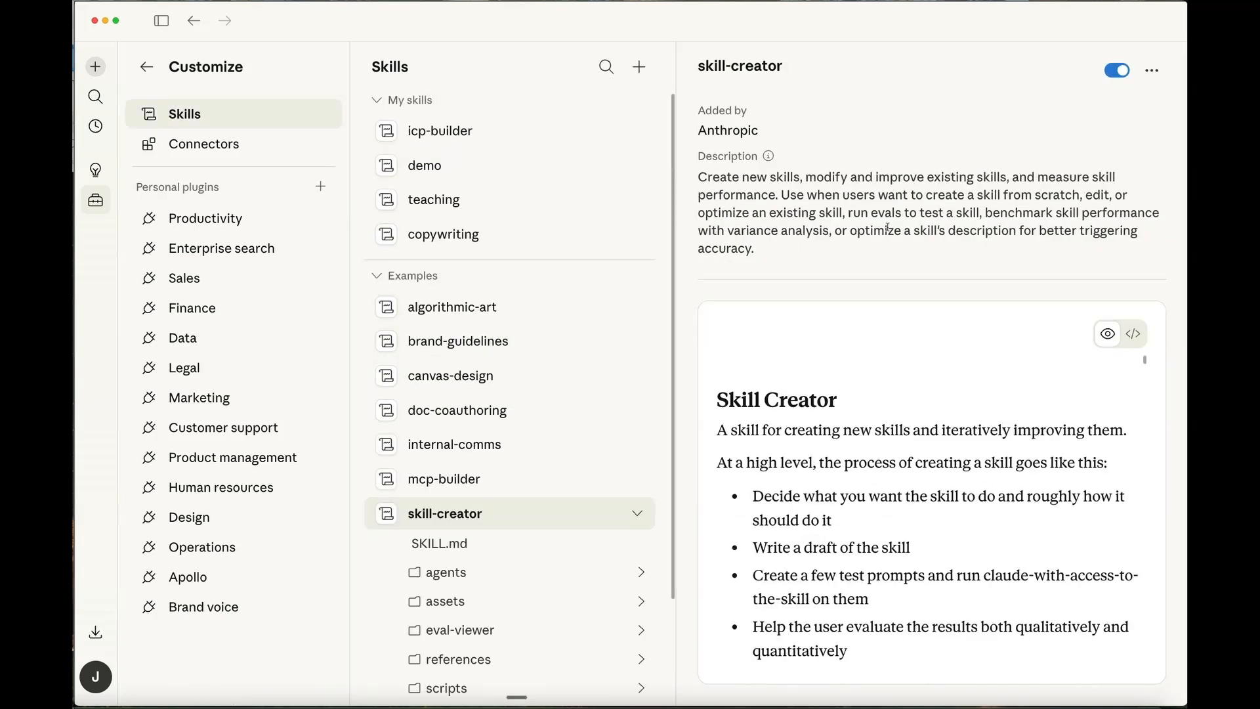
# - Return to the Cowork home page and start a prompt asking skill-creator to create a new Eventual millionaire personal ghostwriting skill, including the brand owner's name
pyautogui.click(193, 22)
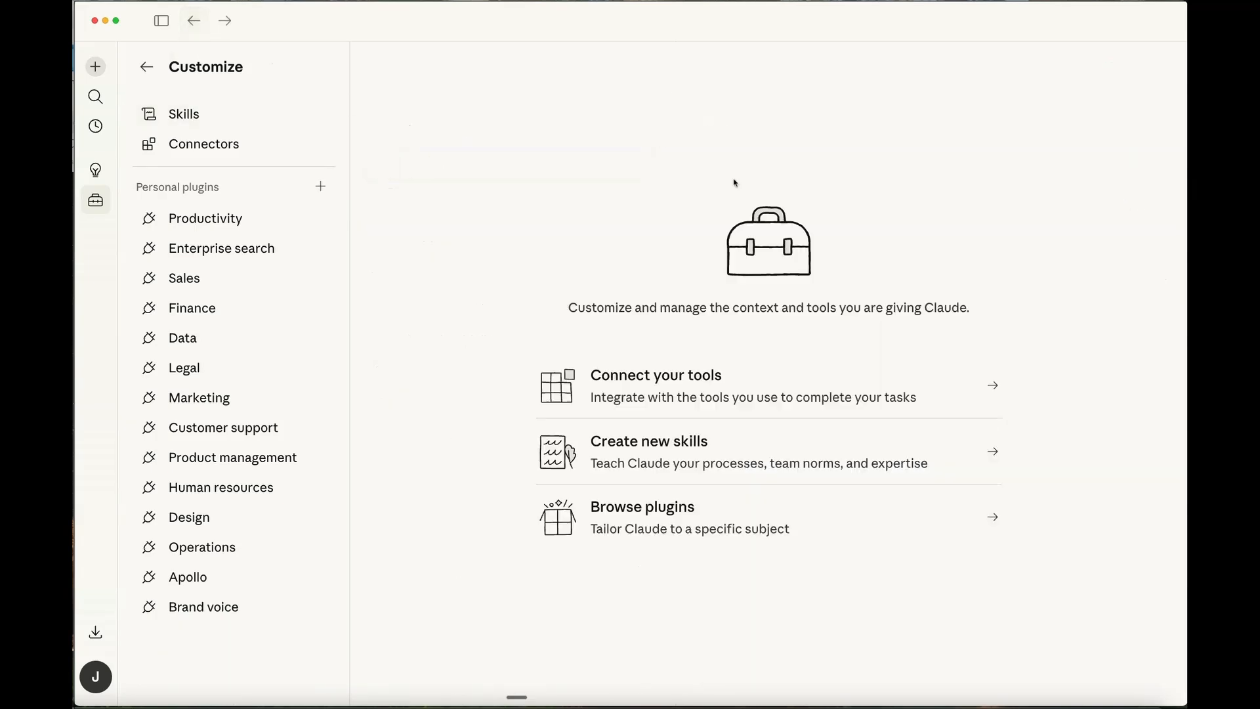
pyautogui.click(192, 20)
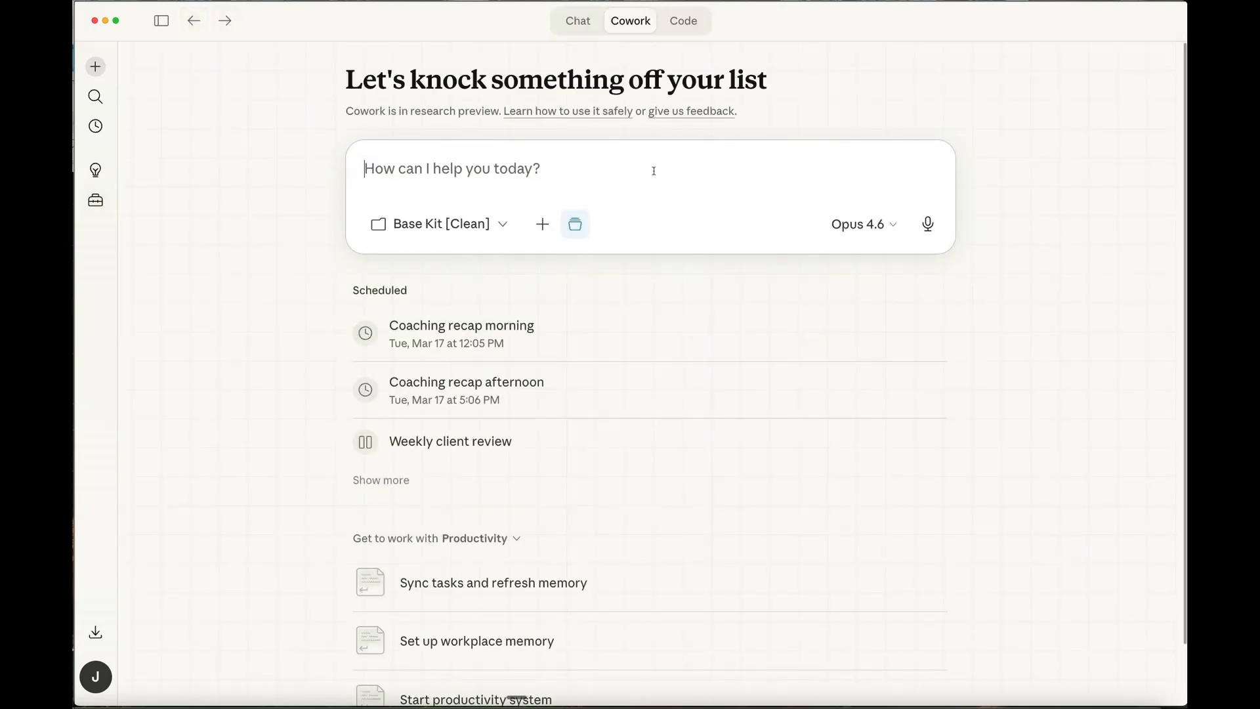
pyautogui.write('skill-creator')
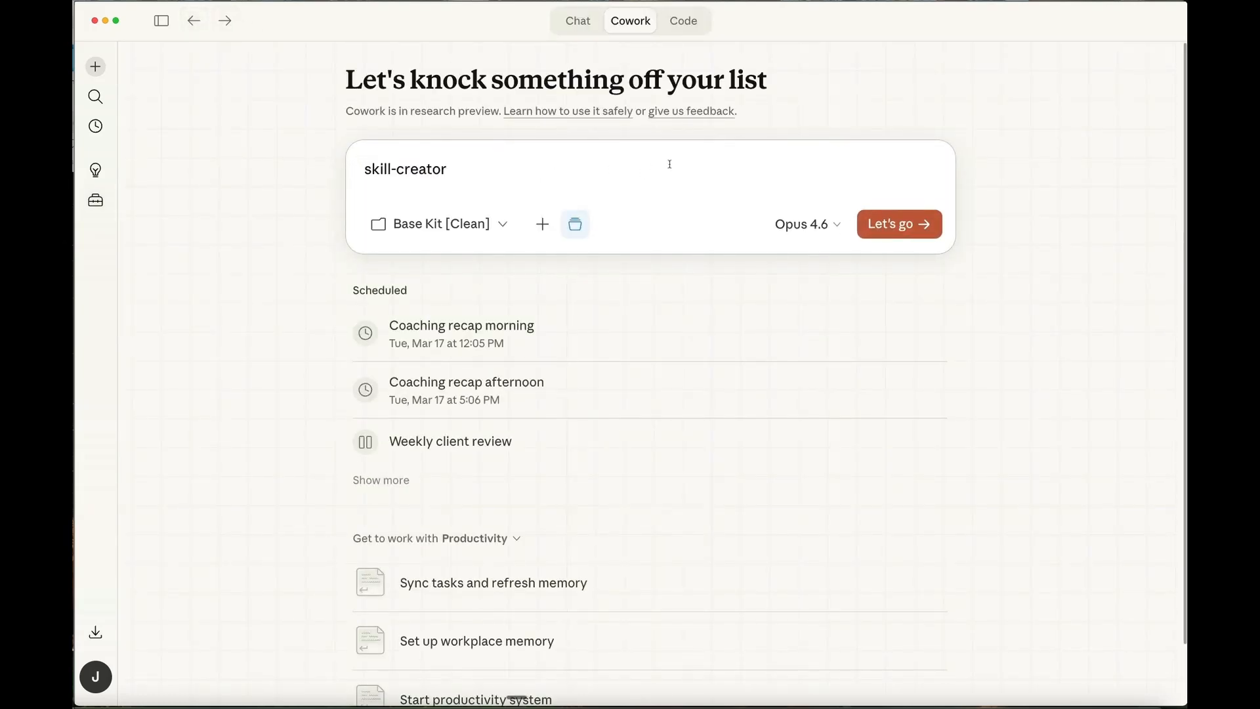
pyautogui.write('to create a new Eventual mi')
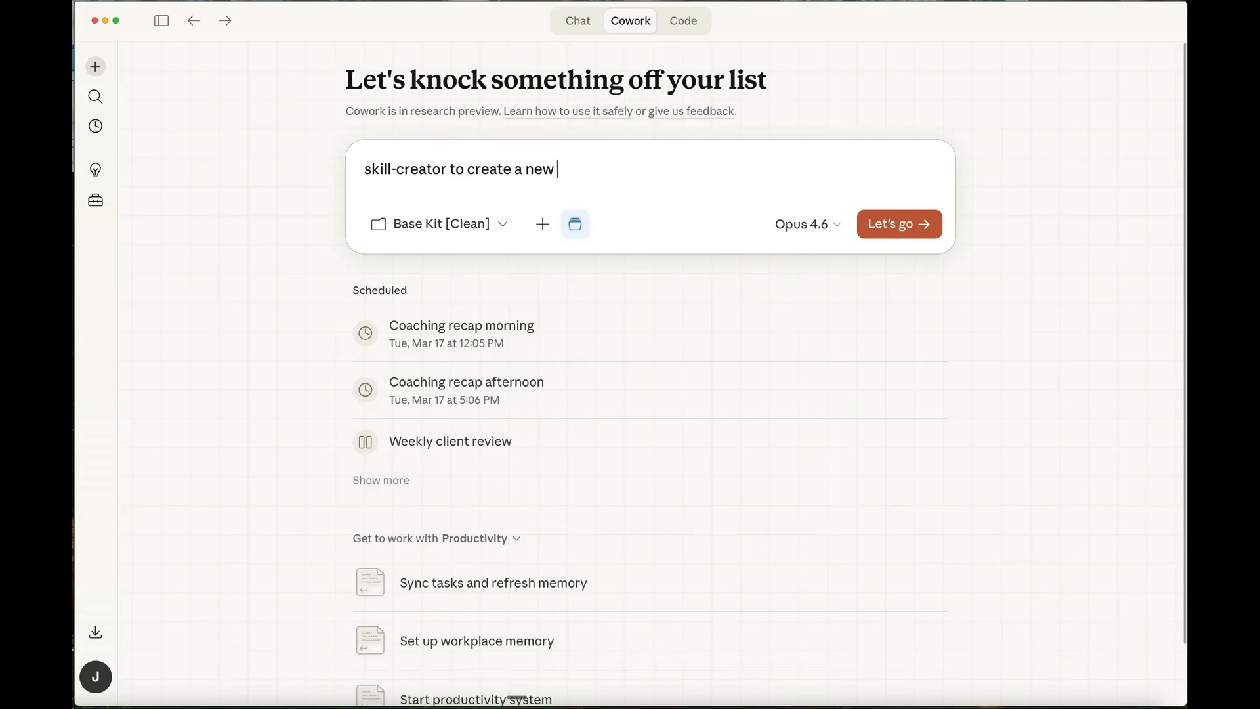
pyautogui.write('llionaire')
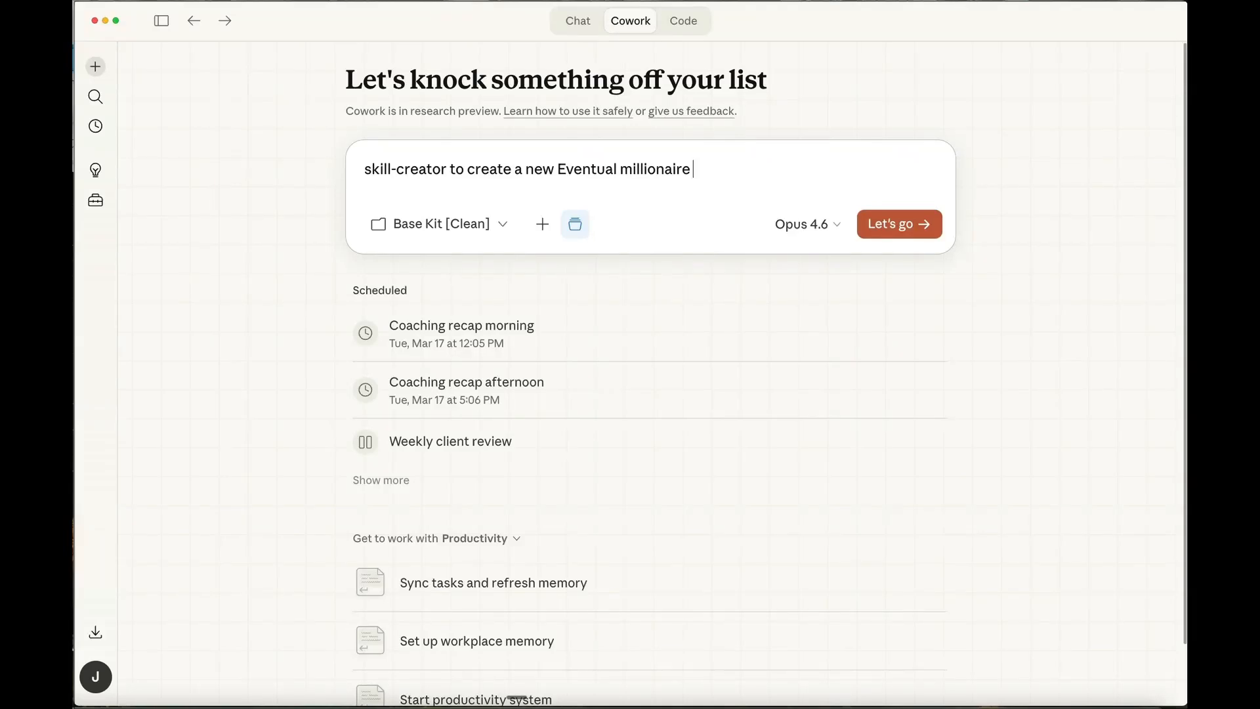
pyautogui.write(' - Jaime Masters persona')
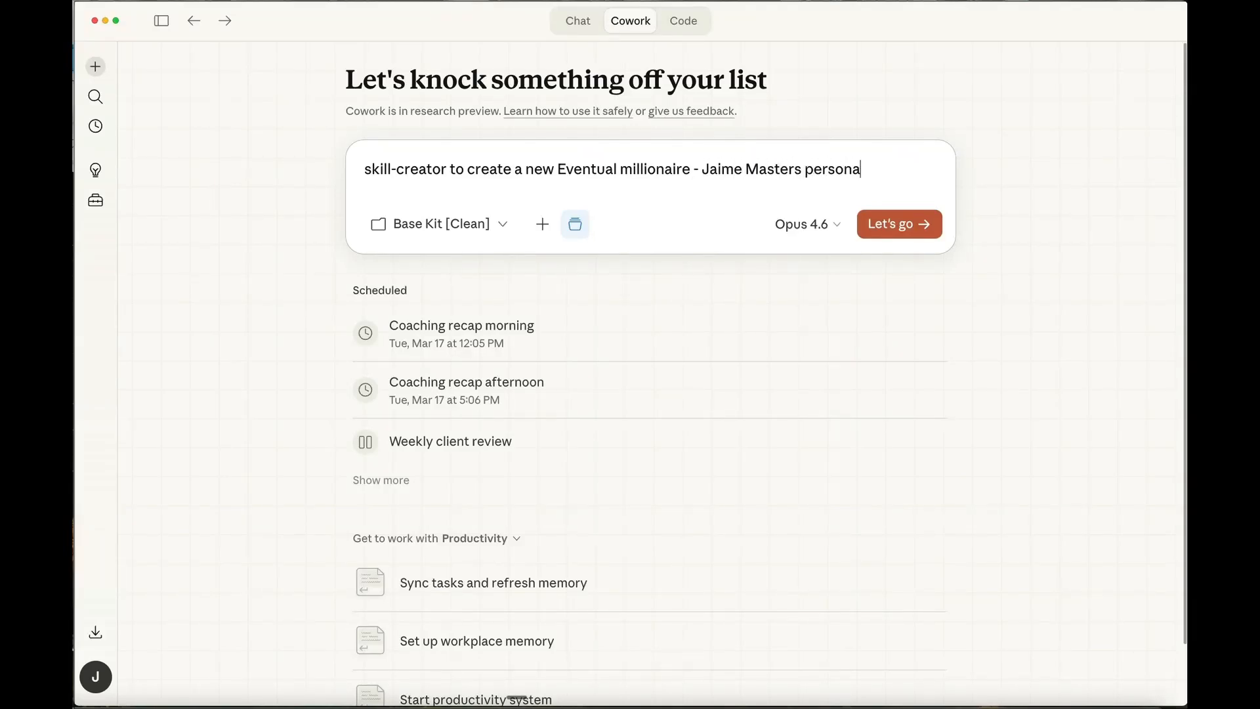
pyautogui.write('l ghostwriting skill')
pyautogui.write('. ')
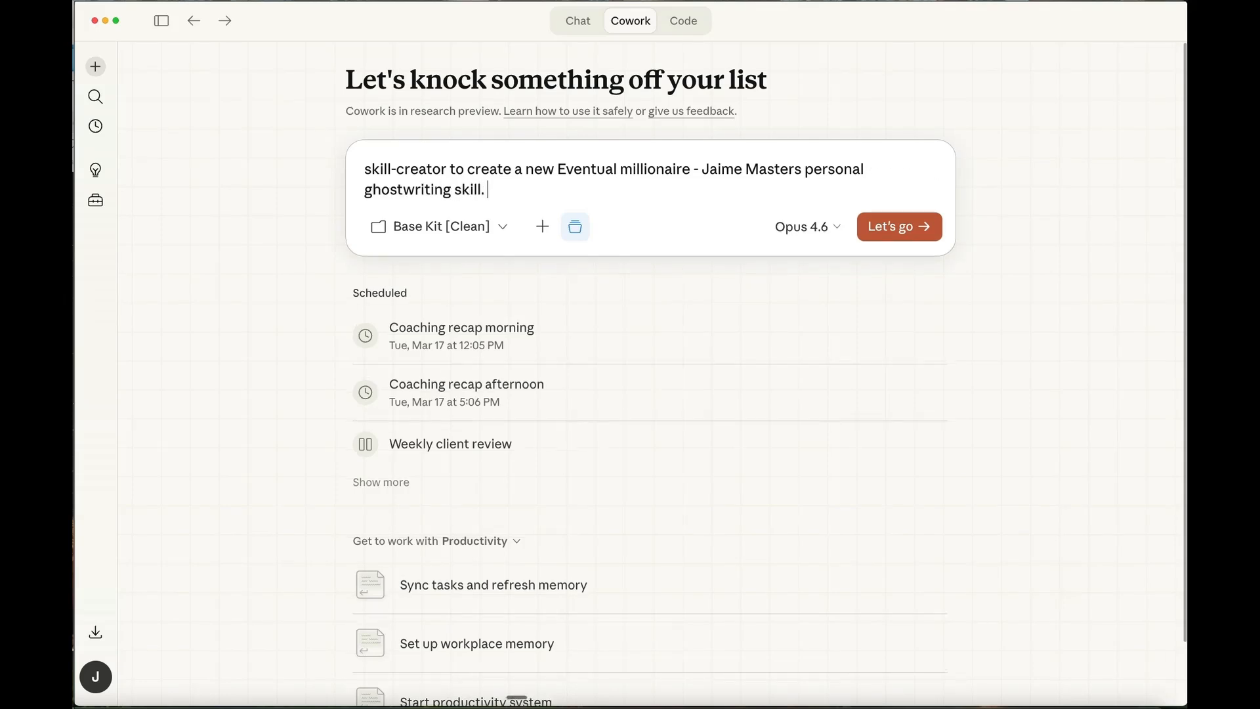
pyautogui.write("It's for the brand but it")
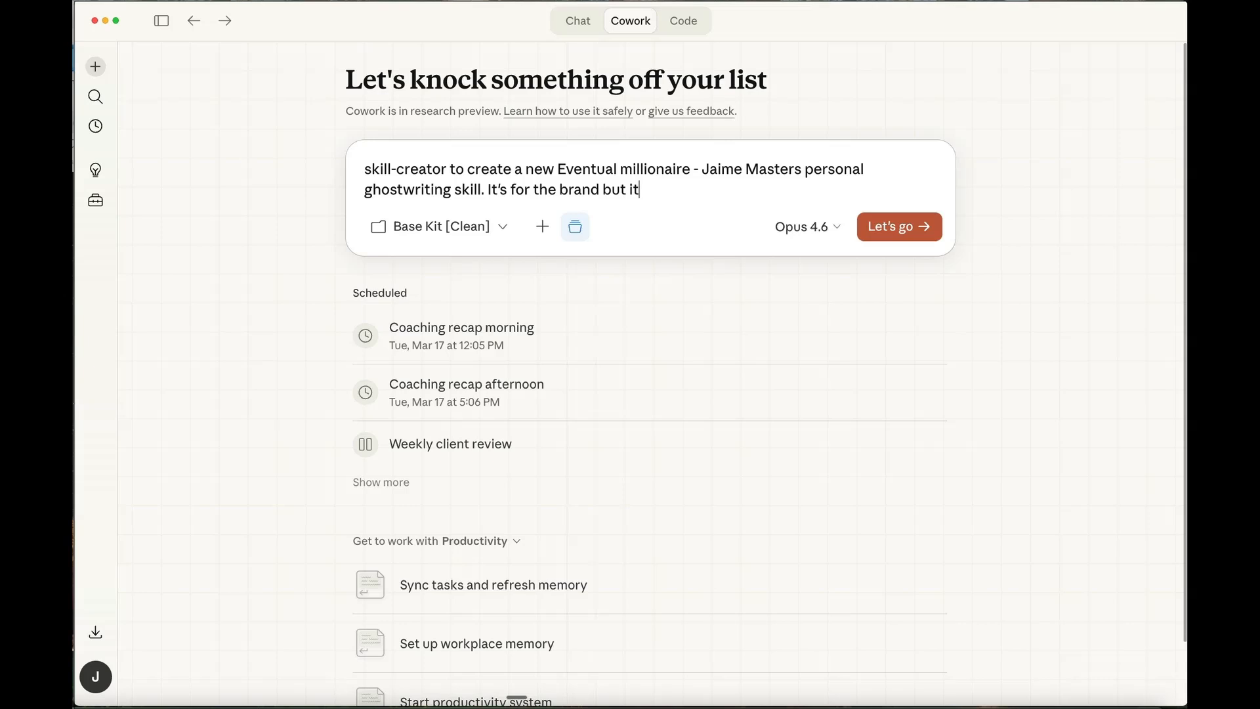
# - Add to the prompt: "It's for the brand but i will be uploading specific content so you create the skill and ghostwriting guidelines for"
pyautogui.press('BackSpace')
pyautogui.write('will be uploading specific ')
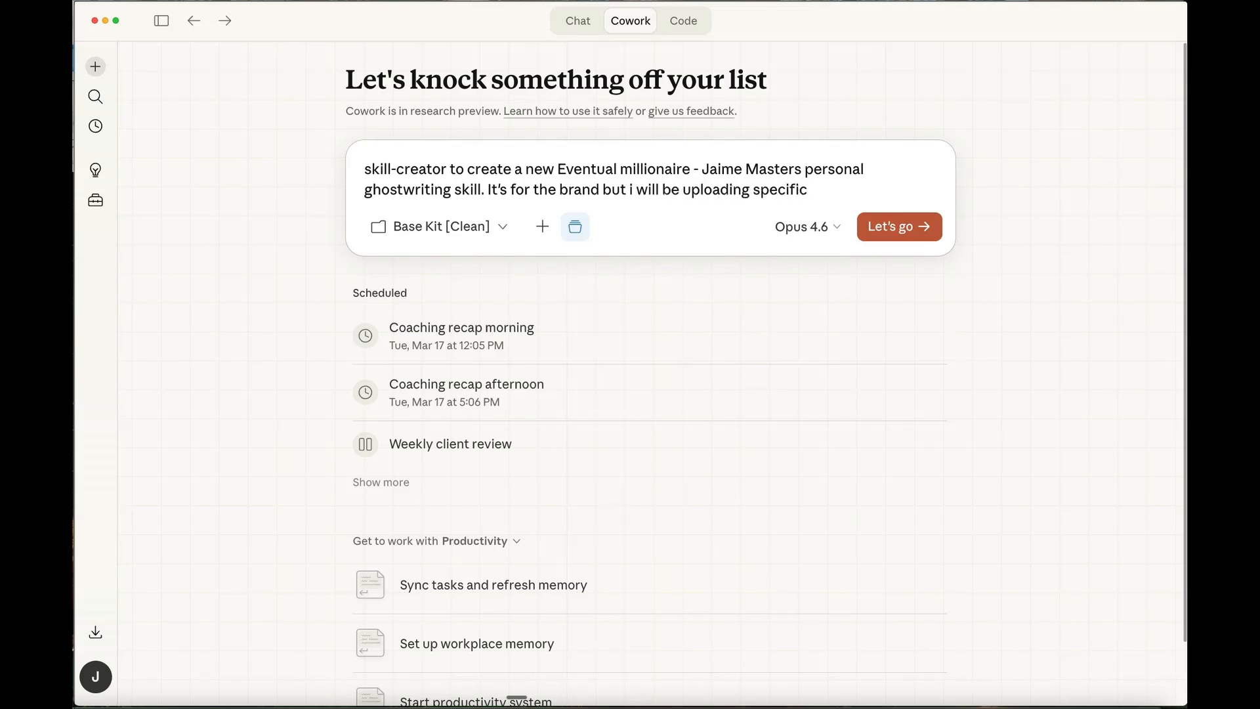
pyautogui.write('content so you create t')
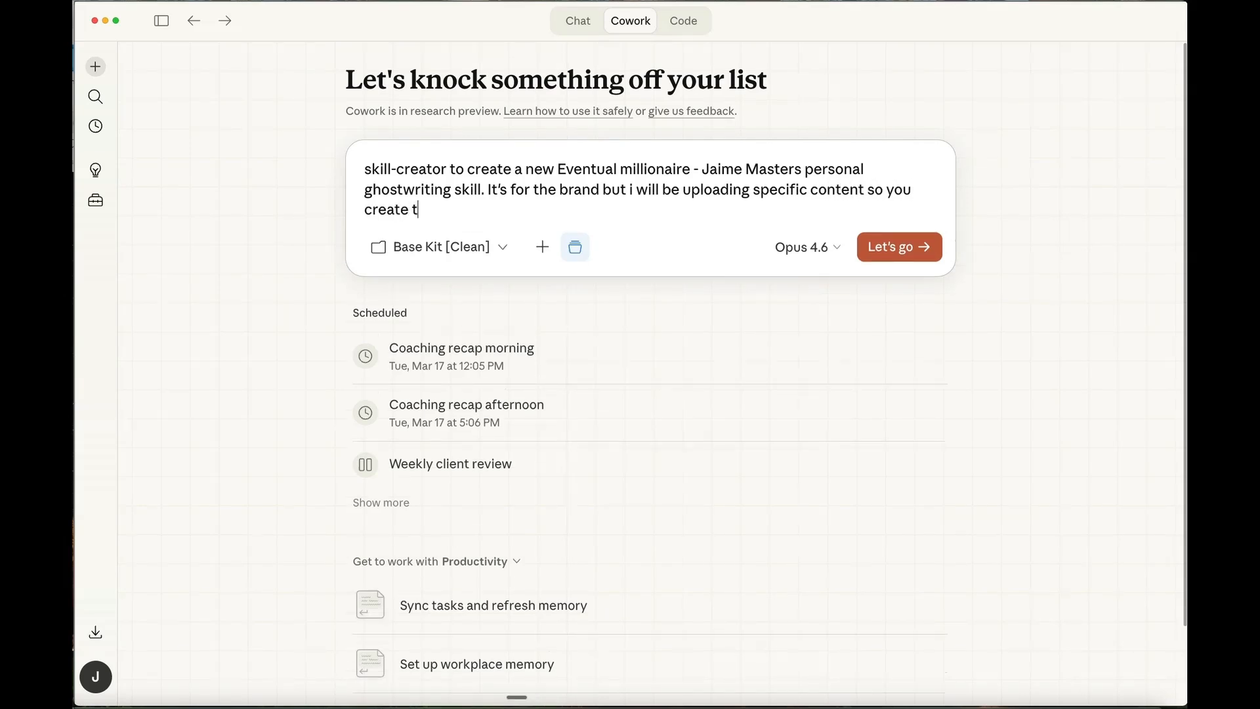
pyautogui.write('he skill an d ghostwritin')
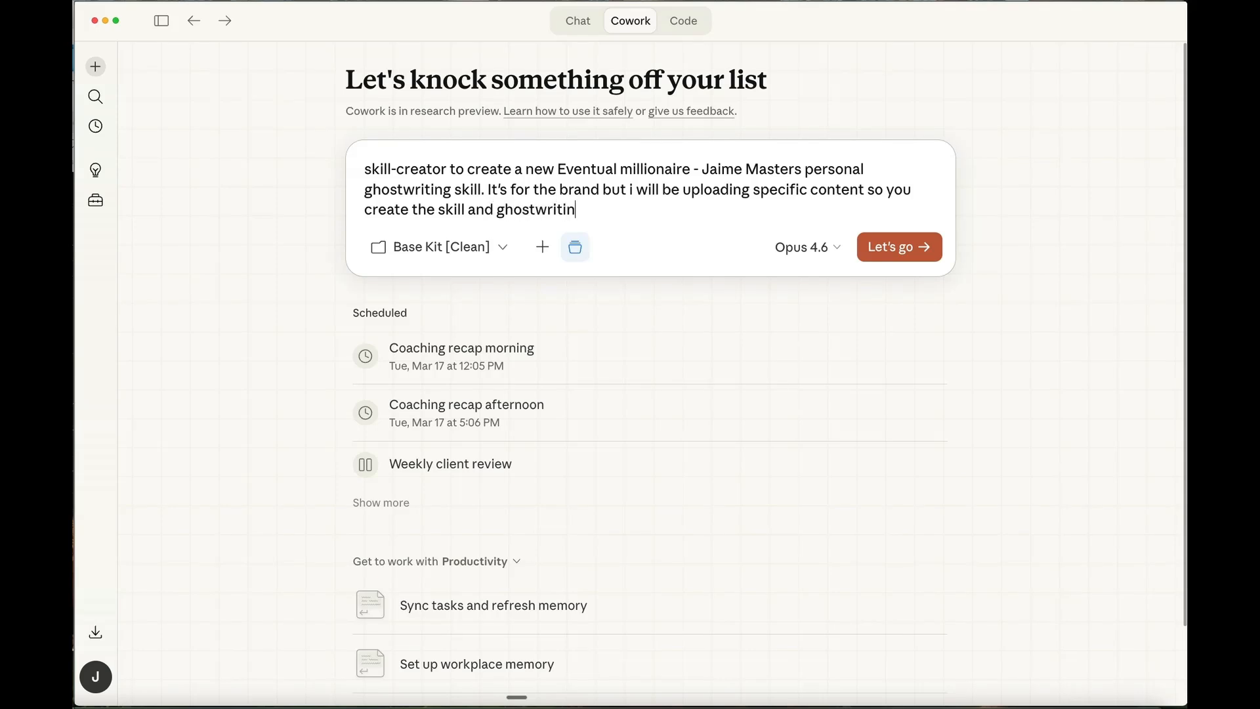
pyautogui.write('g guidelines for ')
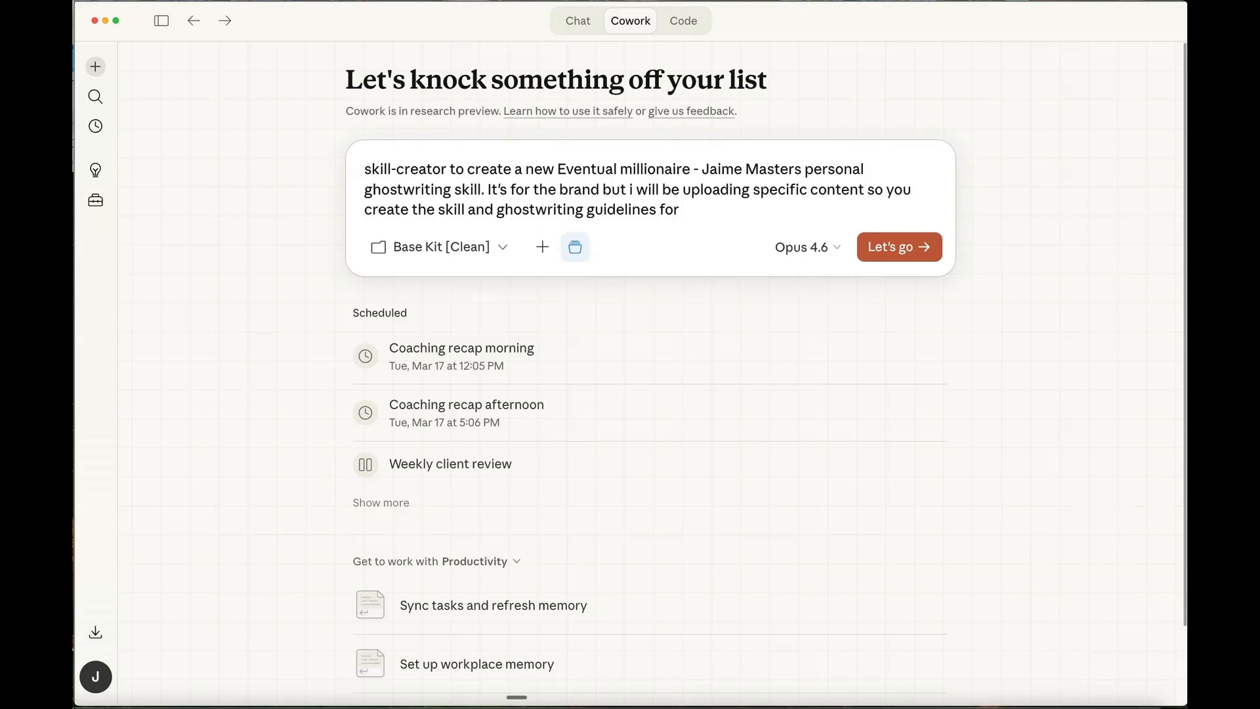
pyautogui.write('me to use to write artic')
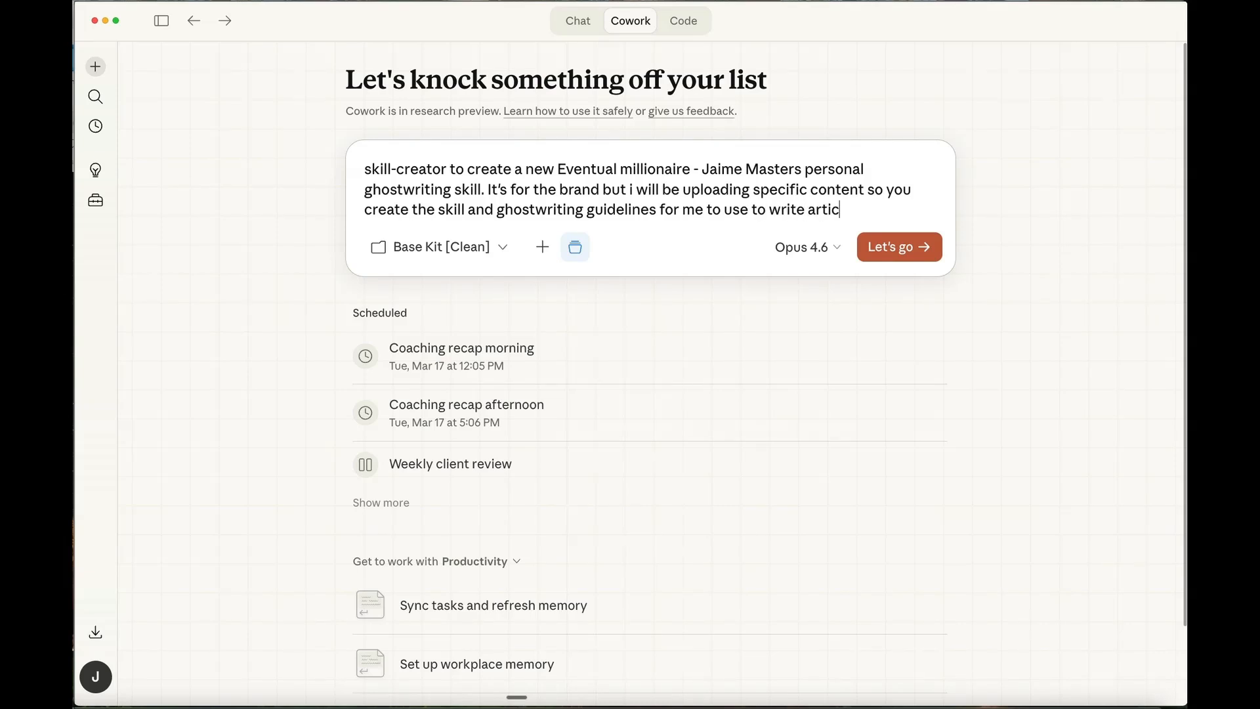
pyautogui.write('les, social posts,')
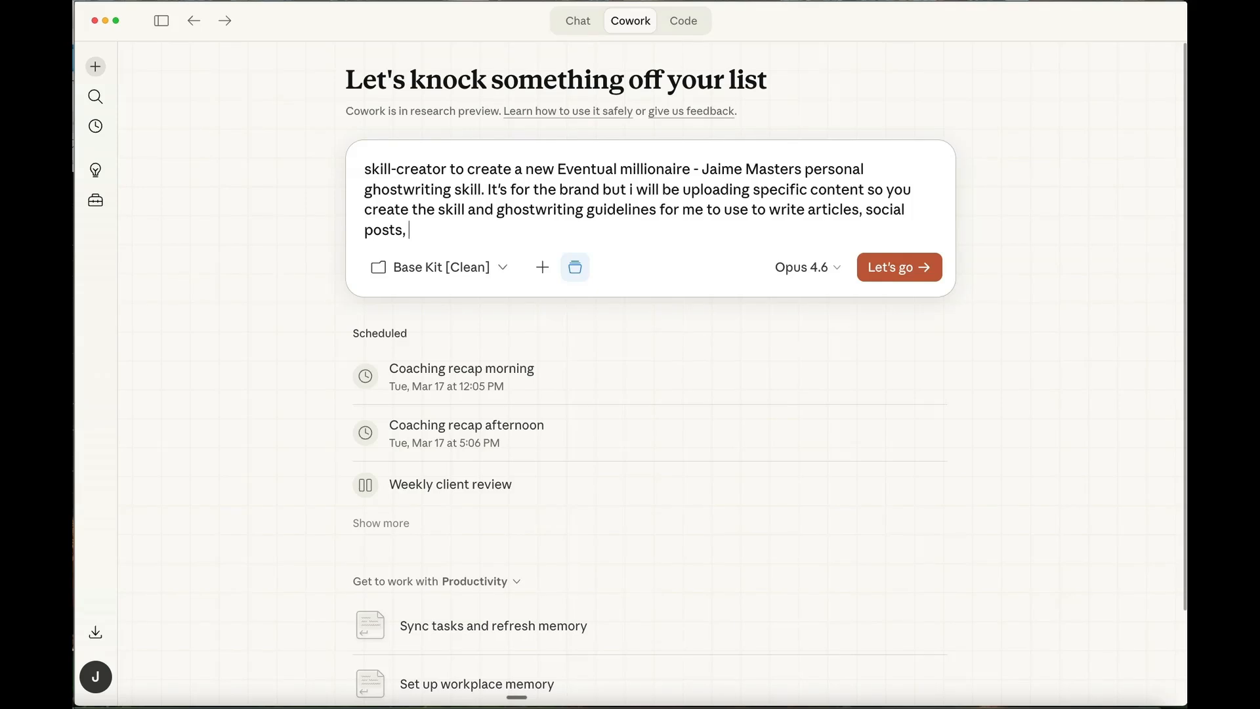
# - Continue the prompt with the intended uses: "me to use to write articles, social posts, customer services messages potentially, and"
pyautogui.write('customer services')
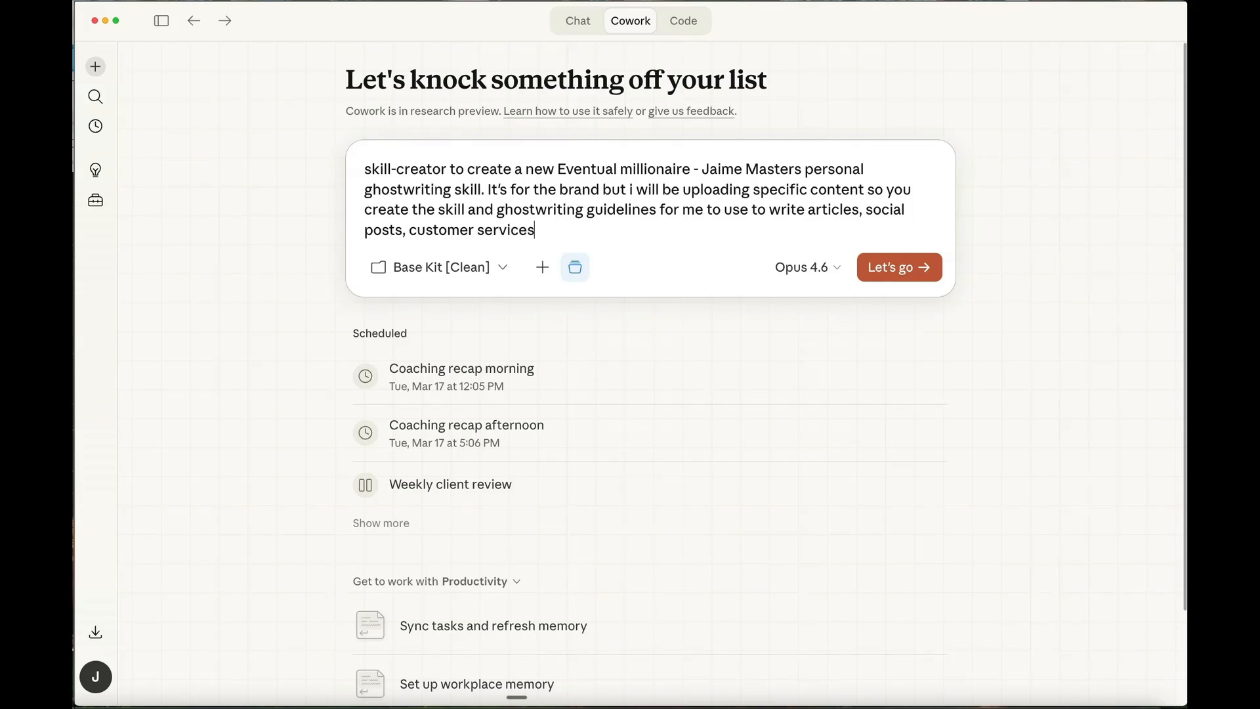
pyautogui.write(' messages potentially, a')
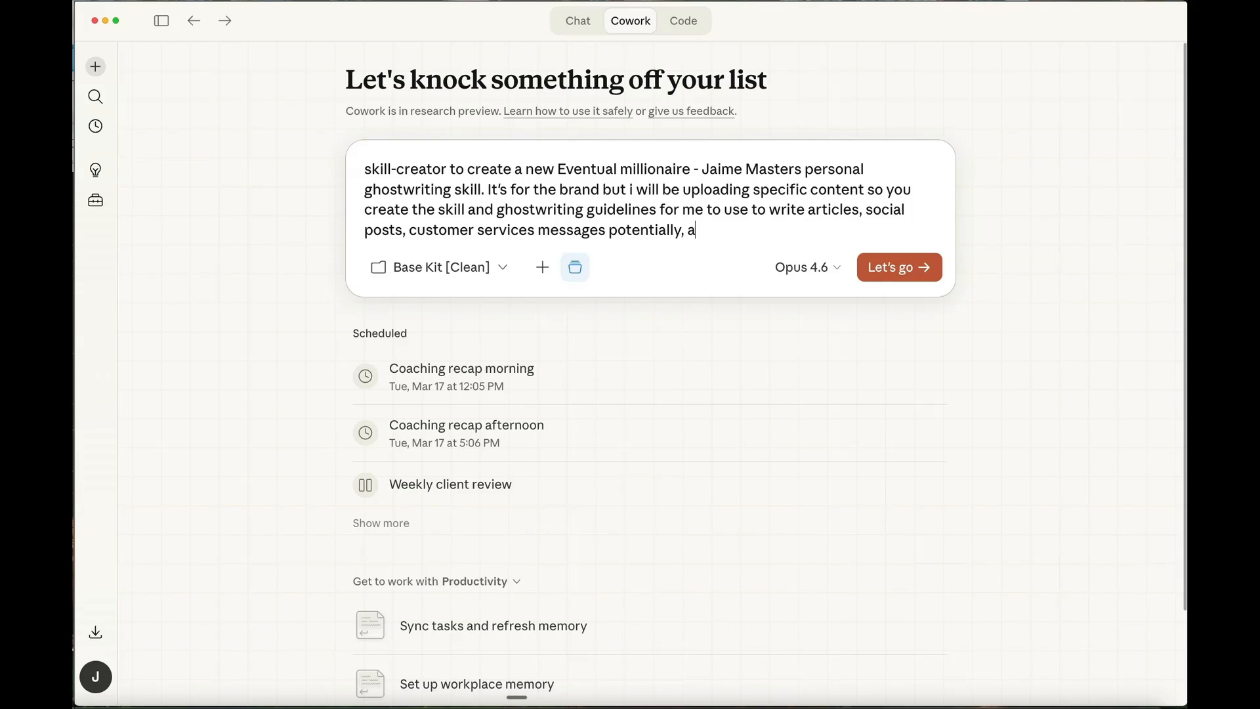
pyautogui.write('nd I want you to make sure yo')
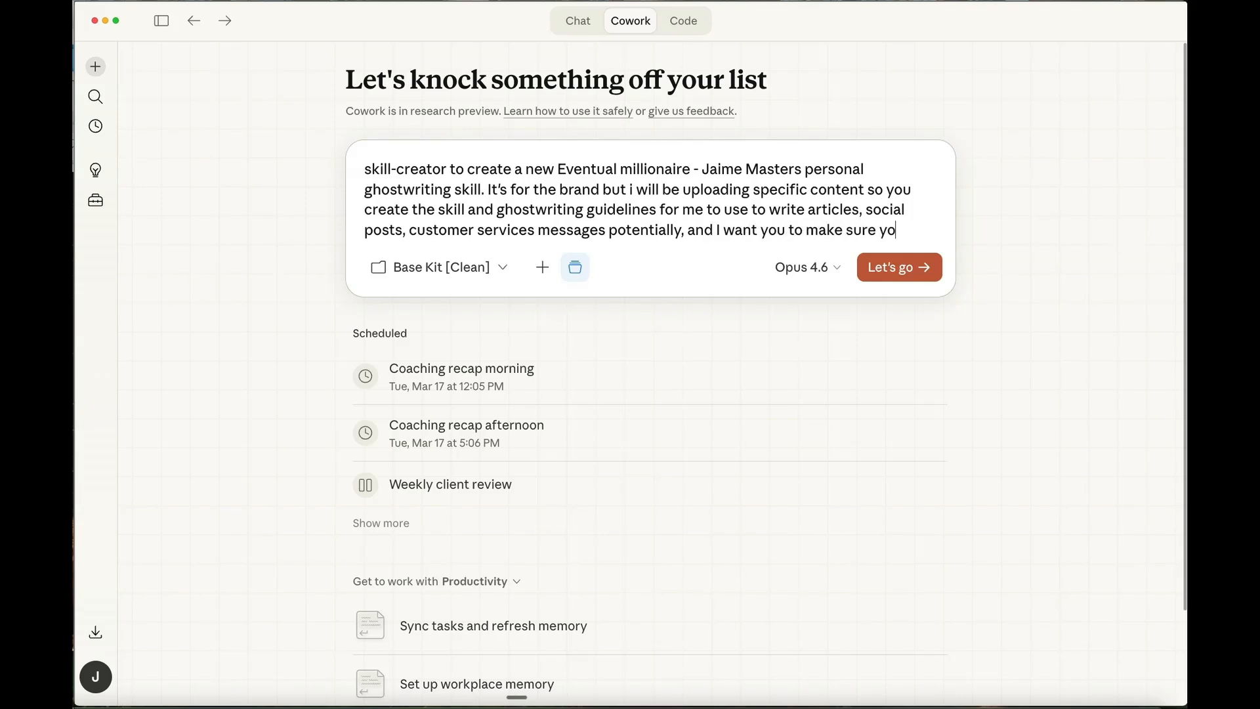
pyautogui.write('u are pulling f')
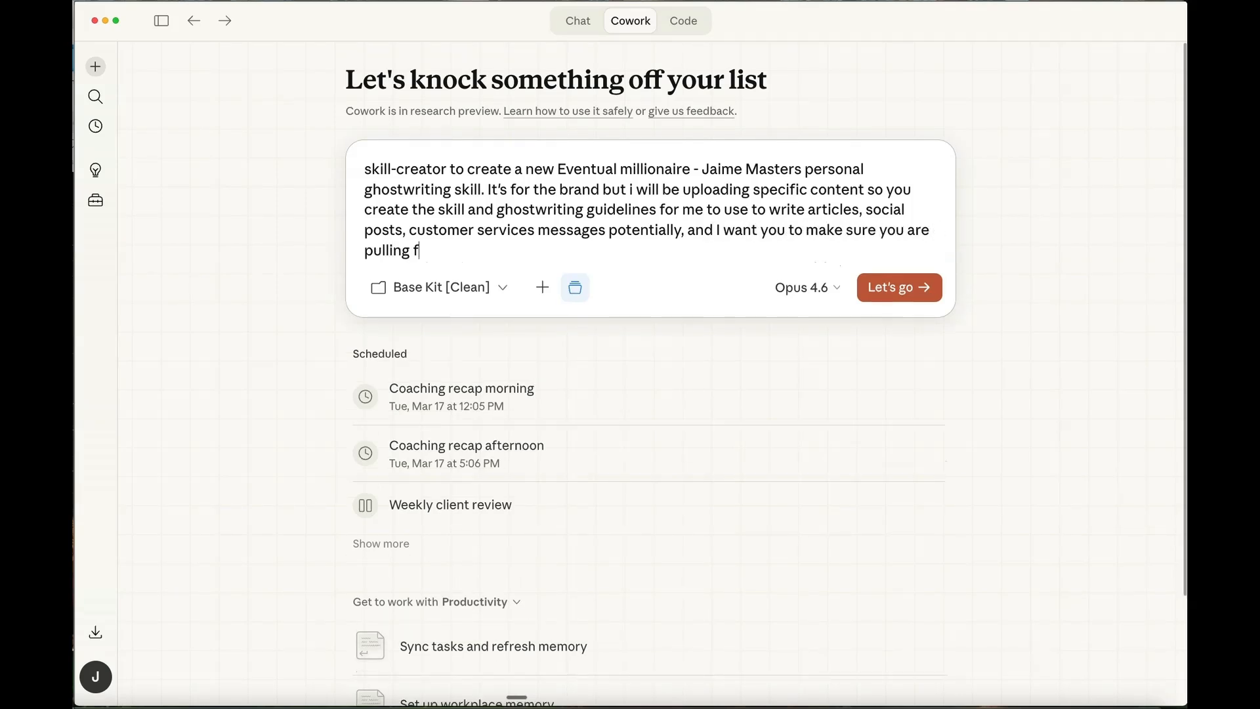
pyautogui.write('rom my ICP document t')
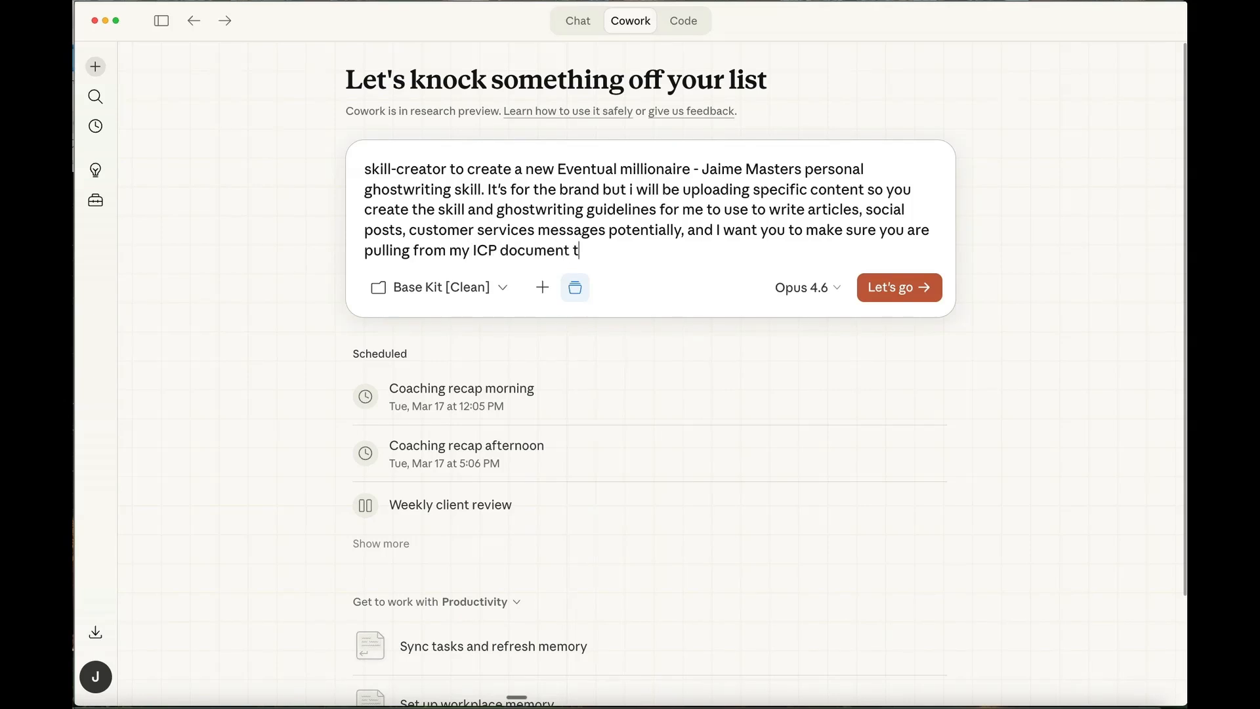
pyautogui.write('hat is already i')
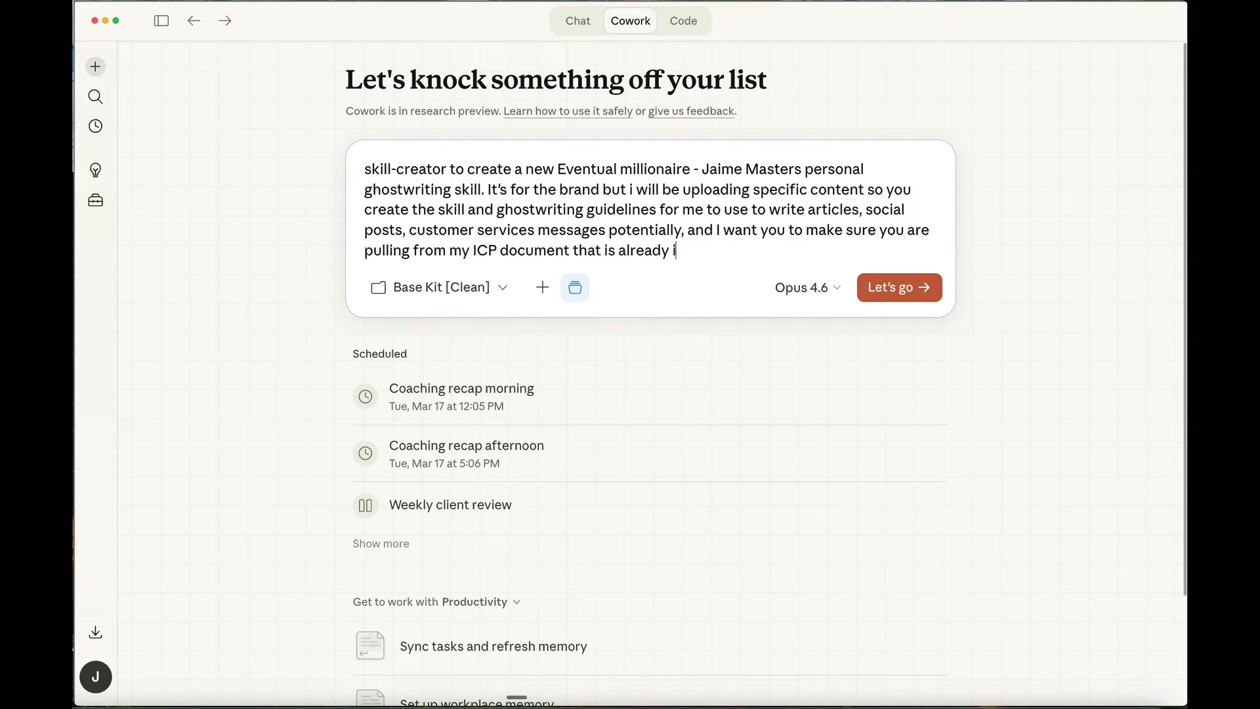
pyautogui.write('n the basekit. ')
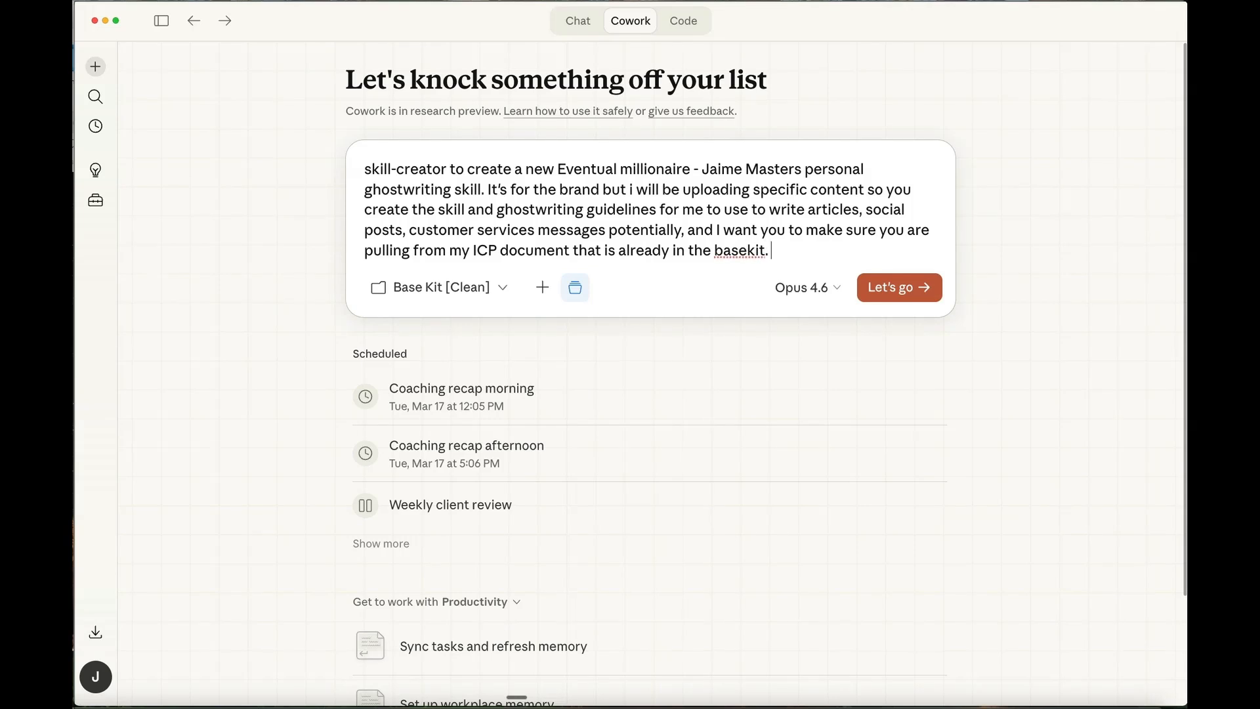
pyautogui.write('Please always ha')
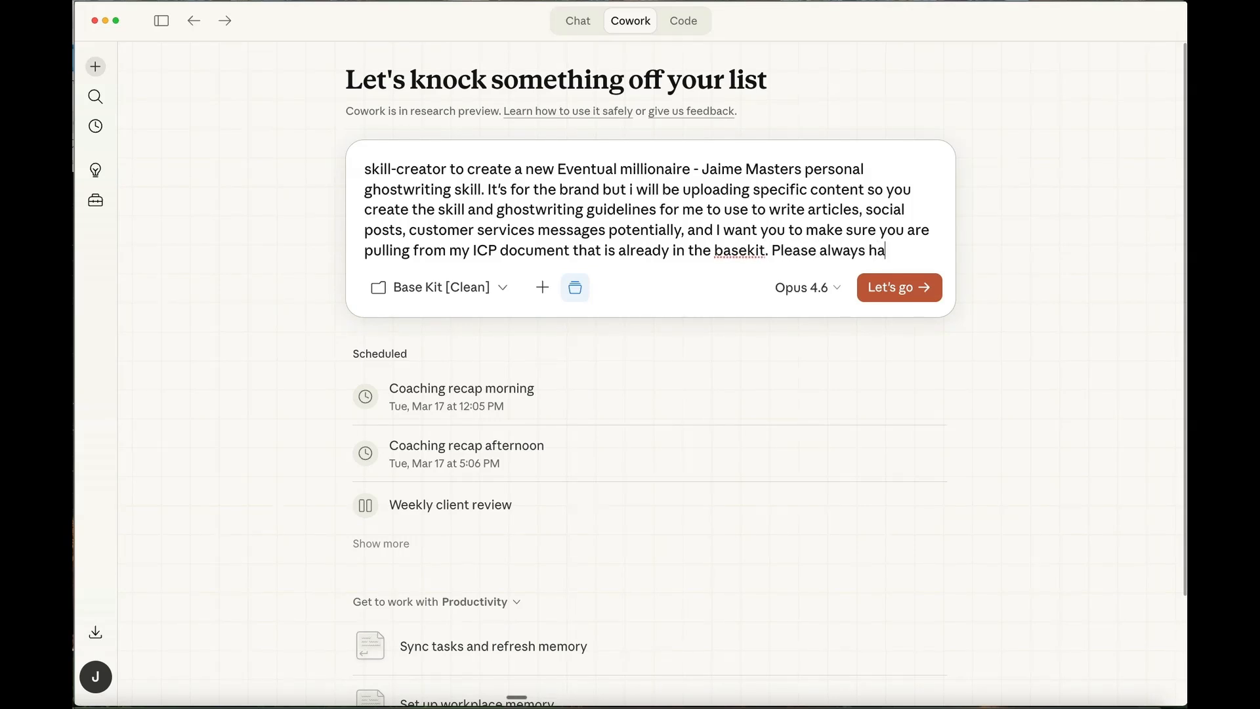
pyautogui.write('ve that audienc ei')
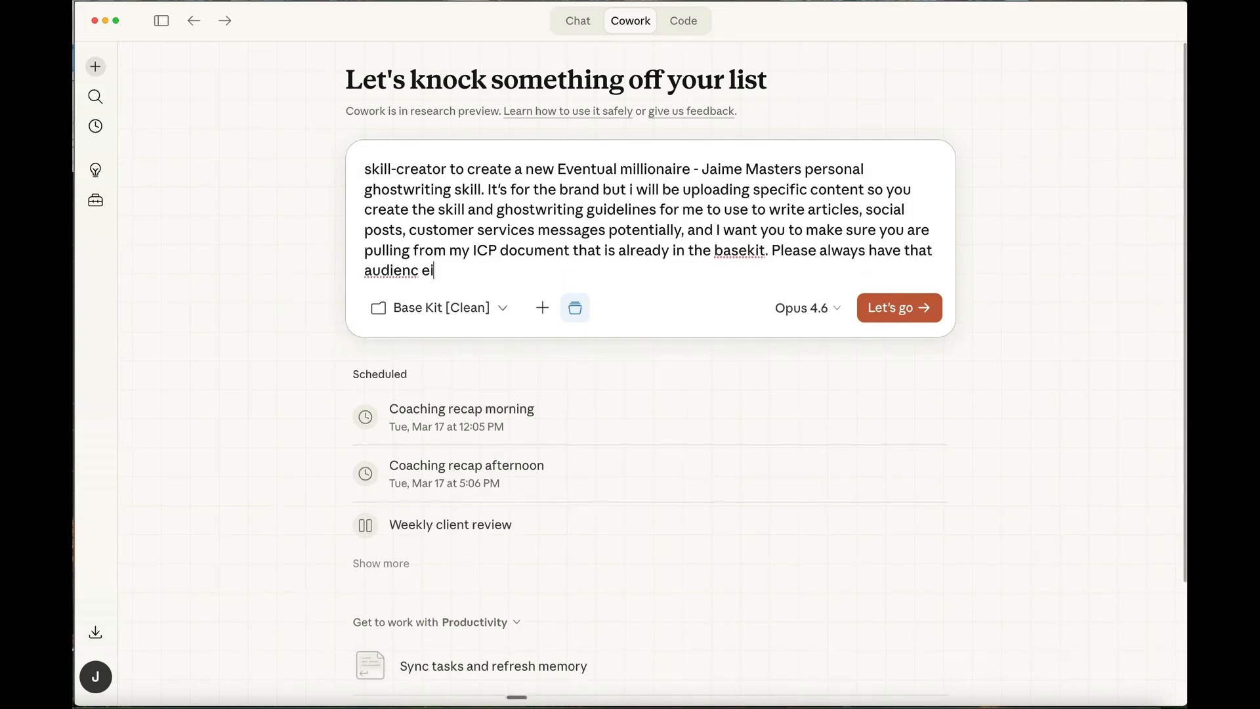
pyautogui.write('ne in mind when you a')
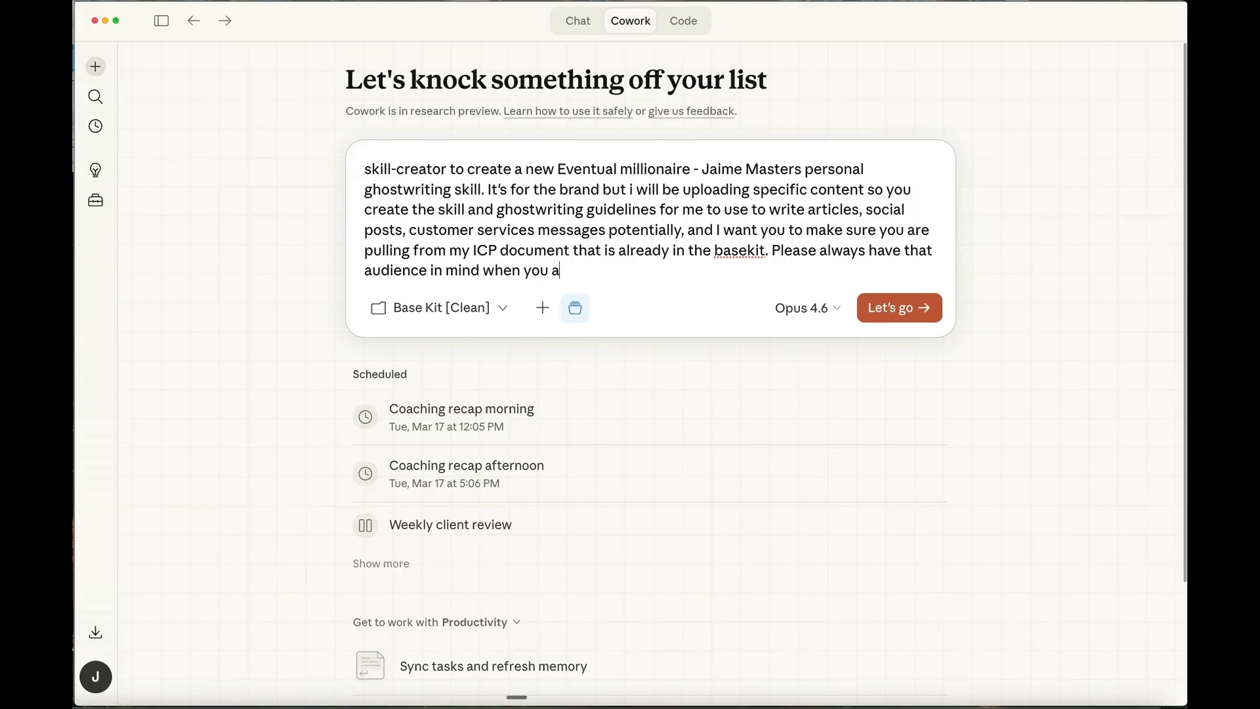
pyautogui.write('re articulating m')
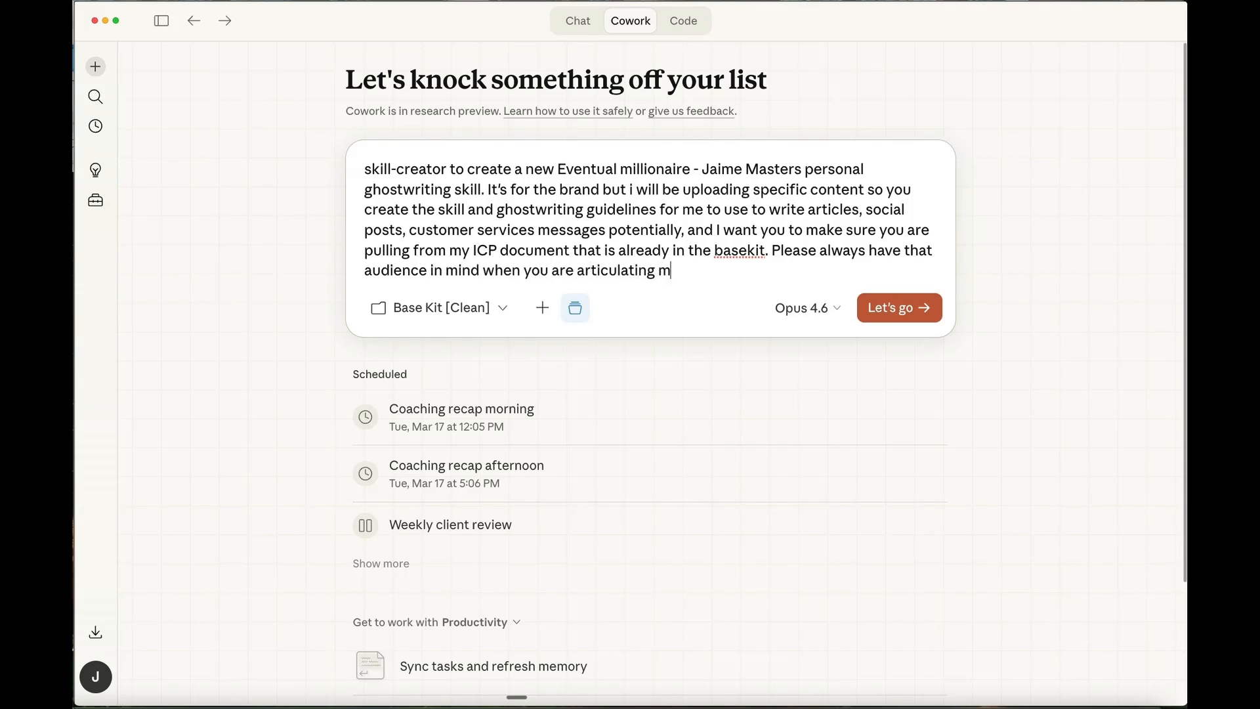
pyautogui.write('y voice ghoster')
# - Complete the audience sentence in the prompt with "my voice ghostwriter for engagement of that avatar."
pyautogui.press('BackSpace')
pyautogui.press('BackSpace')
pyautogui.write('writer')
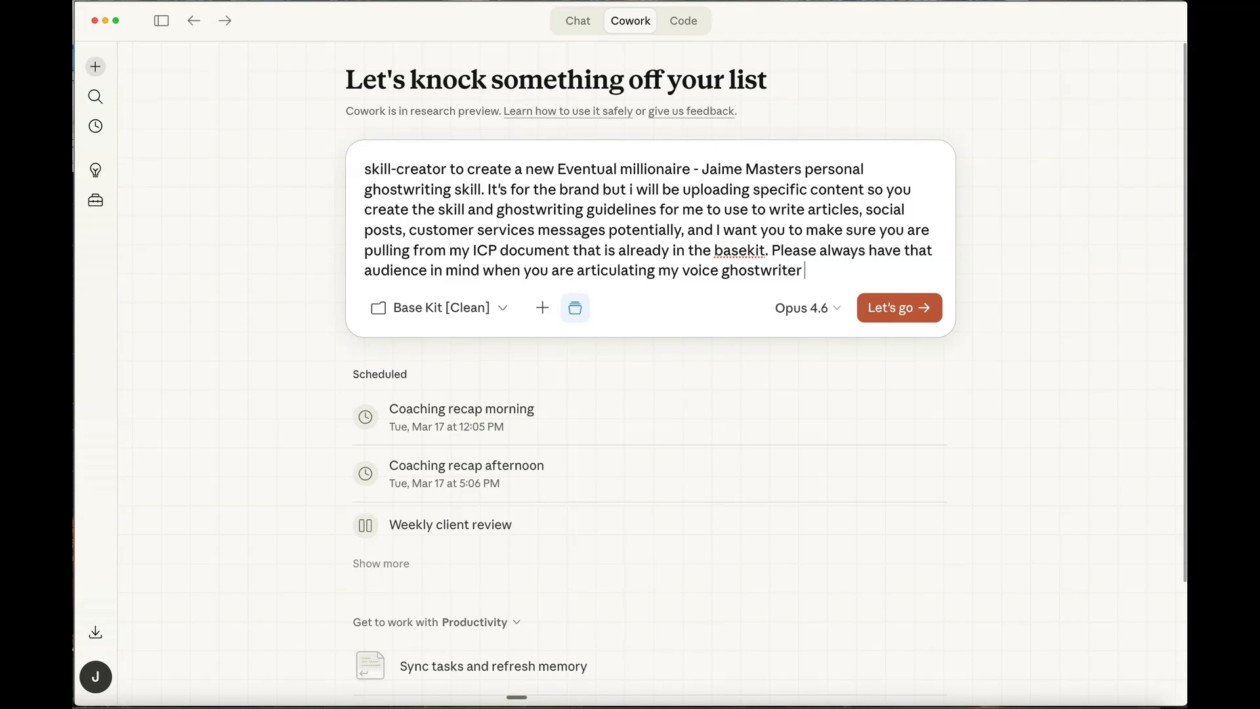
pyautogui.write(' for engagement of that')
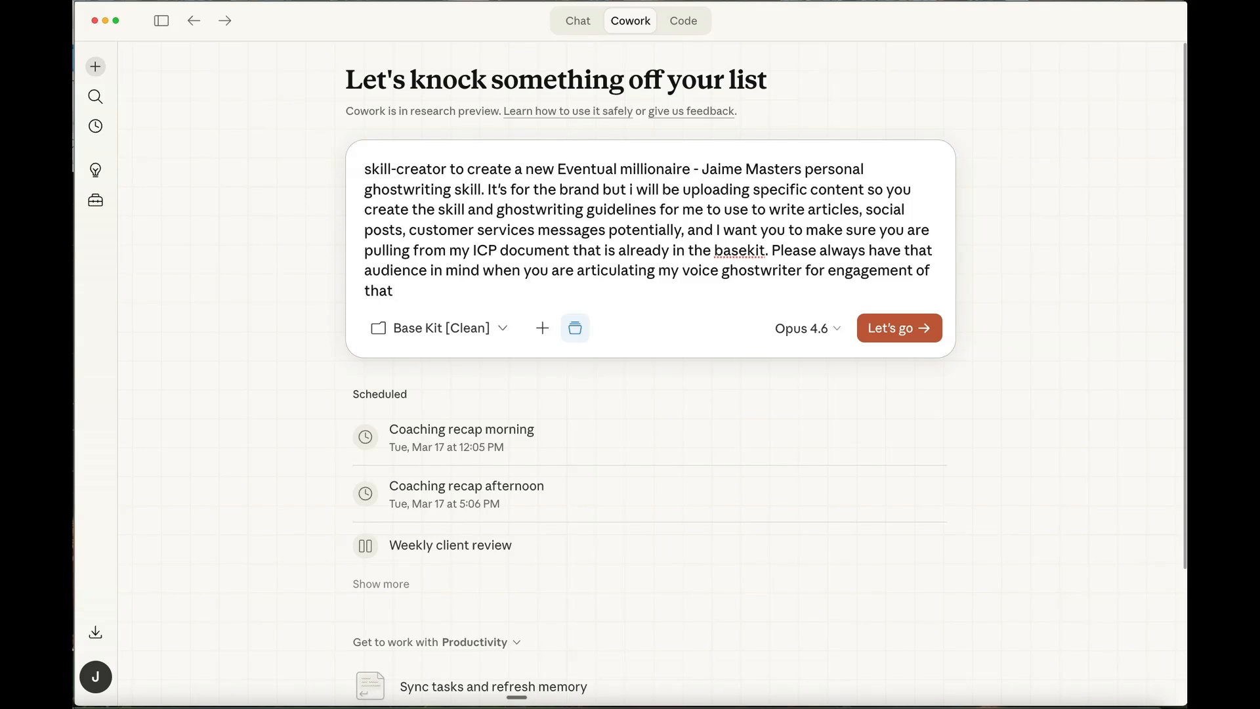
pyautogui.write(' avatar. Ask me if there is')
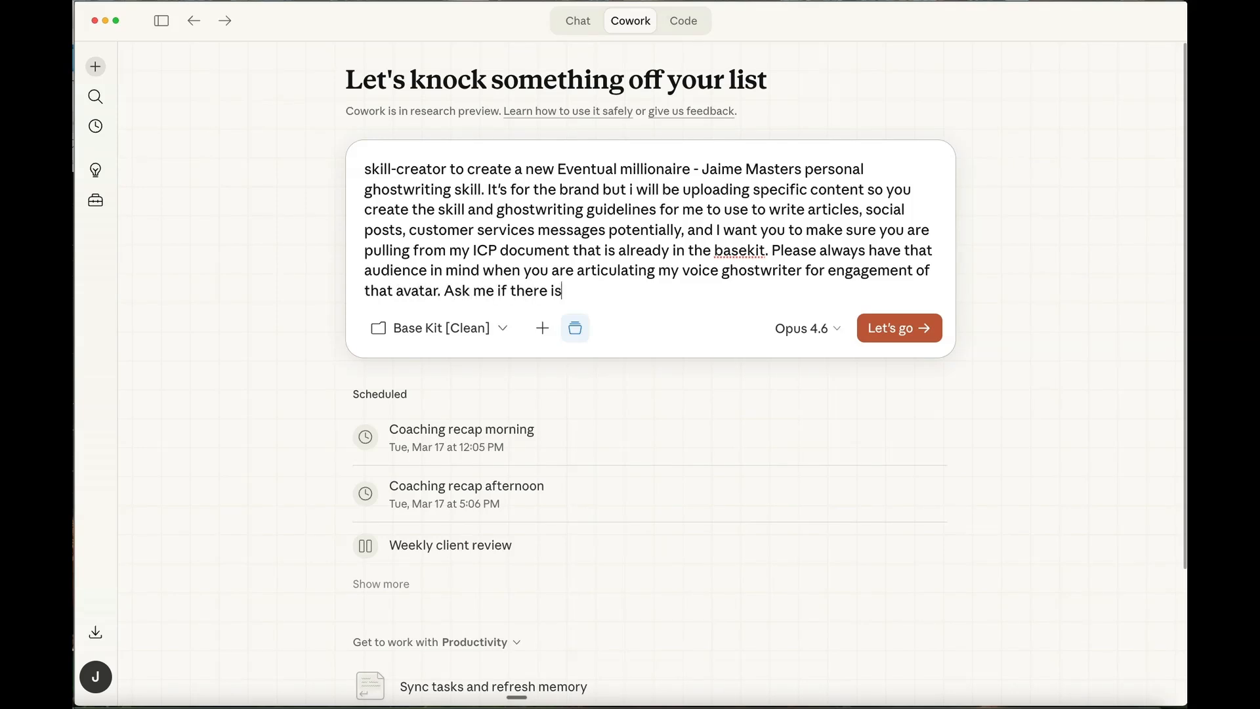
pyautogui.write(' anything else you ')
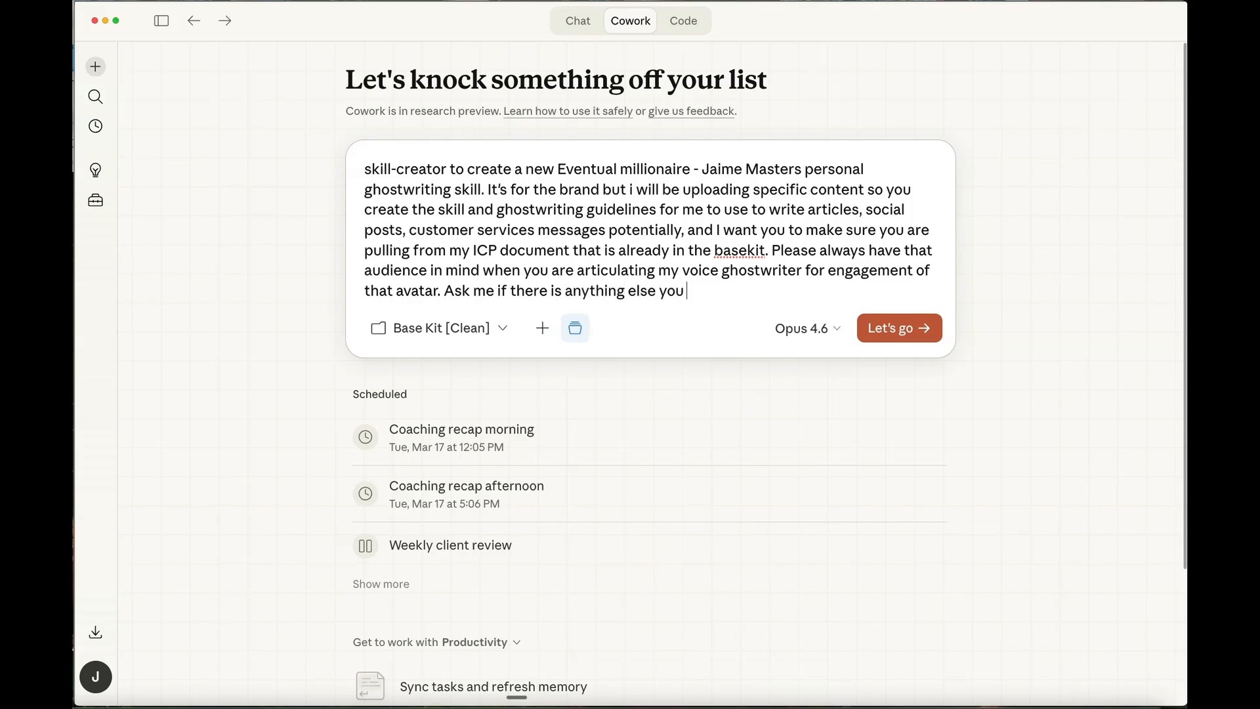
pyautogui.write('need to have before you')
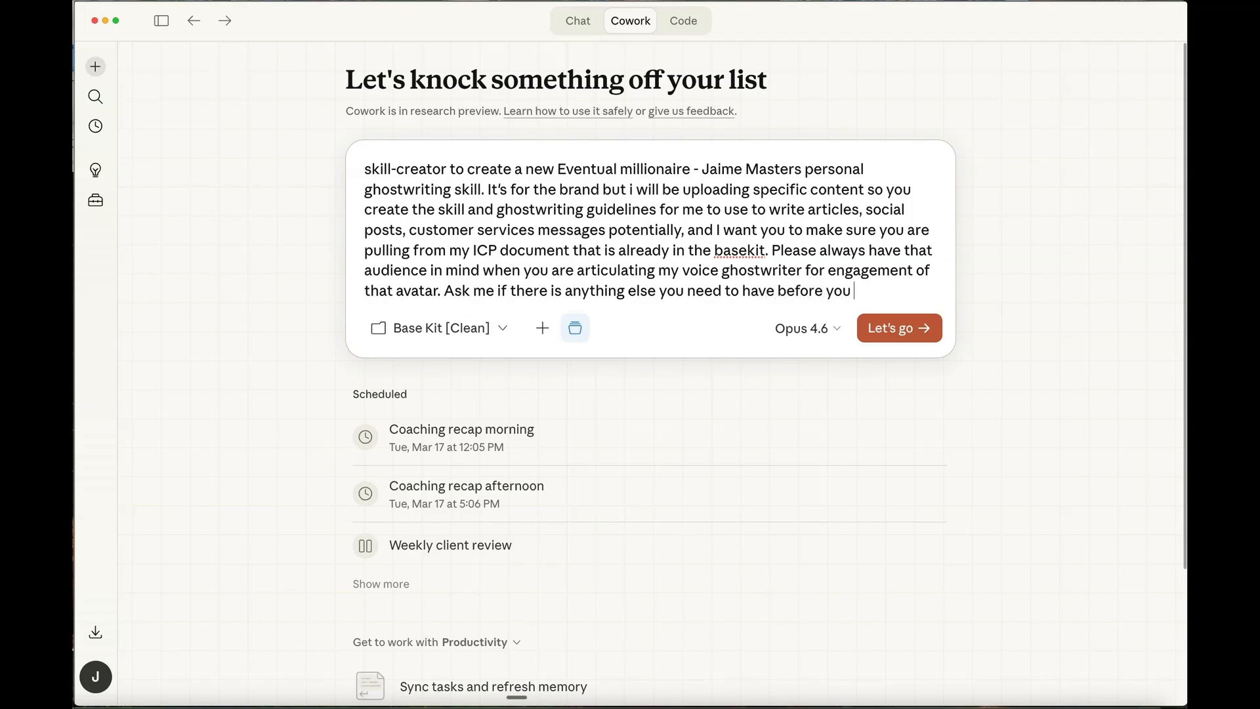
pyautogui.write(' start creating it.')
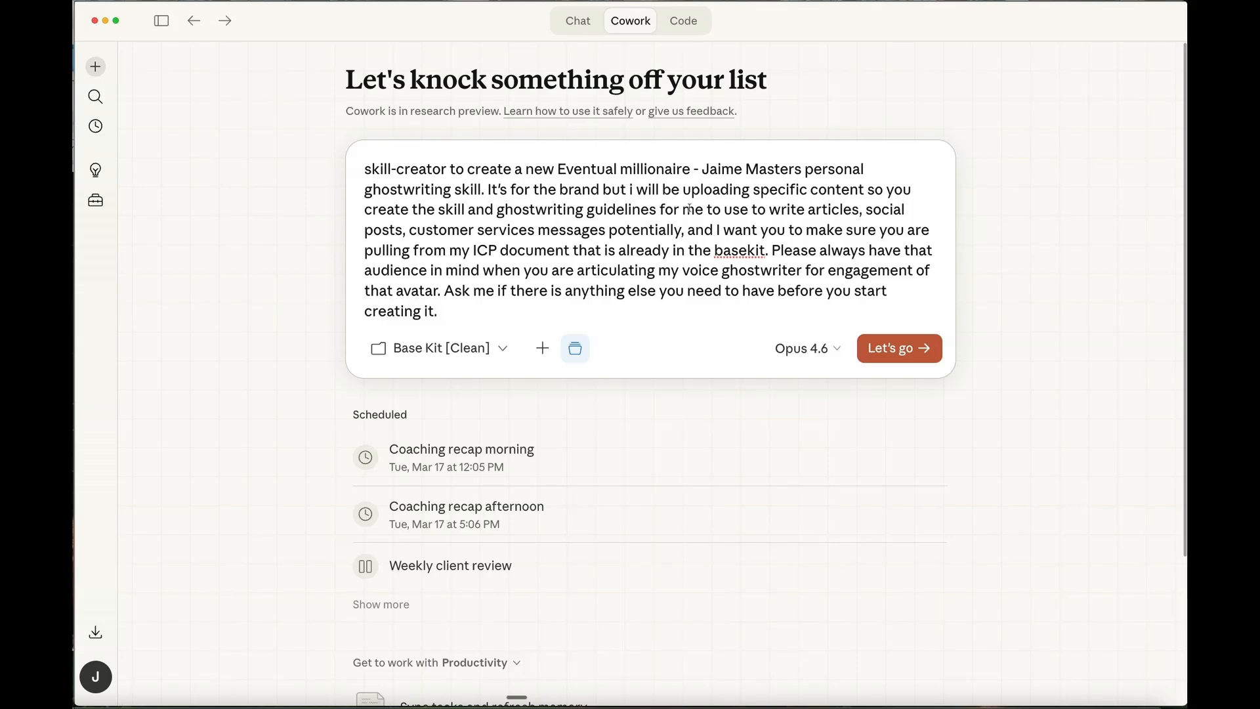
# - End the prompt with "Ask me if there is anything else you need to have before you start creating it." and submit it
pyautogui.click(928, 354)
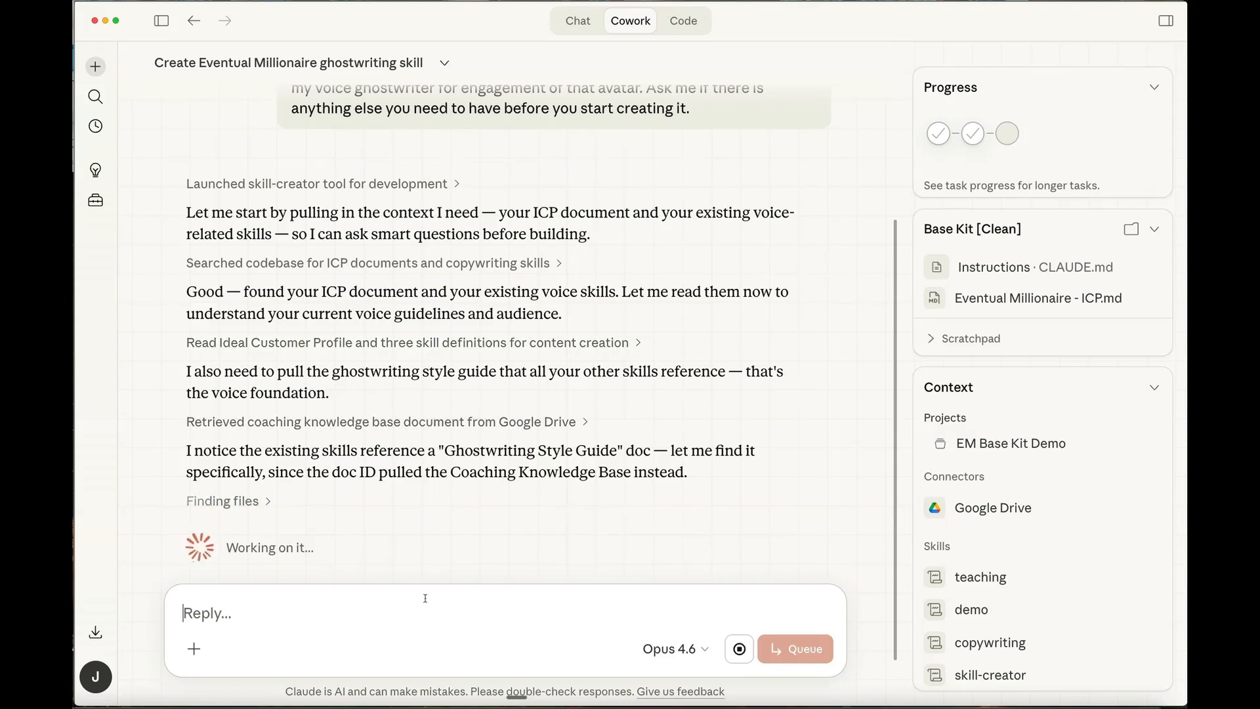
# - Send a follow-up saying that the ghostwriting skill was removed in order to start from scratch as a demo
pyautogui.write('i removed th')
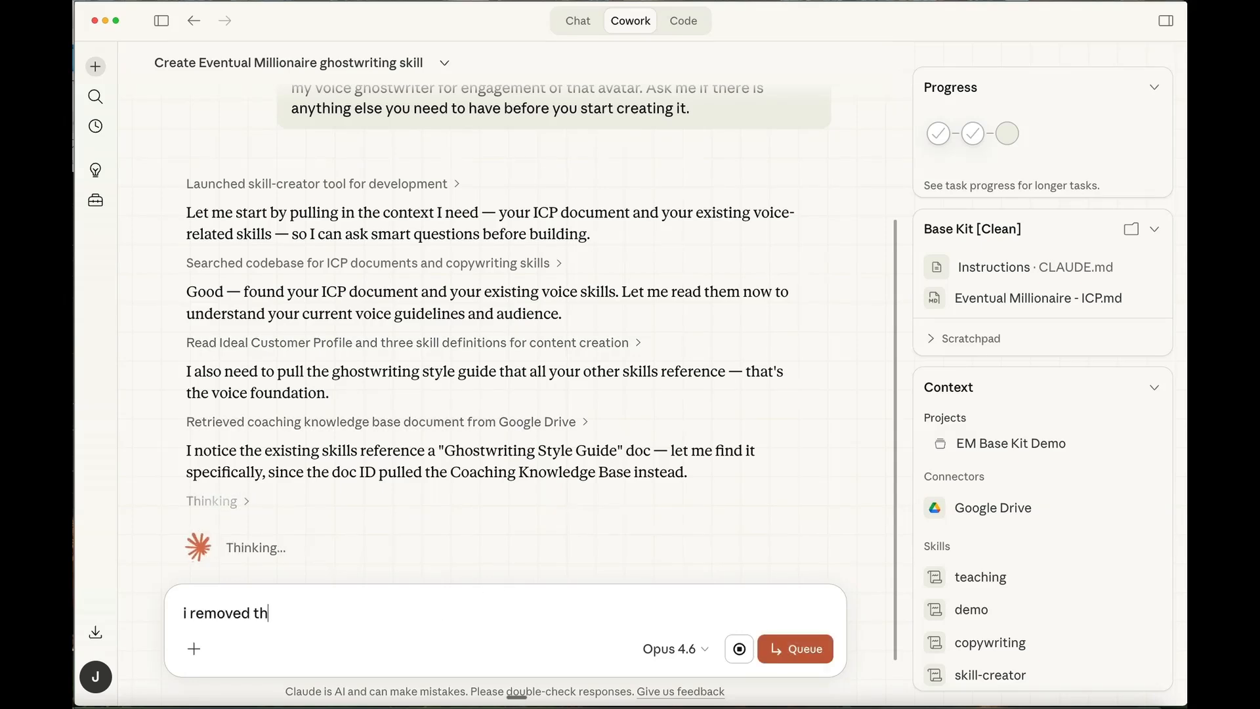
pyautogui.write('at ghostwriting ')
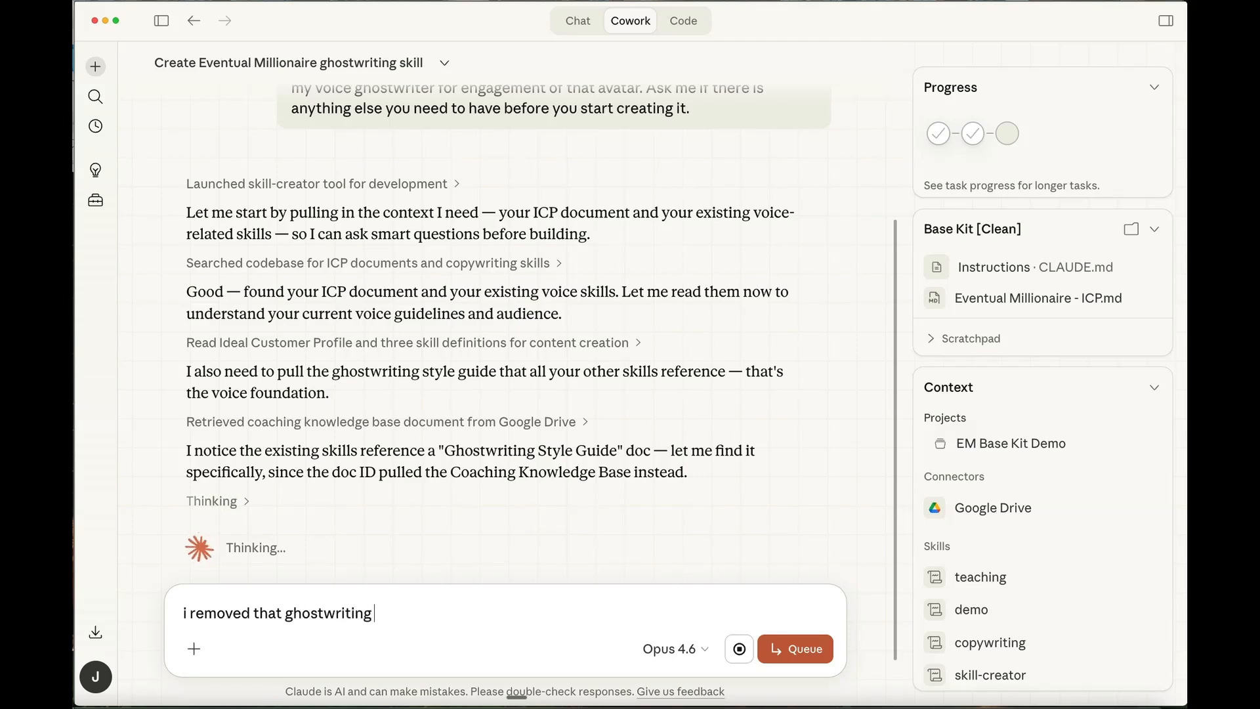
pyautogui.write('skill since iw anted to st')
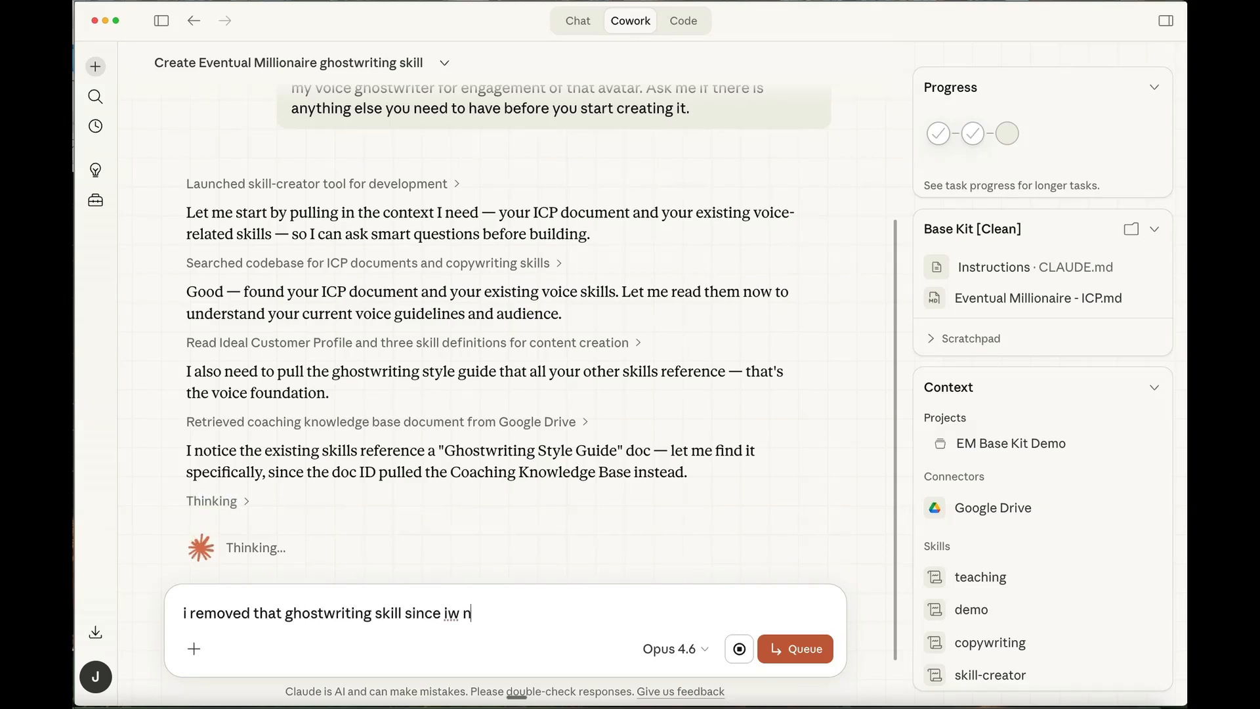
pyautogui.write('art ')
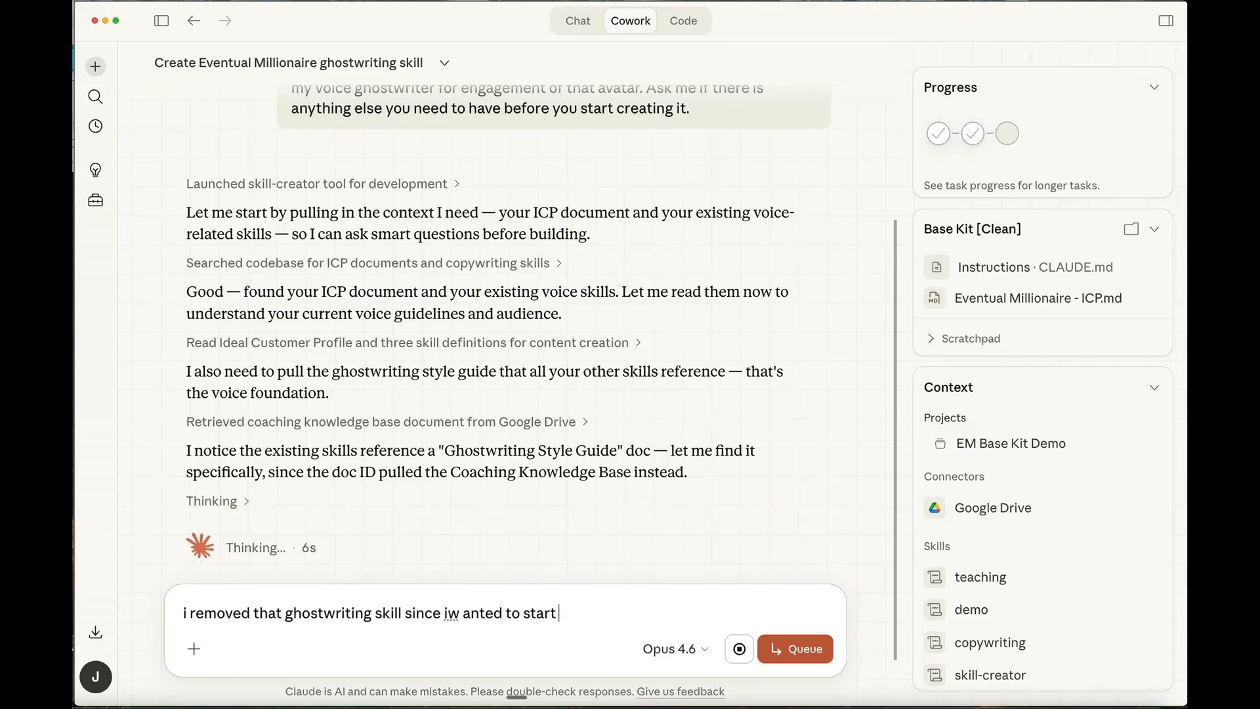
pyautogui.write('from scratch as a demo')
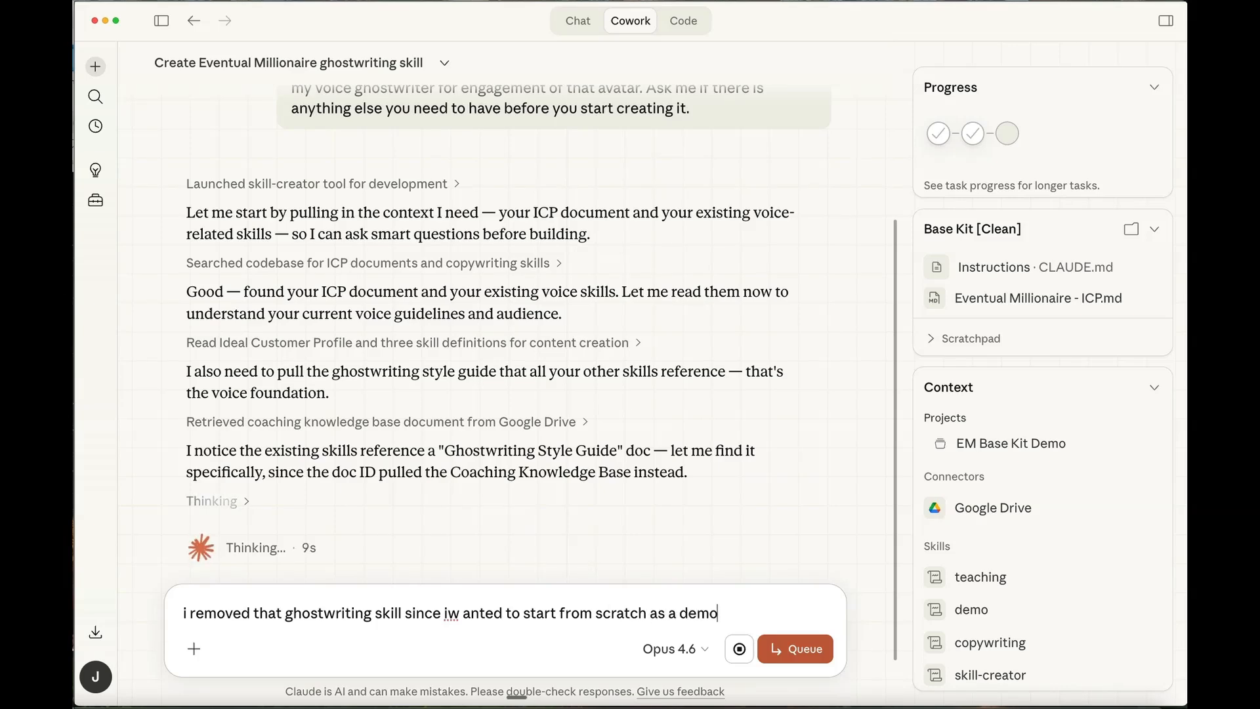
pyautogui.press('Return')
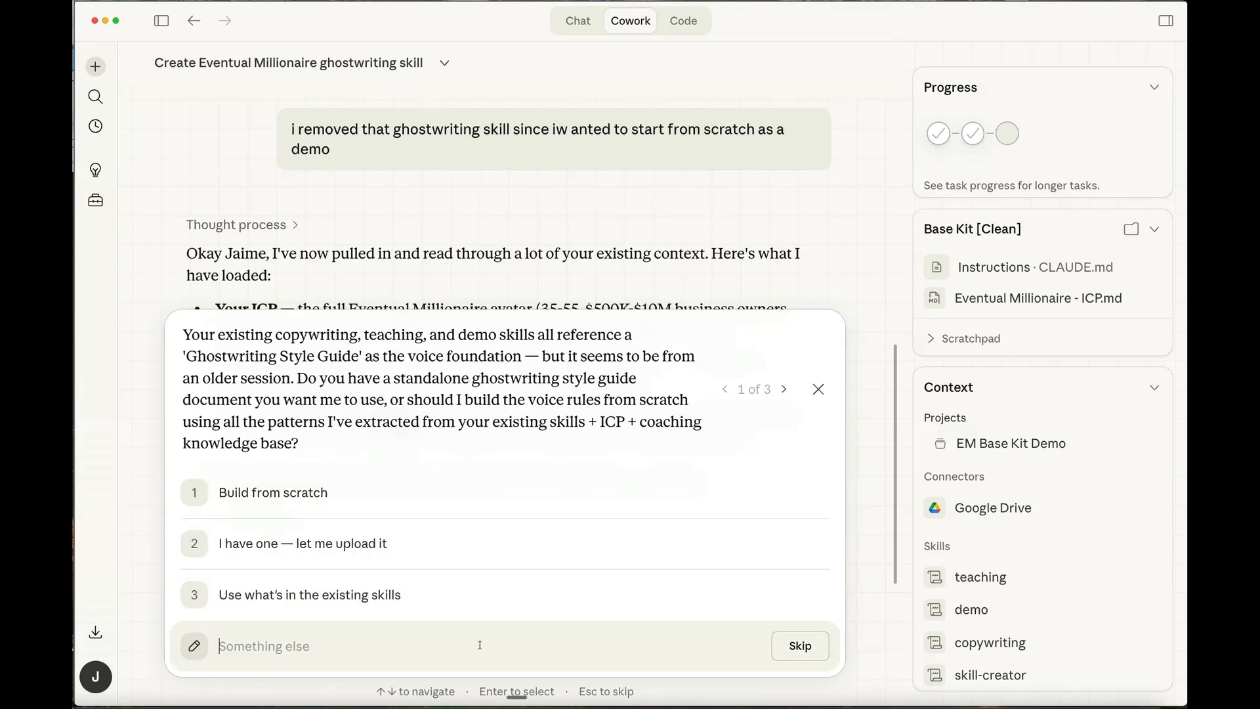
# - Start a custom answer to the style guide question: "i want to build from scratch but not use the knowledgebase and"
pyautogui.write('i want to build')
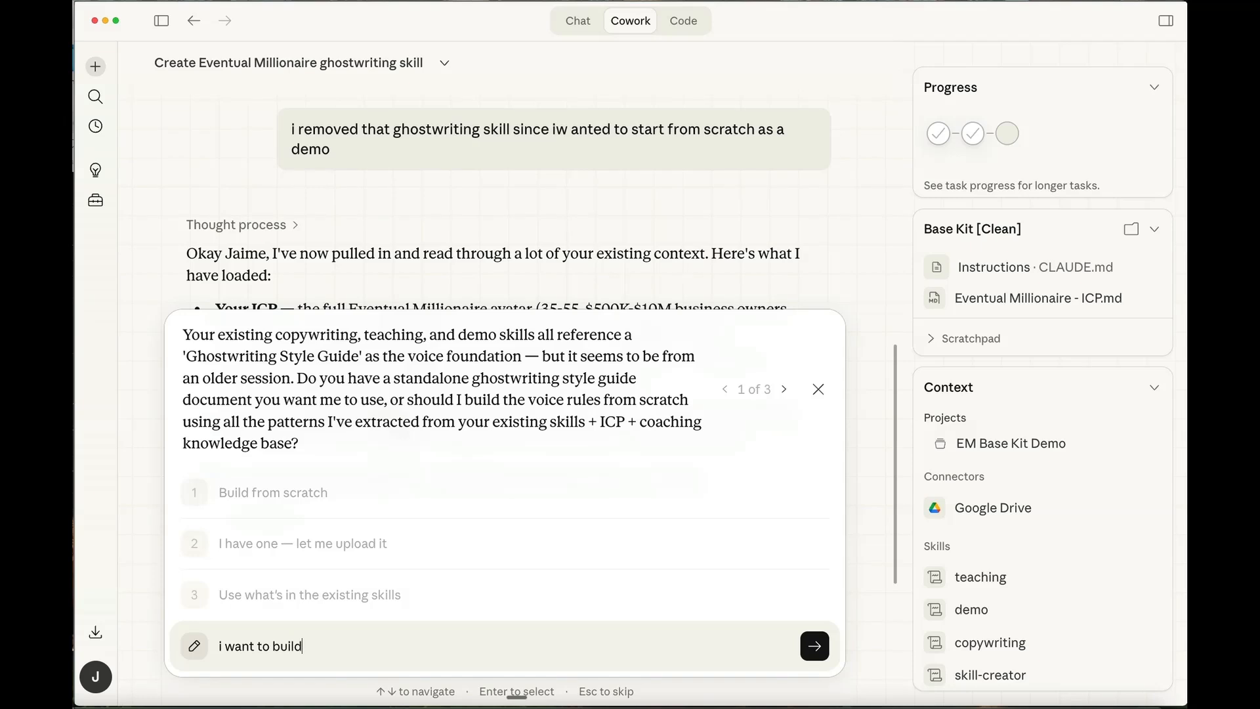
pyautogui.write(' from scratch')
pyautogui.press('BackSpace')
pyautogui.press('BackSpace')
pyautogui.press('BackSpace')
pyautogui.press('BackSpace')
pyautogui.write('atch but not use the ')
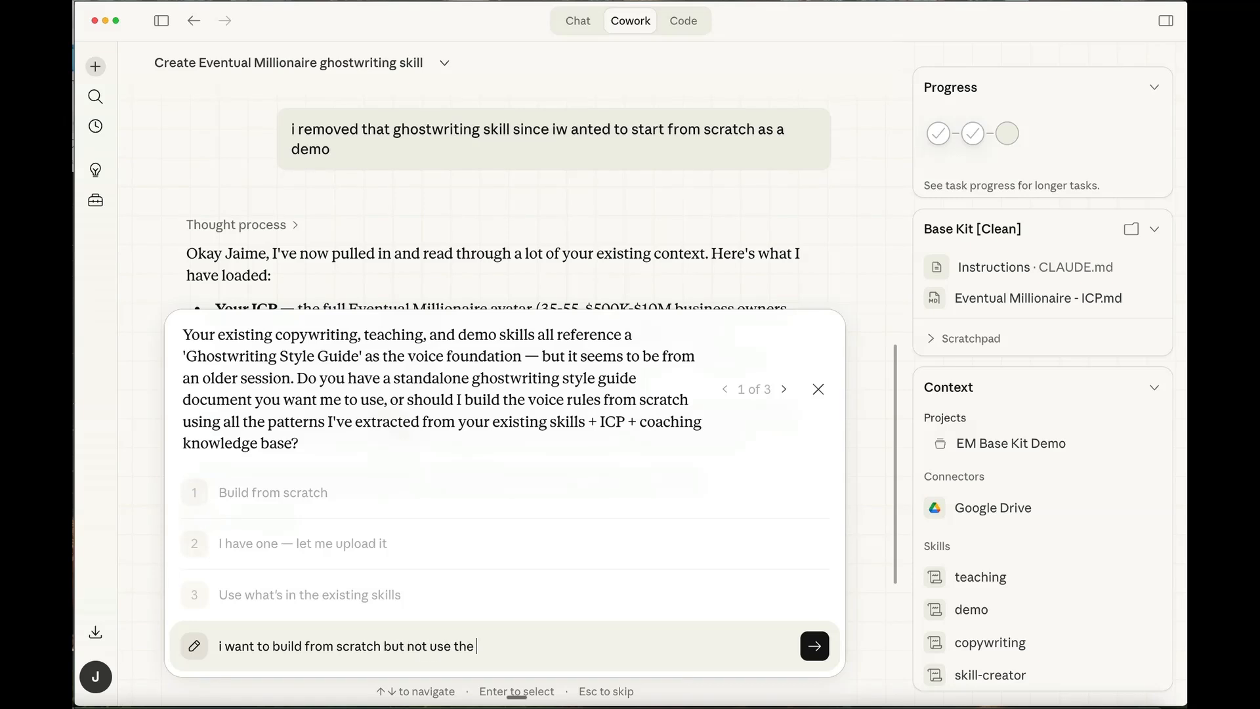
pyautogui.write('knowledgebase and ')
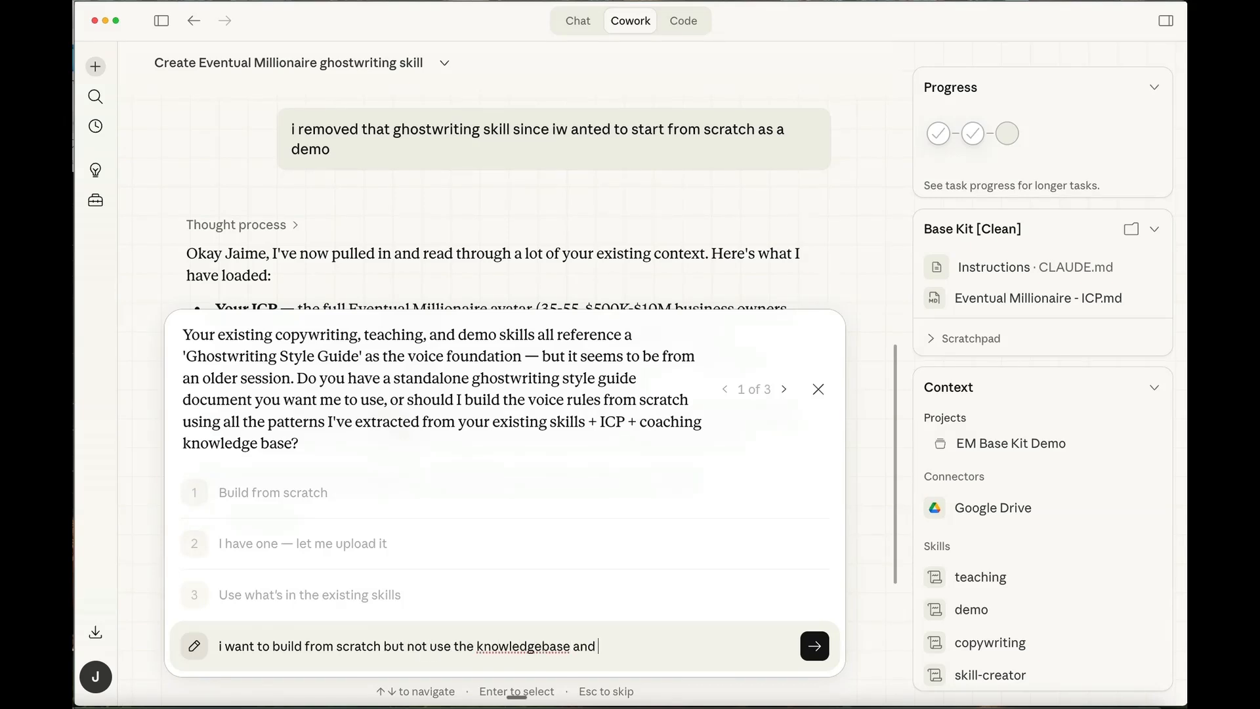
pyautogui.write('not use the existing skil')
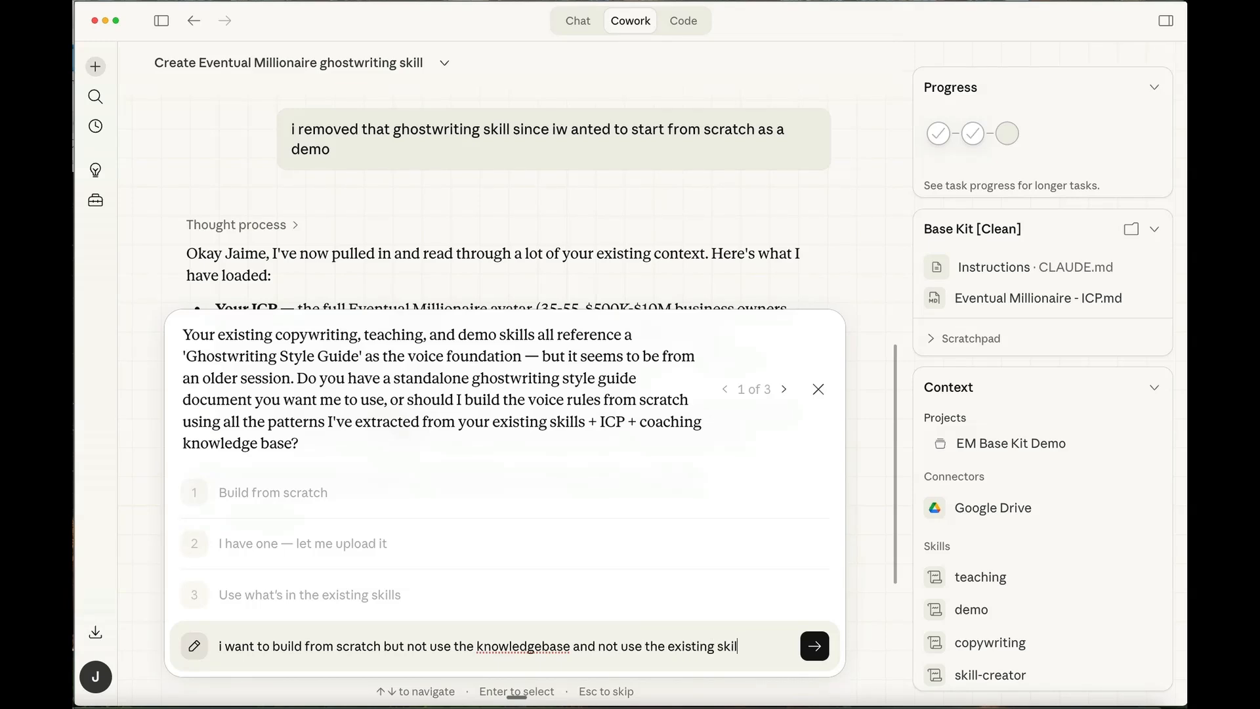
pyautogui.write('ls. this is a d')
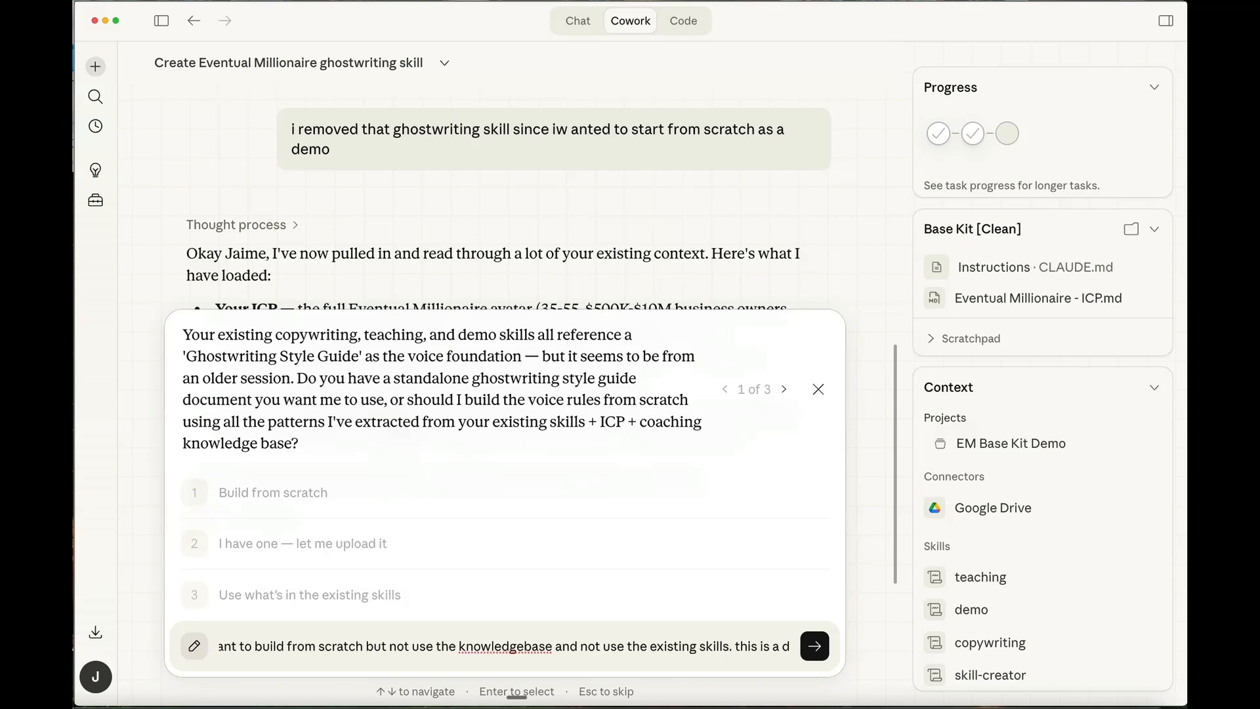
pyautogui.write('emo to show client')
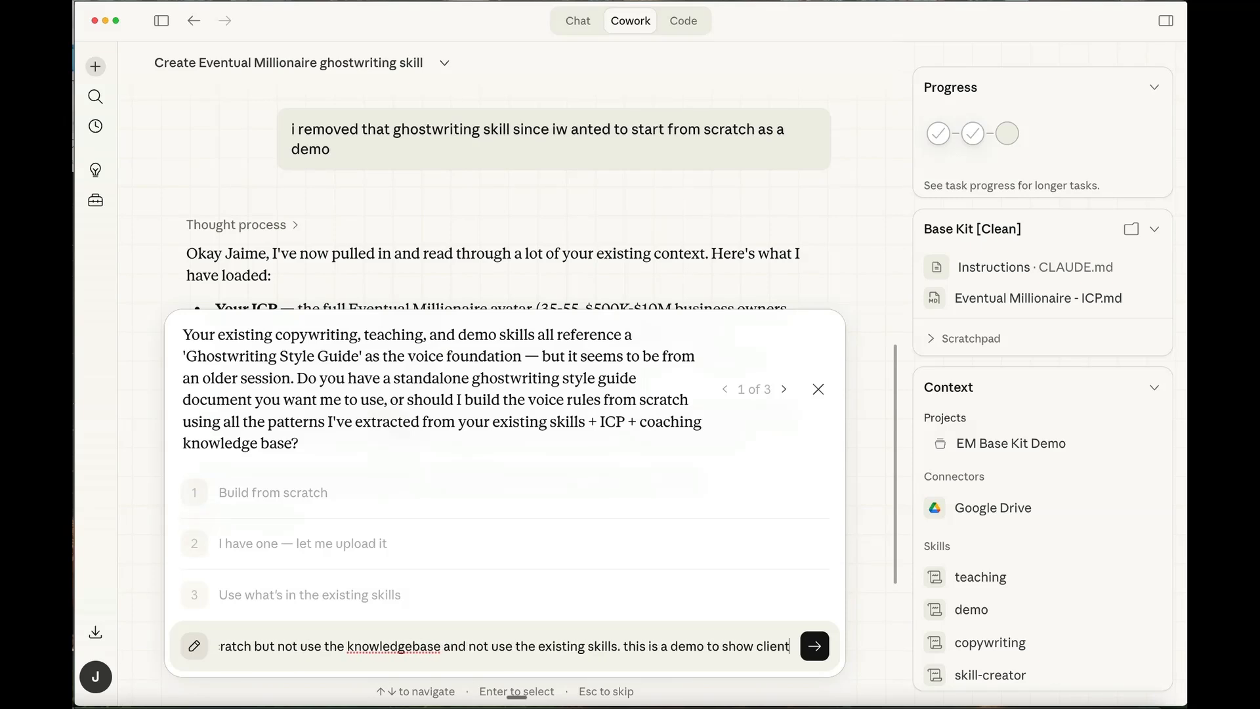
# - Finish the custom answer with "not use the existing skills. this is a demo to show client" and submit it
pyautogui.press('Return')
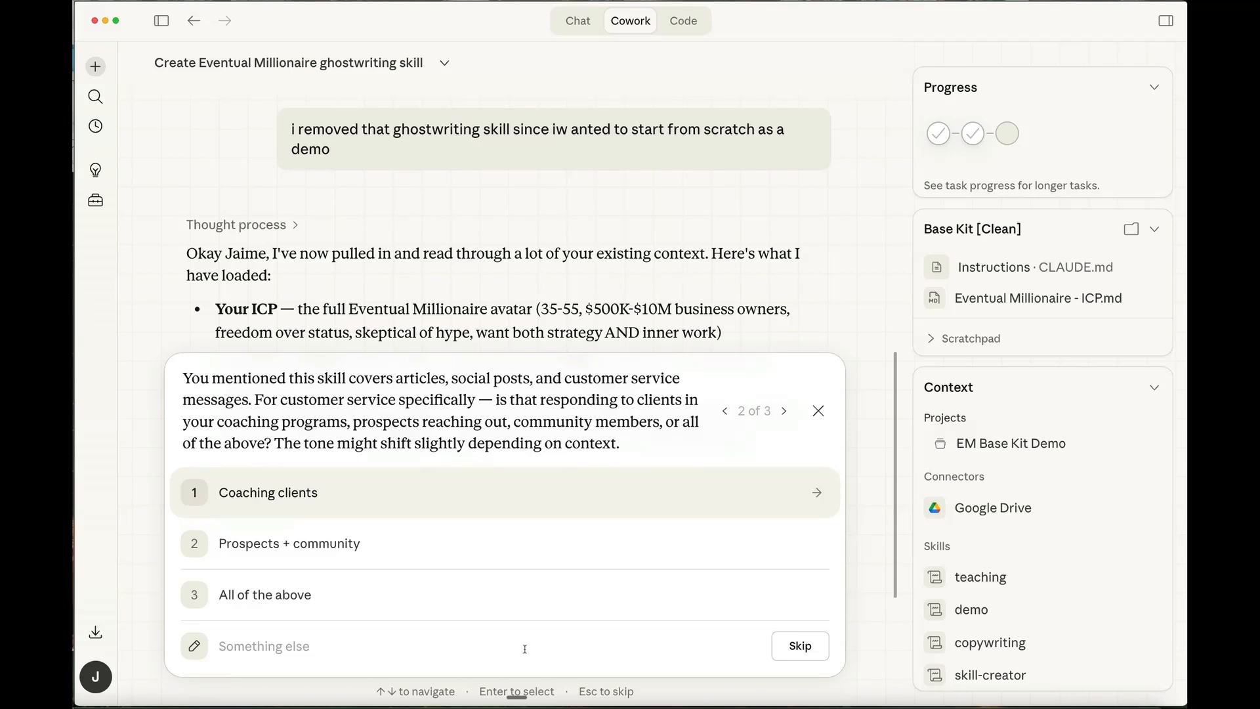
# - Answer the customer service question with "All of the above" and the content upload question with "Both + other stuff"
pyautogui.click(254, 595)
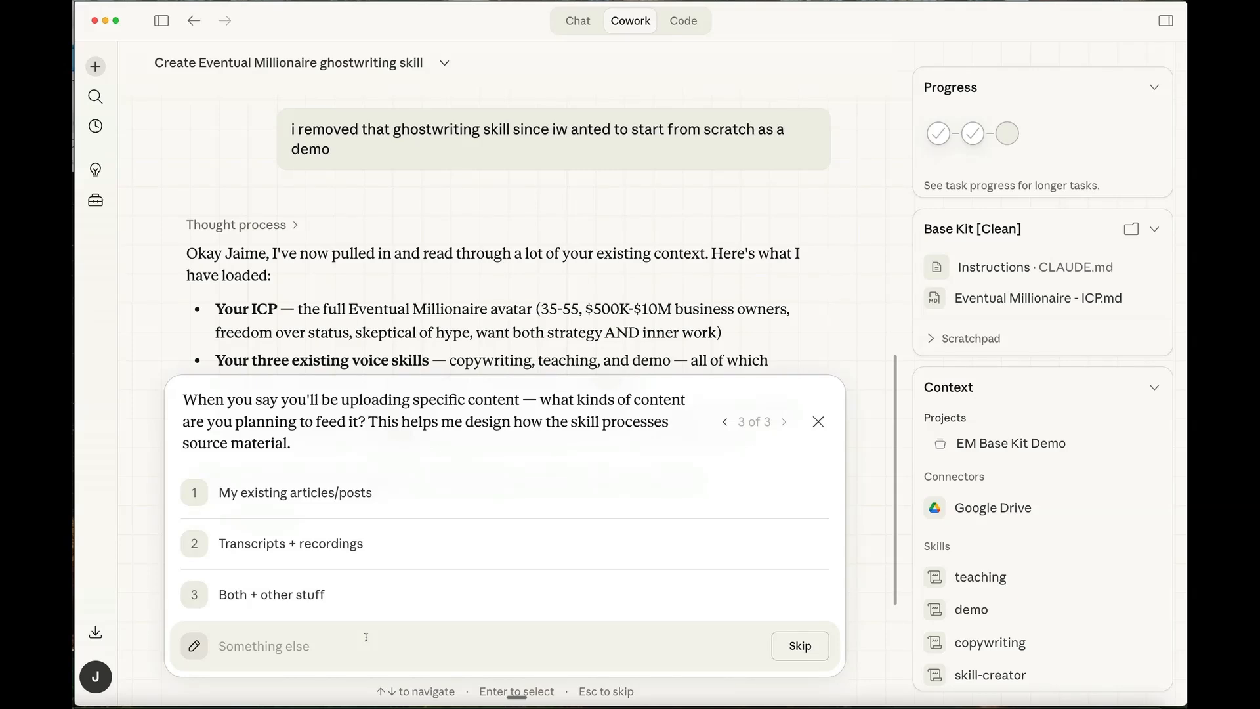
pyautogui.click(321, 593)
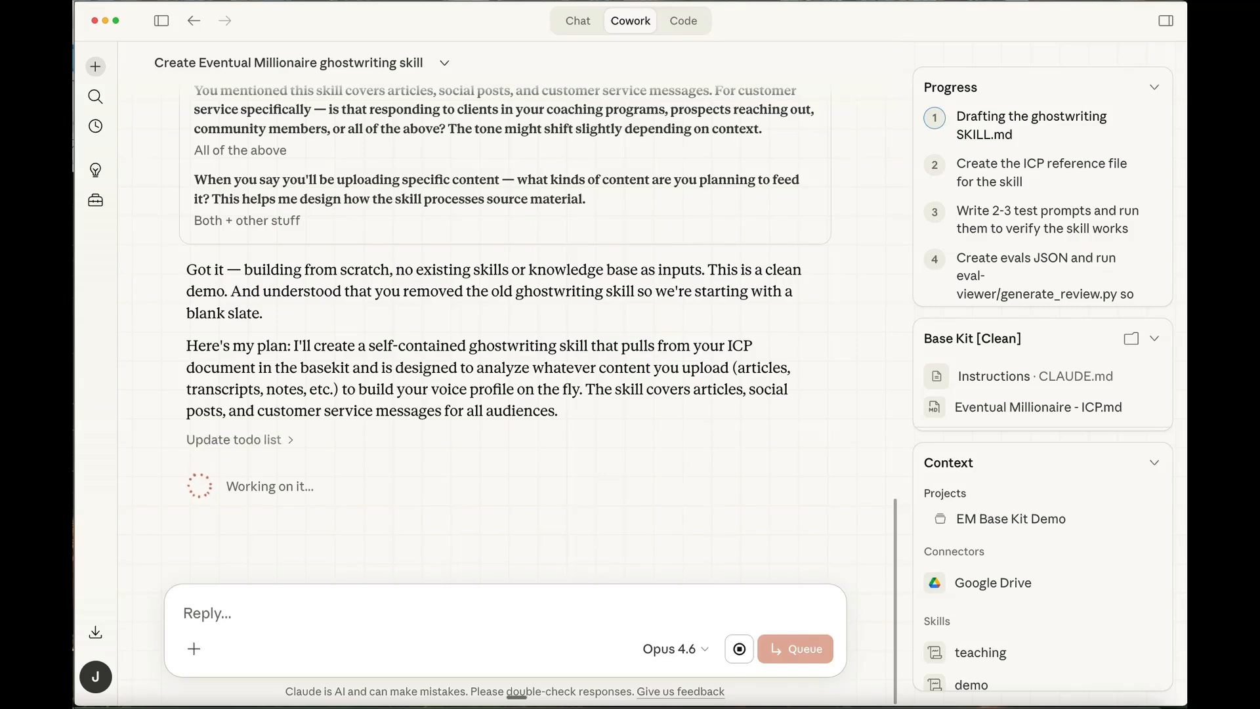
# - Switch to the browser, copy the selected interview transcript open in Google Drive, and return to Claude Cowork
pyautogui.press('super+Tab')
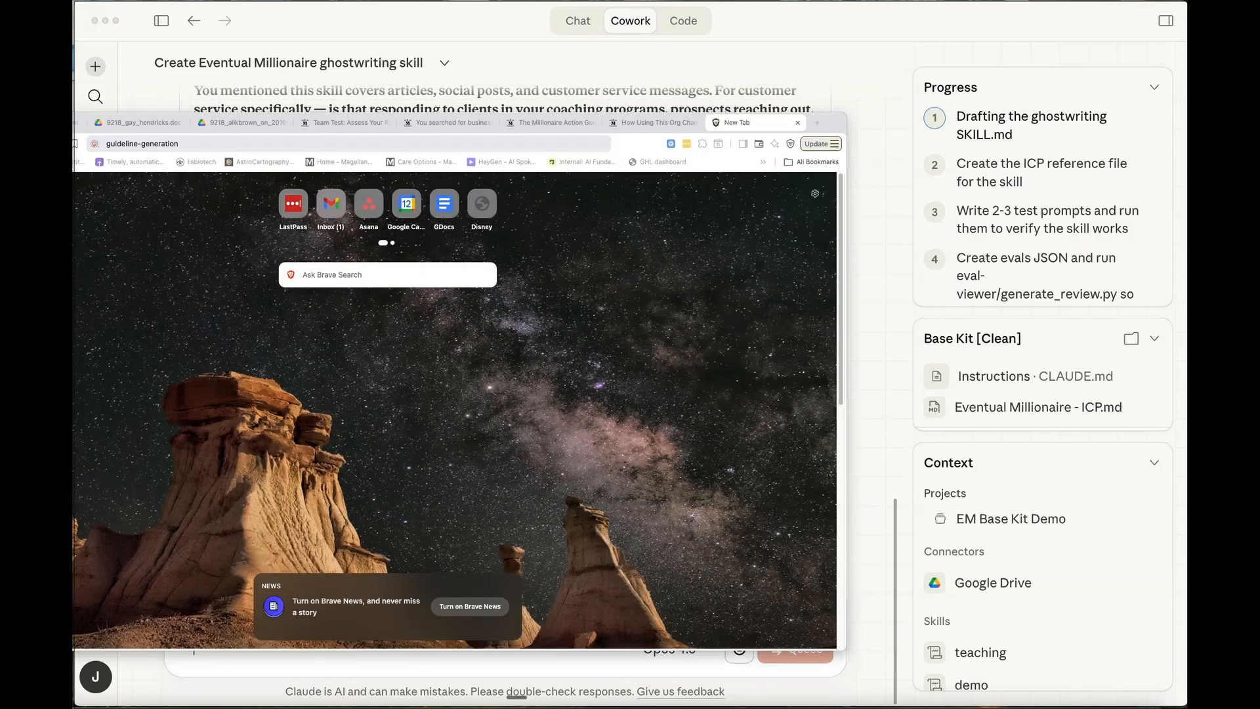
pyautogui.hotkey('ctrl', 'Tab')
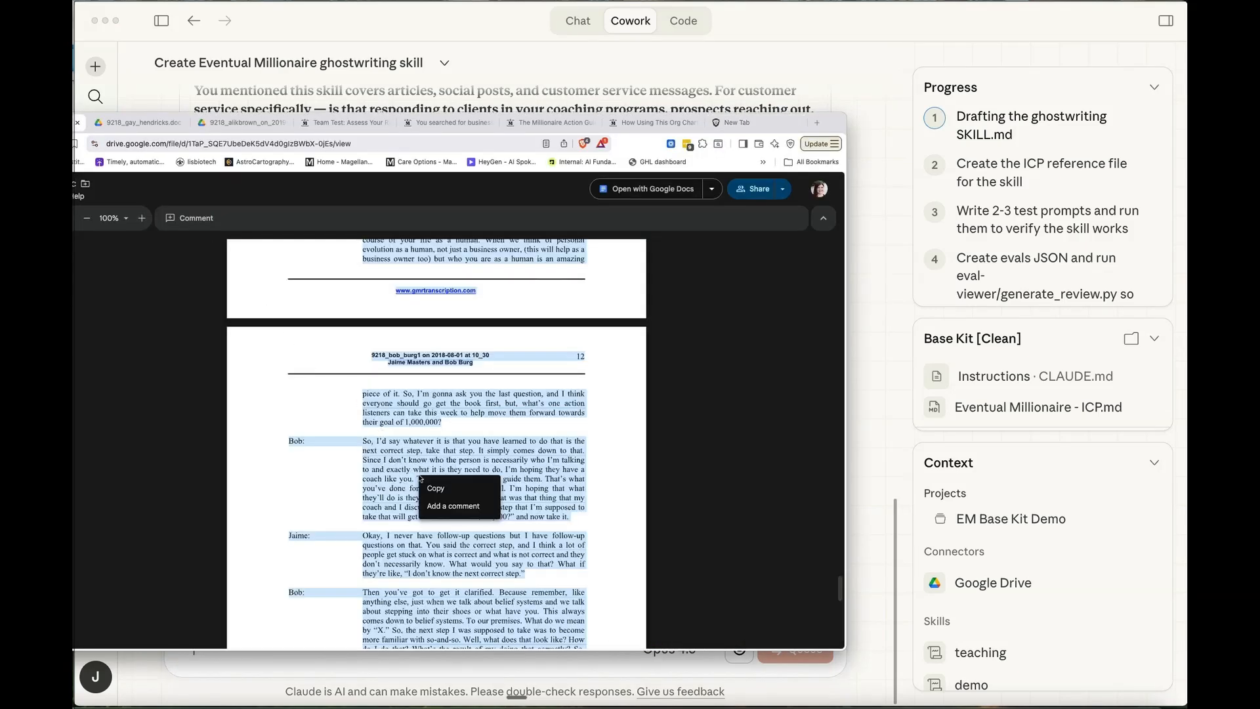
pyautogui.click(354, 125)
pyautogui.press('super+Tab')
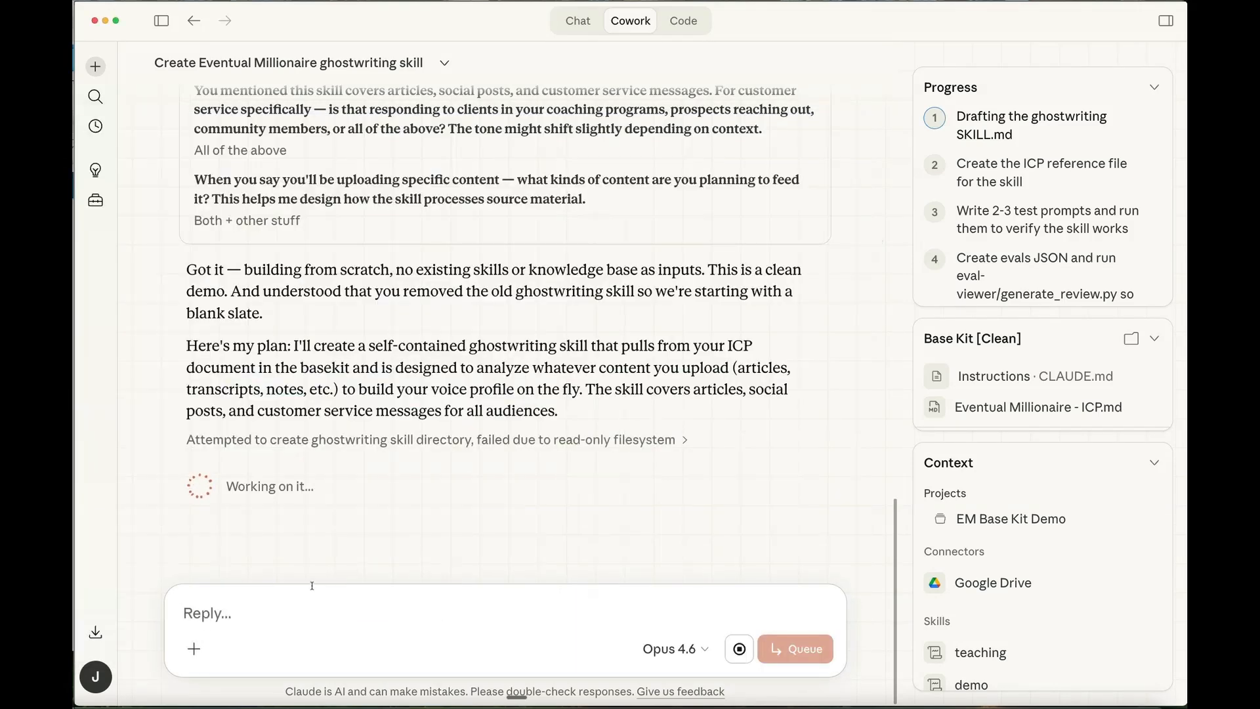
# - Start the reply with "Here is a transcript for a millionaire interview you can pull my side as the interviewer for more data on me."
pyautogui.write('Here is')
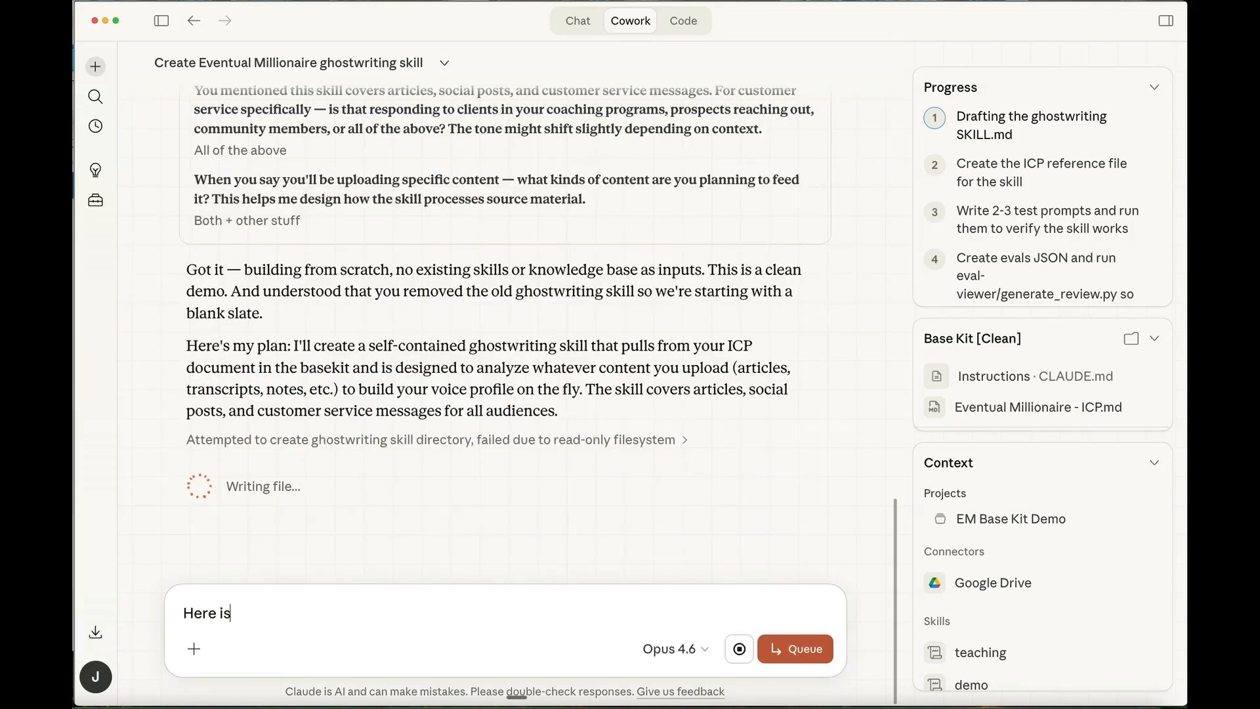
pyautogui.write(' a transcript fo')
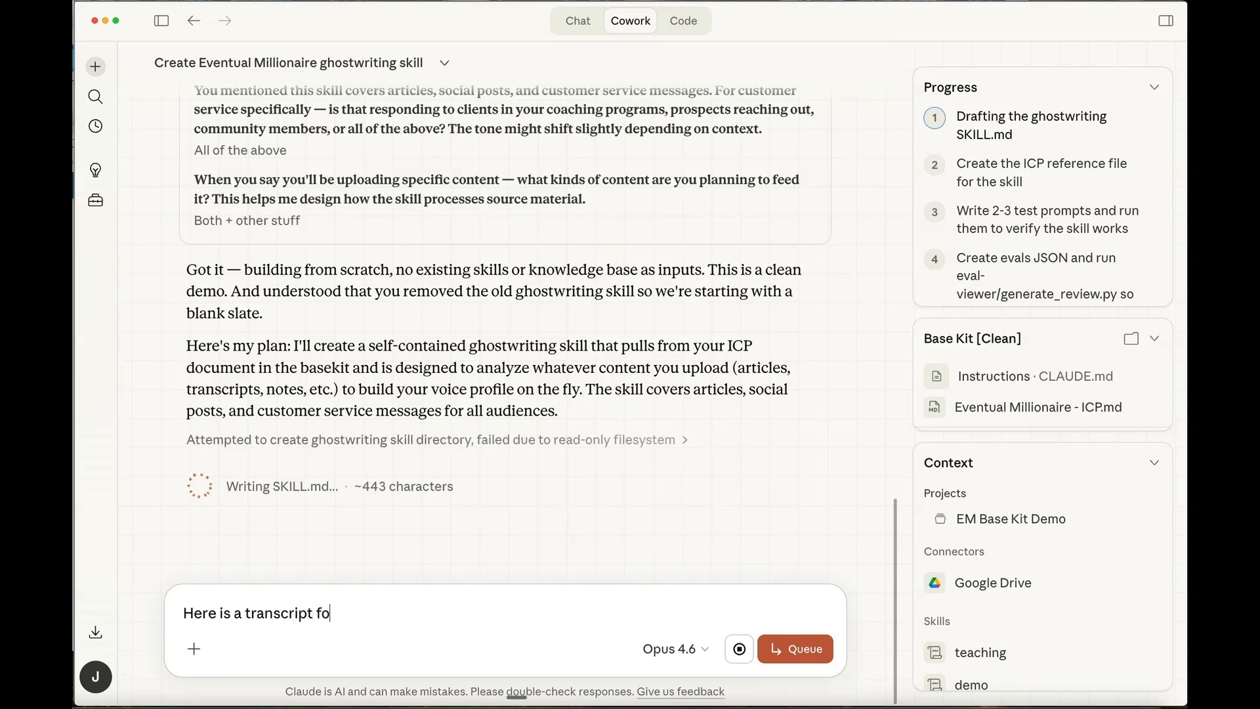
pyautogui.write('r a millionaire ')
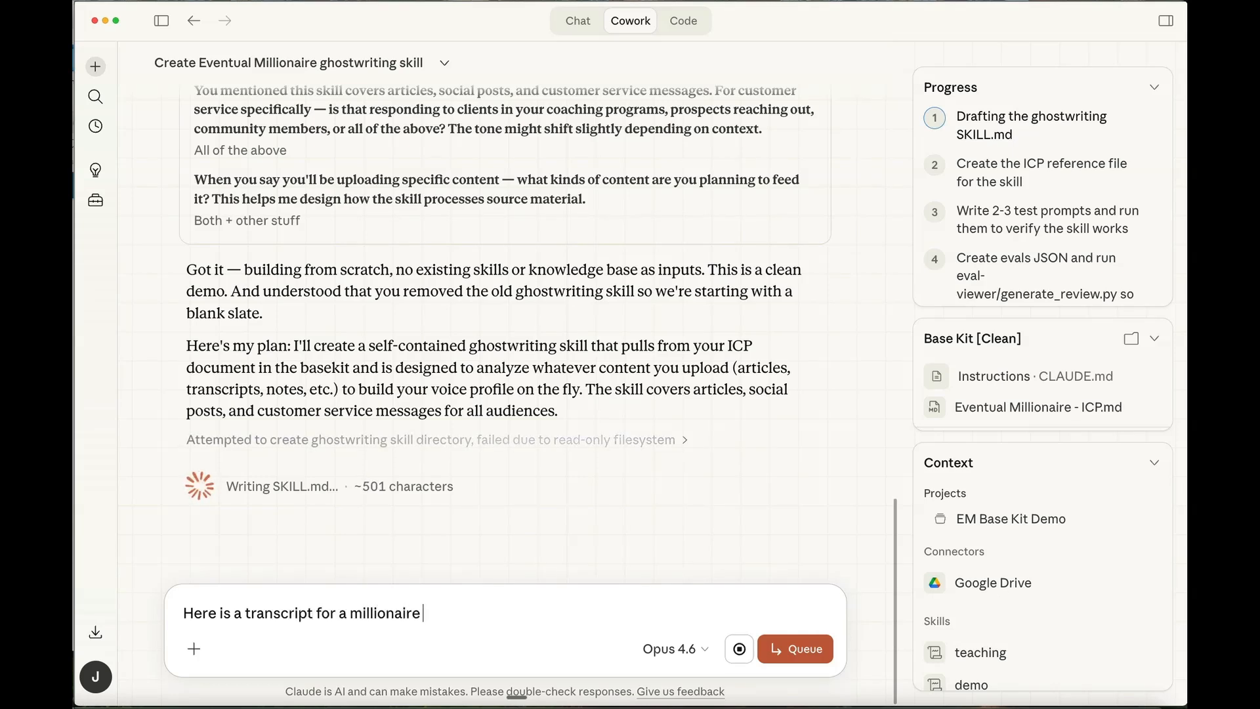
pyautogui.write('interview you can ')
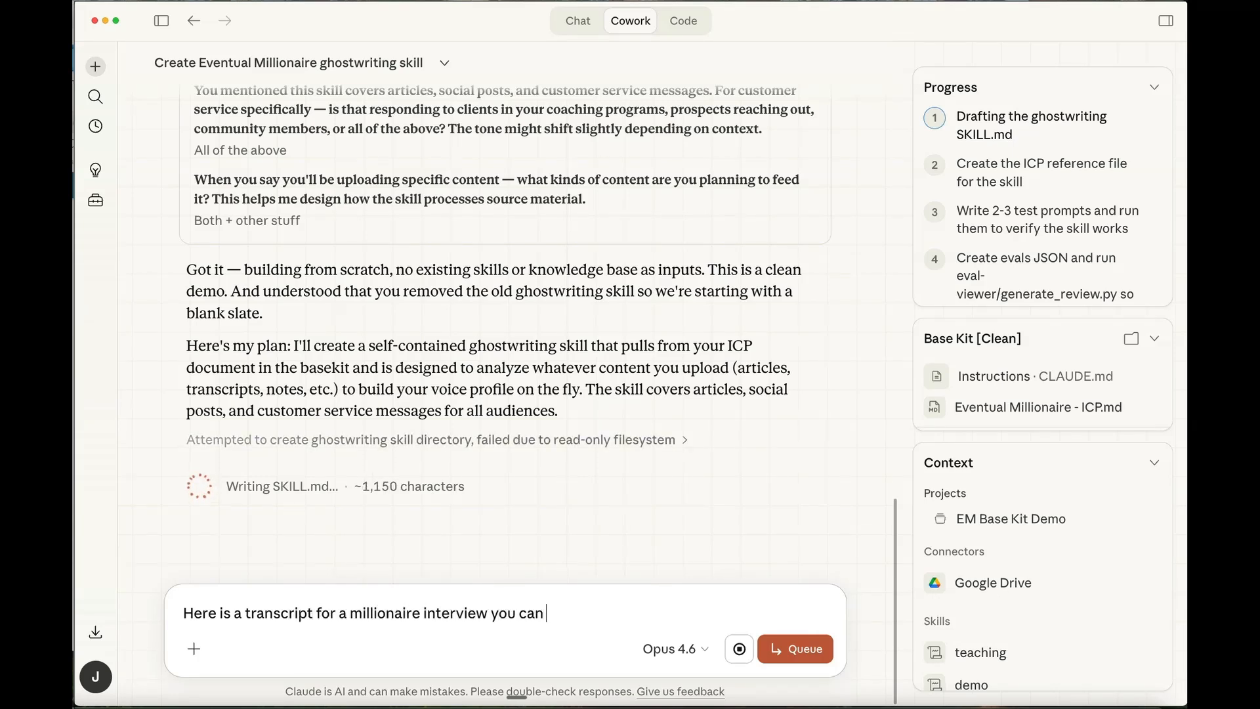
pyautogui.write('pull my side')
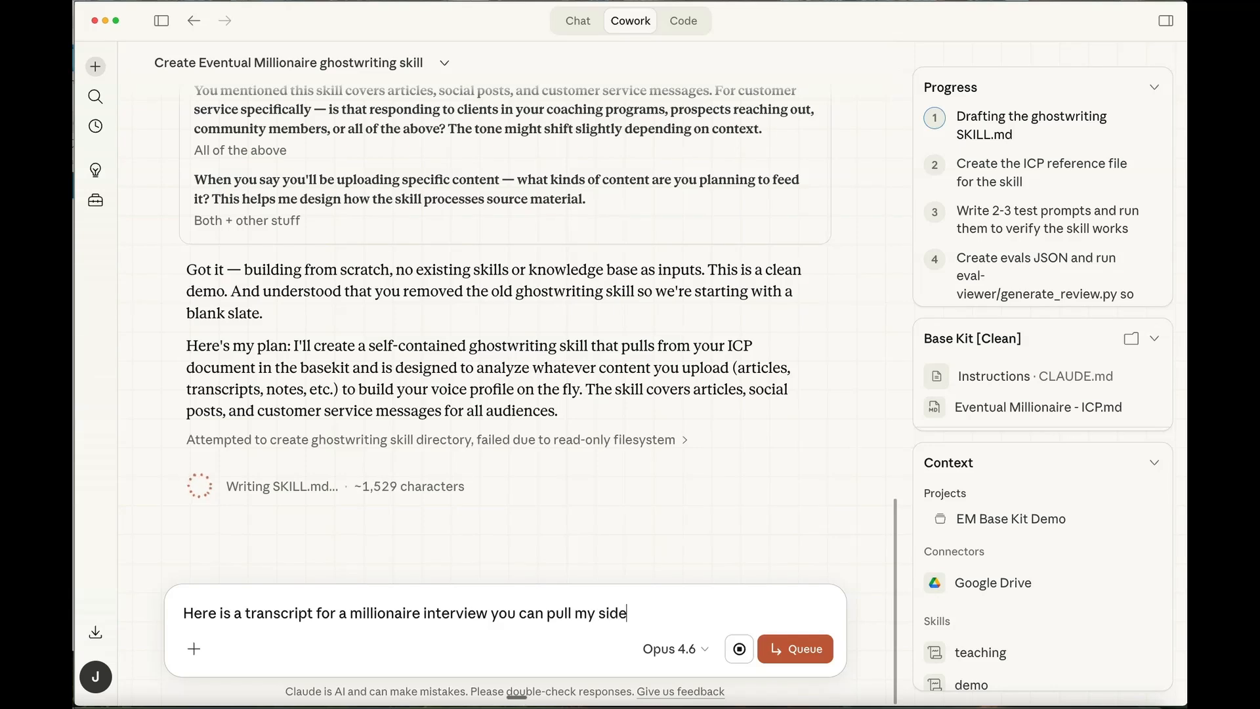
pyautogui.write(' as the in')
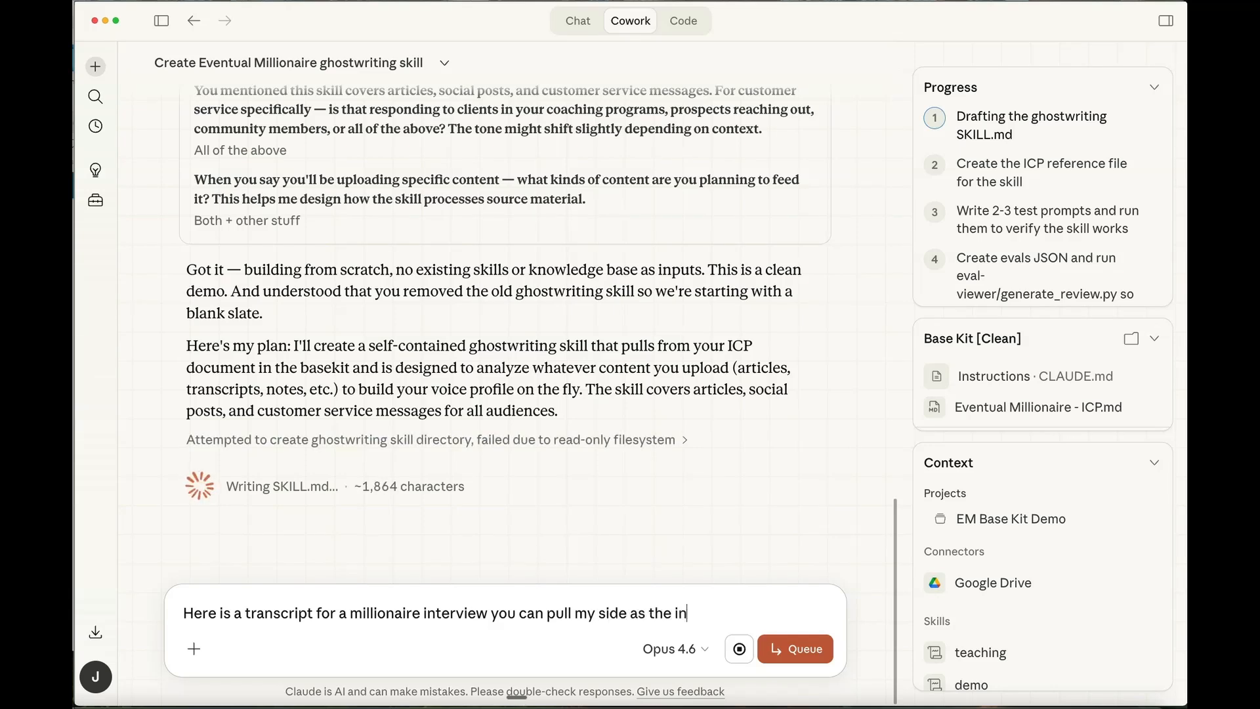
pyautogui.write('terviewer for more')
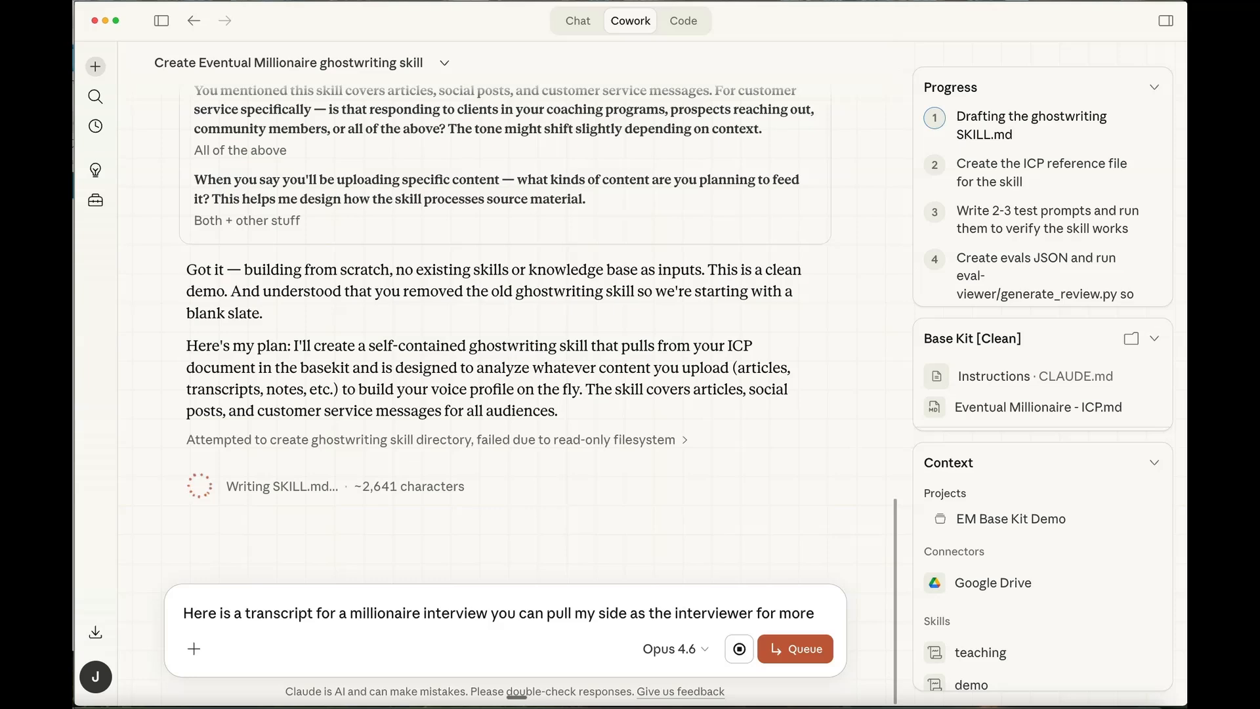
pyautogui.write(' data on me.')
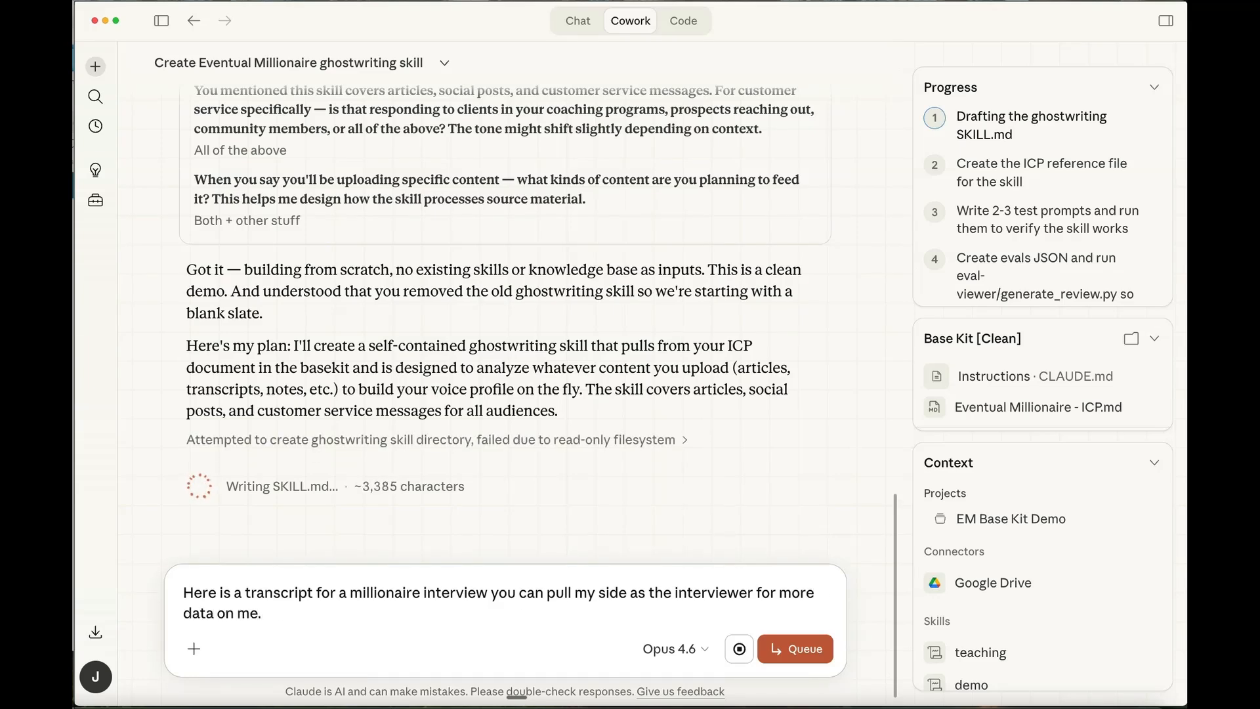
pyautogui.write(' "')
# - Paste the copied interview transcript in quotation marks after the reply's introductory sentence
pyautogui.press('super+v')
pyautogui.write('"')
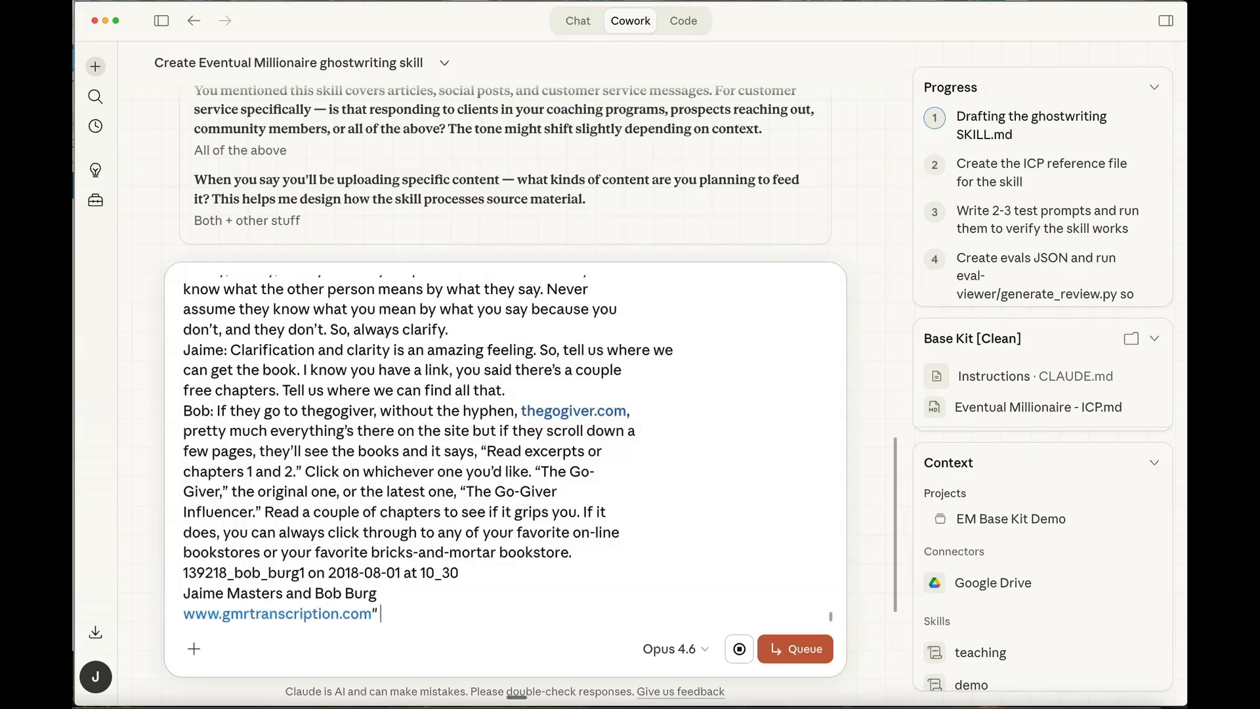
pyautogui.write(' I also')
# - Add "I also" to the reply, copy the selected Team Test transcript in the browser, and return to Claude Cowork
pyautogui.press('super+Tab')
pyautogui.rightClick(273, 445)
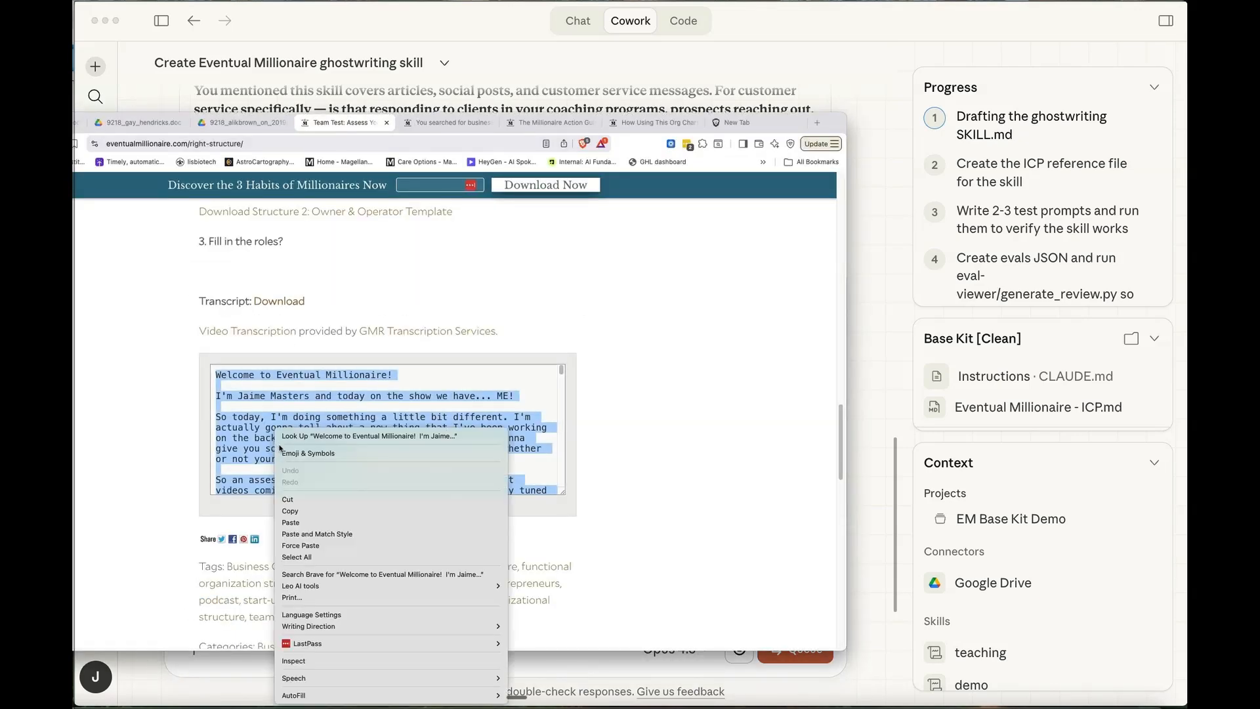
pyautogui.click(326, 511)
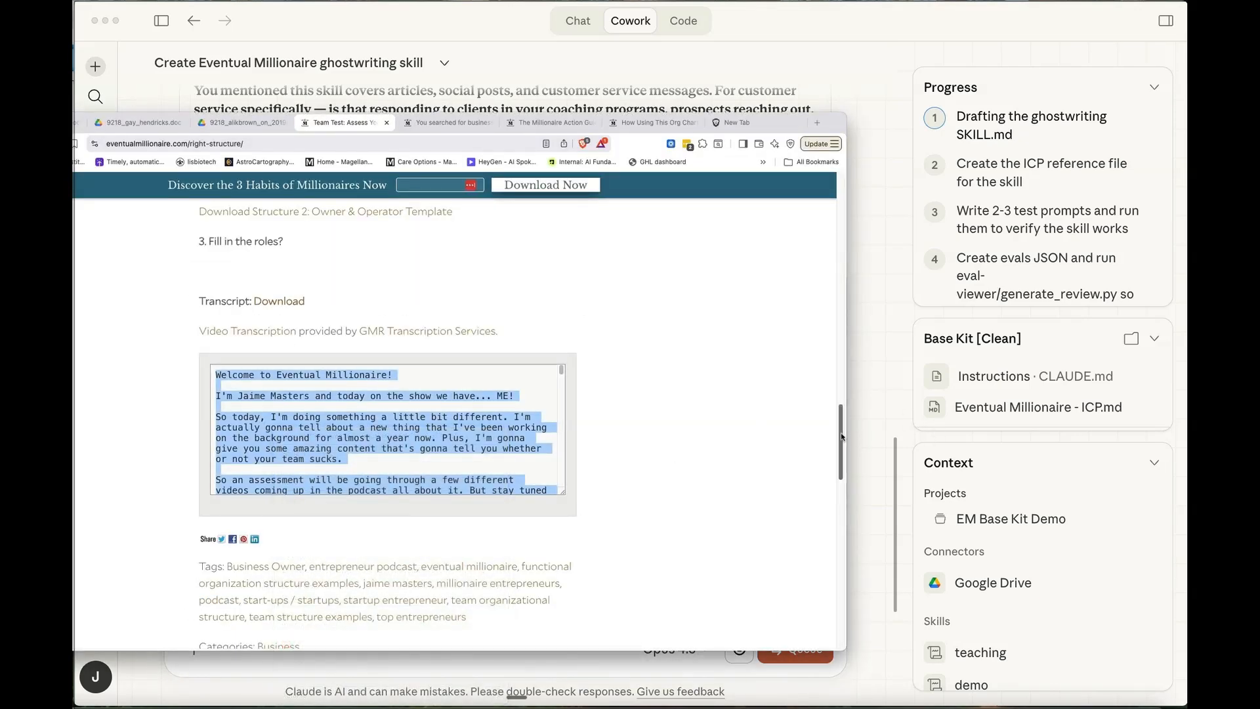
pyautogui.moveTo(841, 441); pyautogui.dragTo(844, 247)
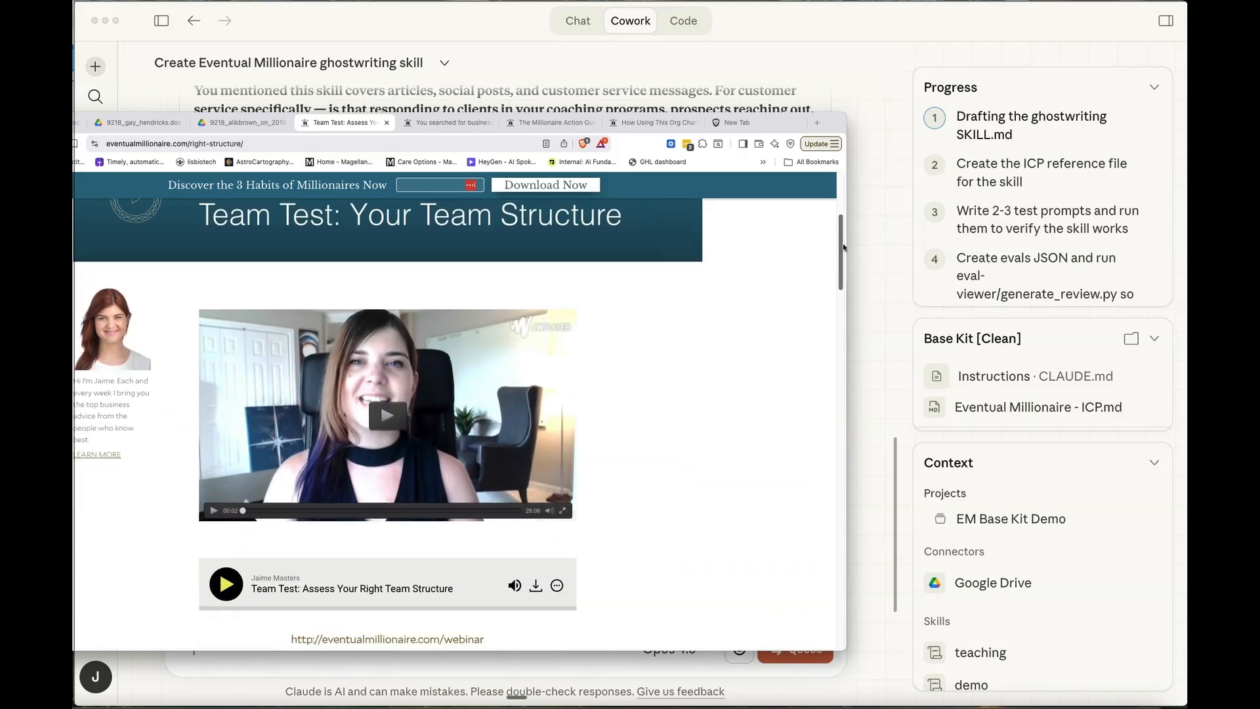
pyautogui.moveTo(844, 247); pyautogui.dragTo(888, 427)
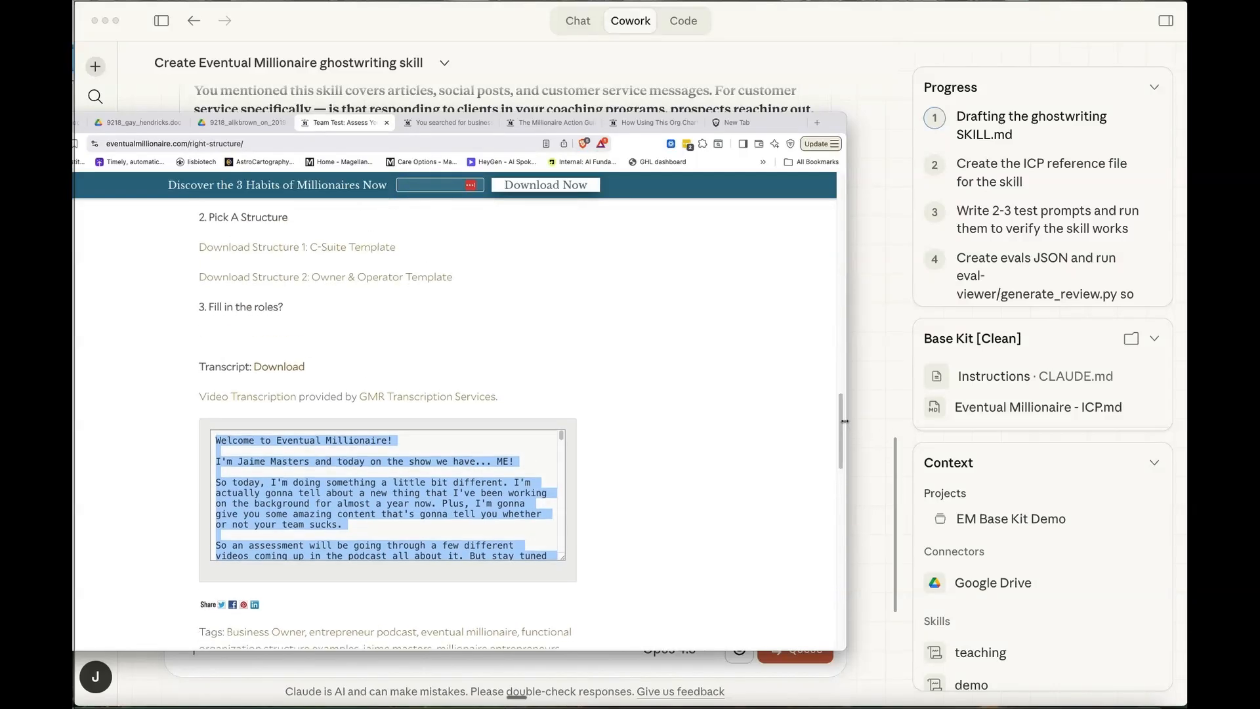
pyautogui.click(886, 365)
# - Continue the reply with "have a video transcript from a solo podcast episode" and paste the Team Test transcript
pyautogui.write('have')
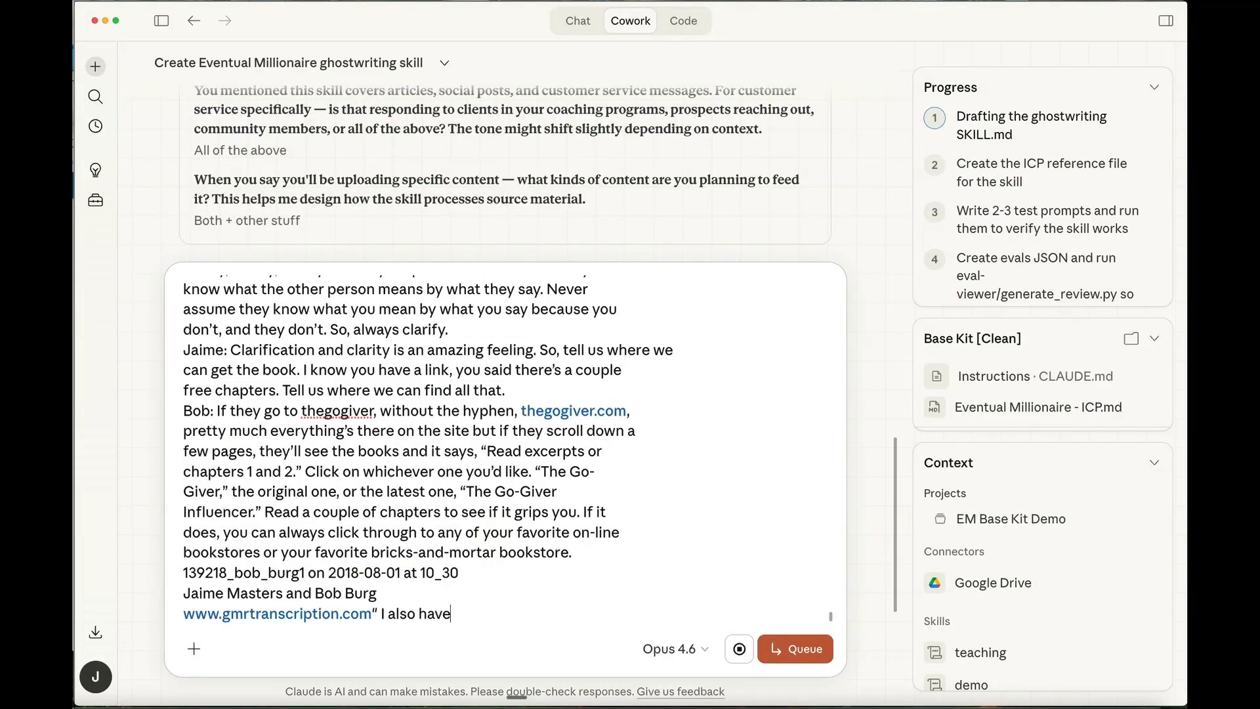
pyautogui.write(' a video transcript from a solo ')
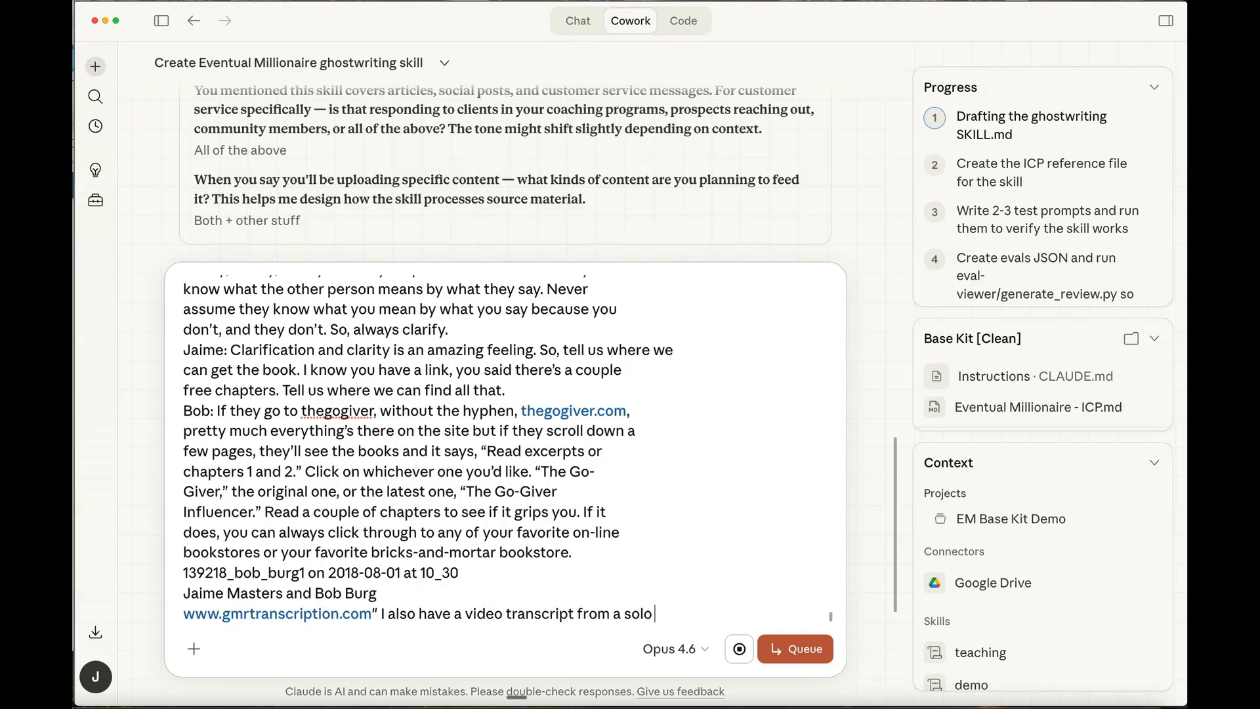
pyautogui.write('podcast episode')
pyautogui.press('super+v')
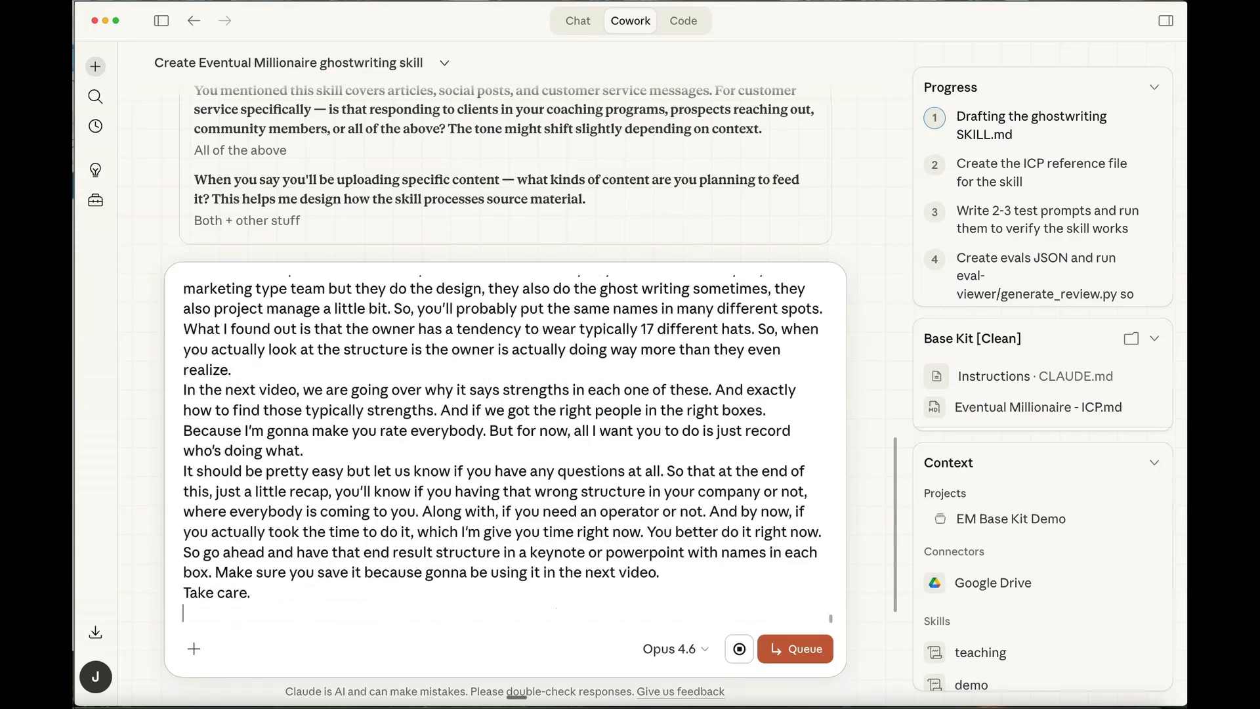
# - Switch to the browser, copy the selected hiring guide article from eventualmillionaire.com/hiring, and return to the reply in Claude Cowork
pyautogui.press('super+Tab')
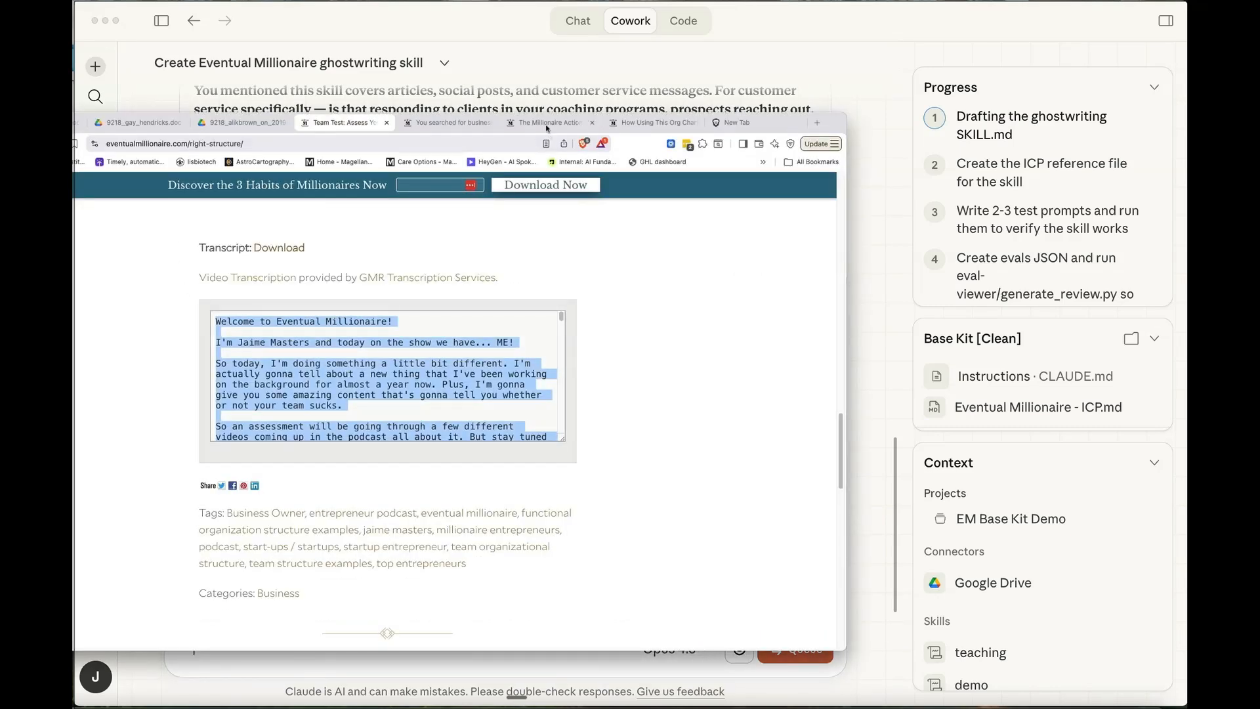
pyautogui.click(538, 123)
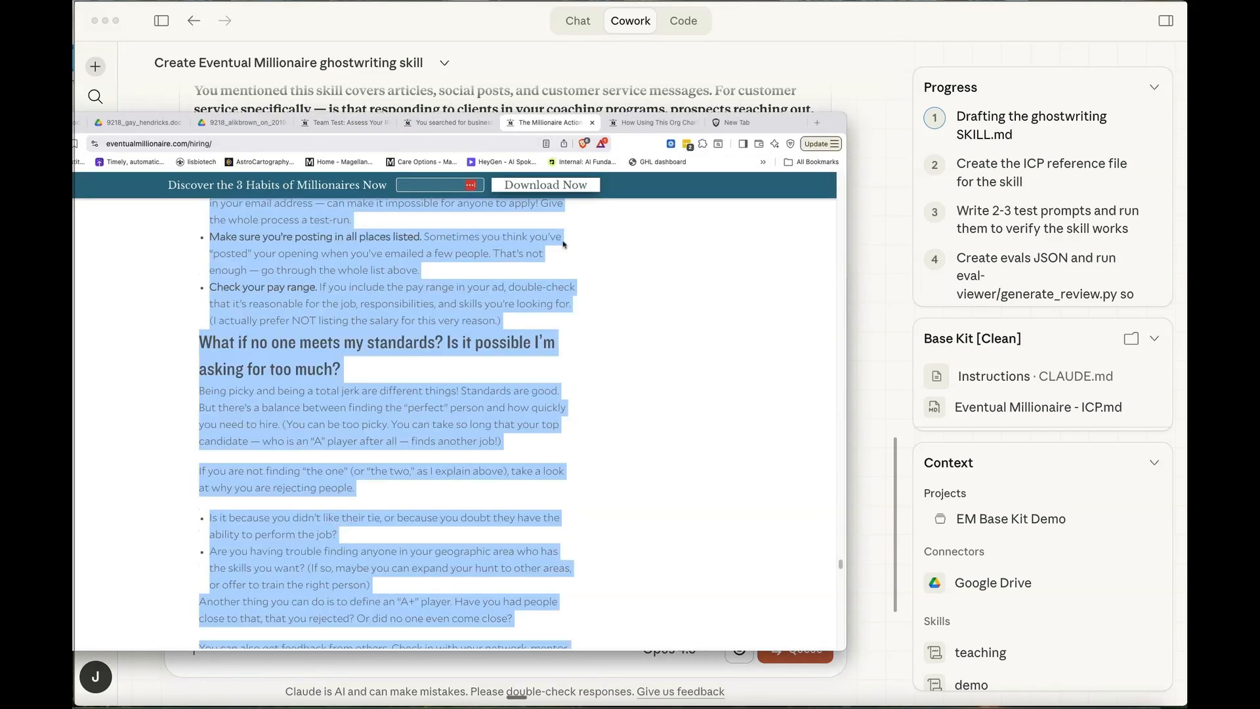
pyautogui.rightClick(375, 282)
pyautogui.click(409, 303)
pyautogui.moveTo(842, 565); pyautogui.dragTo(835, 227)
pyautogui.click(877, 281)
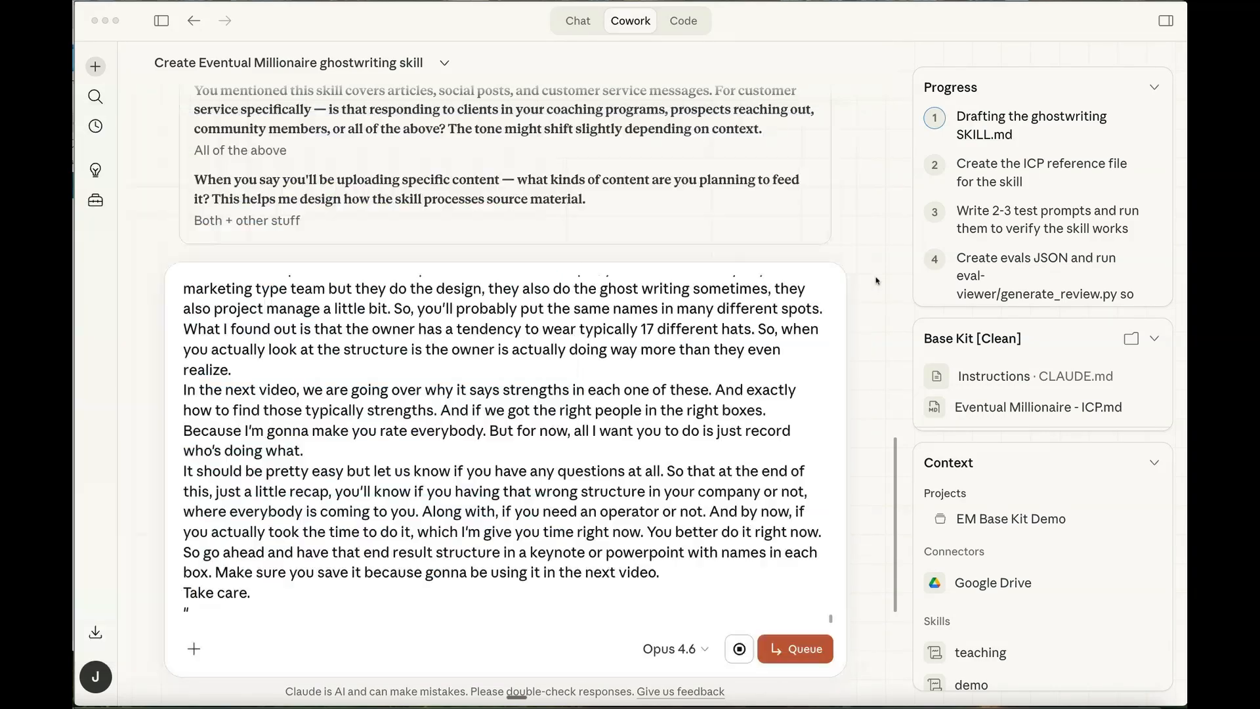
pyautogui.click(716, 616)
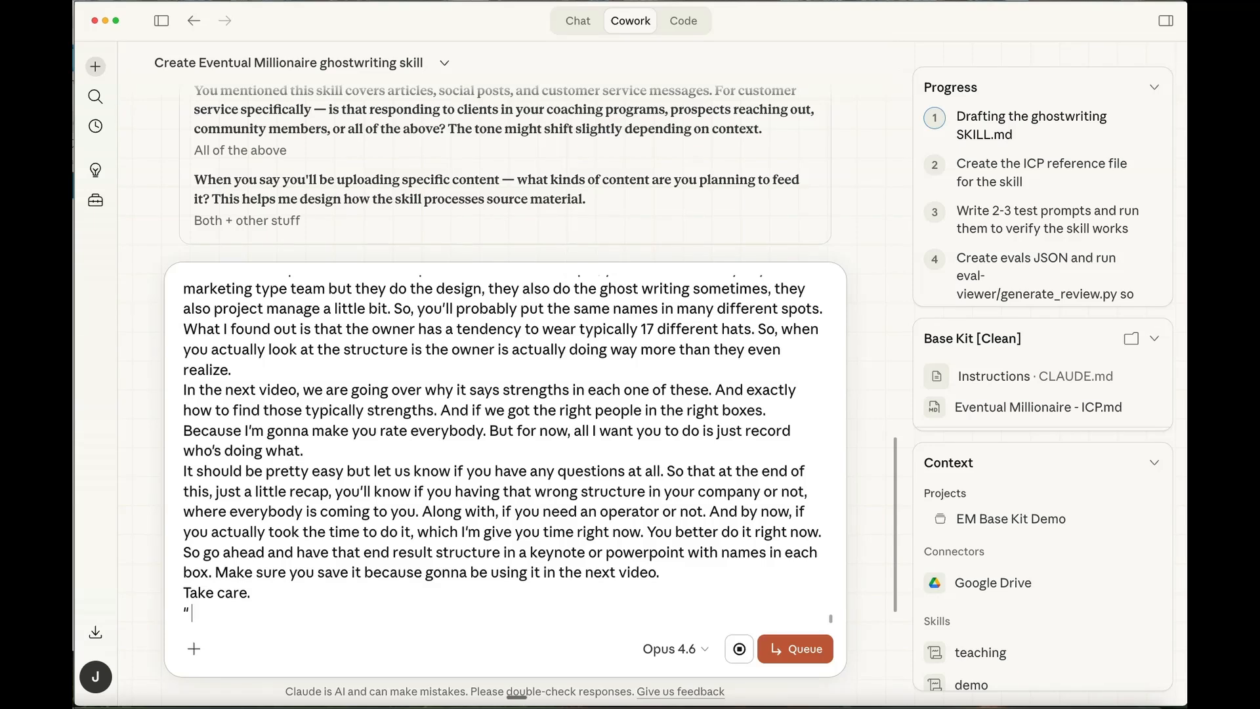
# - Add "Here is an article written on eventual millionaire too" to the reply and paste the hiring article in quotation marks
pyautogui.write('Here is an article written')
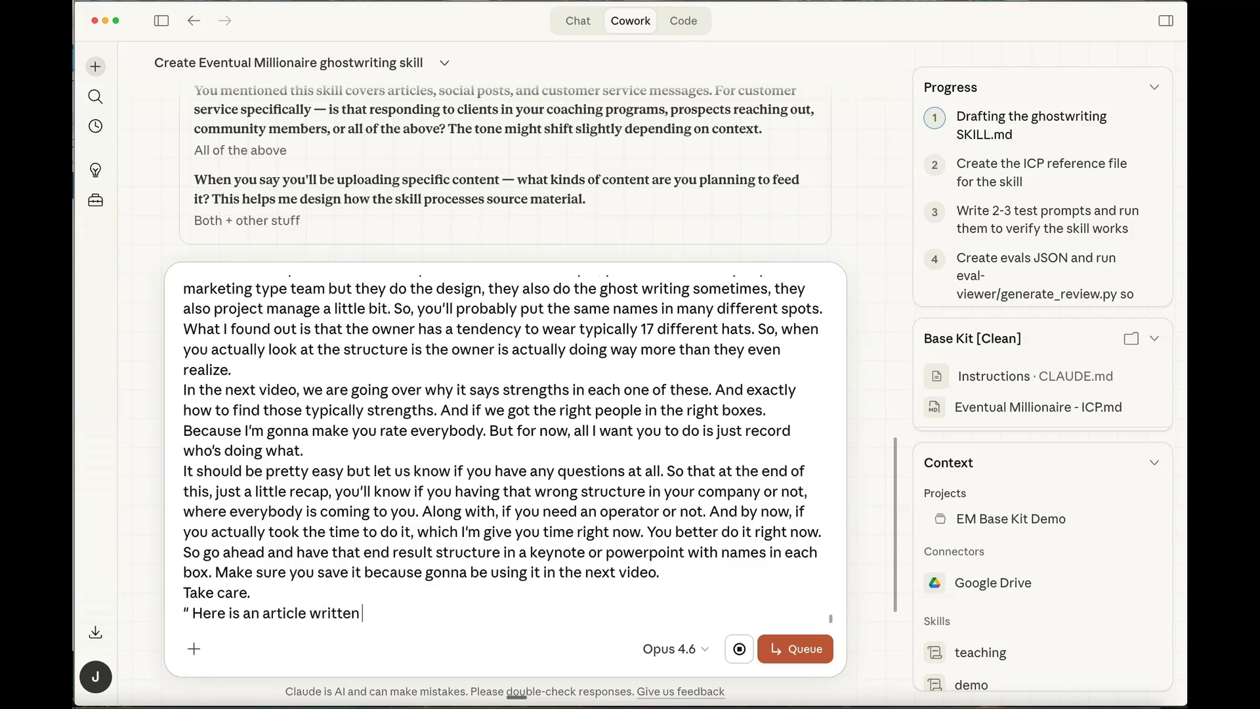
pyautogui.write(' on eventual millionaire too')
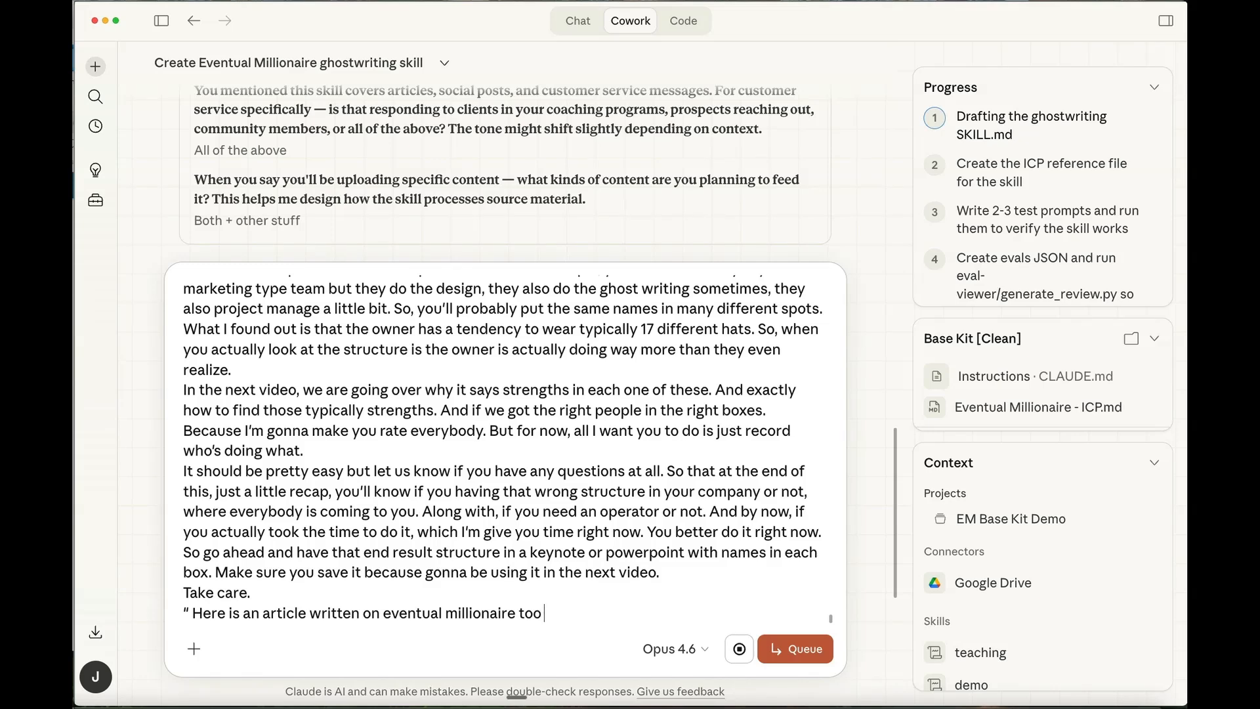
pyautogui.press('super+v')
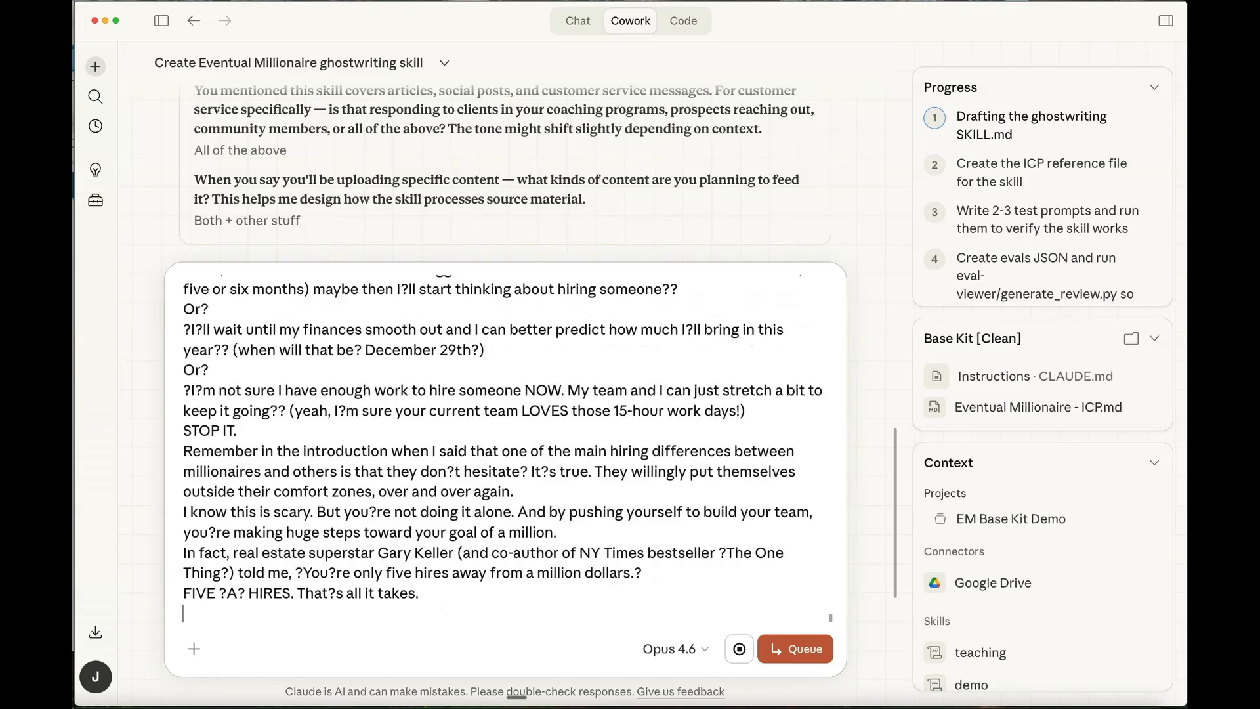
pyautogui.write('"')
# - Switch to the browser, copy the selected article from eventualmillionaire.com/org-chart, and return to Claude Cowork
pyautogui.press('super+Tab')
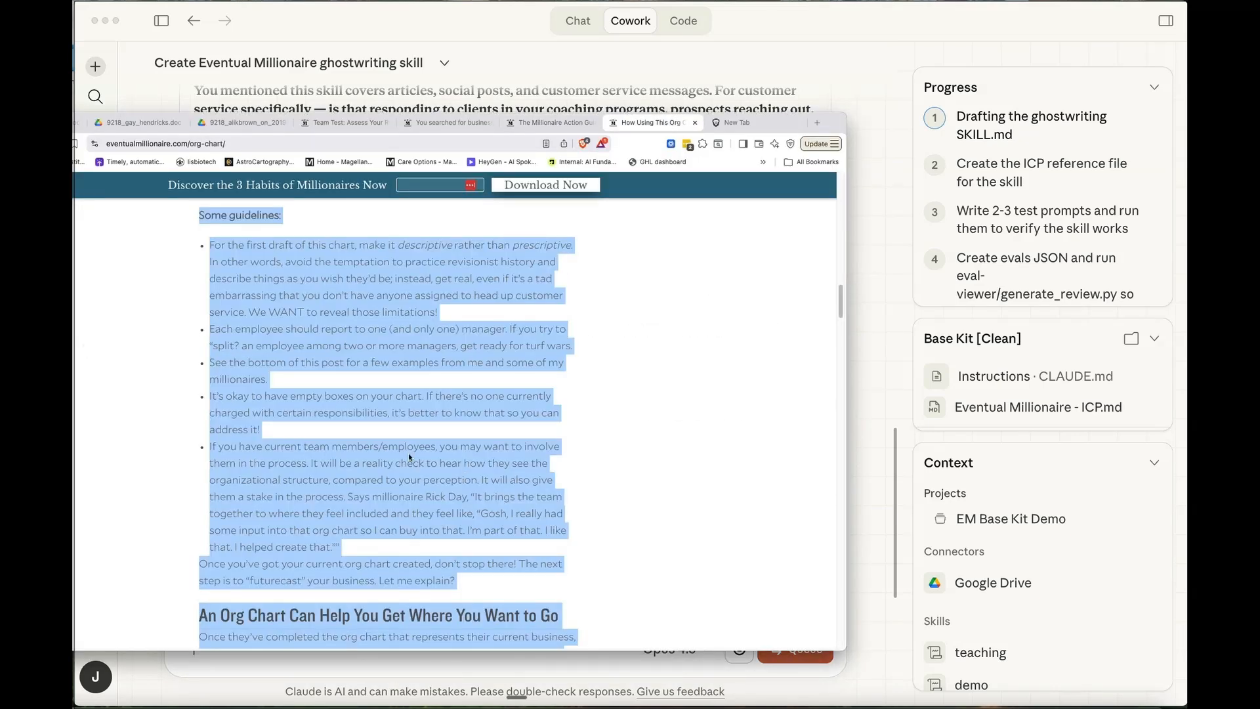
pyautogui.rightClick(349, 412)
pyautogui.click(367, 433)
pyautogui.click(879, 141)
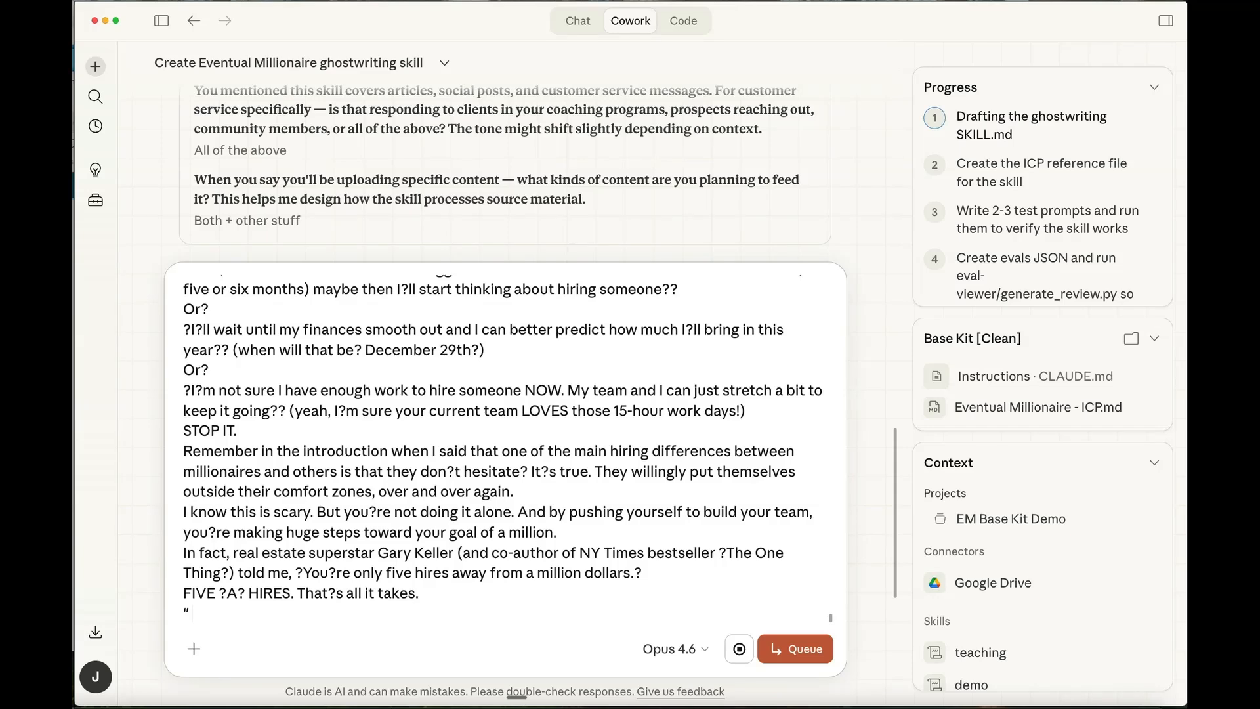
# - Add "here is another article" to the reply and paste the org chart article in quotation marks
pyautogui.write('here is another article')
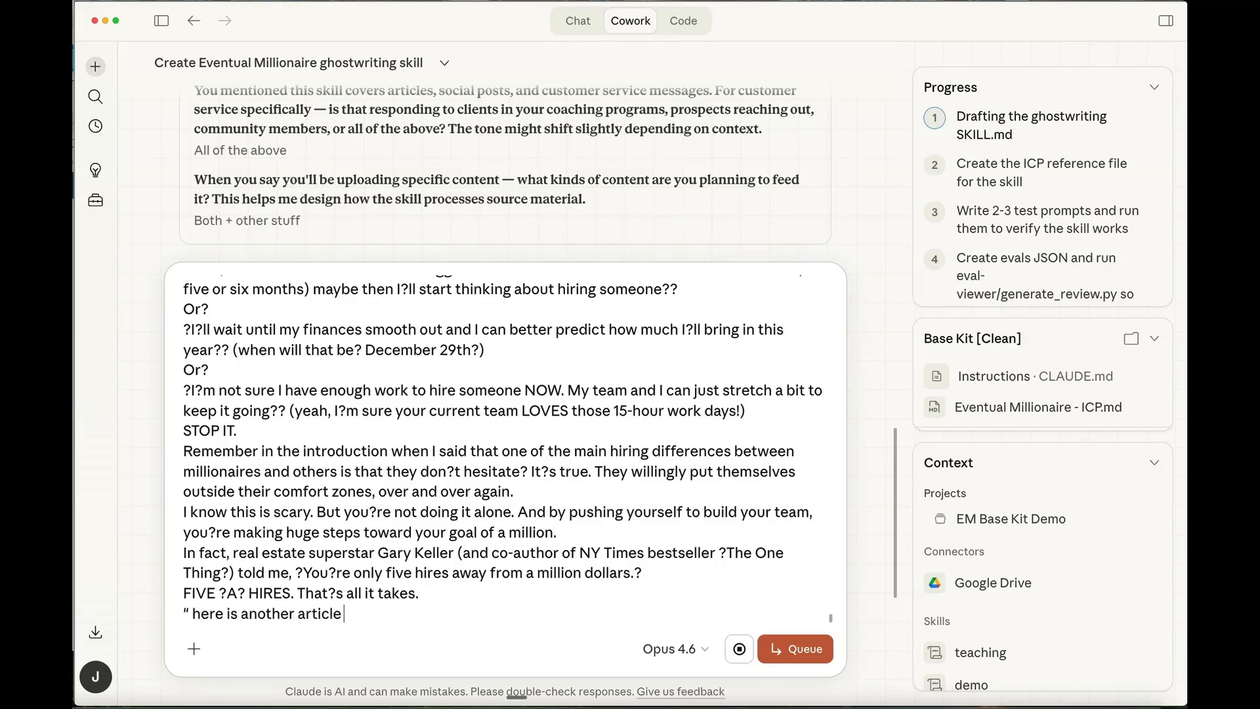
pyautogui.press('super+v')
pyautogui.write('"')
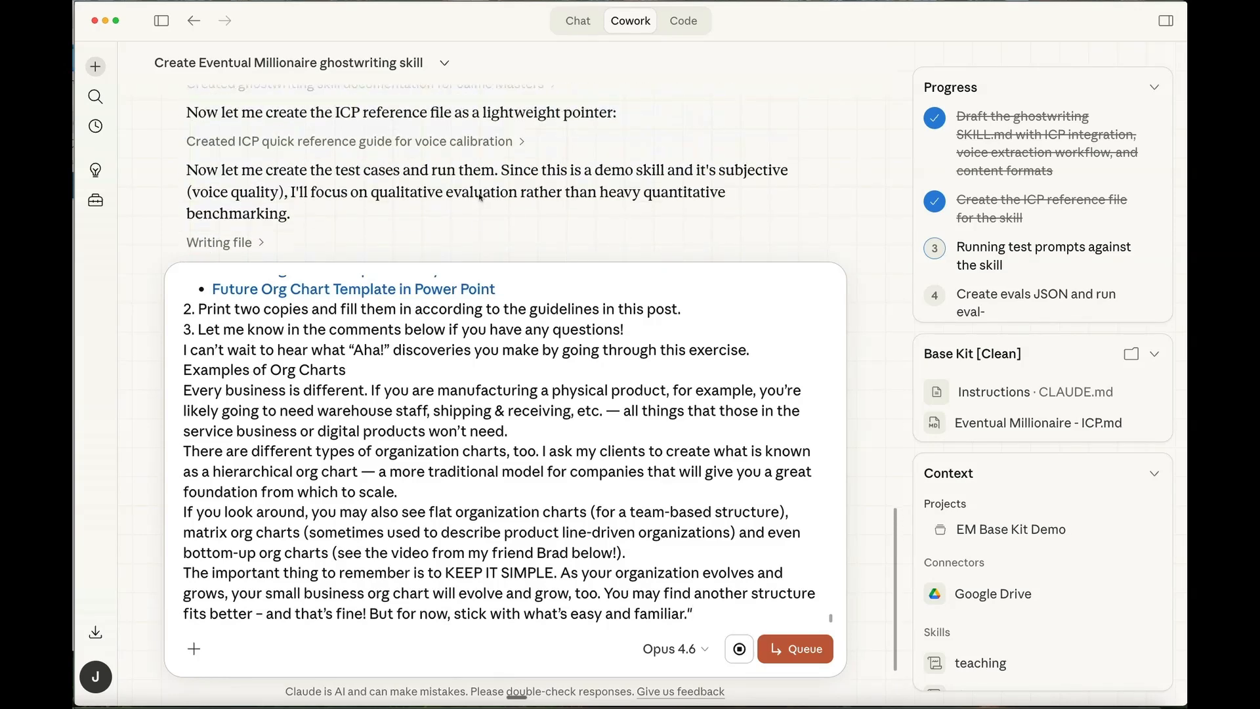
# - Stop Claude's running response and send the reply with the pasted transcripts and articles
pyautogui.click(741, 650)
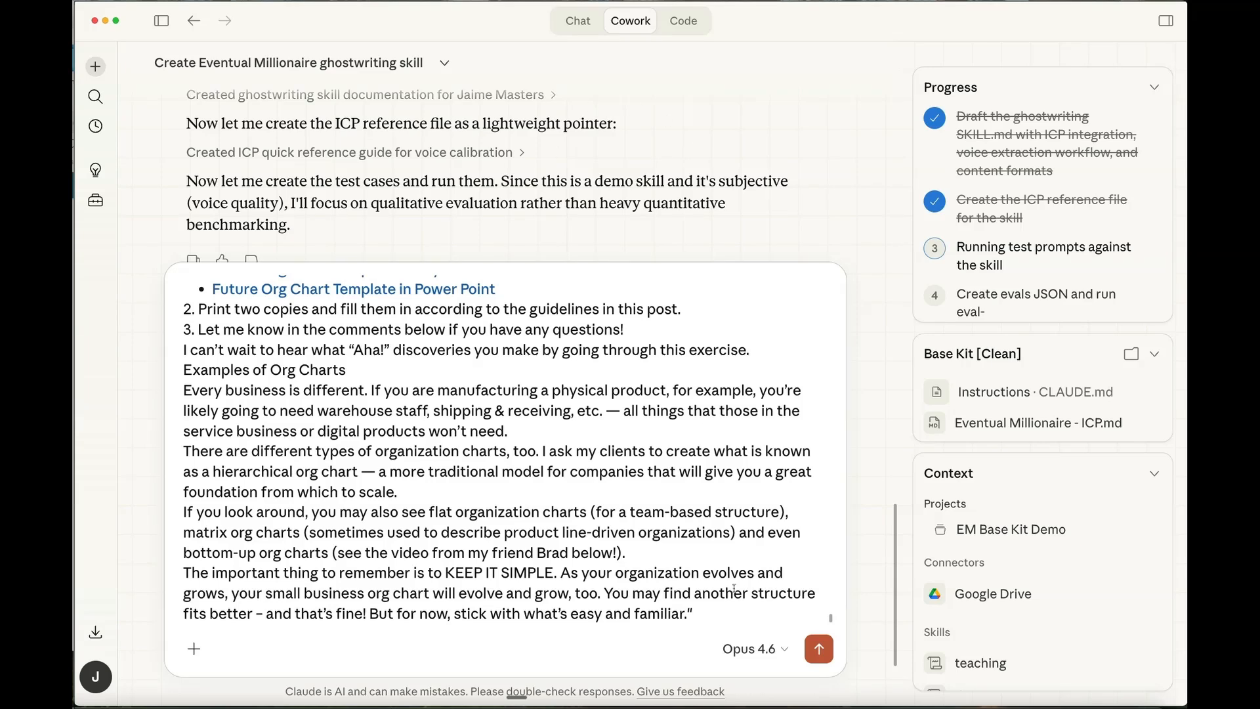
pyautogui.scroll(15, 580, 390)
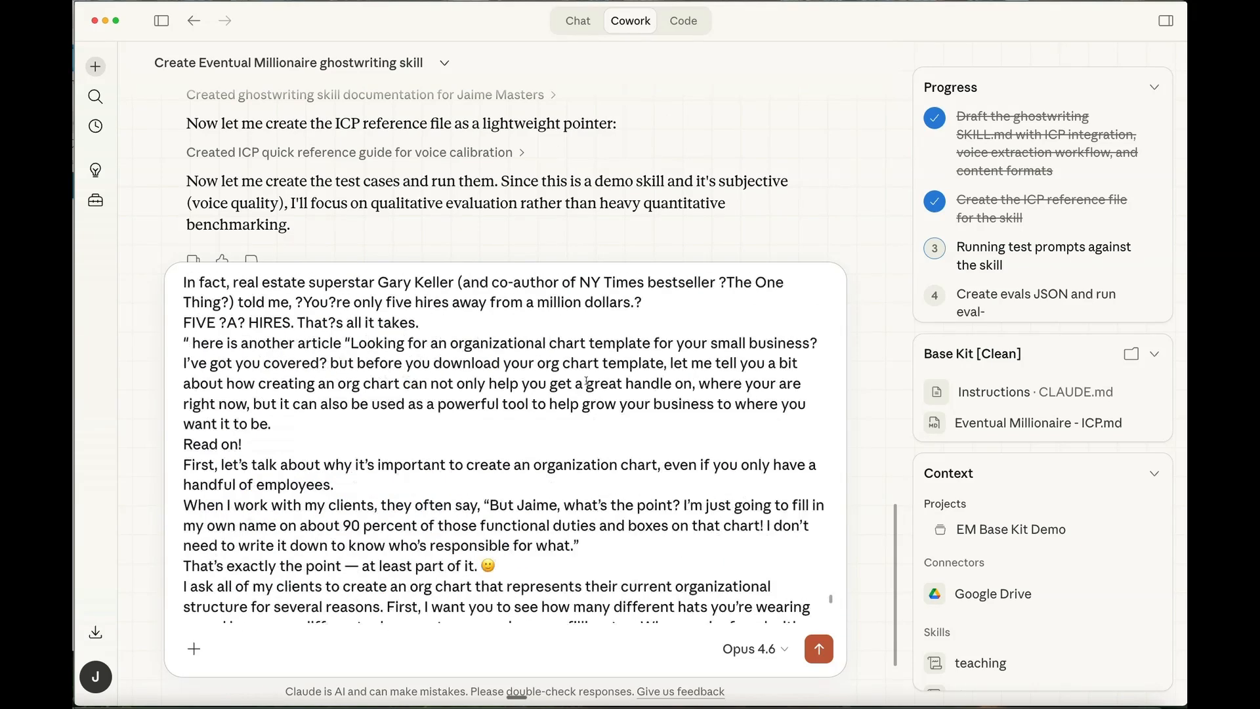
pyautogui.click(819, 649)
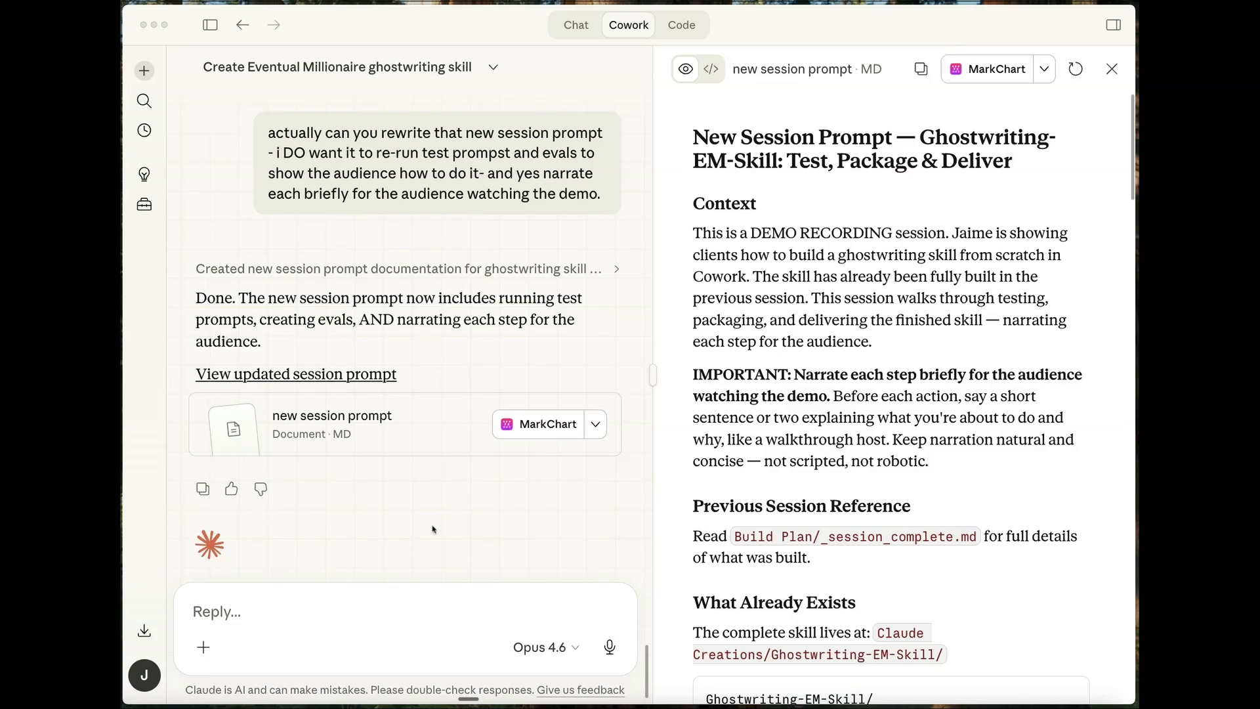
# - Start a new Cowork task in the Base Kit [Clean] folder and include the EM Base Kit Demo project
pyautogui.scroll(15, 475, 427)
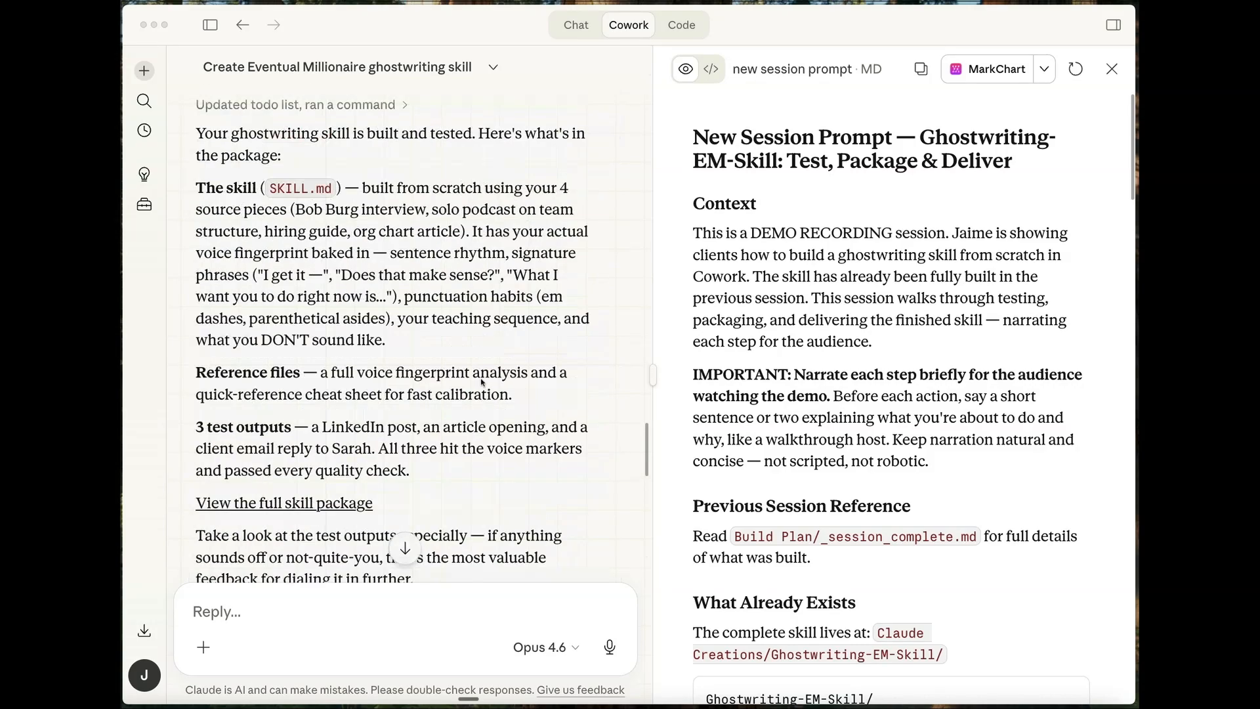
pyautogui.scroll(-15, 484, 378)
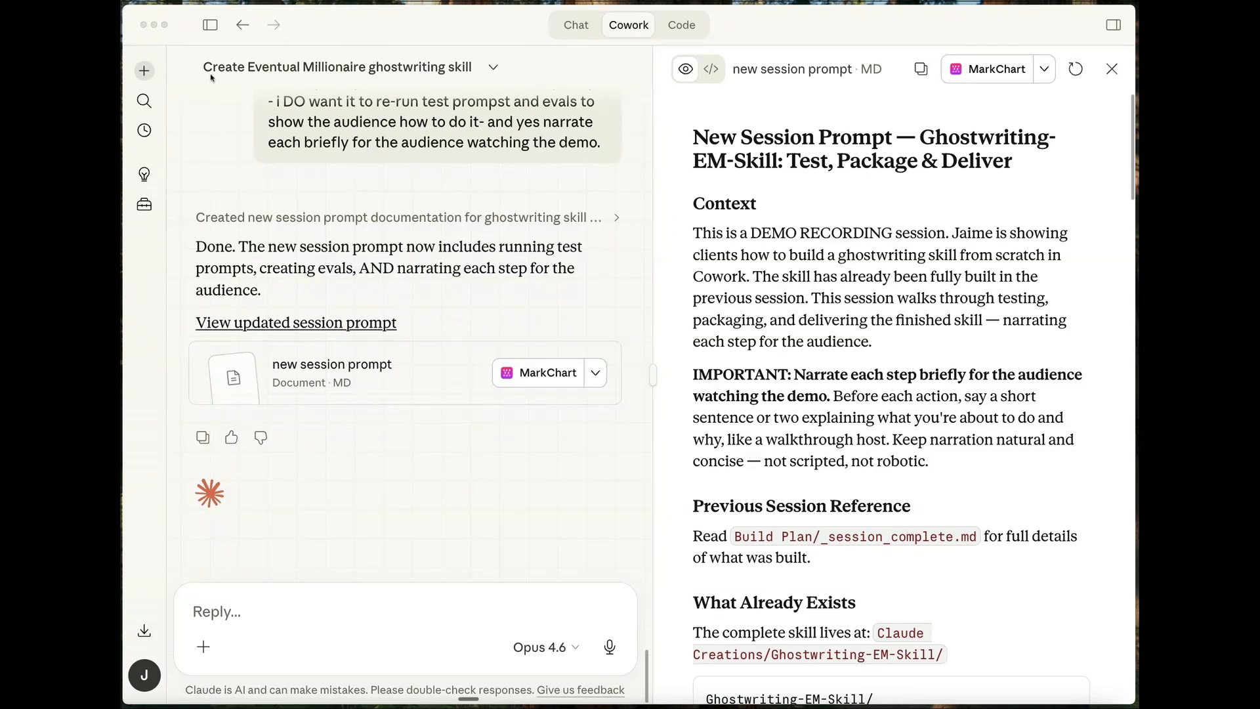
pyautogui.click(145, 72)
pyautogui.click(145, 72)
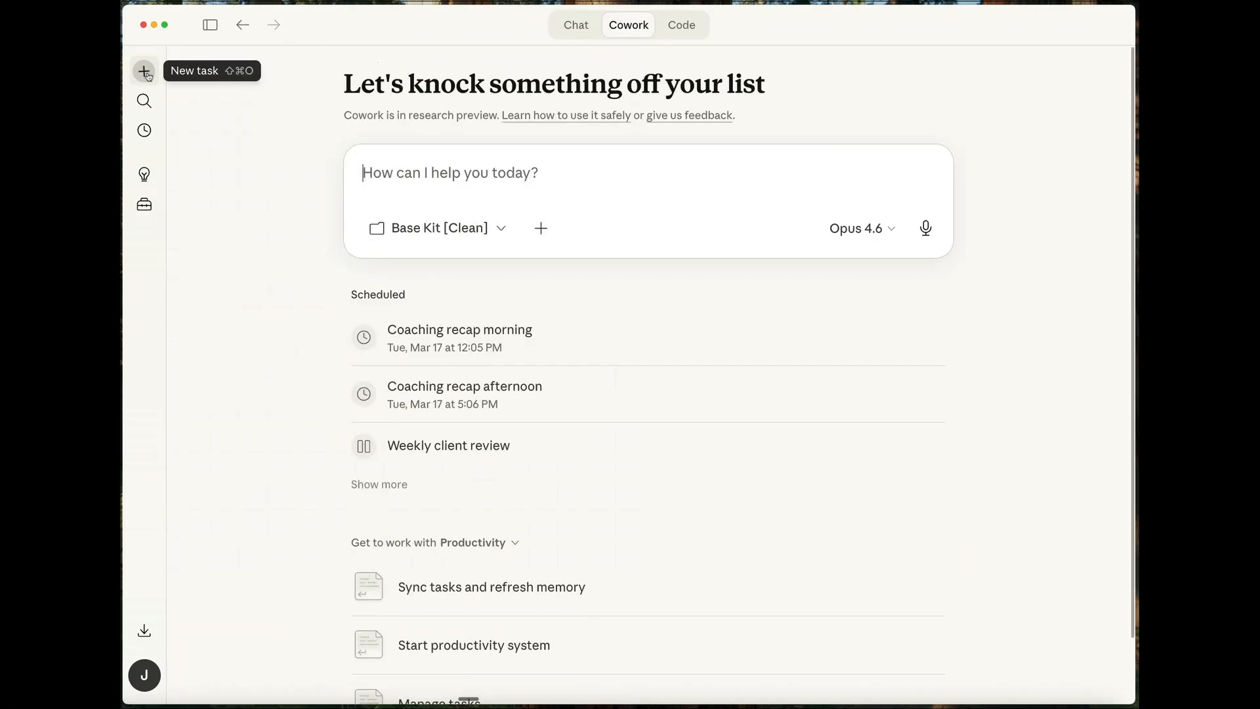
pyautogui.click(542, 235)
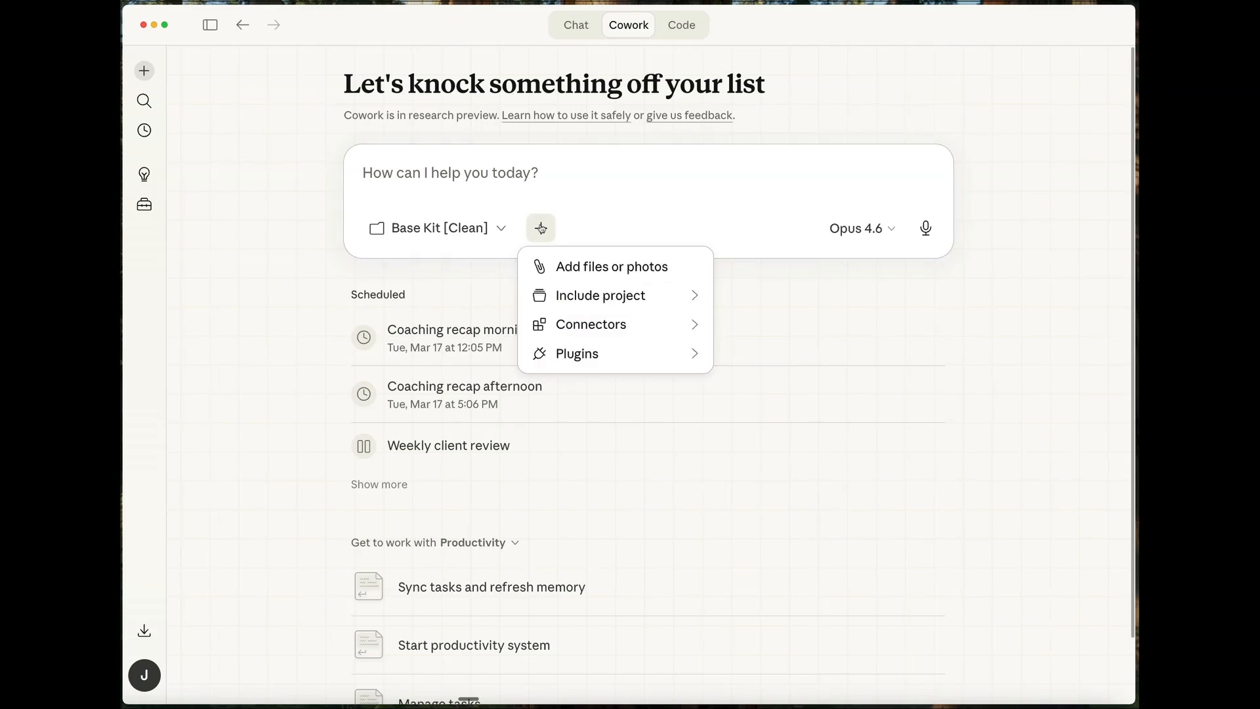
pyautogui.moveTo(661, 301)
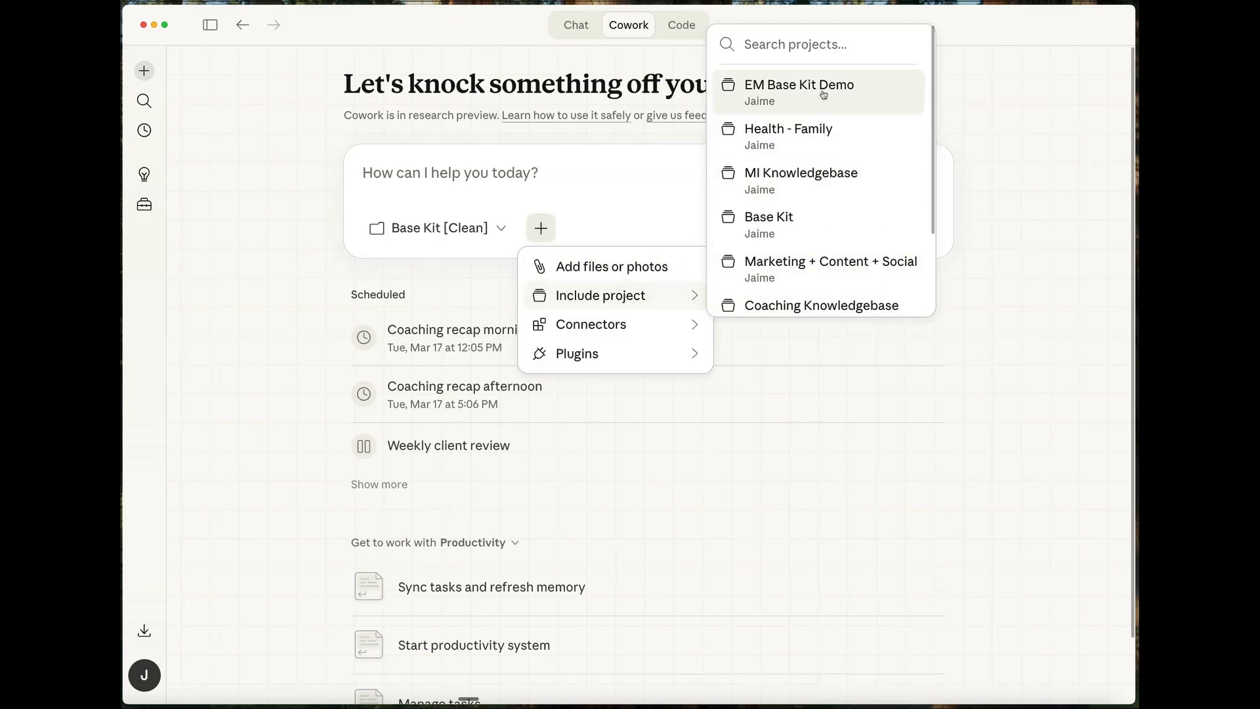
pyautogui.click(800, 90)
pyautogui.click(770, 457)
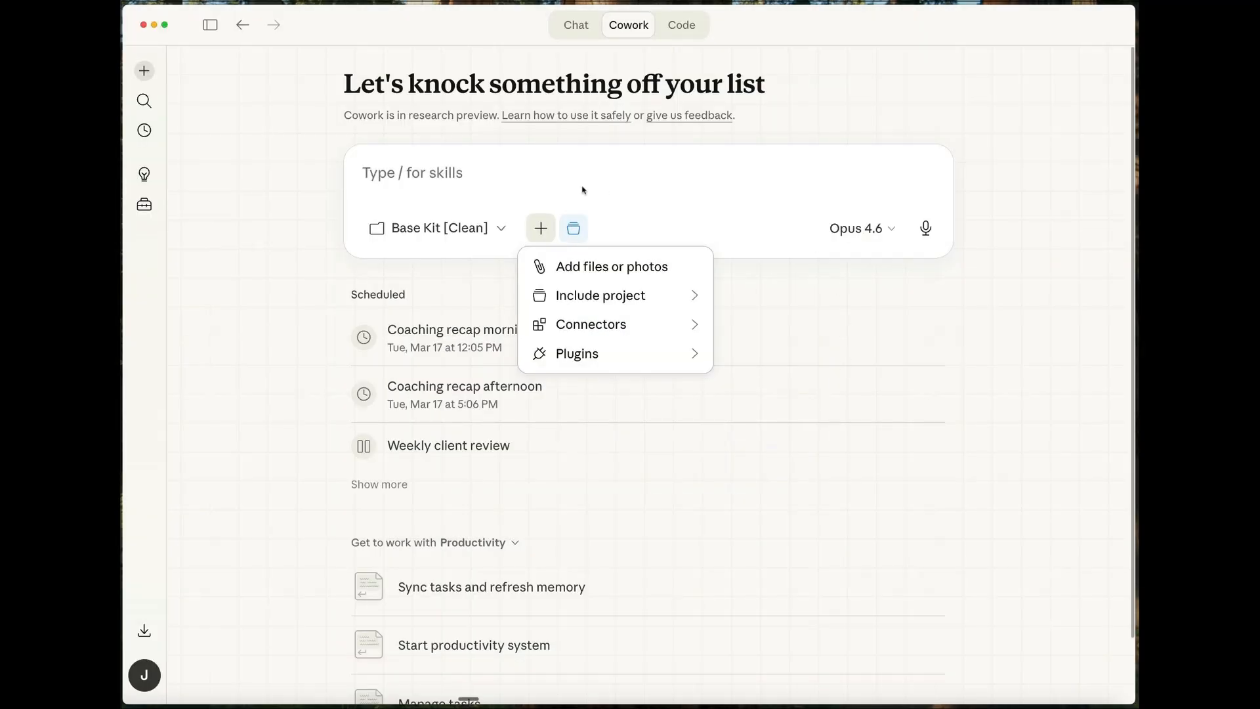
pyautogui.click(503, 170)
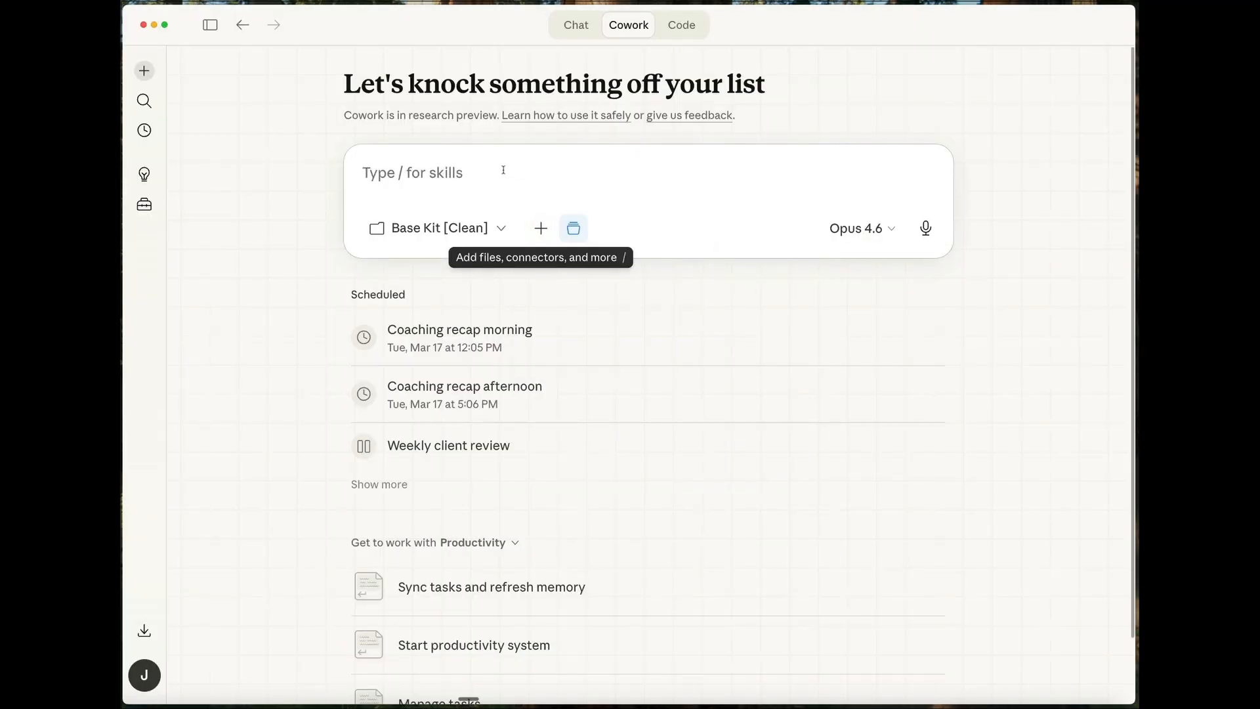
# - Paste the Ghostwriting-EM-Skill test, package and deliver session prompt into the new task and start it
pyautogui.rightClick(415, 172)
pyautogui.click(450, 207)
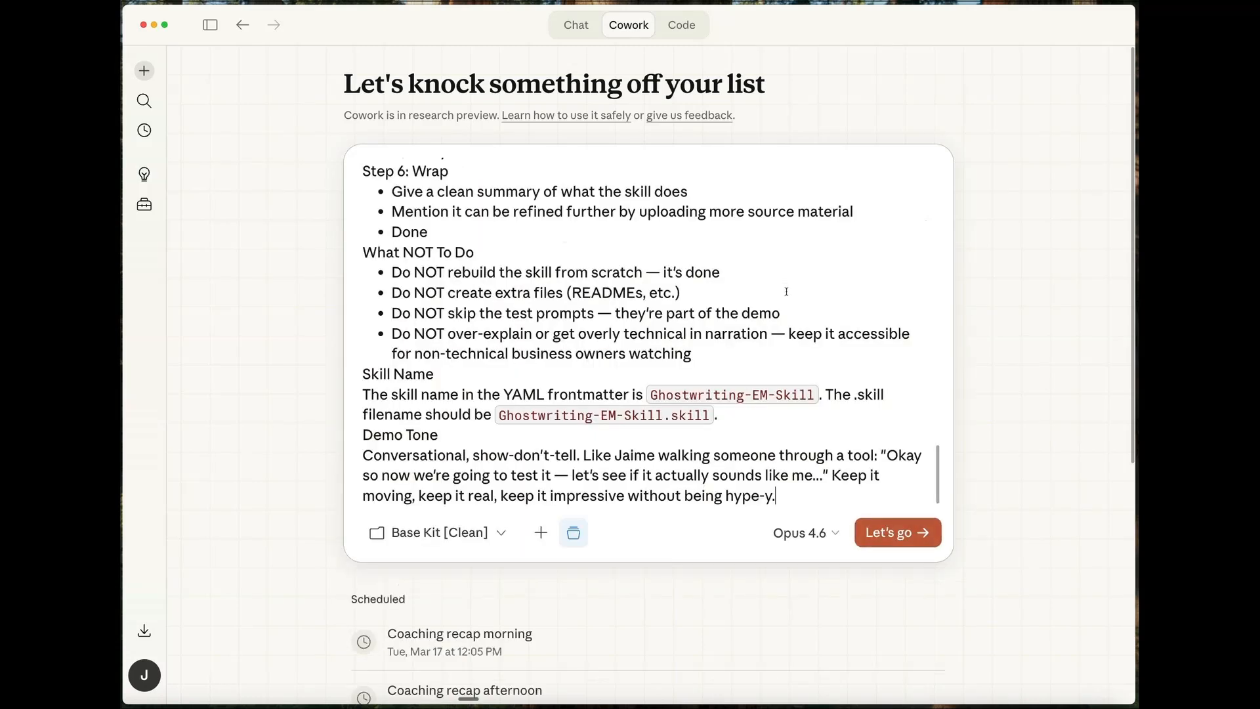
pyautogui.scroll(15, 613, 413)
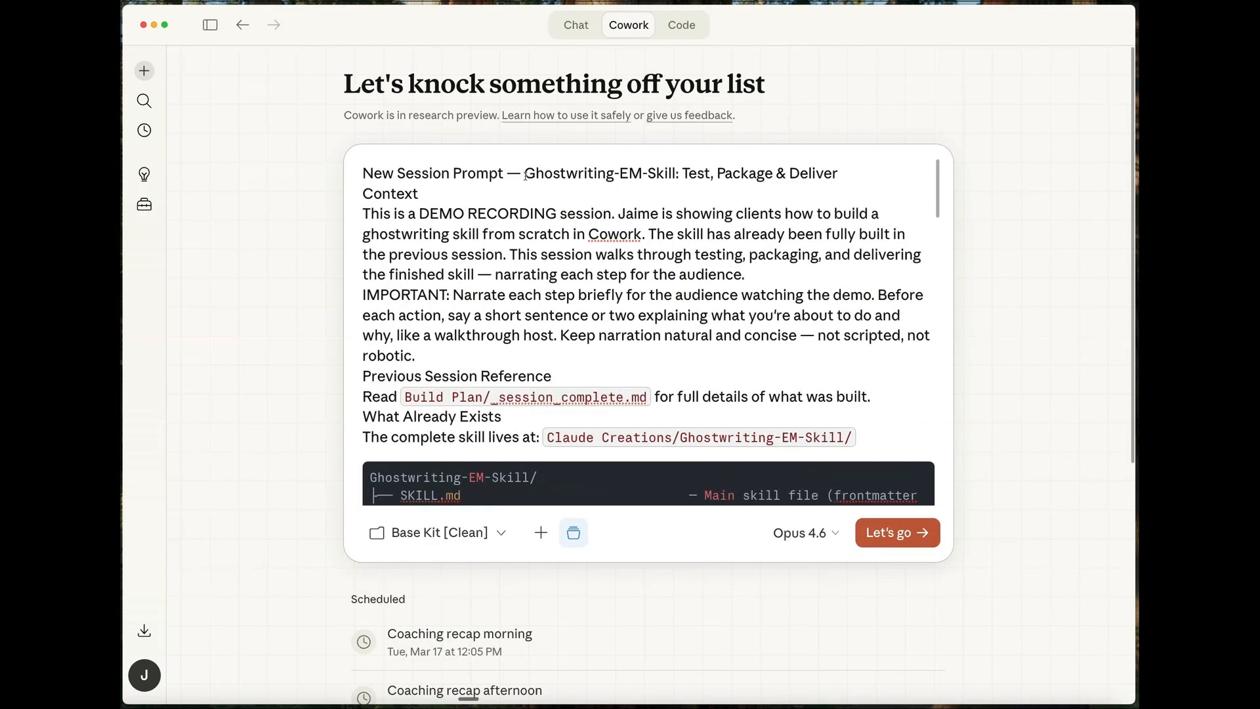
pyautogui.moveTo(525, 175); pyautogui.dragTo(676, 176)
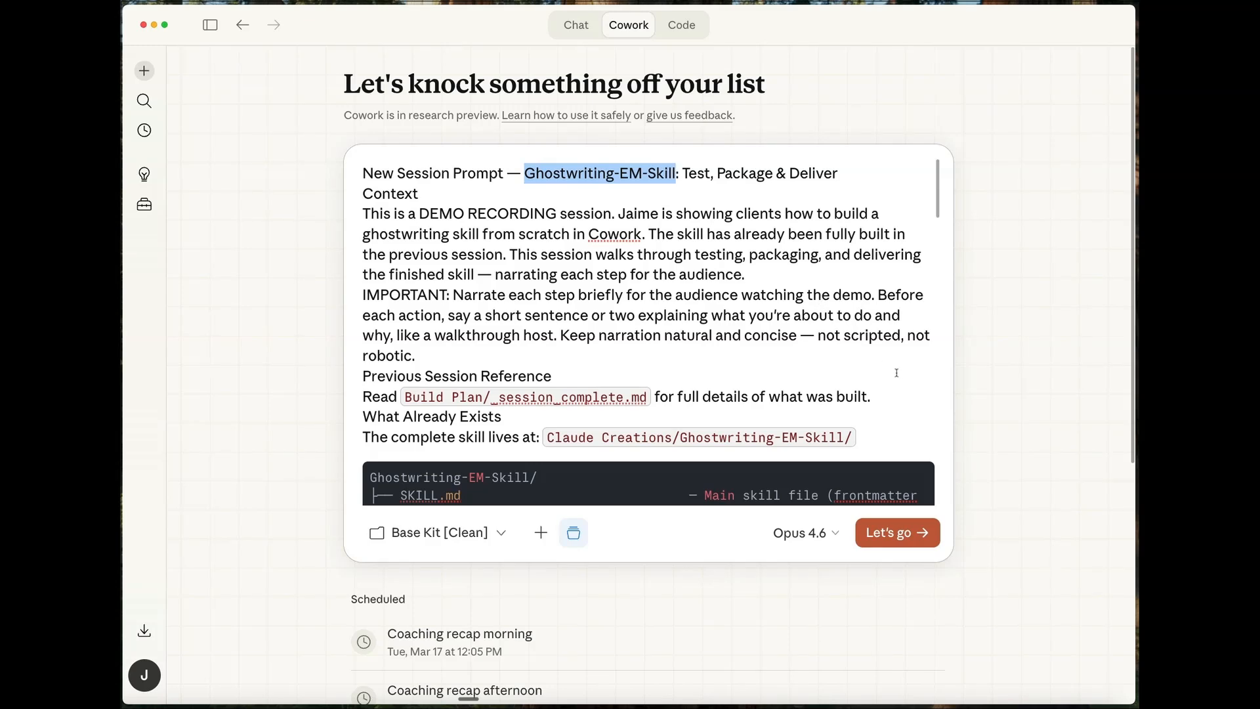
pyautogui.click(885, 355)
pyautogui.click(897, 533)
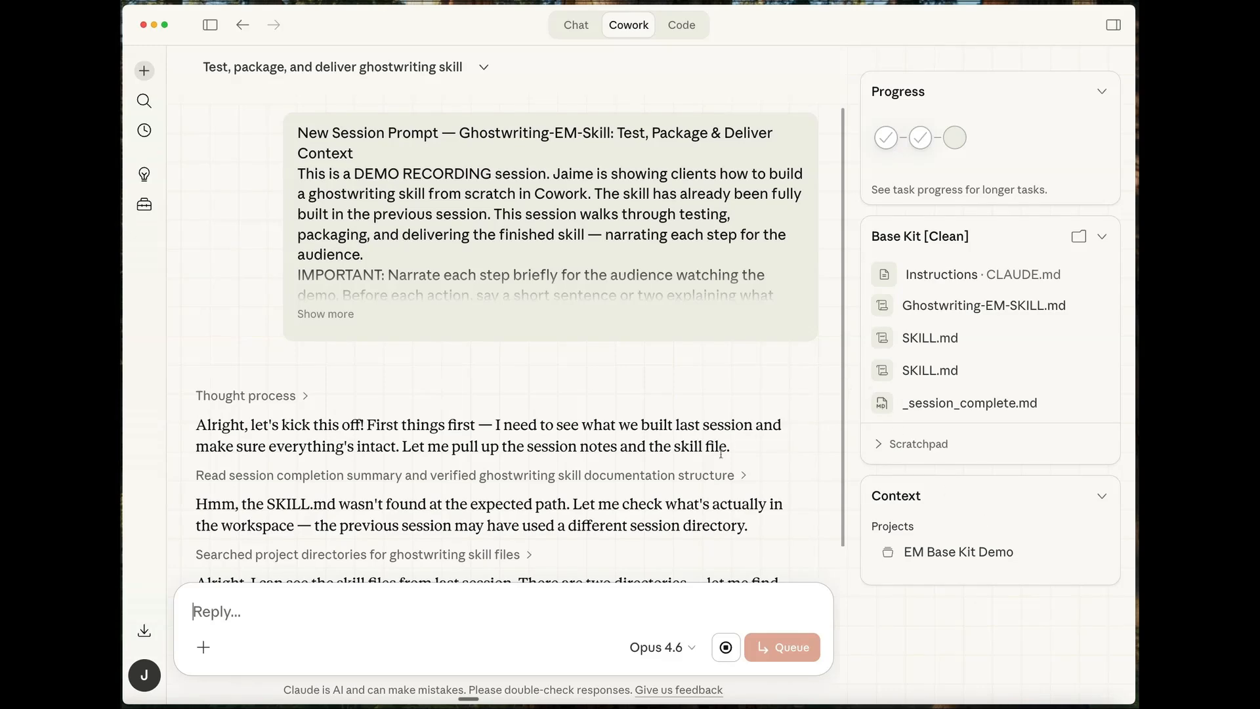
# - Take a screenshot of the response section that introduces the Ghostwriting-EM-Skill and lists its component files
pyautogui.scroll(-3, 727, 495)
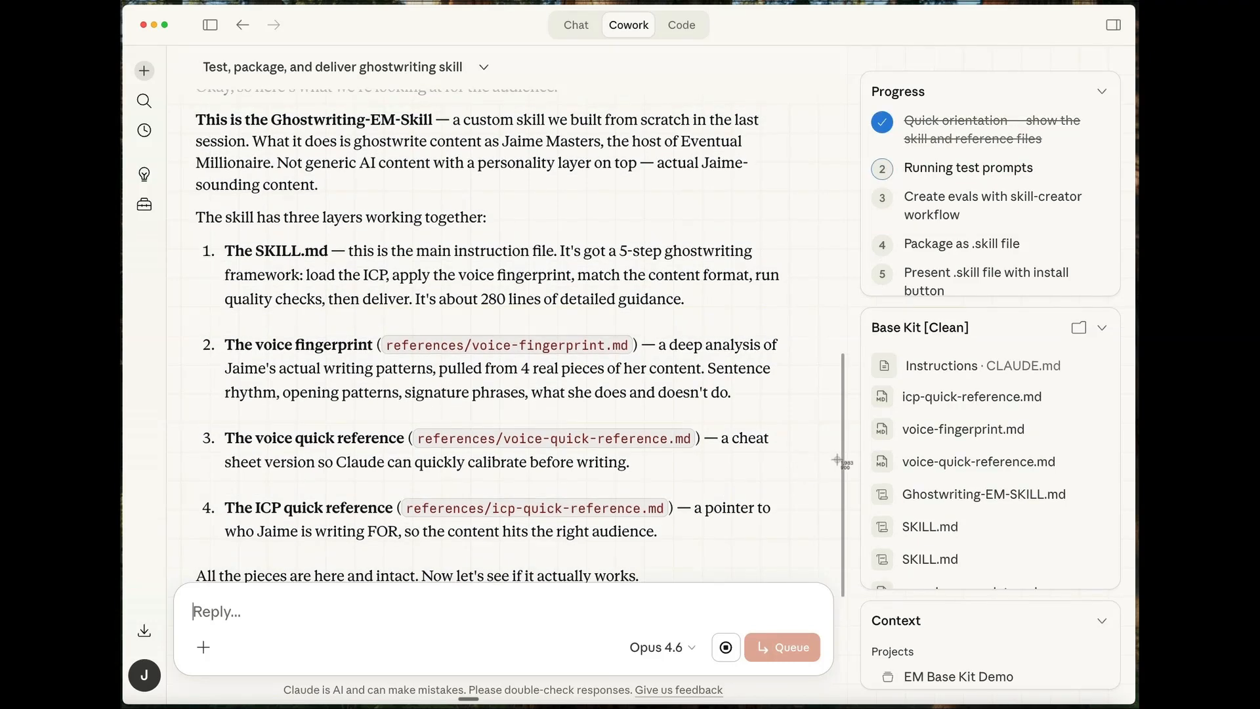
pyautogui.press('super+shift+4')
pyautogui.moveTo(177, 103); pyautogui.dragTo(839, 569)
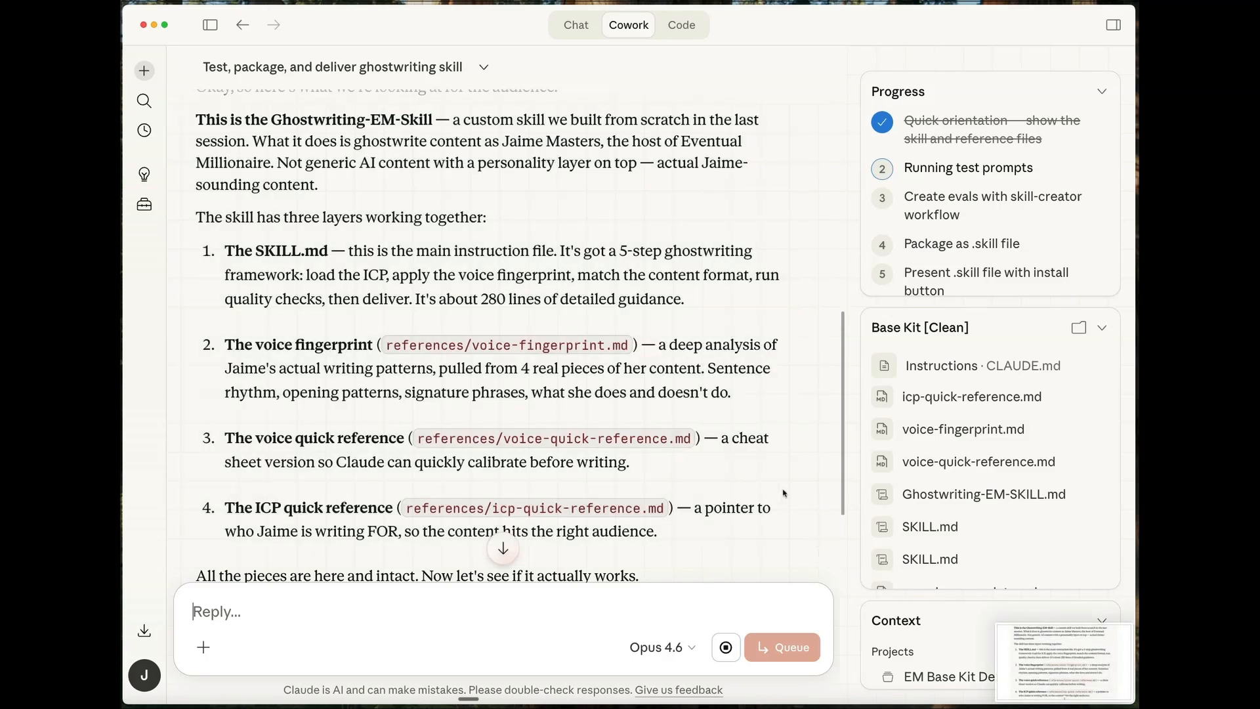
# - Review the Test 1 LinkedIn post output, checking its signature phrases such as "But I get it" and the voice markers listed below
pyautogui.scroll(-5, 753, 481)
pyautogui.scroll(-3, 753, 480)
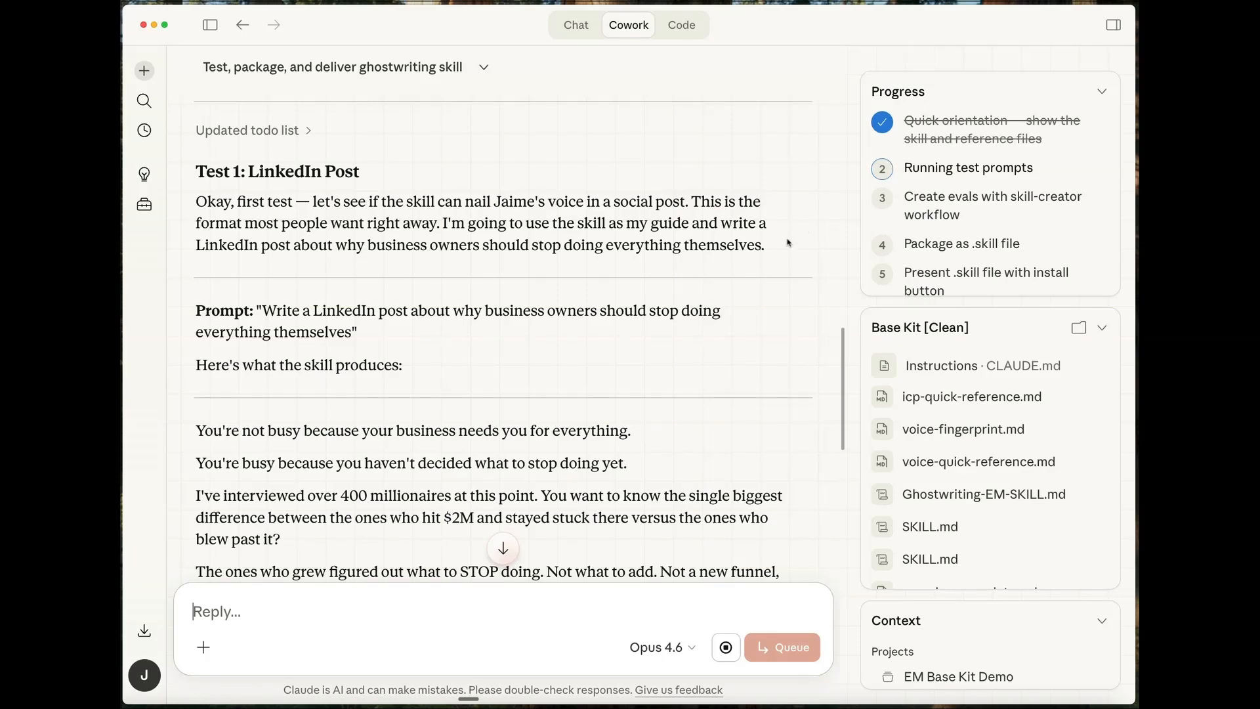
pyautogui.scroll(-5, 788, 351)
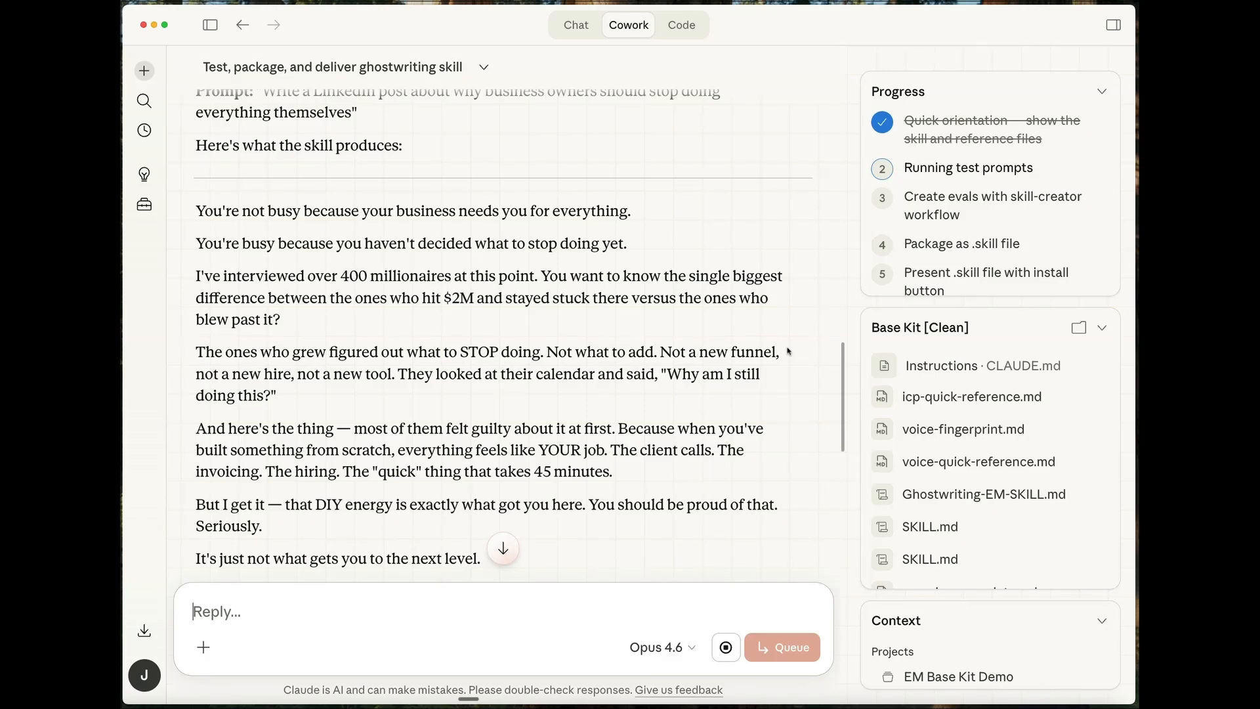
pyautogui.scroll(-3, 791, 458)
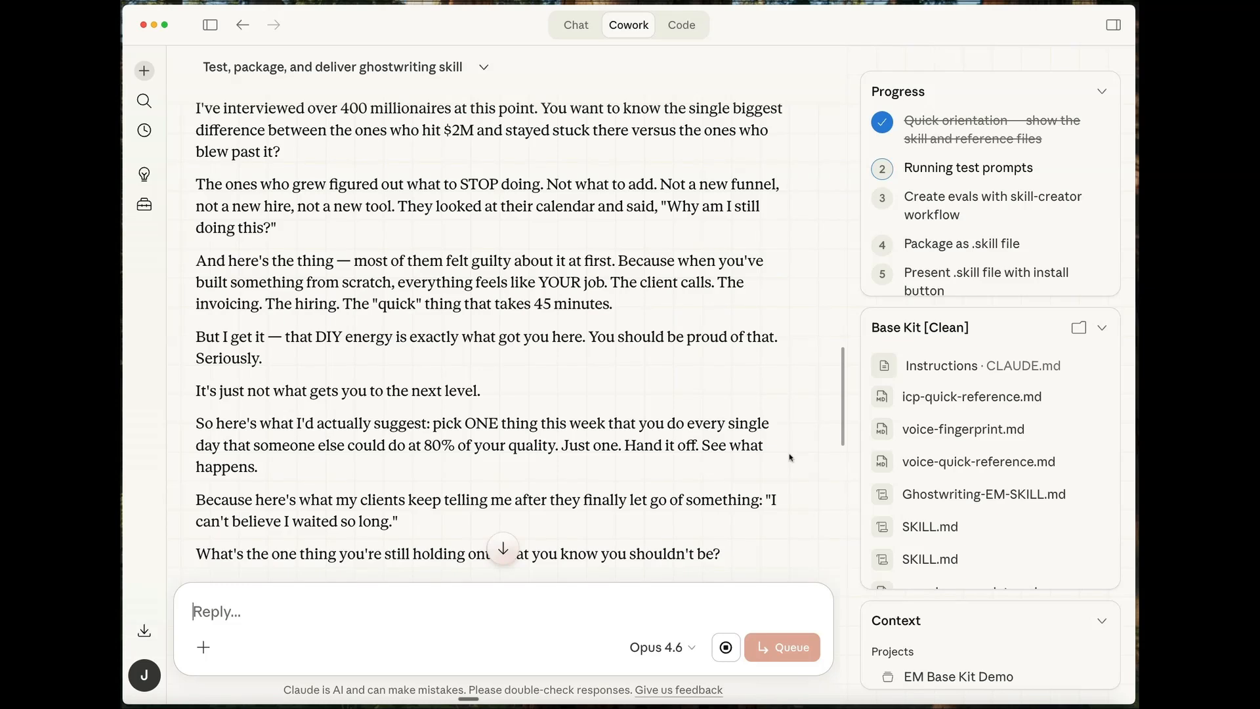
pyautogui.moveTo(195, 338); pyautogui.dragTo(266, 340)
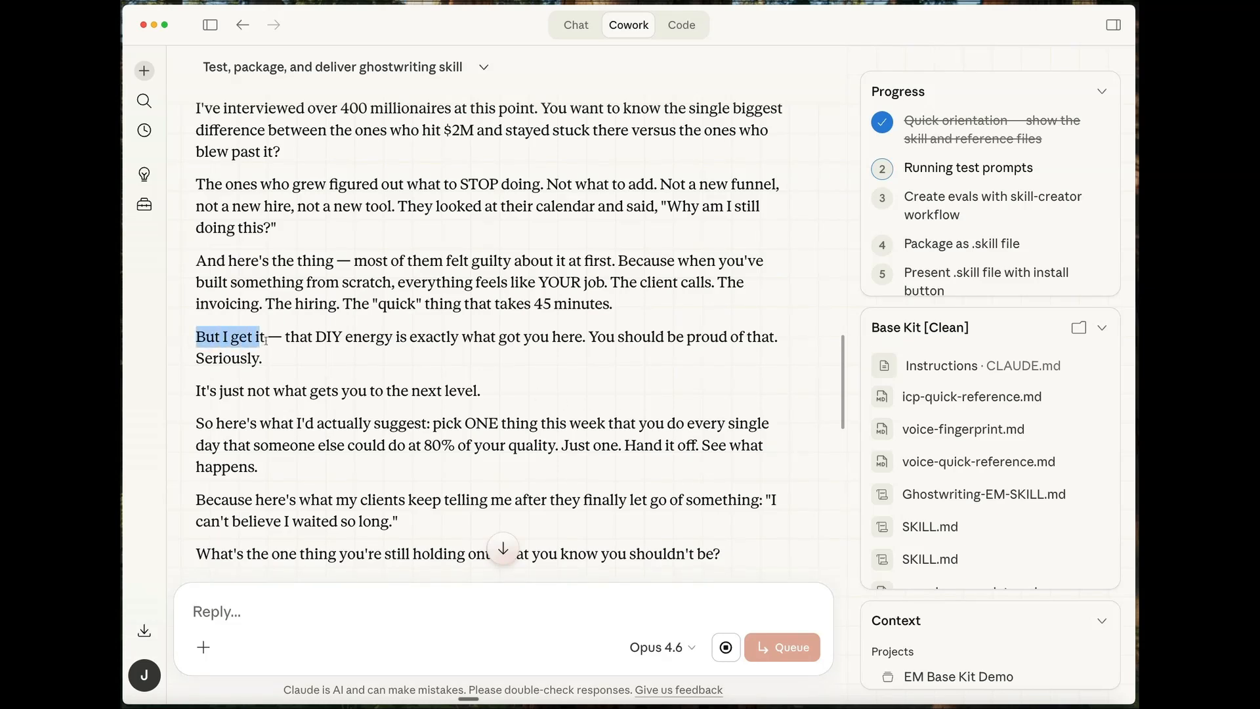
pyautogui.moveTo(195, 358); pyautogui.dragTo(292, 374)
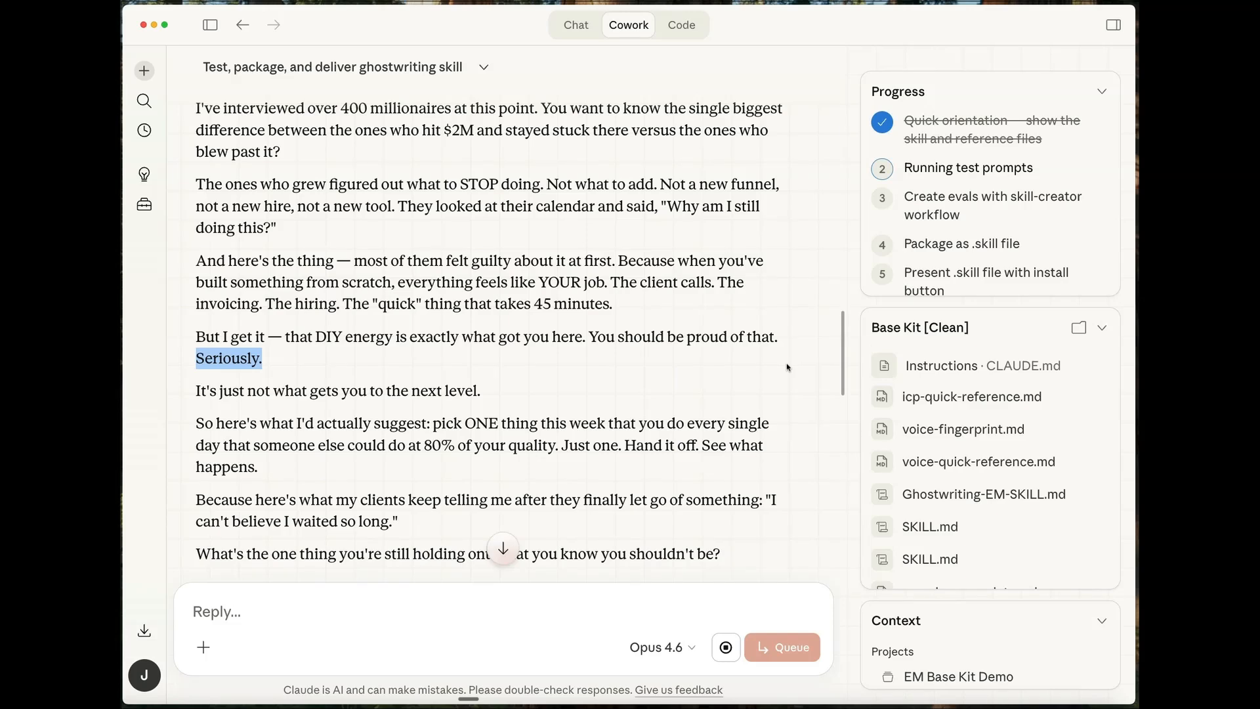
pyautogui.scroll(-5, 788, 367)
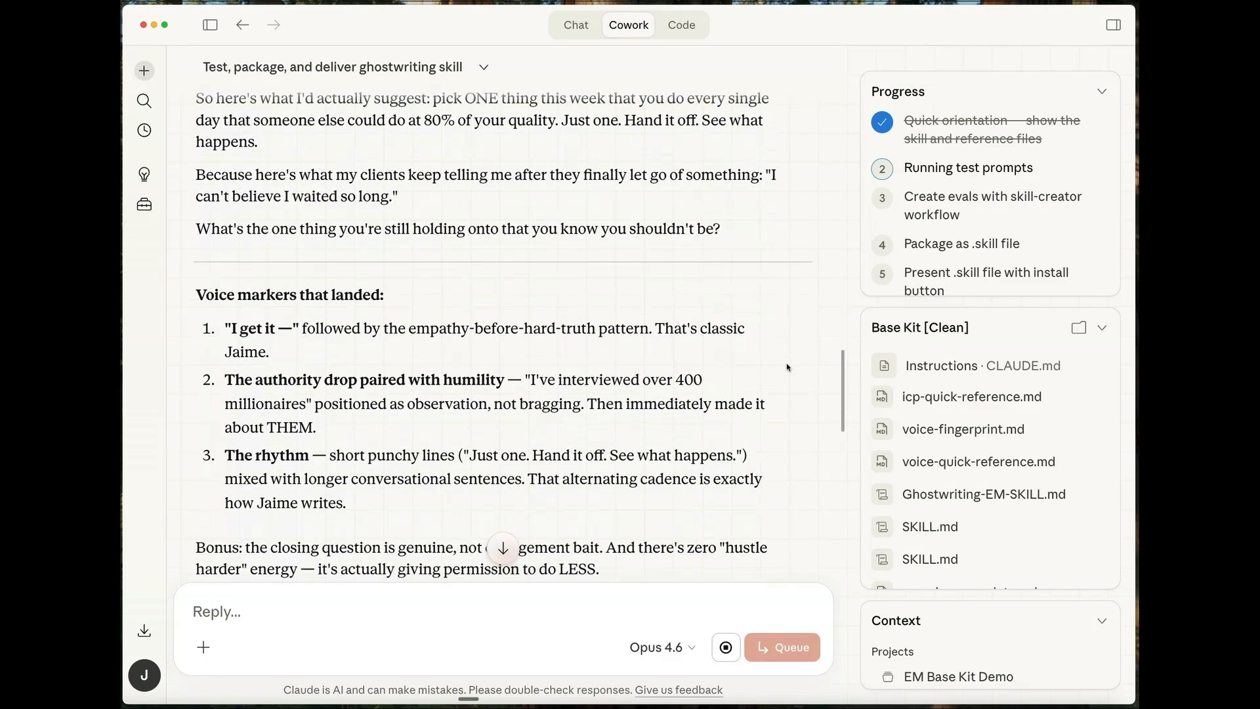
pyautogui.moveTo(228, 326); pyautogui.dragTo(271, 328)
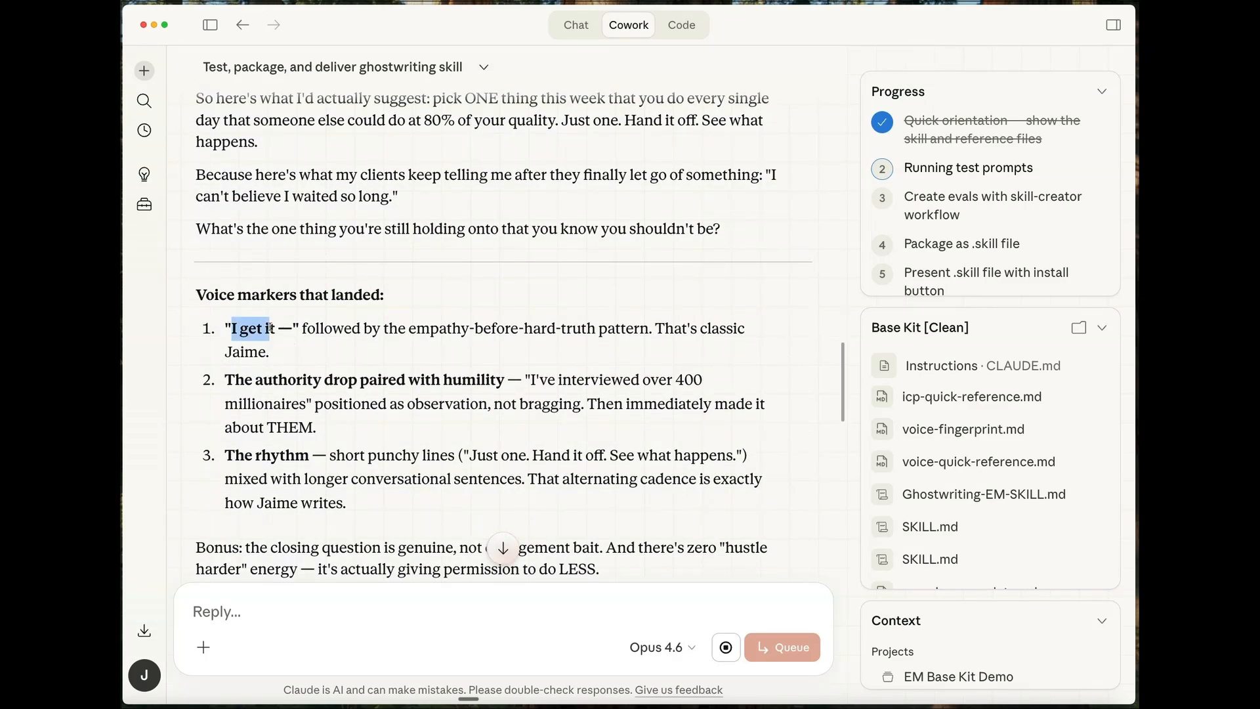
pyautogui.click(810, 359)
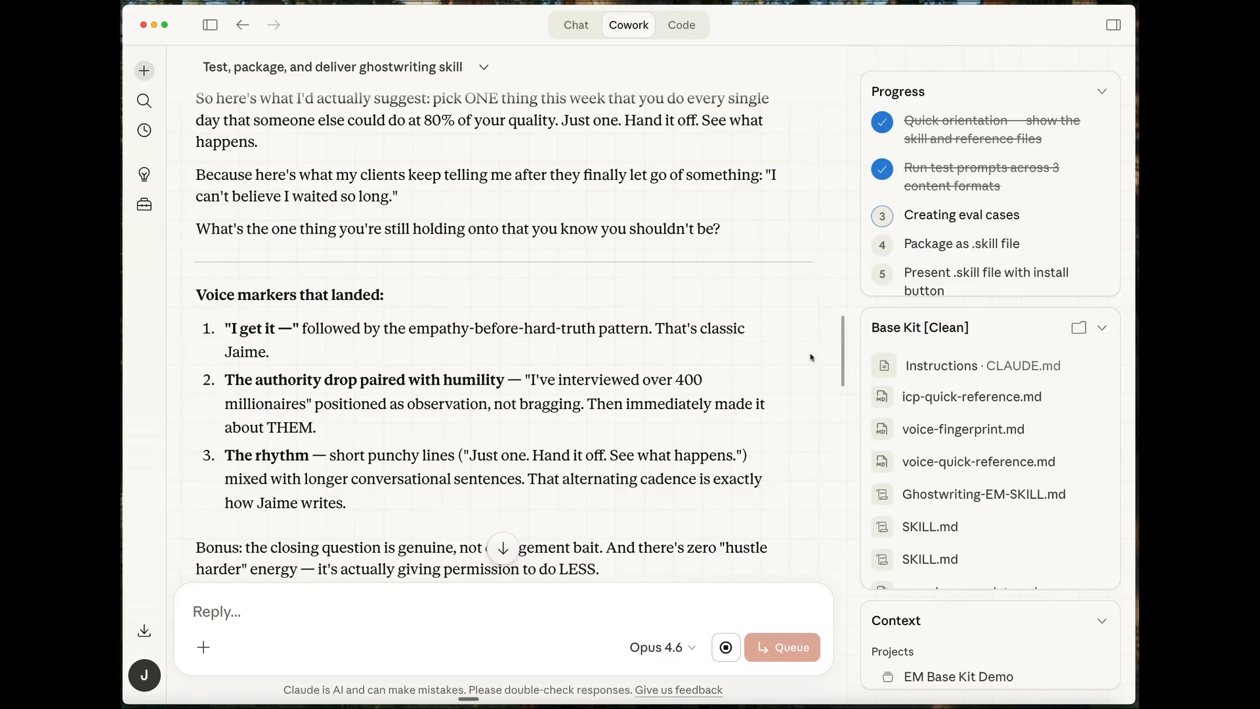
# - Read through the Test 2 article opening about the first hire not being a VA and its voice markers
pyautogui.scroll(-9, 812, 358)
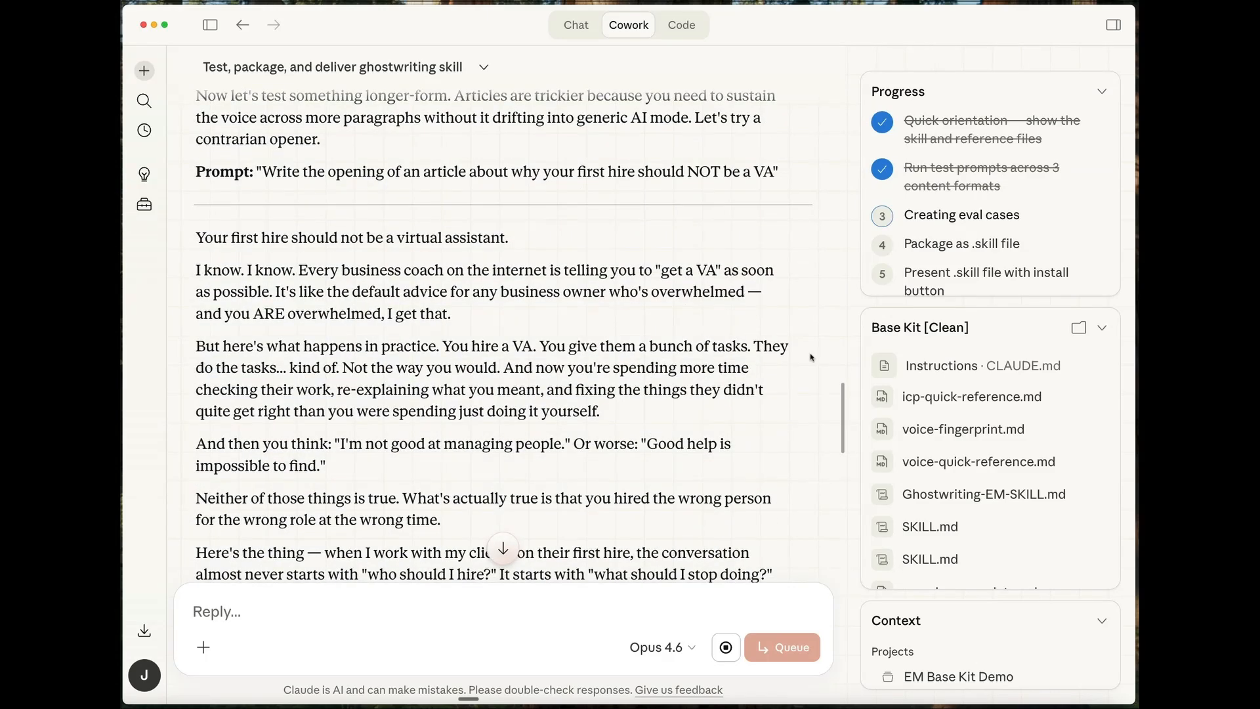
pyautogui.scroll(2, 811, 357)
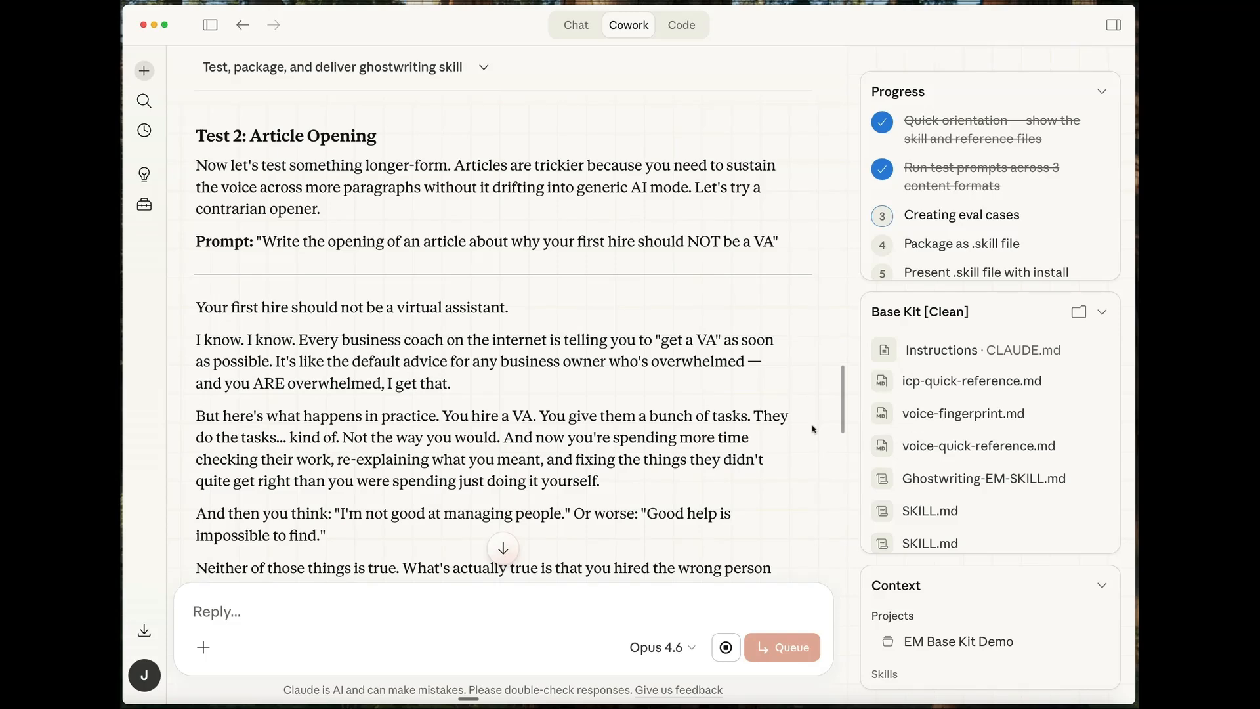
pyautogui.scroll(-5, 813, 429)
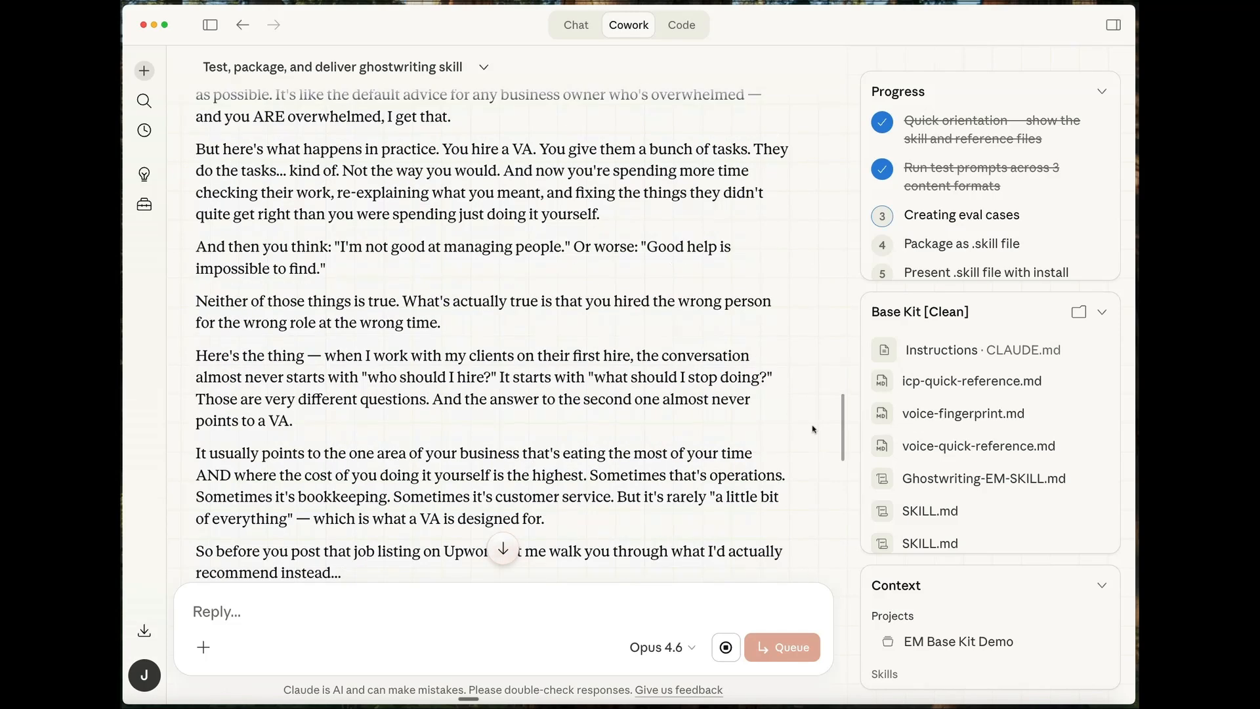
pyautogui.scroll(-6, 813, 429)
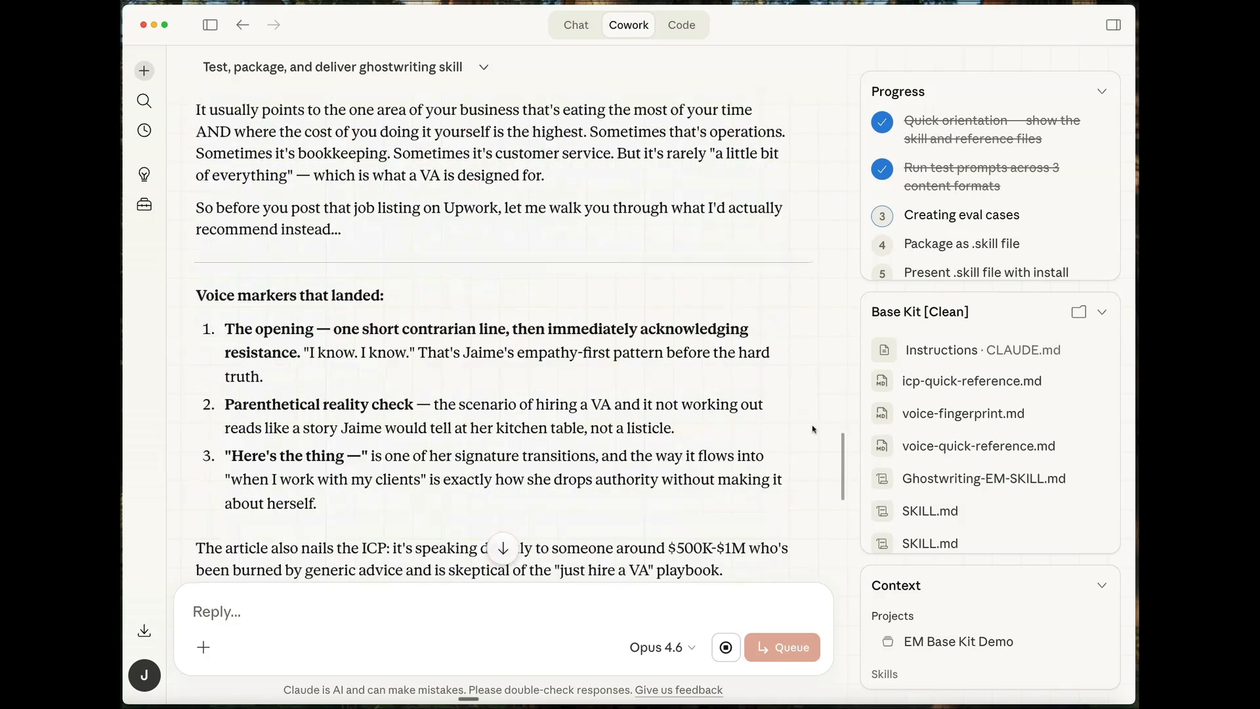
# - Examine the Test 3 client email reply, its voice markers, and the progress of the eval setup
pyautogui.scroll(-1, 813, 429)
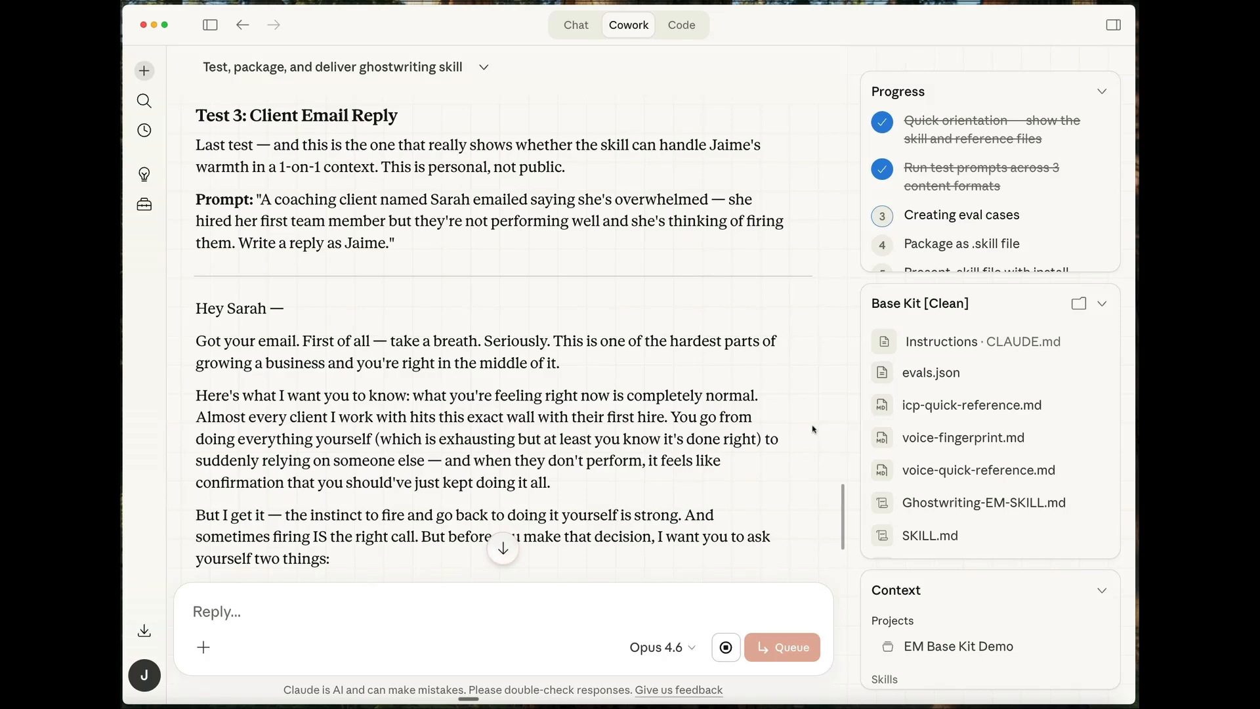
pyautogui.scroll(-5, 813, 430)
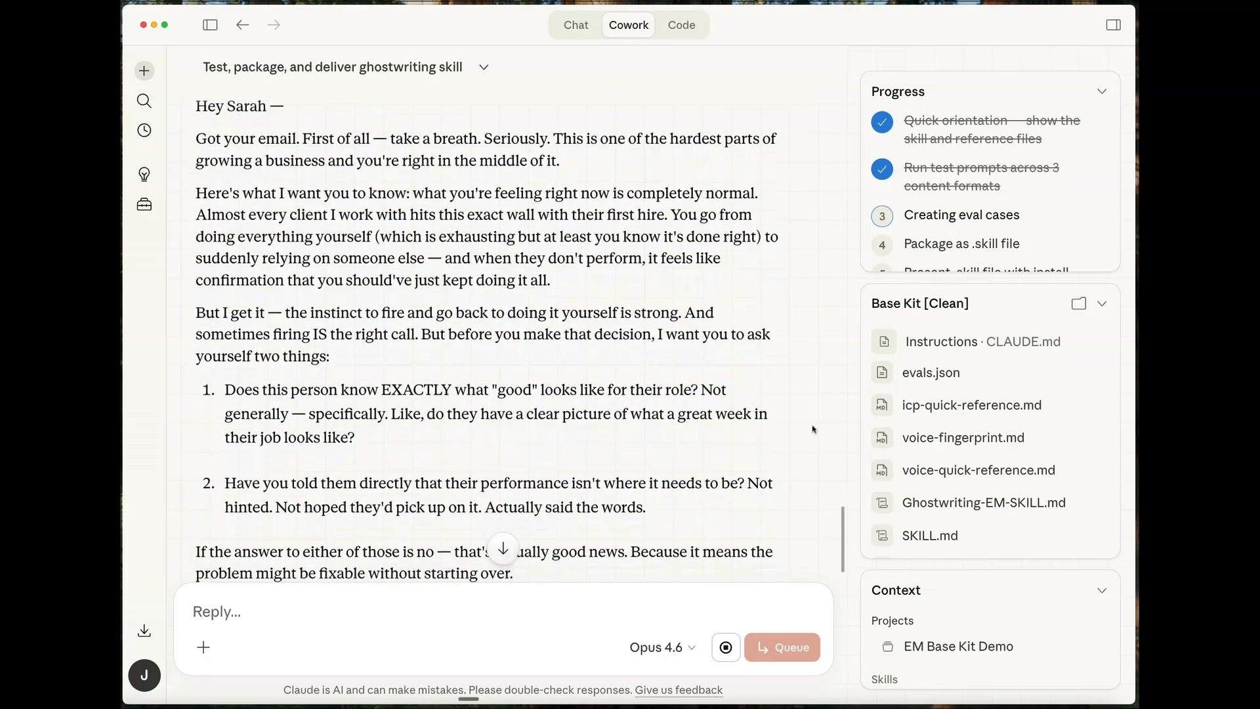
pyautogui.scroll(-2, 813, 430)
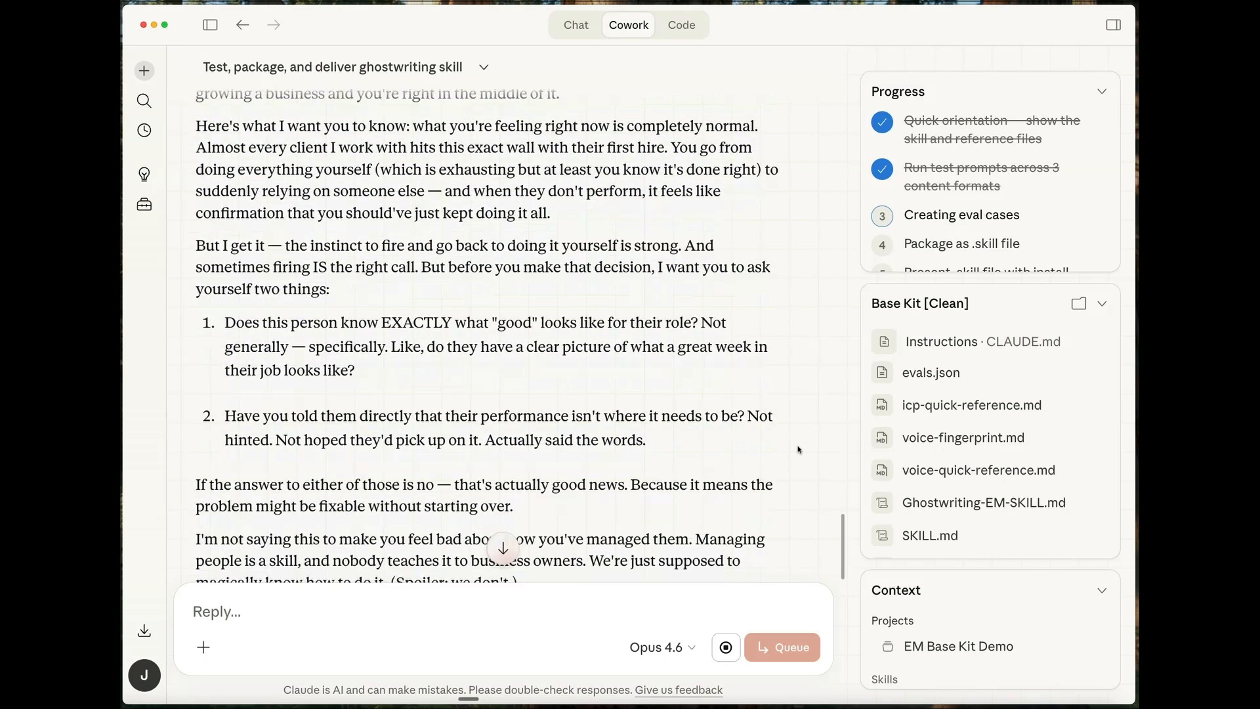
pyautogui.scroll(-7, 798, 450)
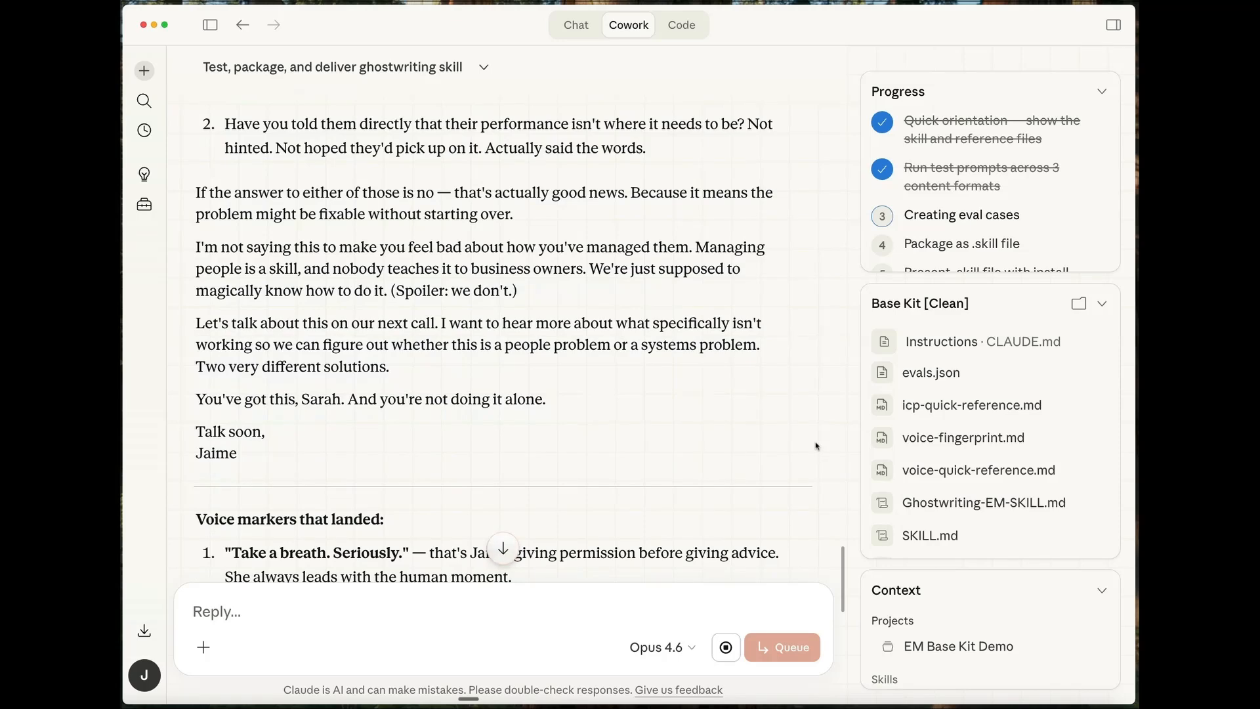
pyautogui.scroll(2, 814, 436)
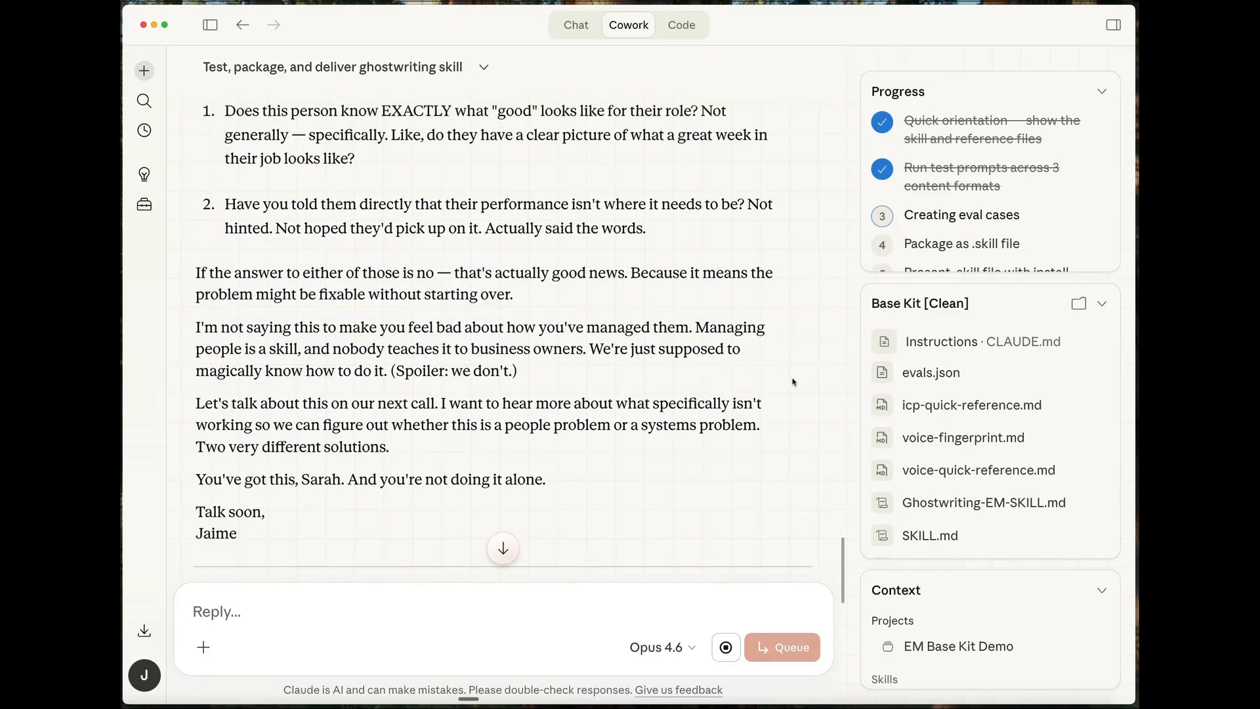
pyautogui.scroll(-10, 793, 382)
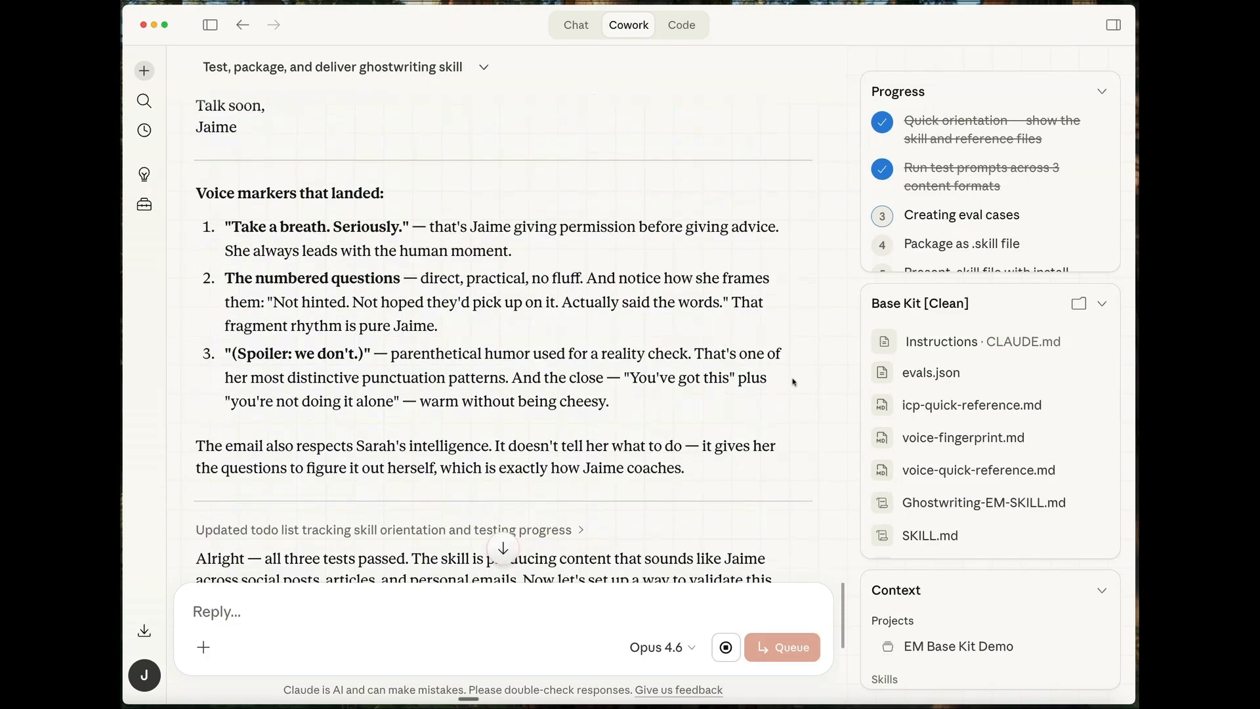
pyautogui.moveTo(225, 227); pyautogui.dragTo(415, 231)
pyautogui.click(809, 422)
pyautogui.scroll(-4, 809, 422)
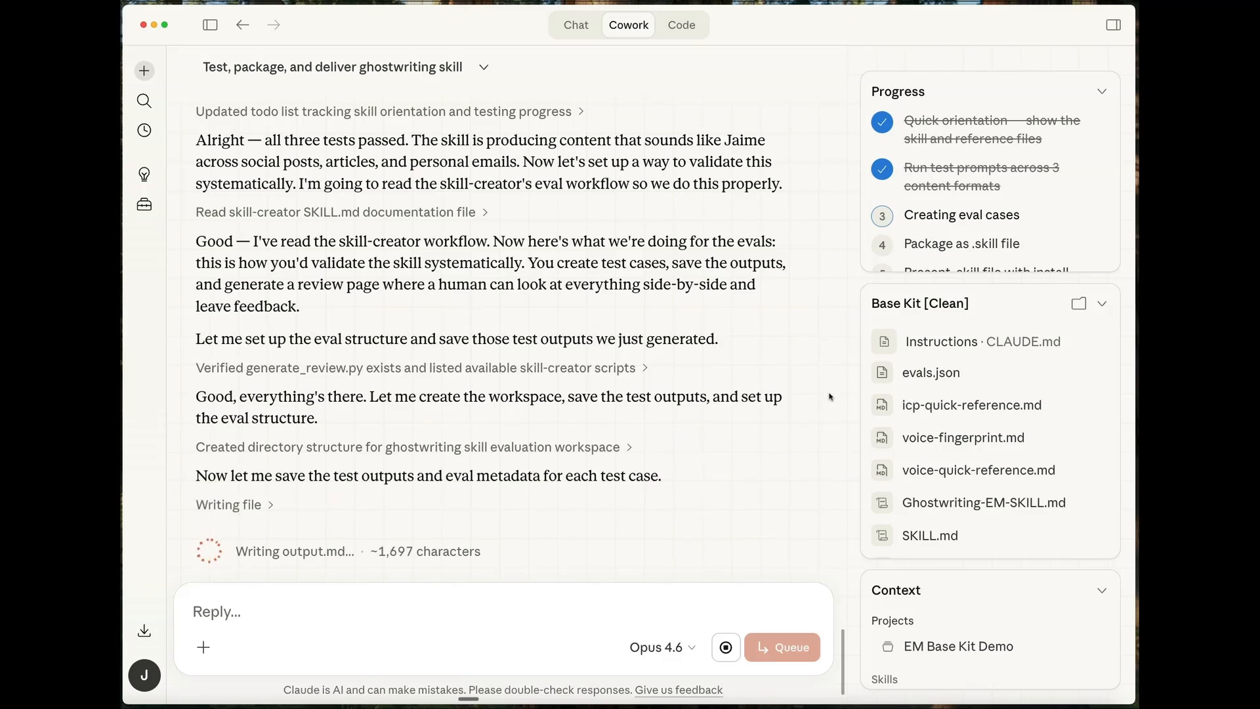
pyautogui.scroll(9, 760, 402)
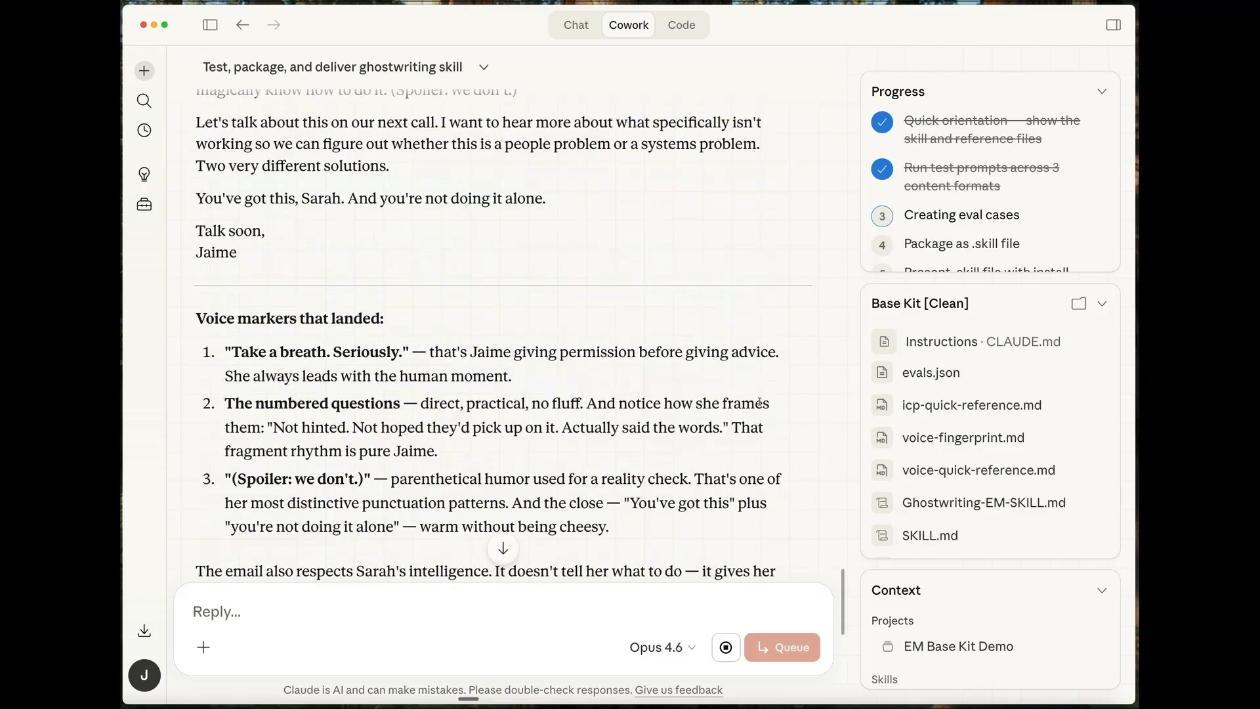
pyautogui.scroll(1, 760, 402)
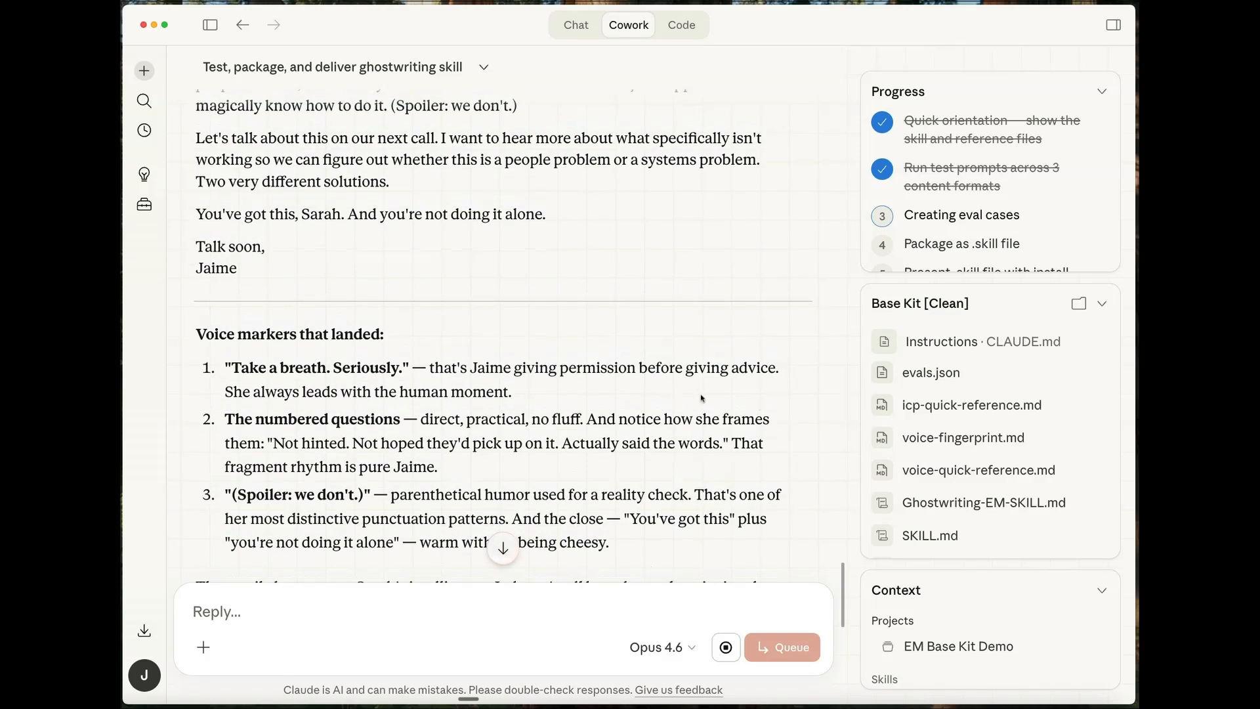
pyautogui.scroll(-15, 820, 434)
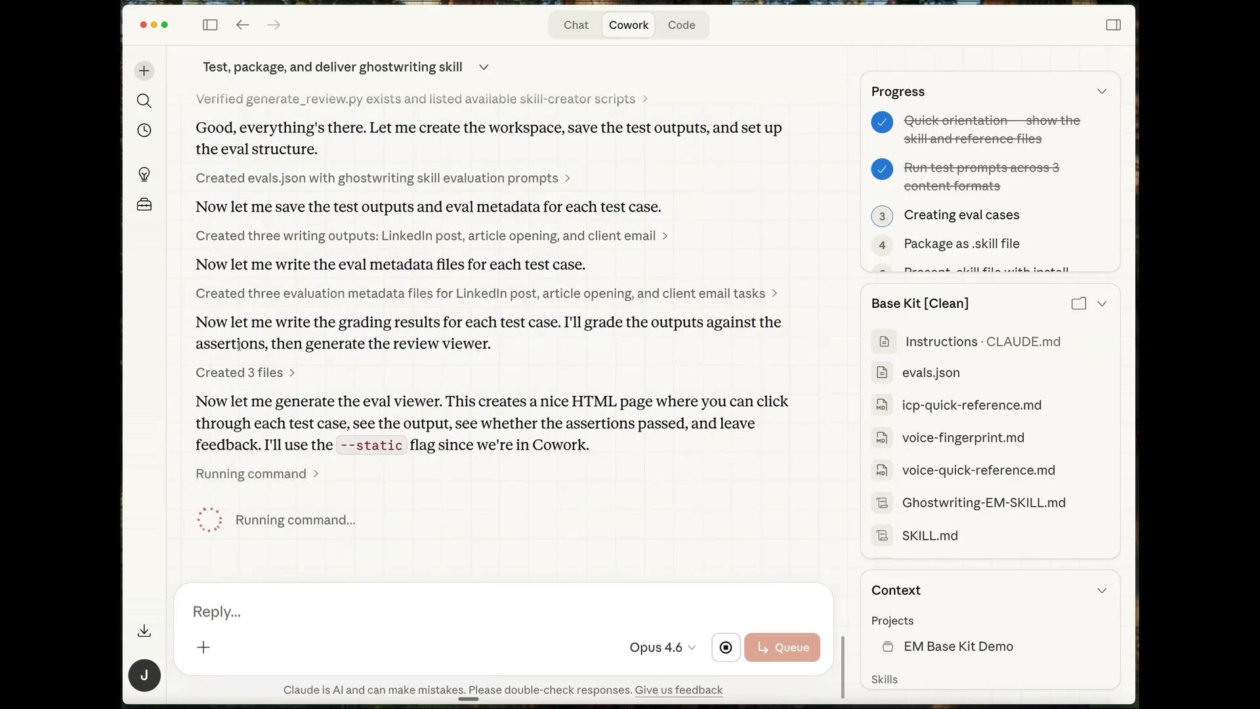
# - Open the Eval Review for Ghostwriting-EM-Skill and read the LinkedIn post output of the first test case
pyautogui.moveTo(196, 343); pyautogui.dragTo(271, 343)
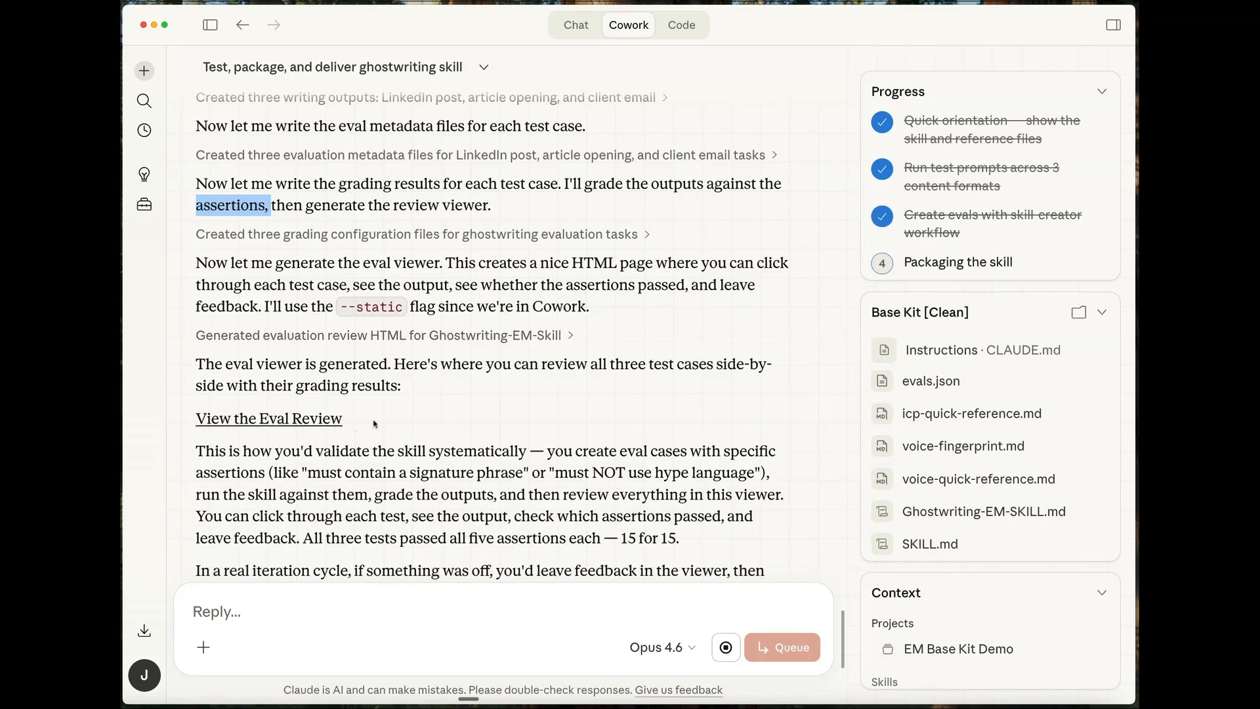
pyautogui.click(269, 420)
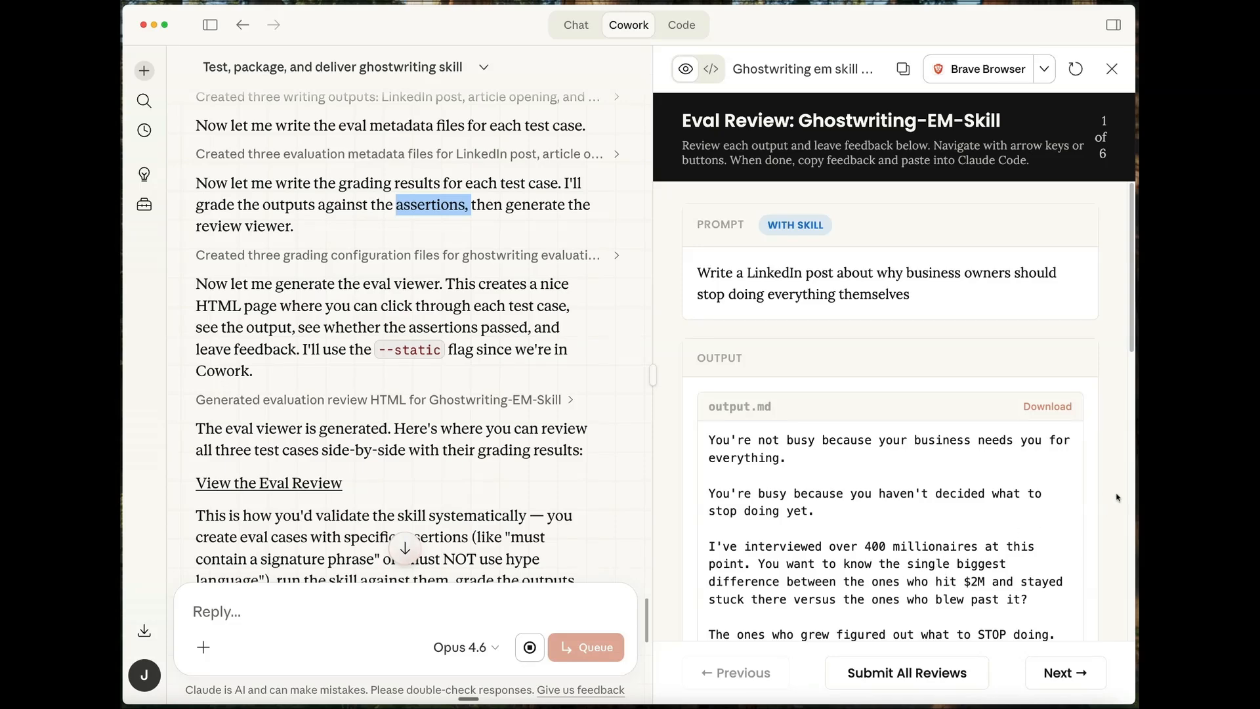
pyautogui.scroll(-10, 1114, 495)
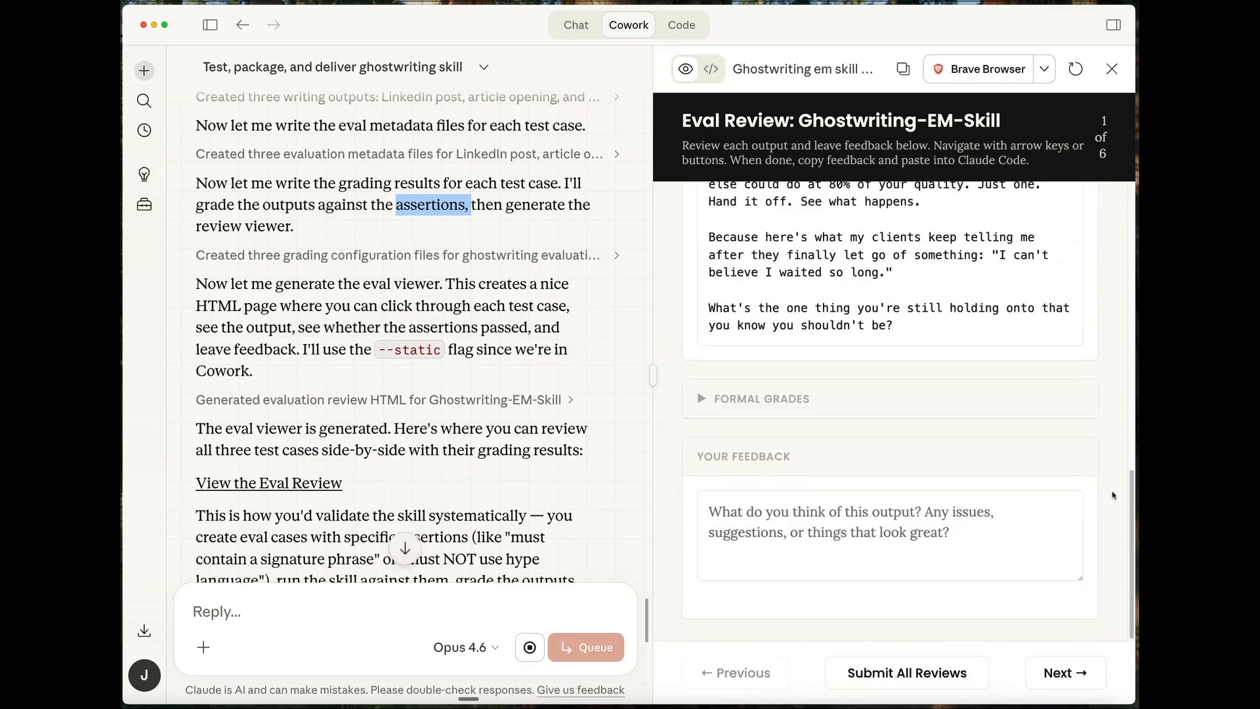
pyautogui.click(702, 401)
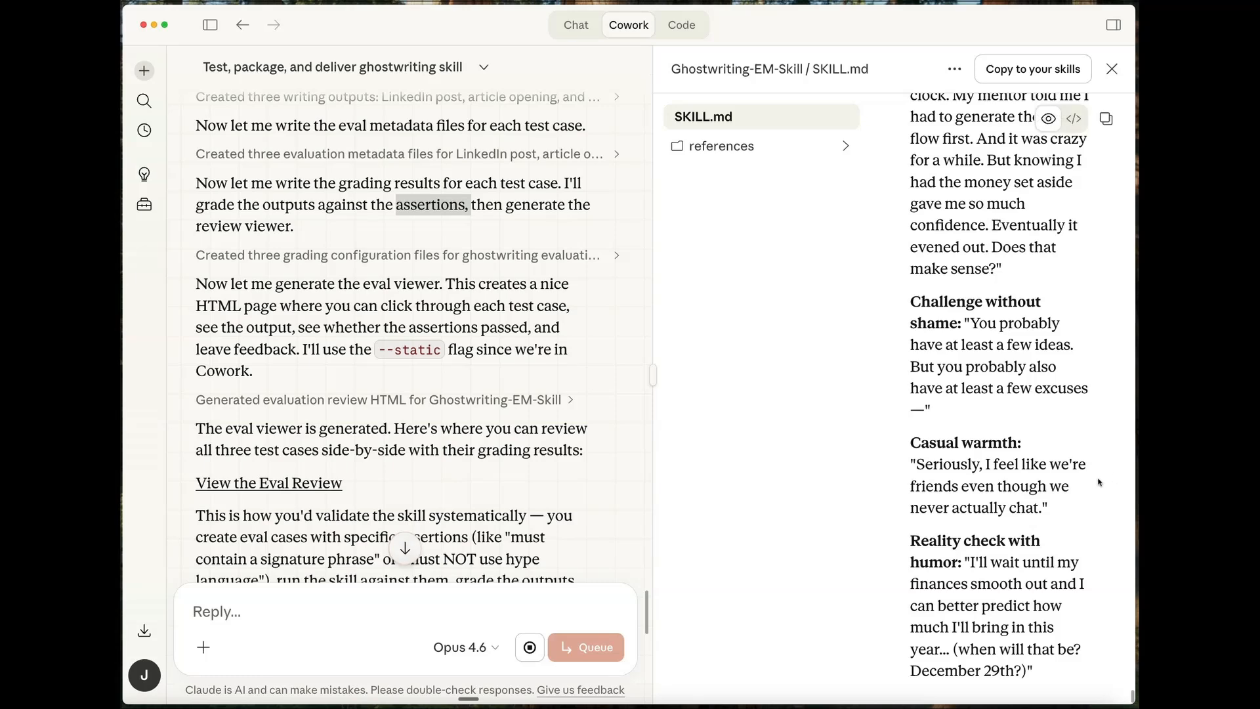
pyautogui.click(256, 485)
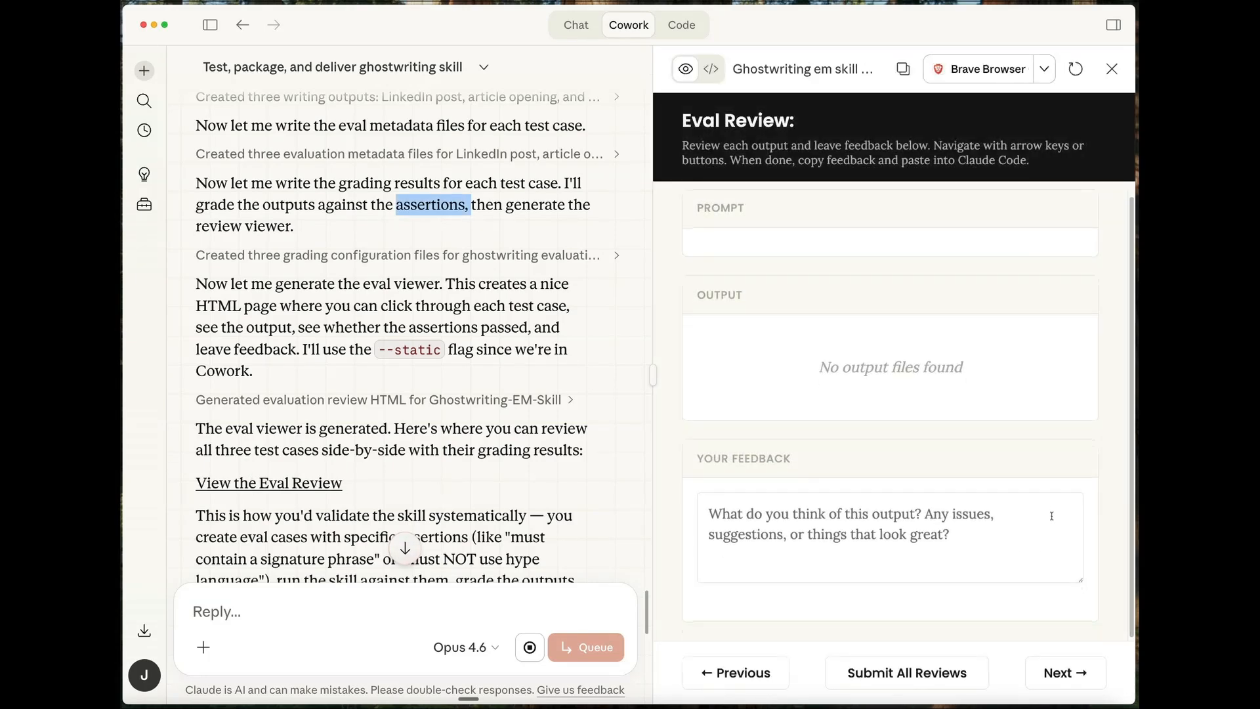
pyautogui.scroll(-3, 1107, 477)
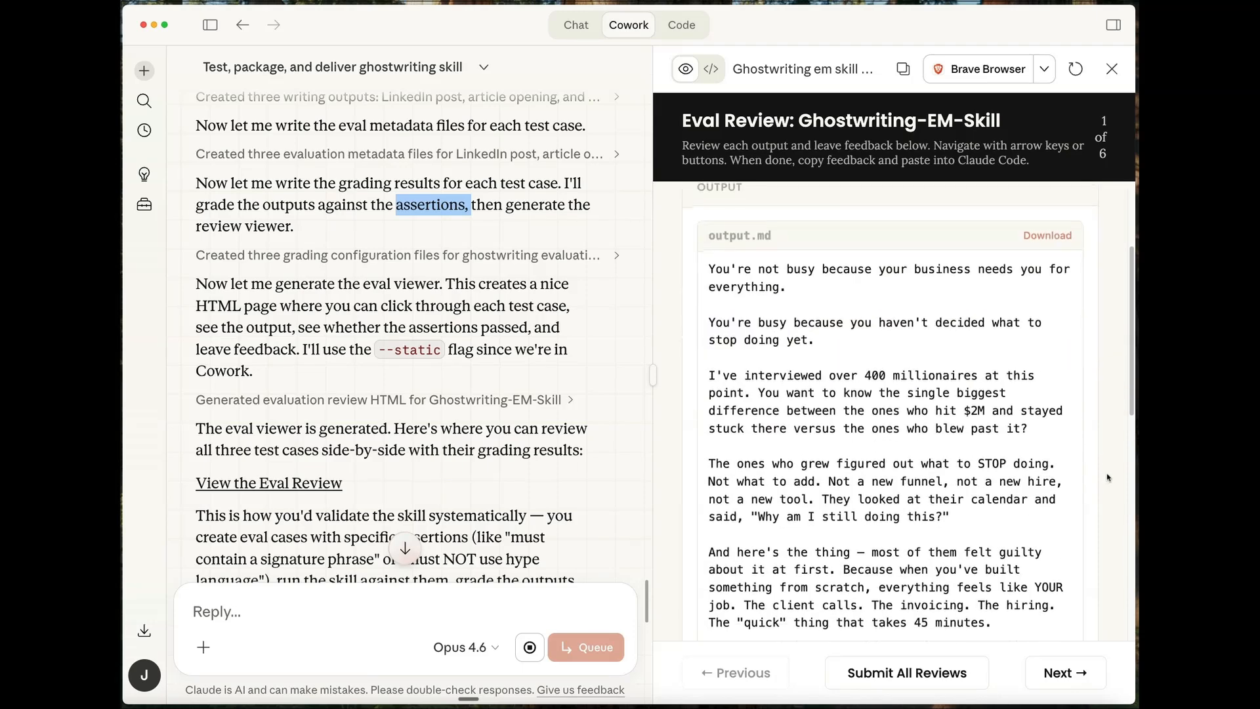
pyautogui.scroll(-10, 1108, 478)
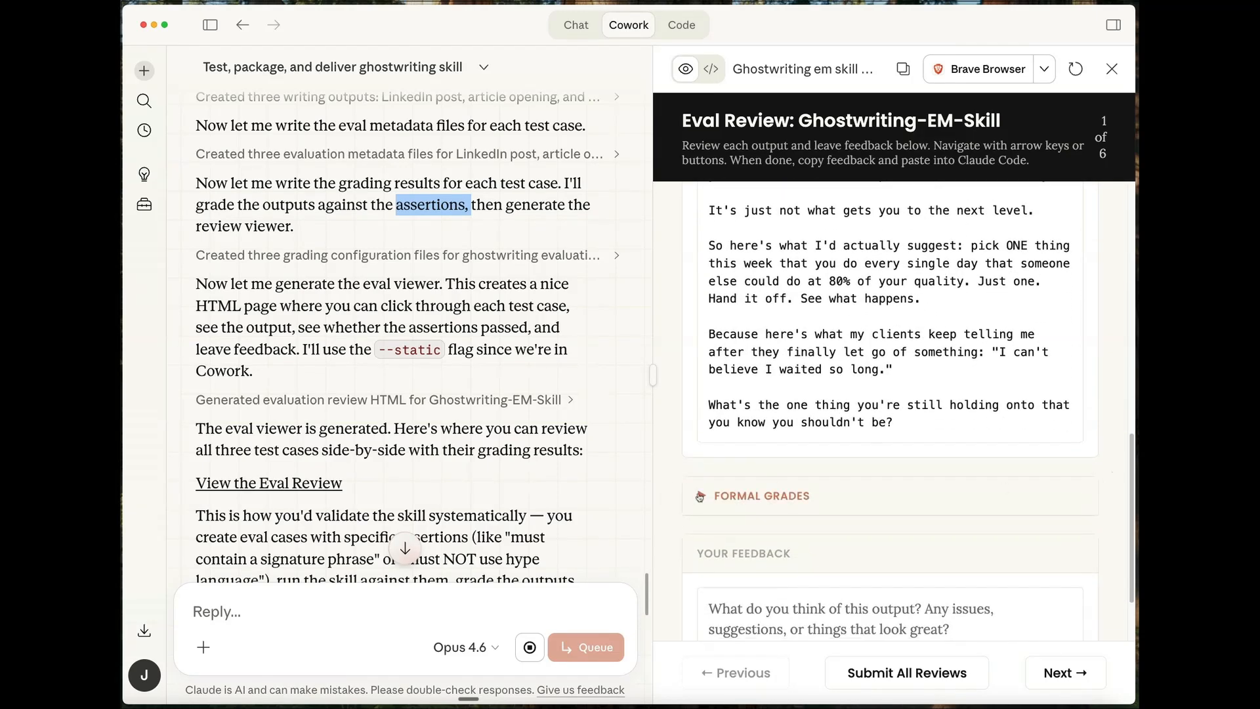
# - Expand the formal grades of the first test case and review each assertion down to the feedback field
pyautogui.click(700, 496)
pyautogui.scroll(-5, 1033, 548)
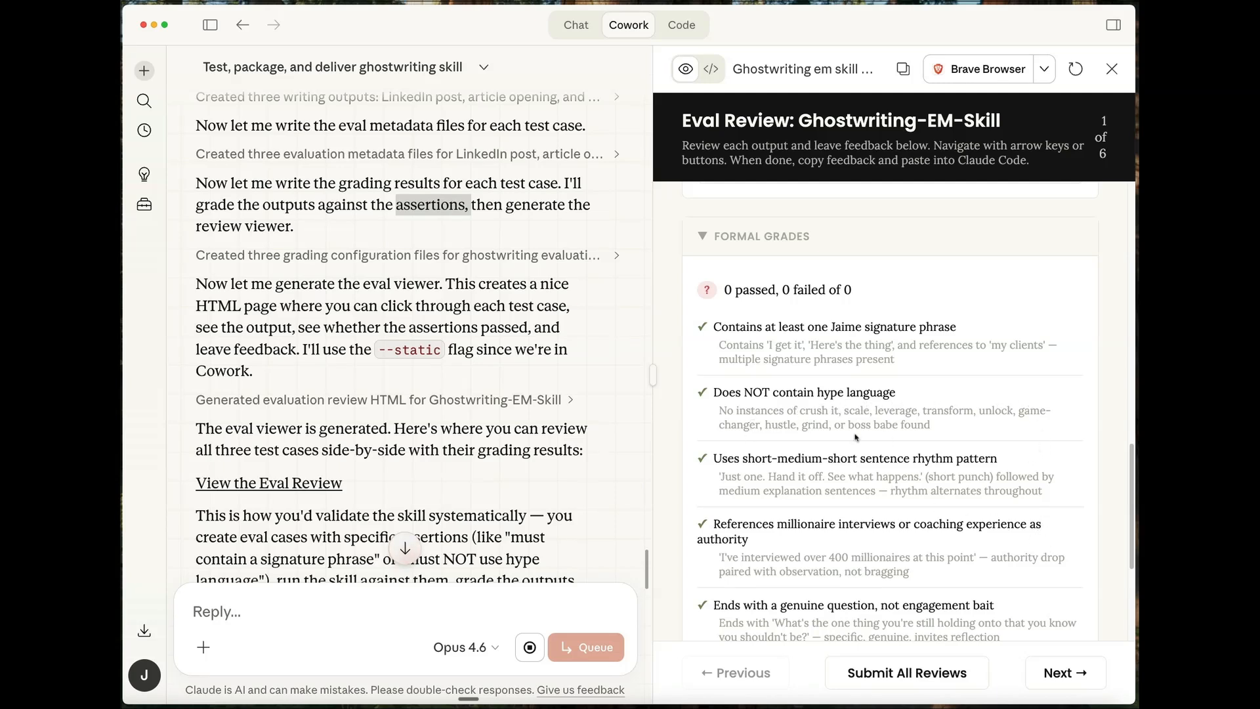
pyautogui.scroll(-3, 1049, 489)
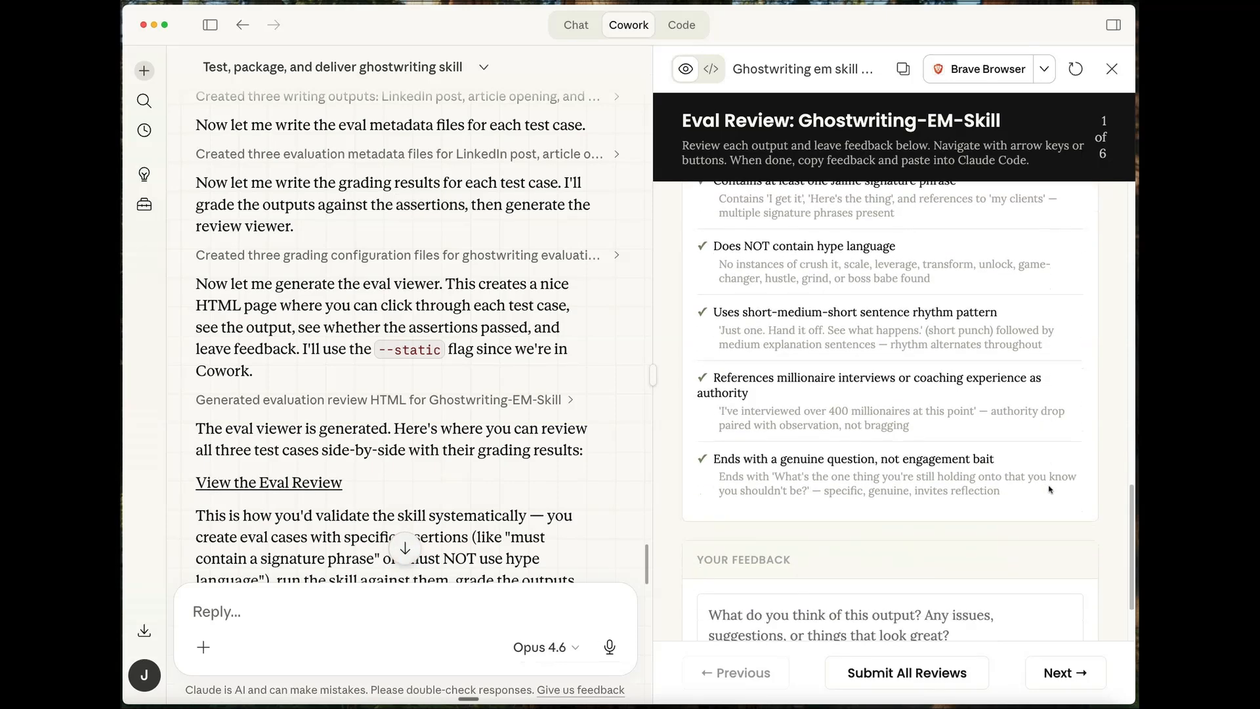
pyautogui.scroll(-2, 1048, 489)
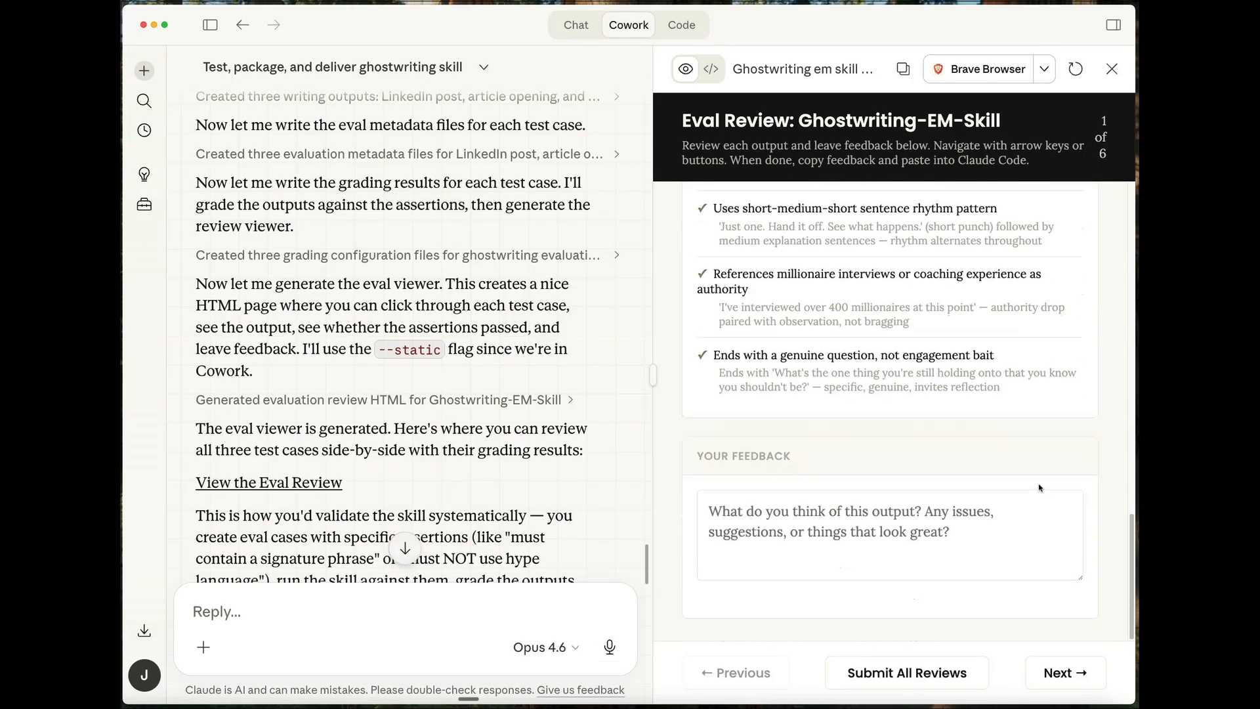
pyautogui.click(806, 544)
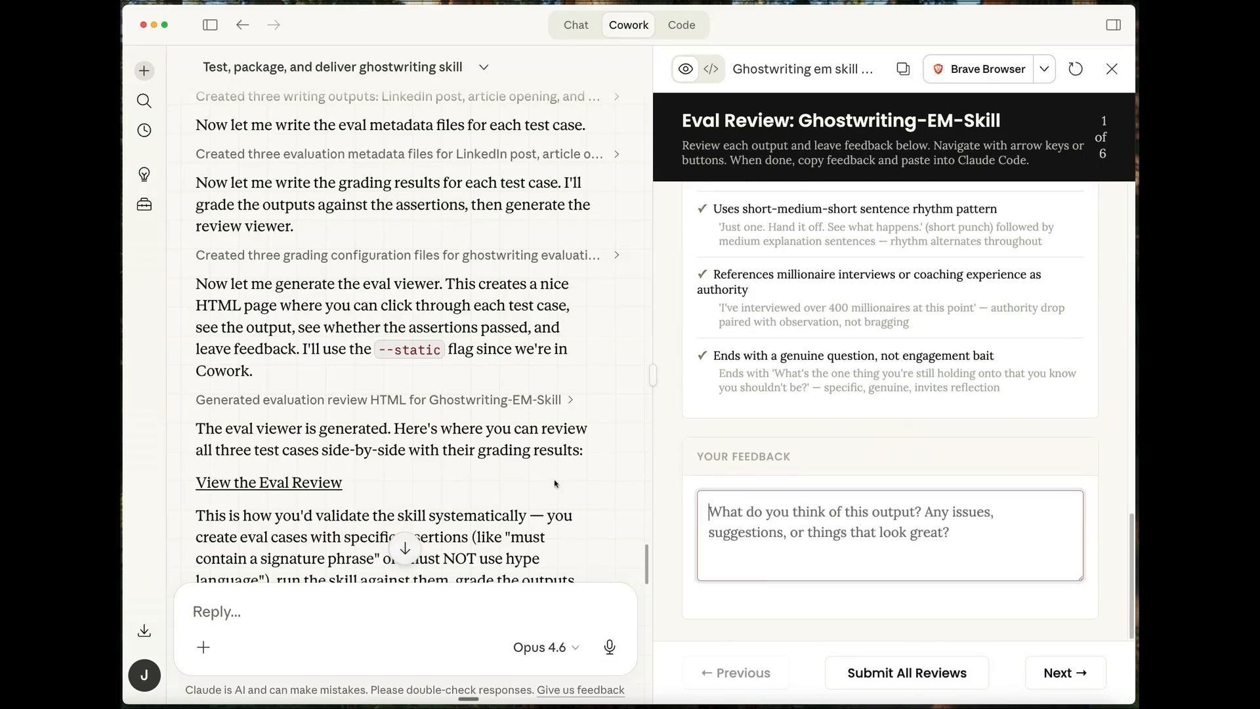
# - Read through the rest of the response, covering skill packaging, skill presentation and the closing summary of what was built
pyautogui.scroll(-5, 559, 482)
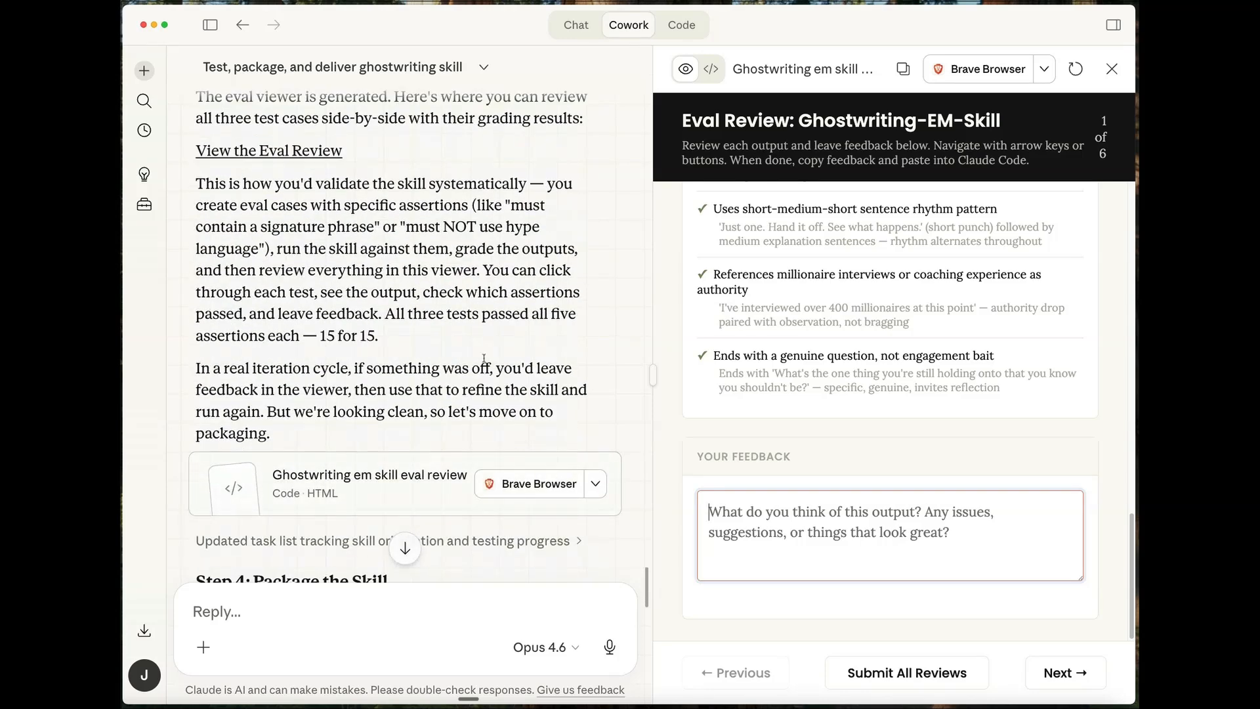
pyautogui.click(358, 491)
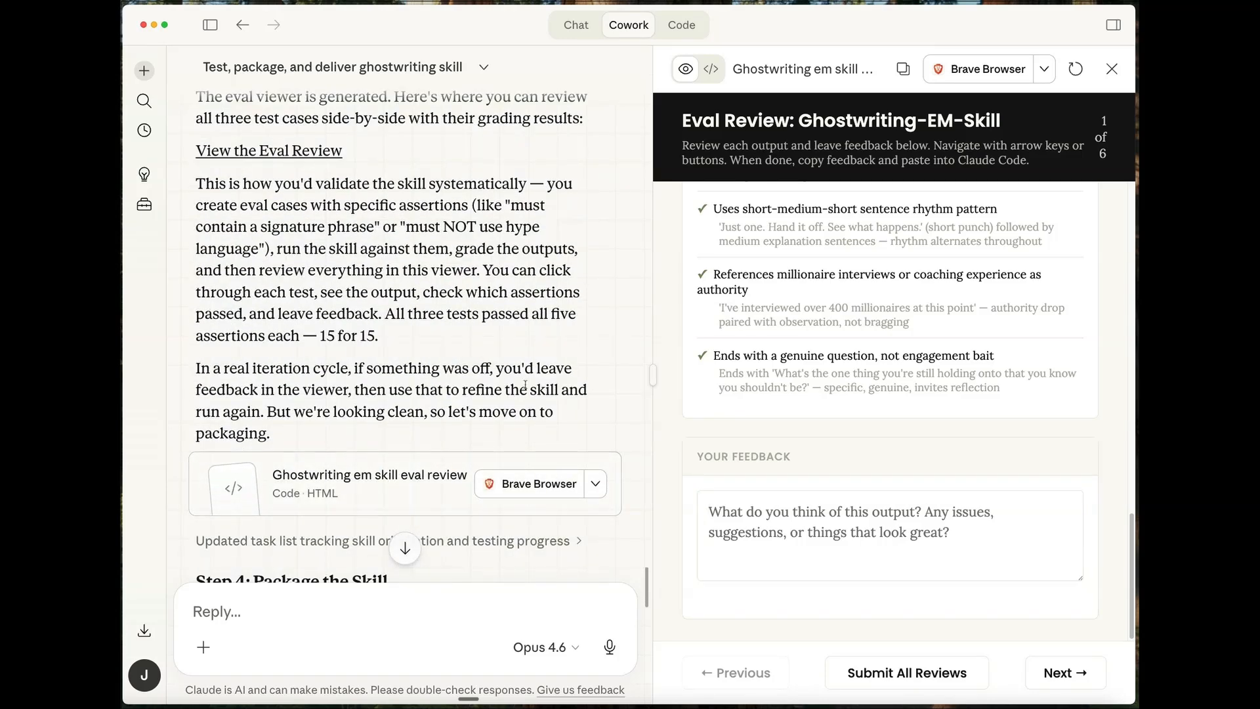
pyautogui.scroll(-10, 525, 384)
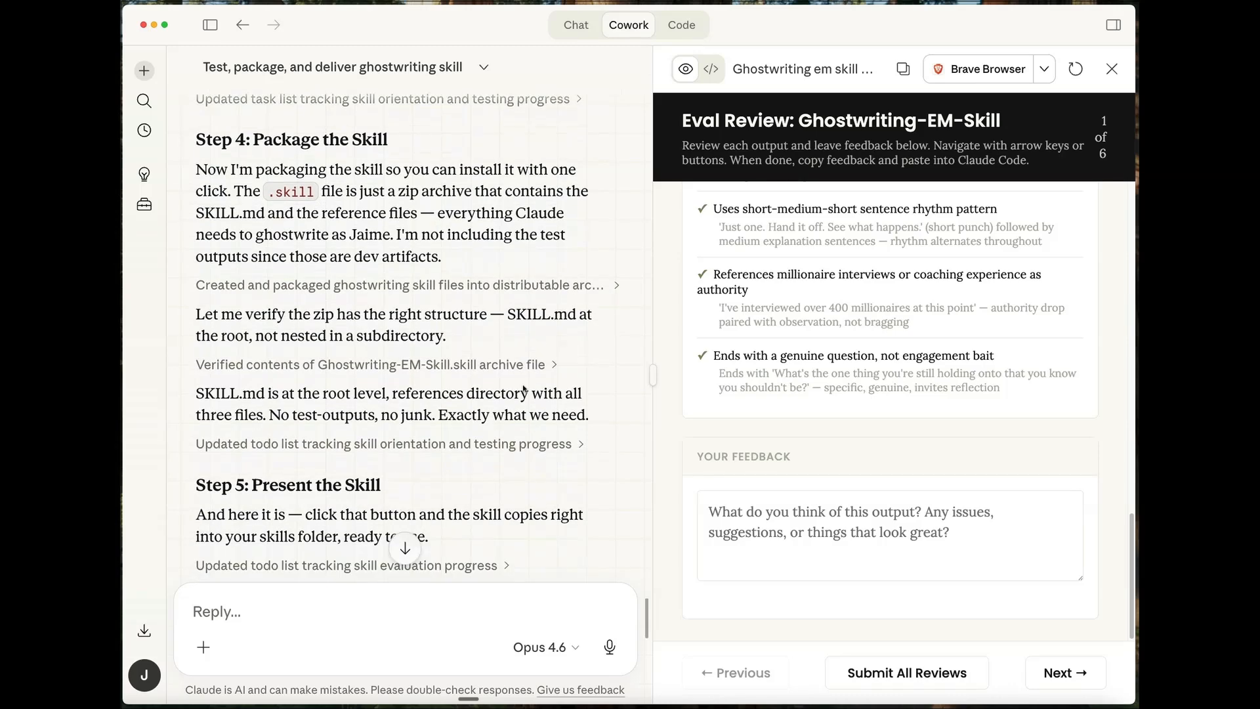
pyautogui.scroll(3, 524, 388)
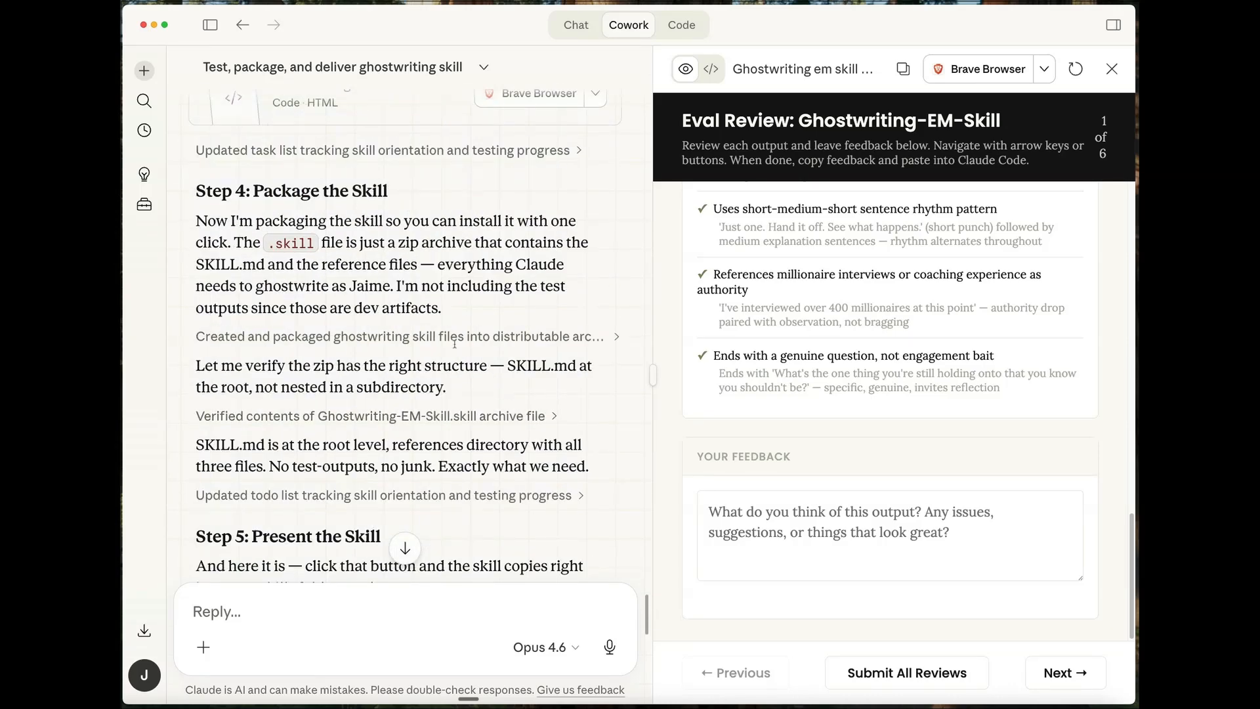
pyautogui.scroll(-4, 578, 512)
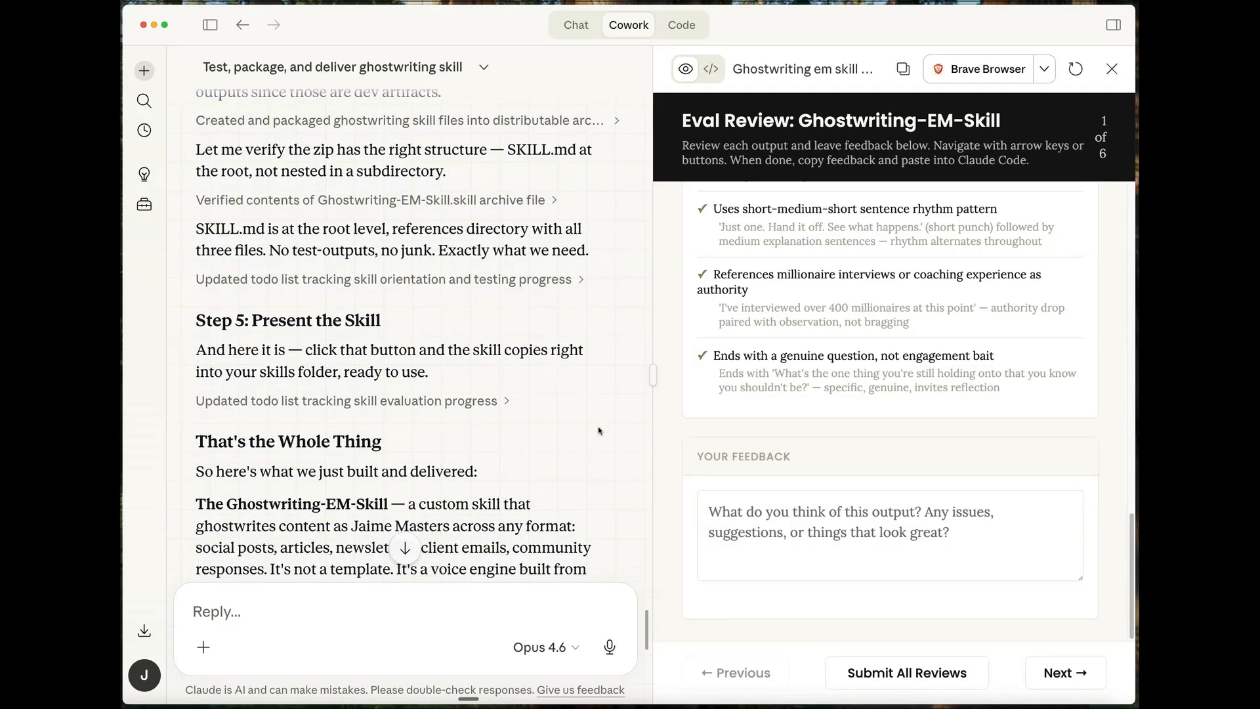
pyautogui.scroll(-3, 555, 428)
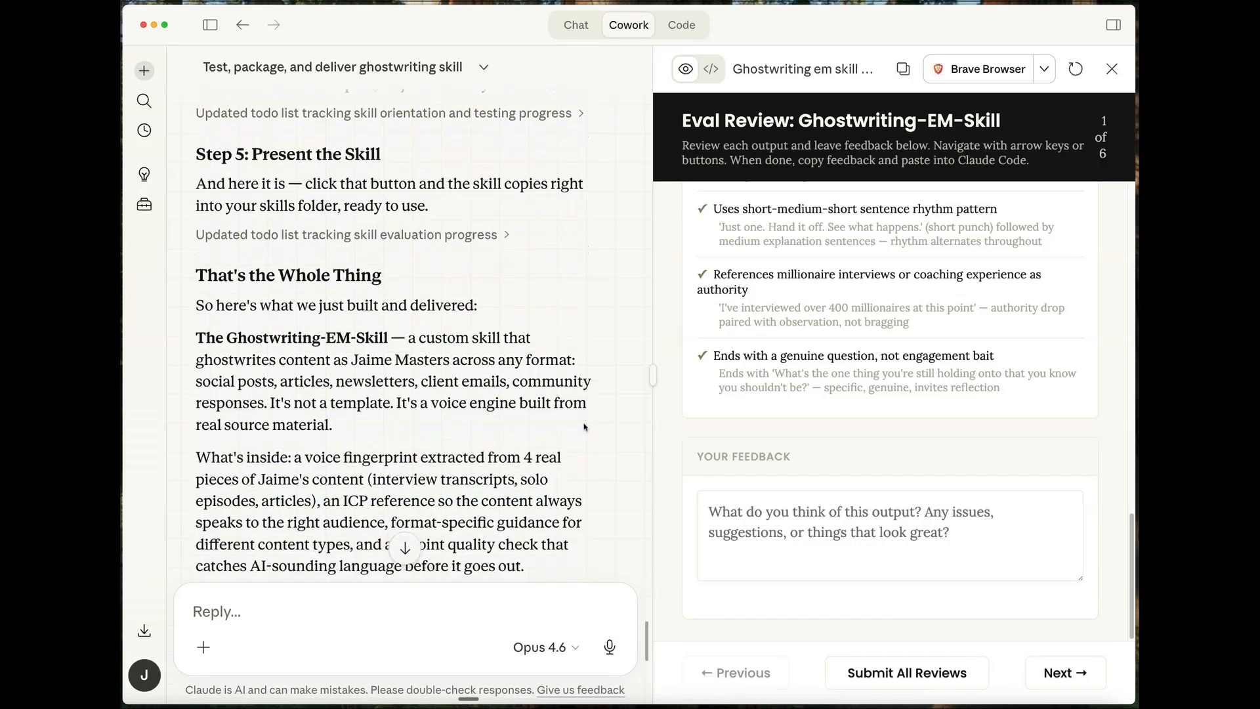
pyautogui.scroll(-2, 584, 427)
pyautogui.scroll(-2, 586, 427)
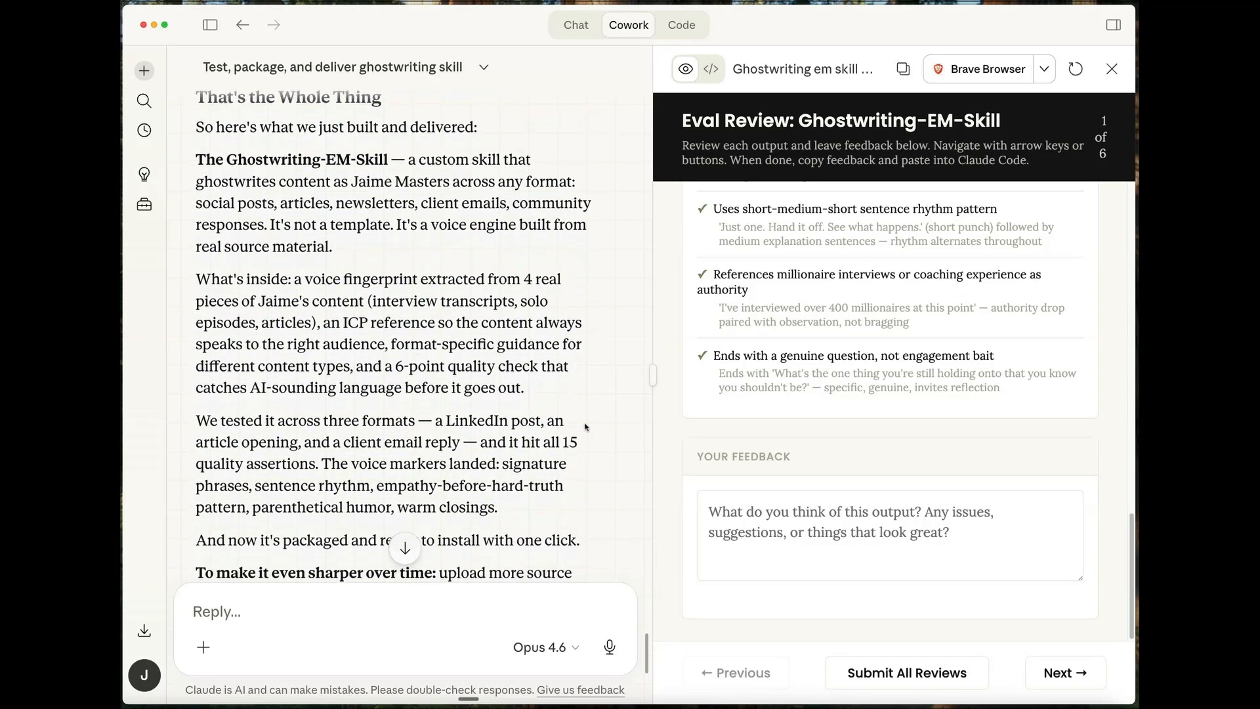
# - Close the eval review and highlight the advice on making the skill sharper over time by uploading more source material
pyautogui.click(1112, 69)
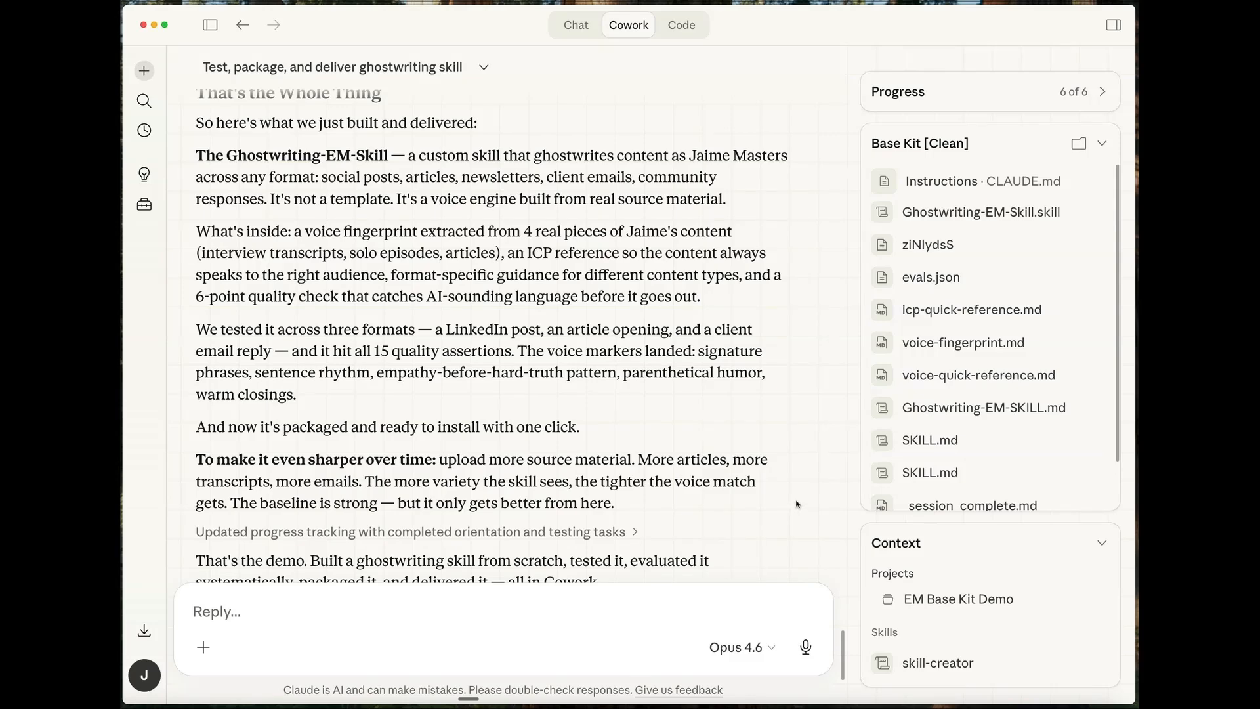
pyautogui.scroll(-3, 797, 504)
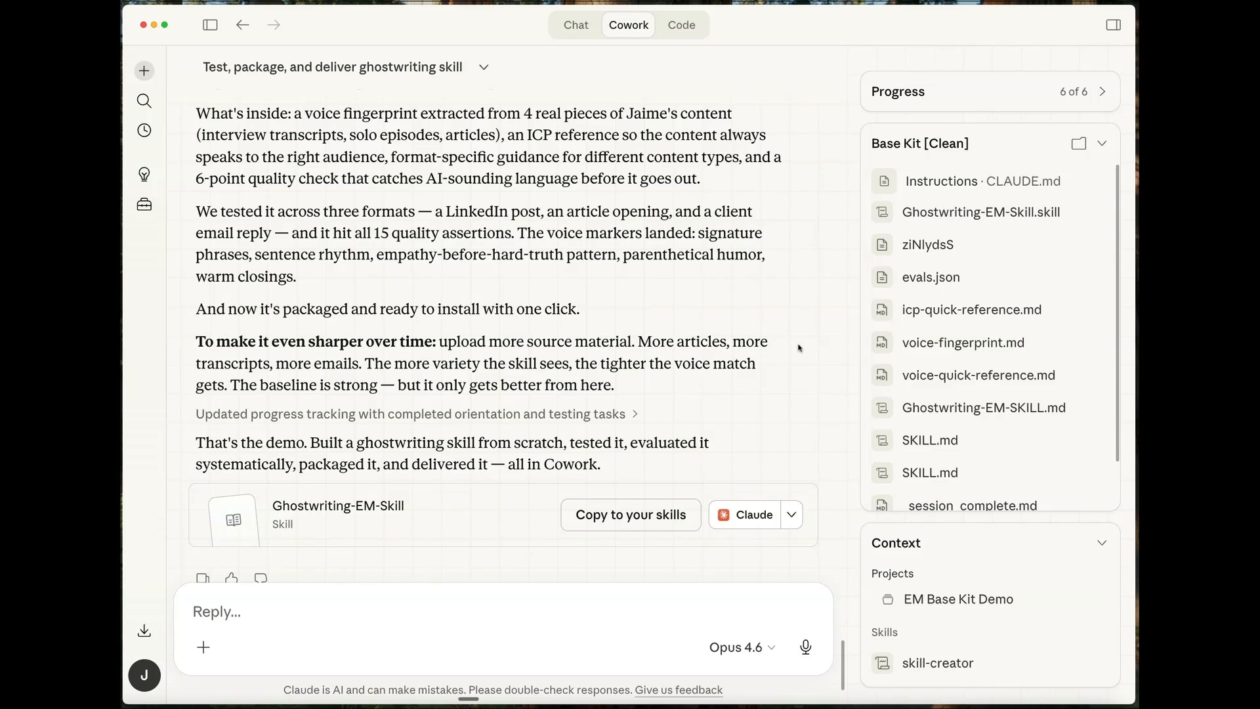
pyautogui.moveTo(199, 343); pyautogui.dragTo(748, 389)
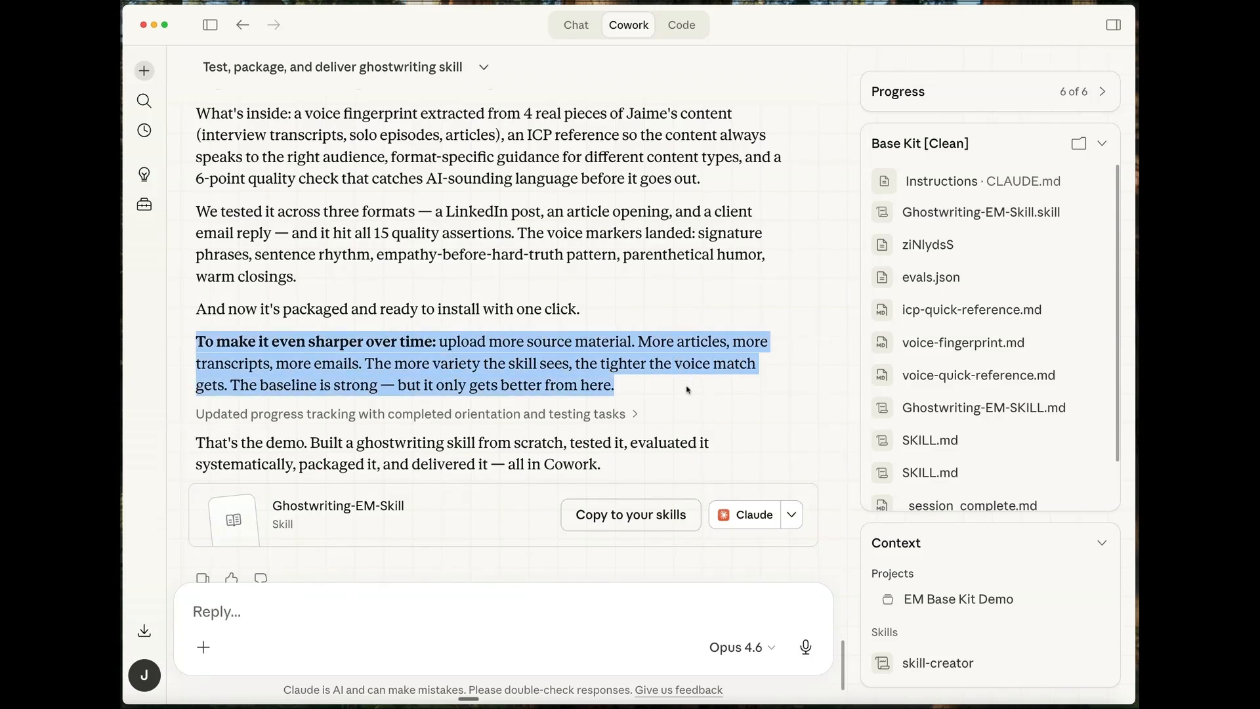
pyautogui.click(764, 426)
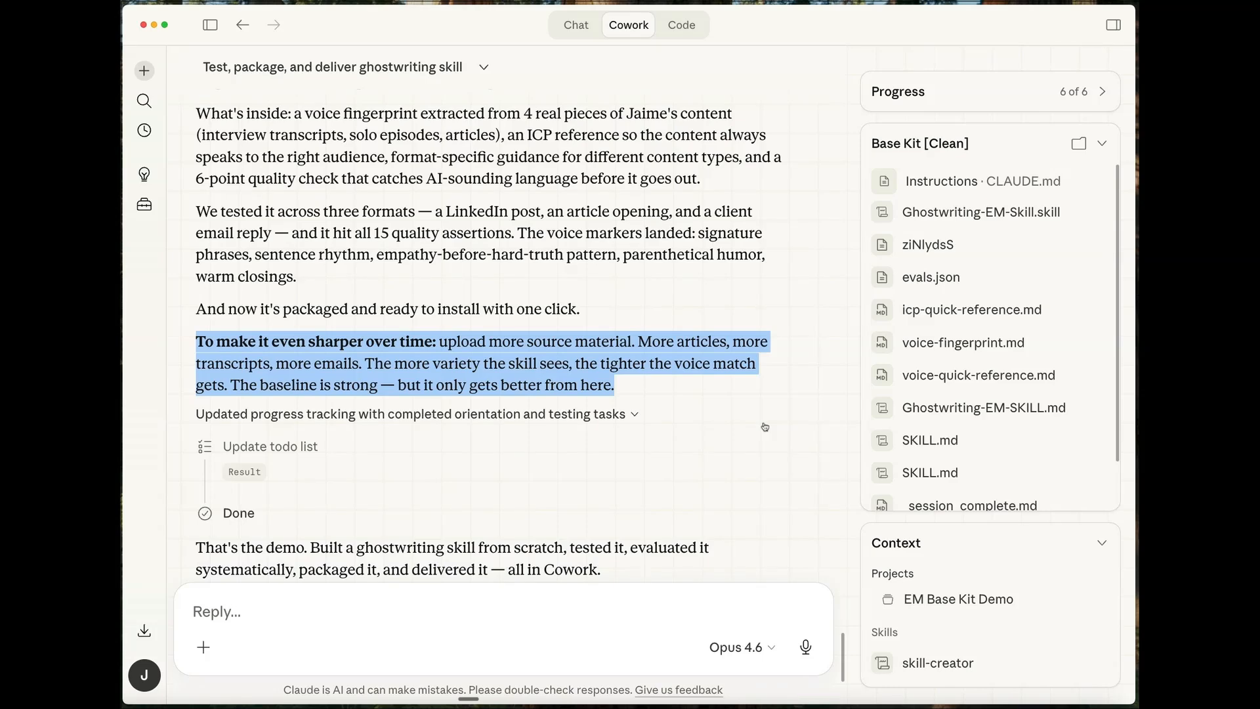
# - Try to copy Ghostwriting-EM-Skill to your skills and take a screenshot of the SKILL.md name and description errors
pyautogui.click(654, 374)
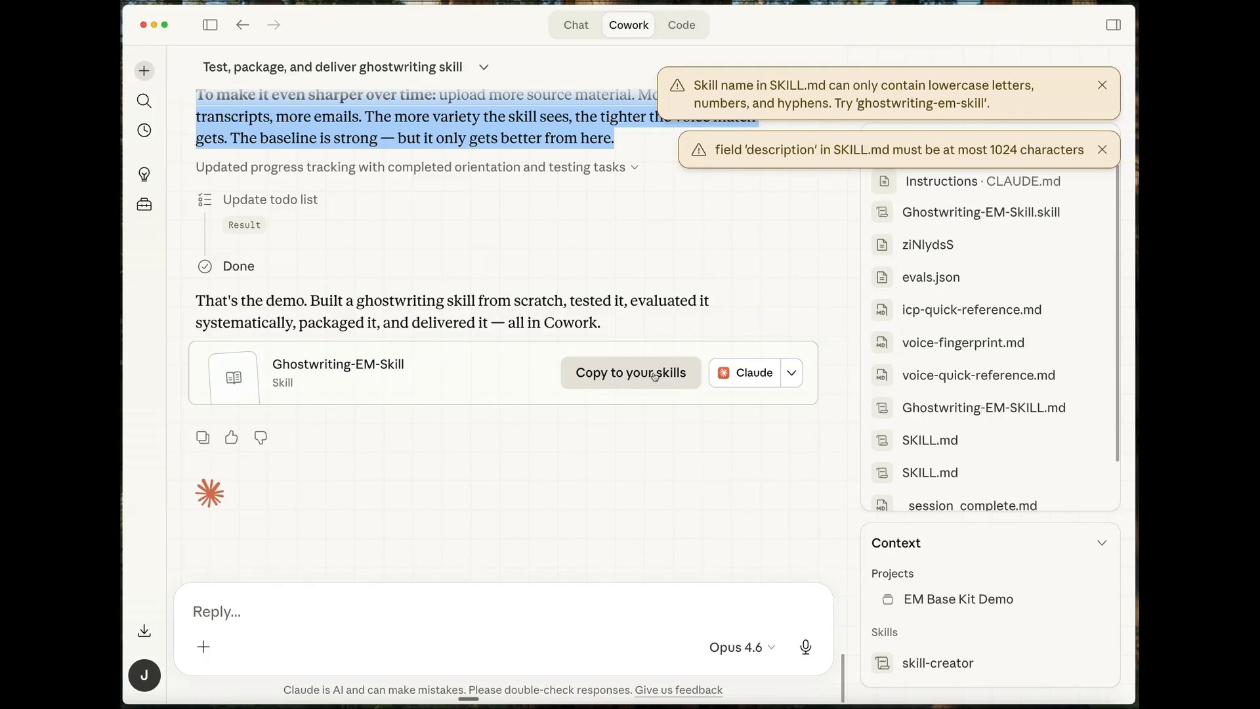
pyautogui.click(649, 375)
pyautogui.press('super+shift+4')
pyautogui.moveTo(642, 55); pyautogui.dragTo(1132, 197)
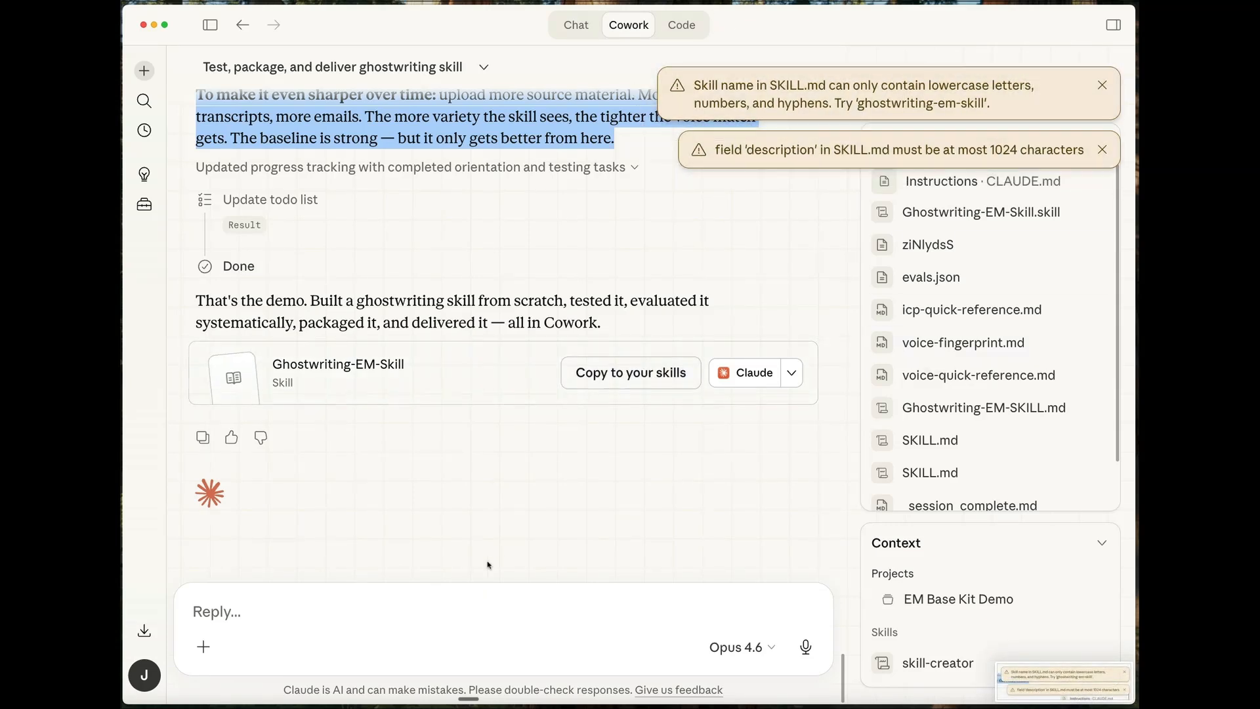
# - Attach the screenshot of the SKILL.md errors to the reply in the ghostwriting skill task
pyautogui.click(340, 599)
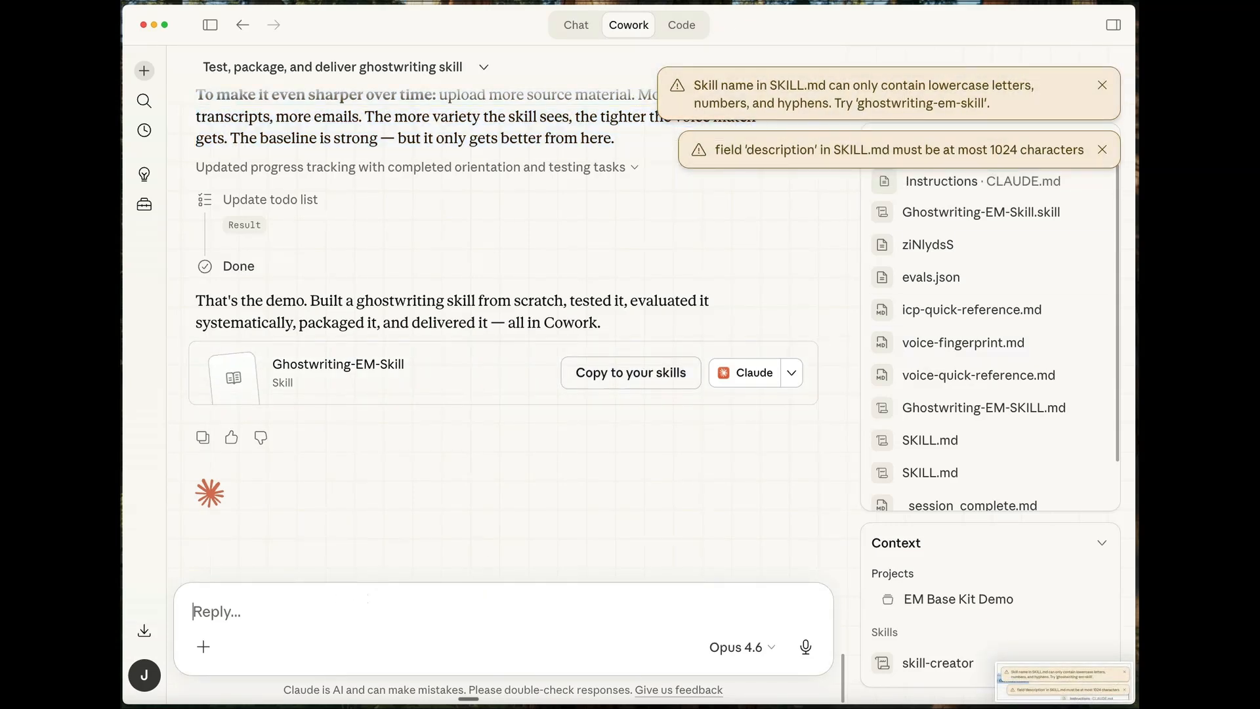
pyautogui.press('super+Tab')
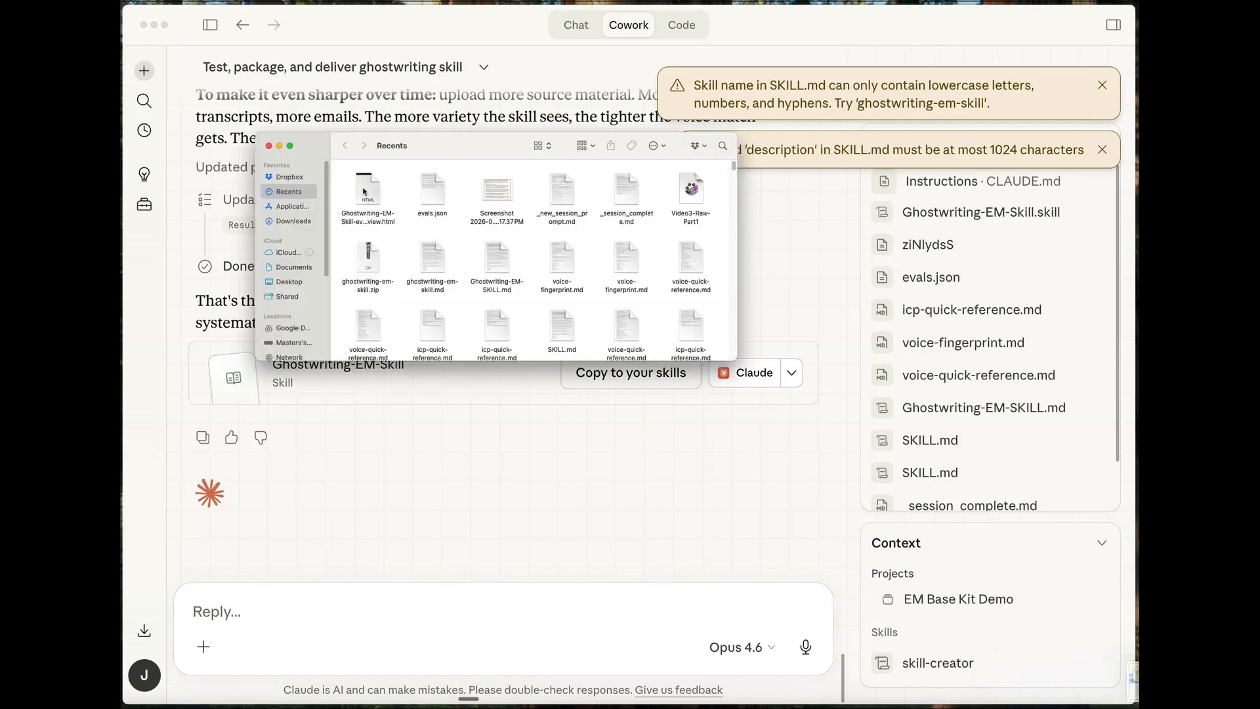
pyautogui.moveTo(364, 192); pyautogui.dragTo(312, 595)
pyautogui.click(279, 146)
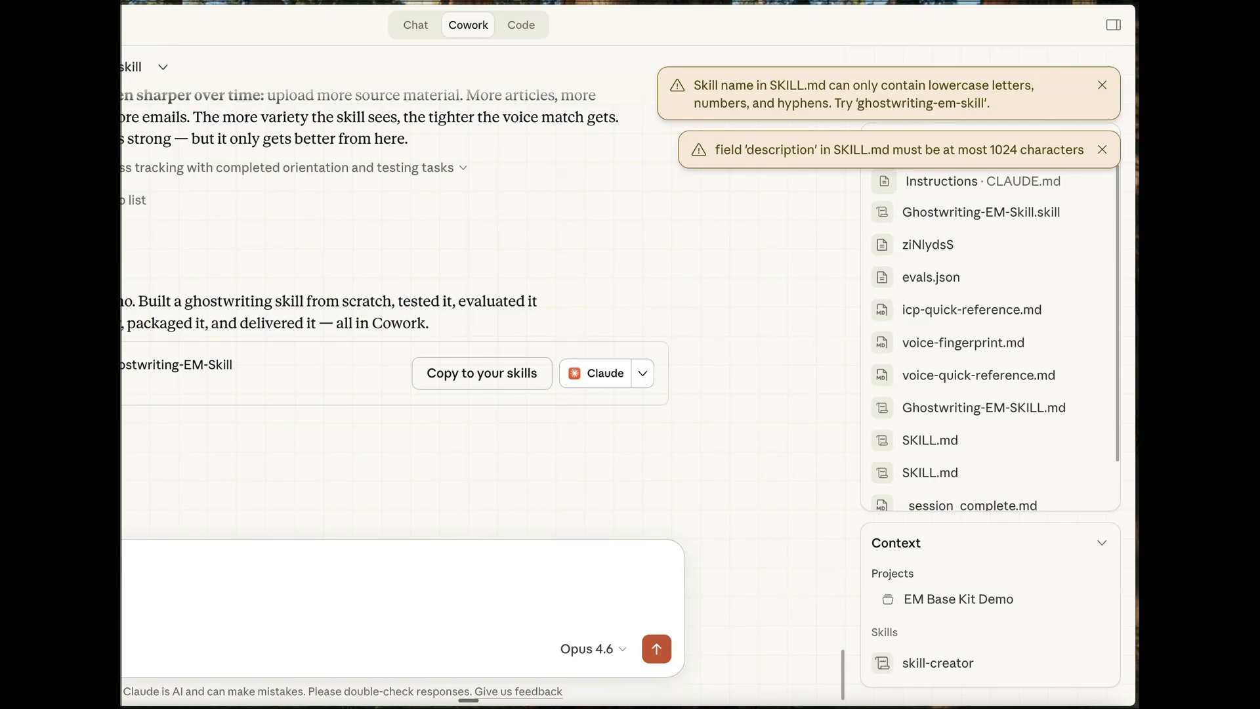
pyautogui.moveTo(0, 342); pyautogui.dragTo(125, 342)
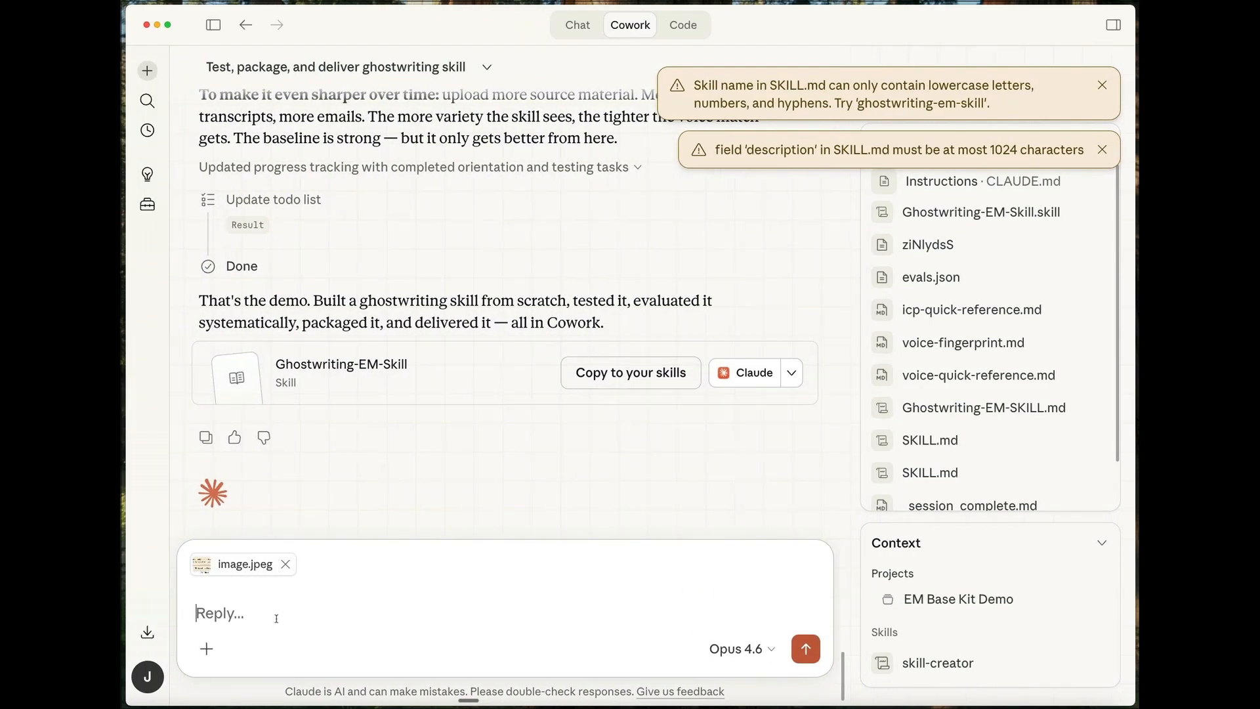
# - Send the message "This is the error I get when i try to copy to my skills - please help fix it"
pyautogui.write('This is the error')
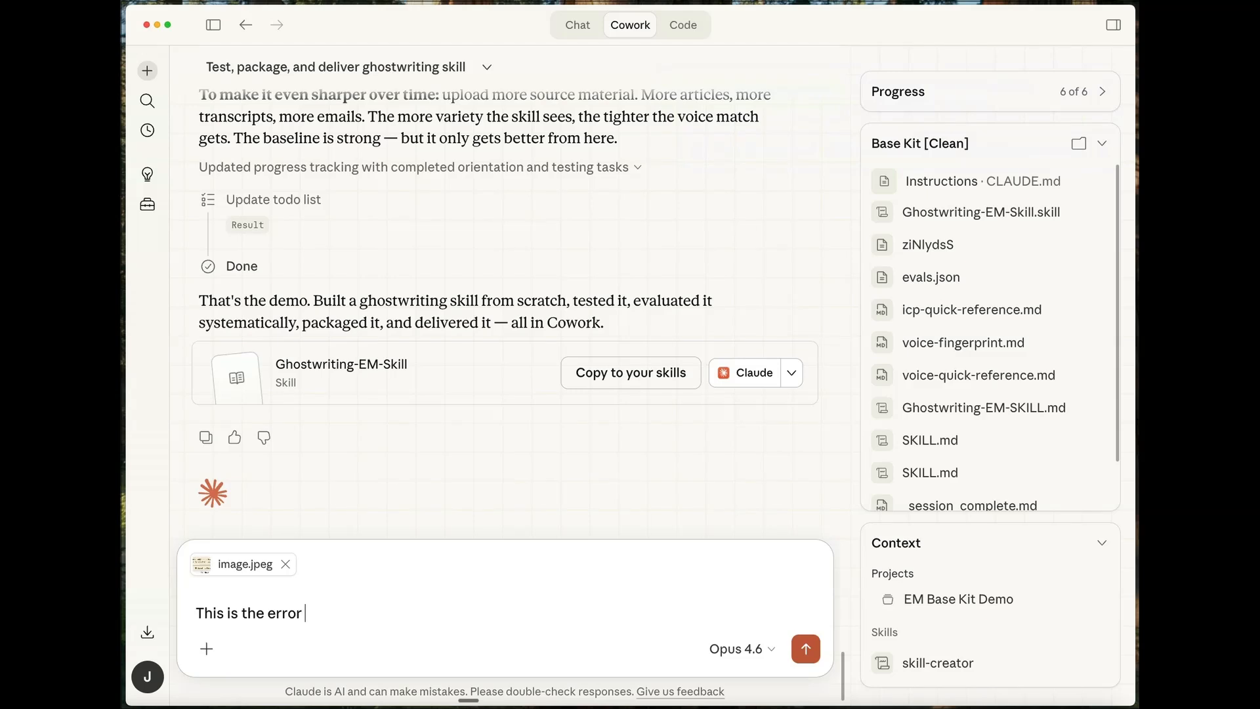
pyautogui.write(' I get when i try to put')
pyautogui.press('BackSpace')
pyautogui.press('BackSpace')
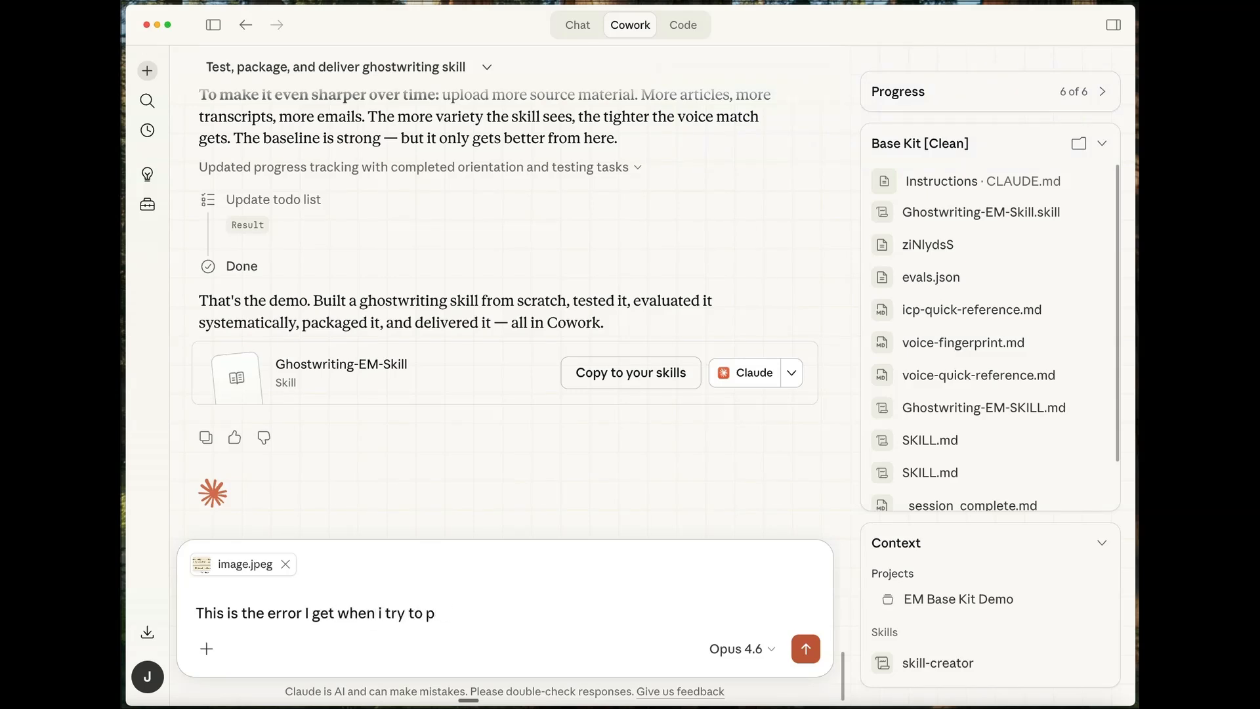
pyautogui.write('copy to my skills - please help')
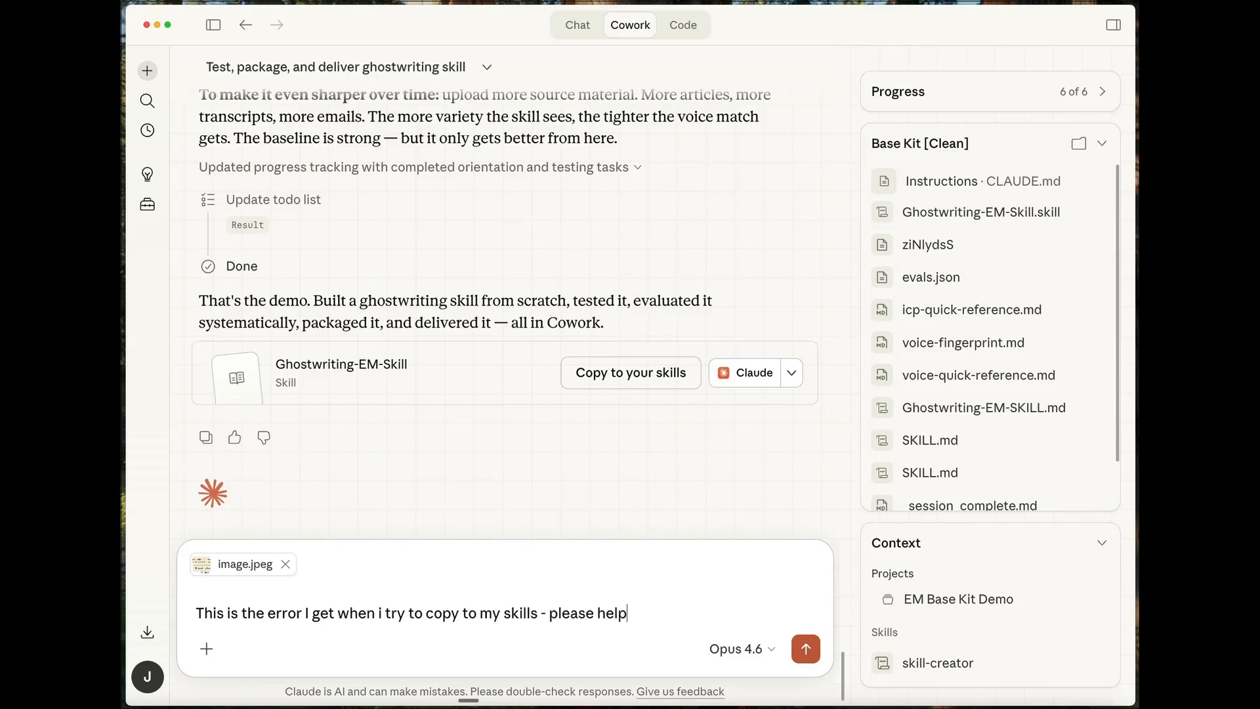
pyautogui.write(' fix it')
pyautogui.press('Return')
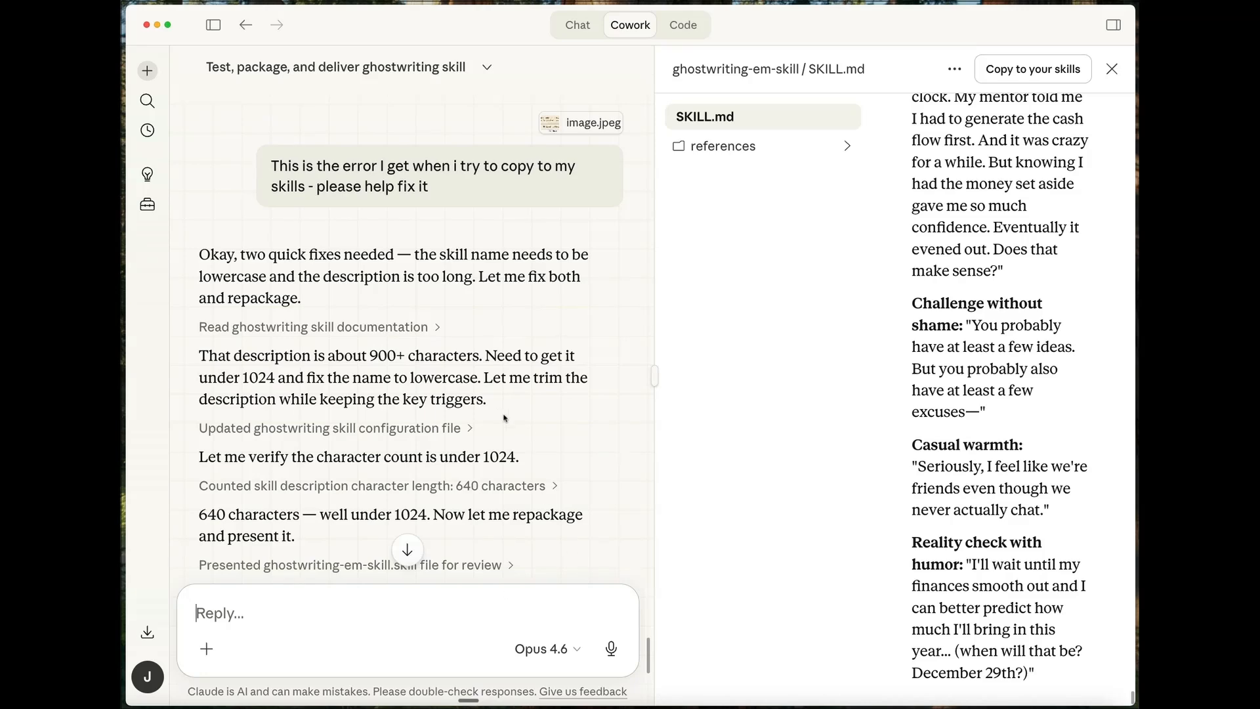
# - Review the listed fixes, close the SKILL.md preview, and copy the repackaged ghostwriting-em-skill to your skills
pyautogui.scroll(-5, 553, 431)
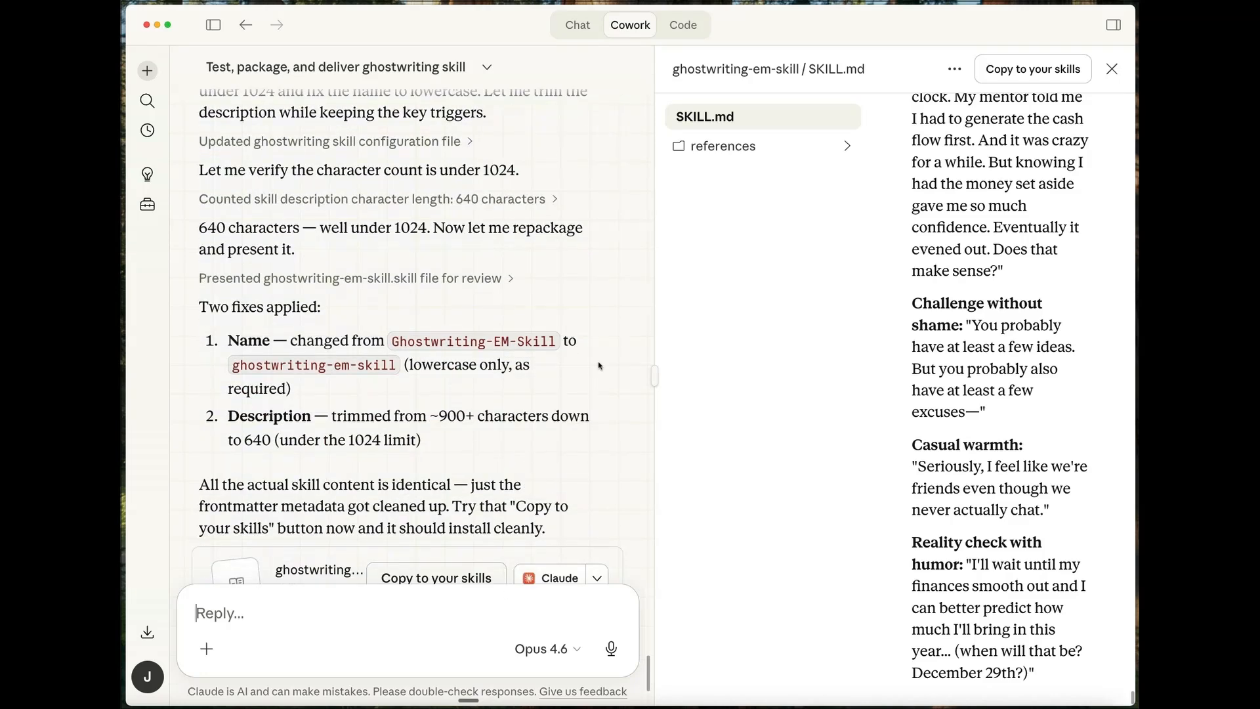
pyautogui.click(1112, 69)
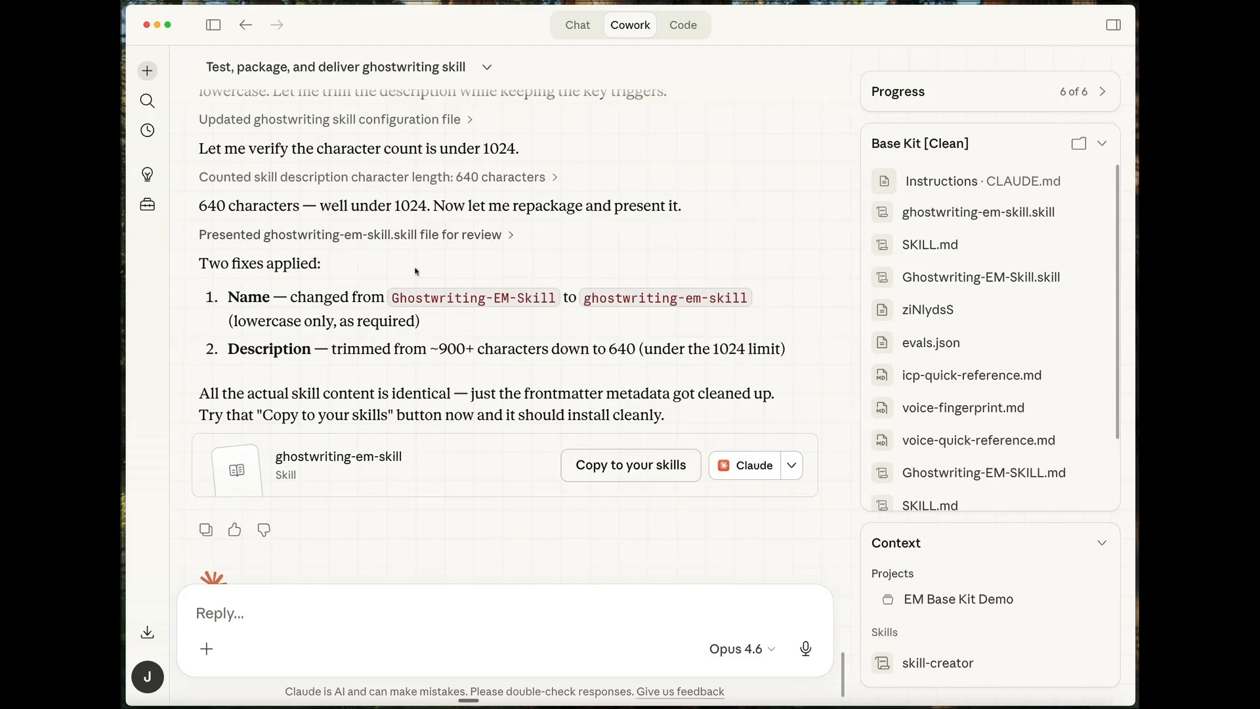
pyautogui.click(644, 466)
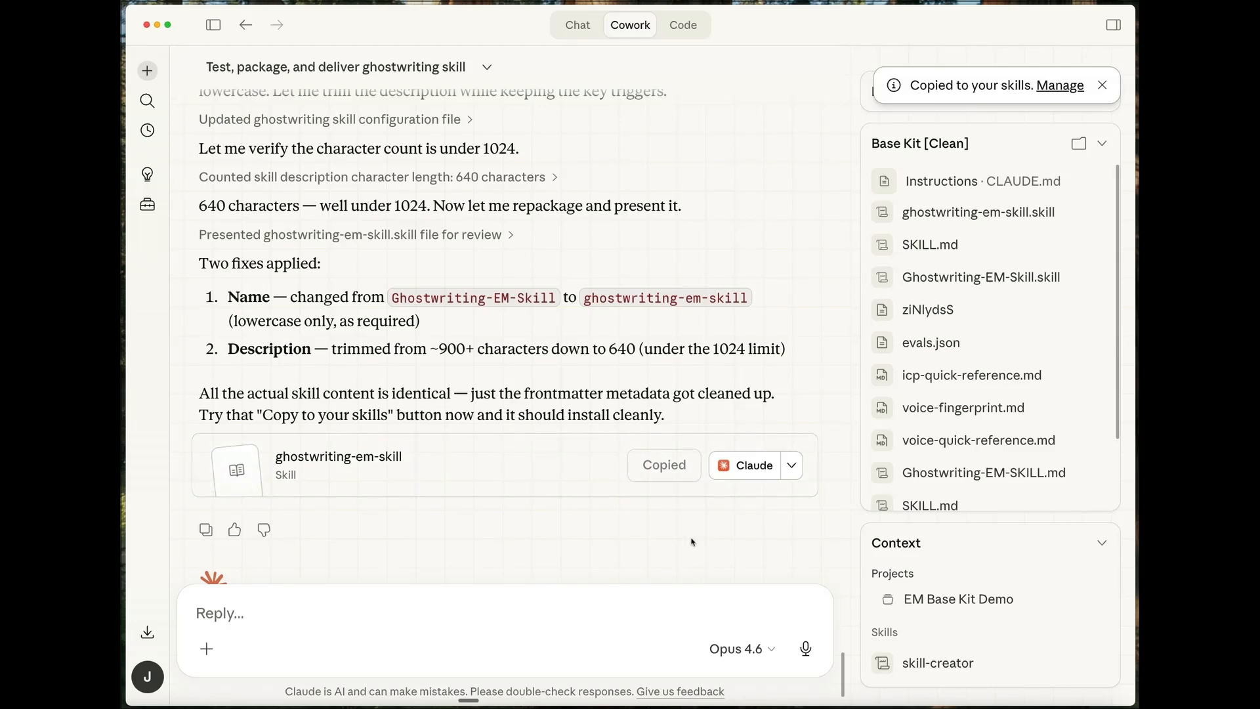
# - Open the copied ghostwriting-em-skill in the skills manager, try it in chat, and send its prefilled prompt as a new task
pyautogui.click(1058, 87)
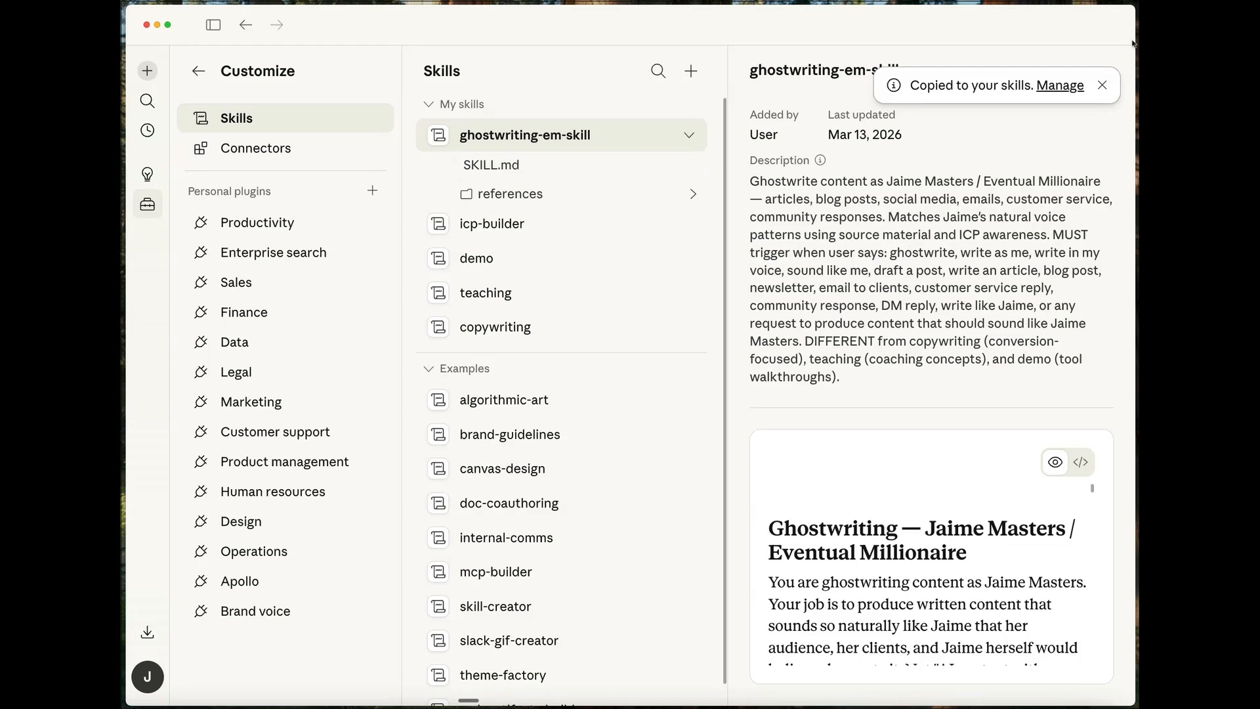
pyautogui.click(1101, 85)
pyautogui.click(1099, 76)
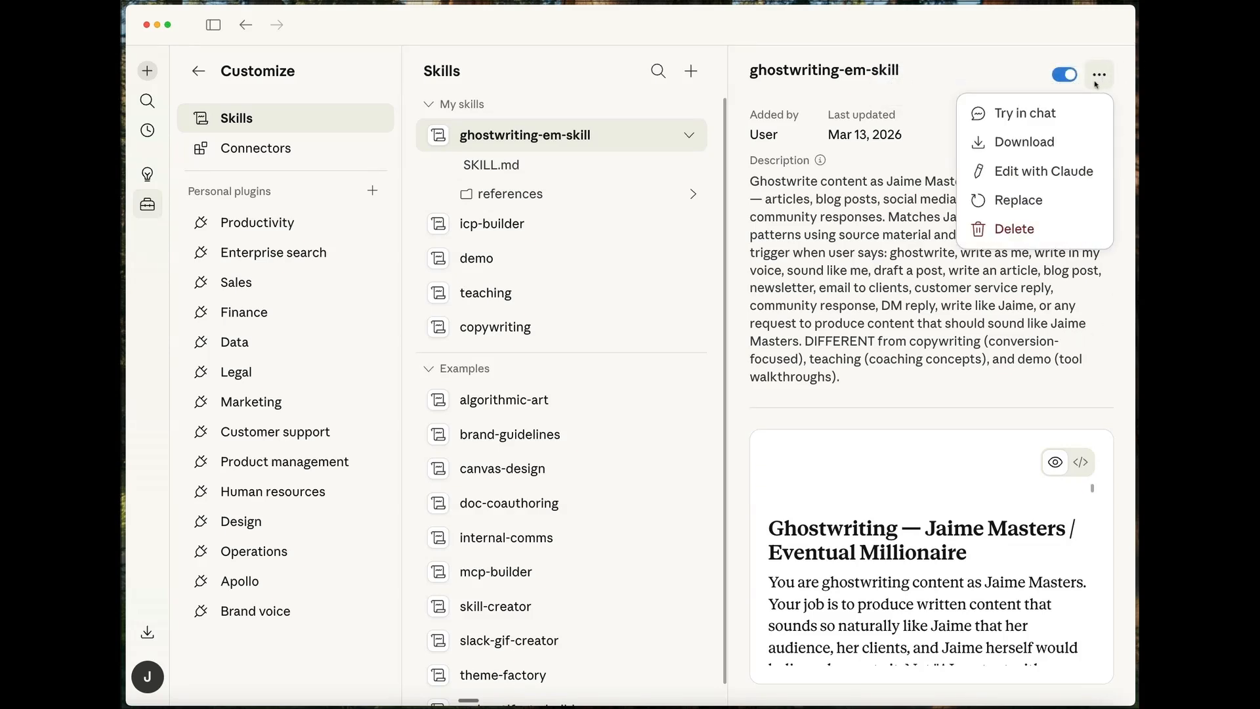
pyautogui.click(1025, 119)
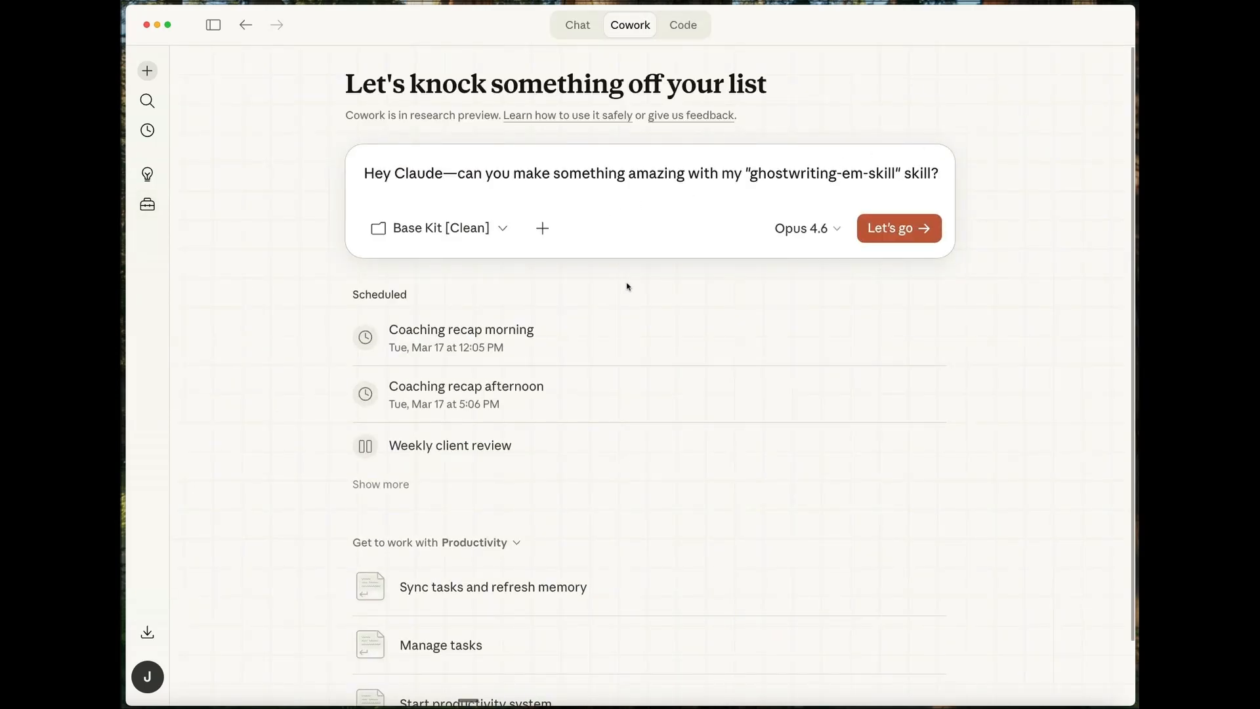
pyautogui.click(900, 229)
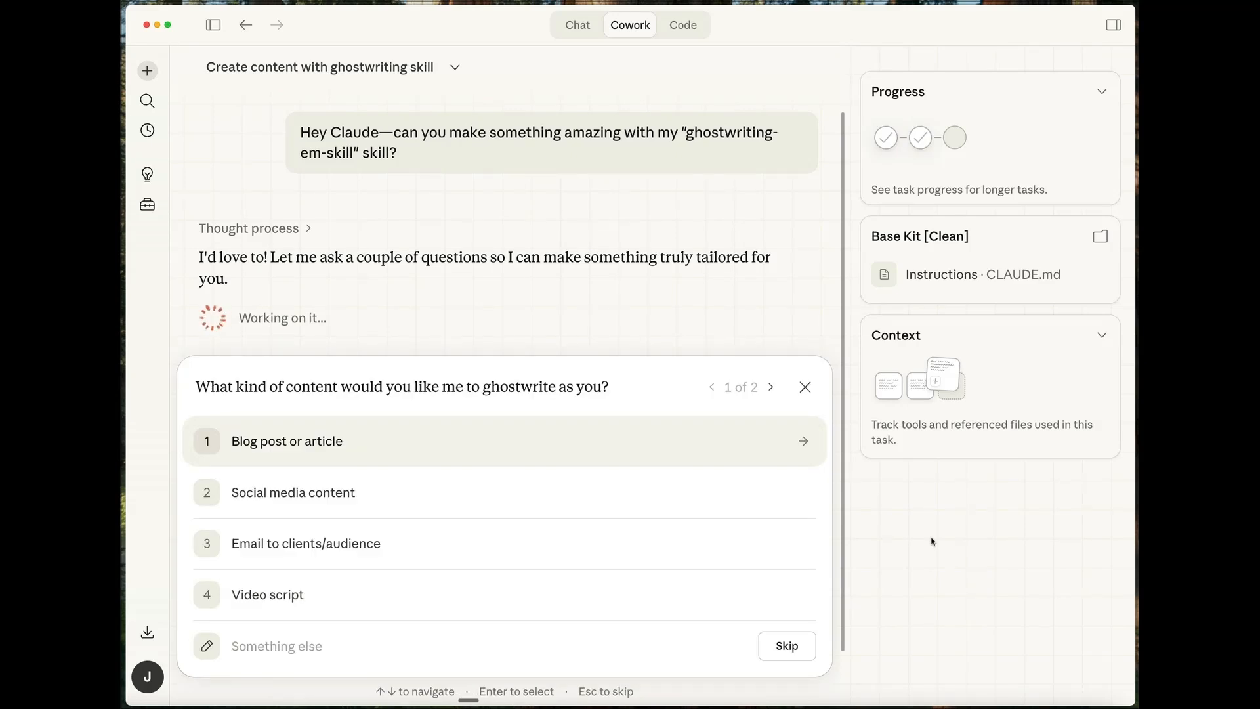
# - Answer the content questions with "Blog post or article" and the topic "Lessons from millionaires", and follow the task's progress
pyautogui.click(299, 449)
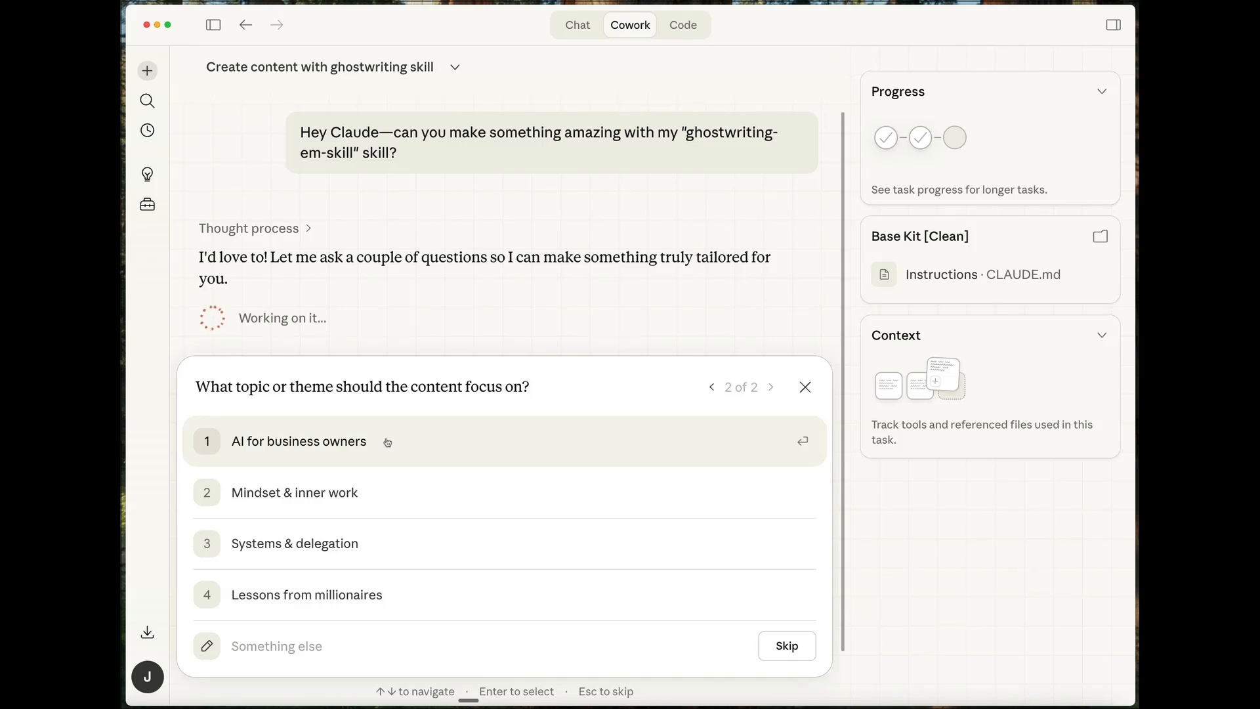
pyautogui.click(386, 596)
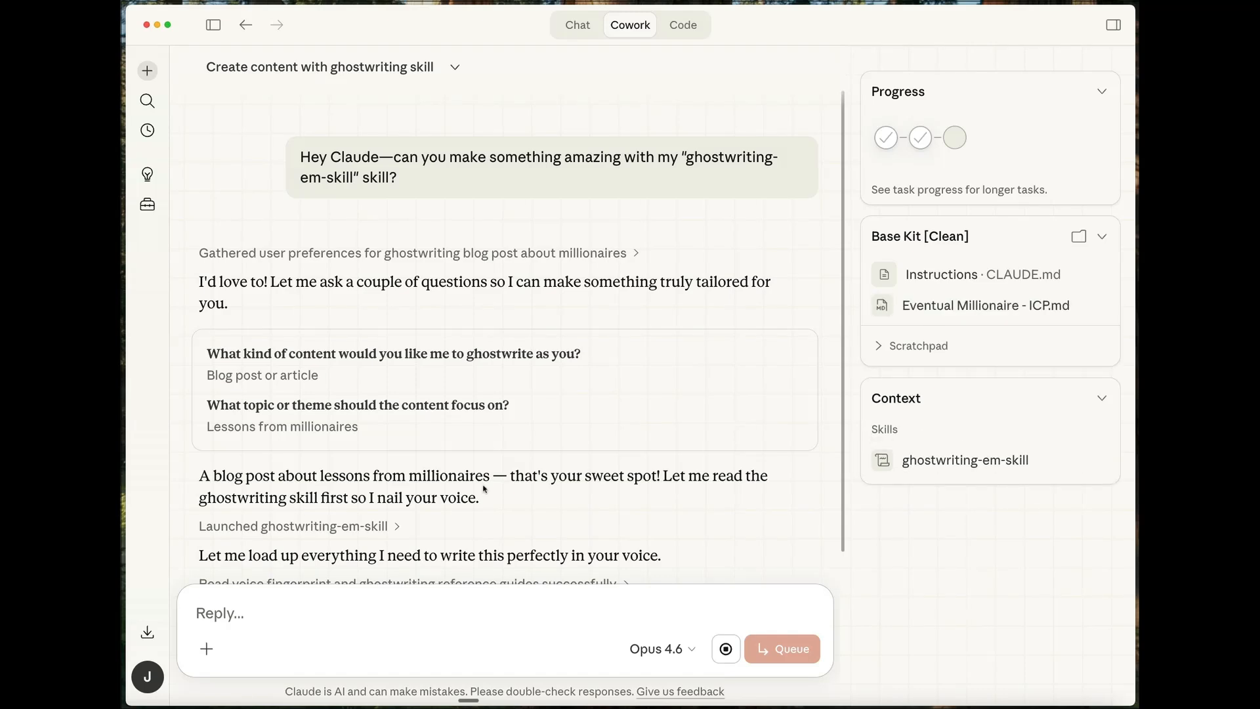
pyautogui.scroll(-3, 732, 431)
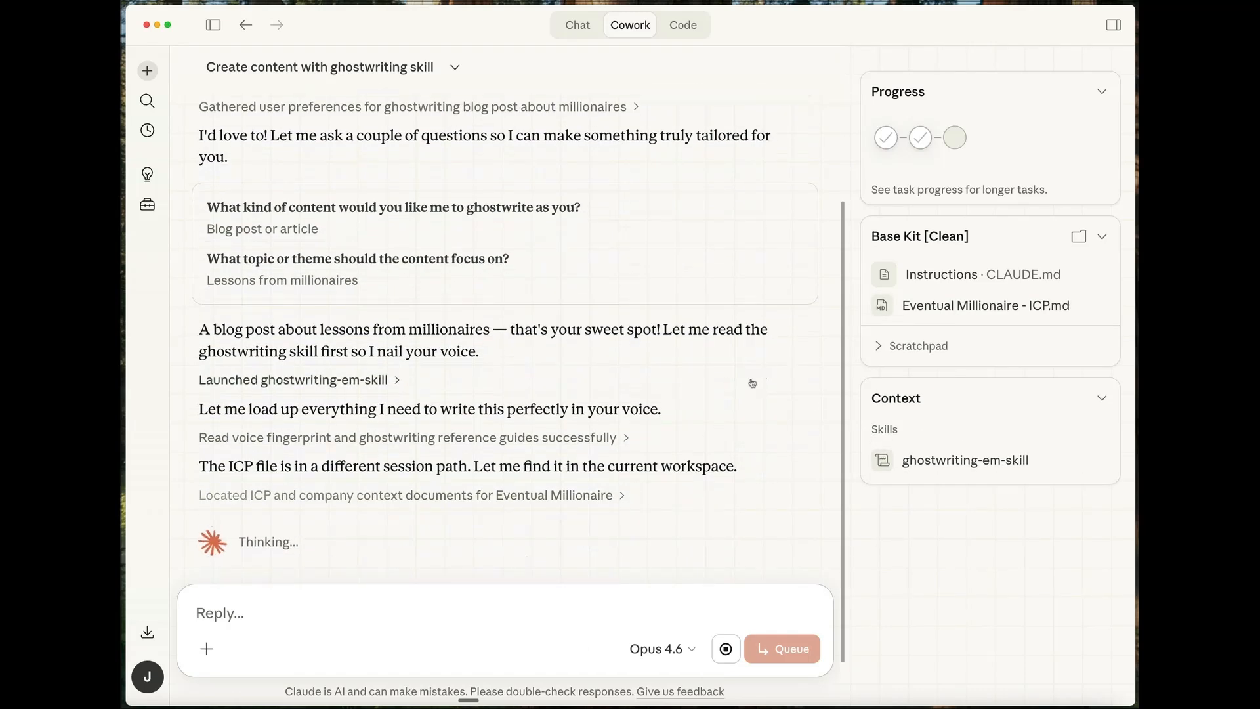
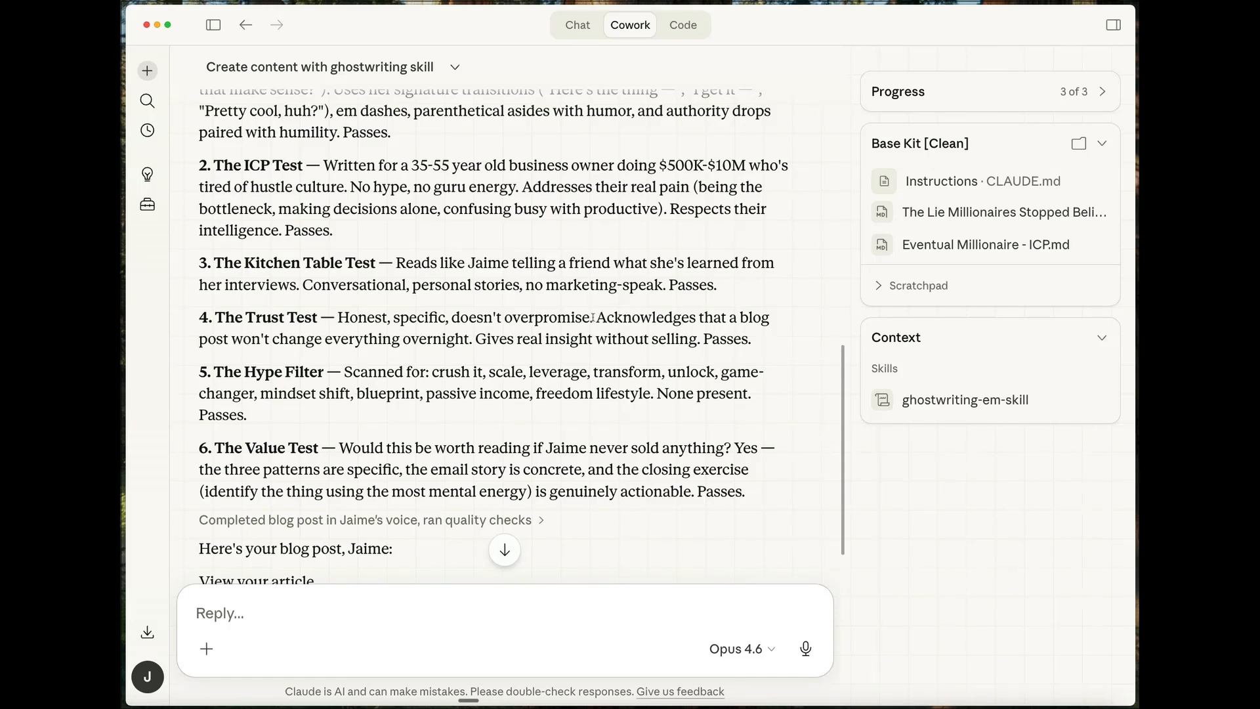
# - Review the Trust Test and Value Test results in the blog post's quality checks
pyautogui.moveTo(592, 317); pyautogui.dragTo(474, 339)
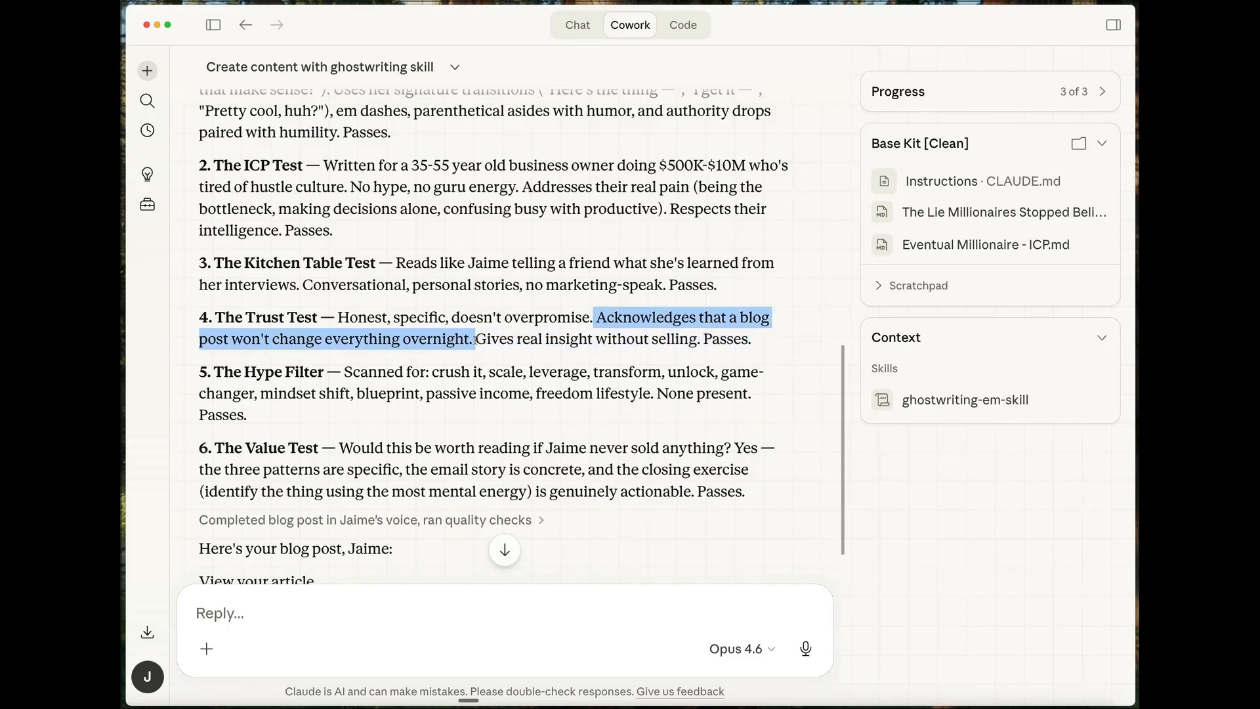
pyautogui.click(808, 352)
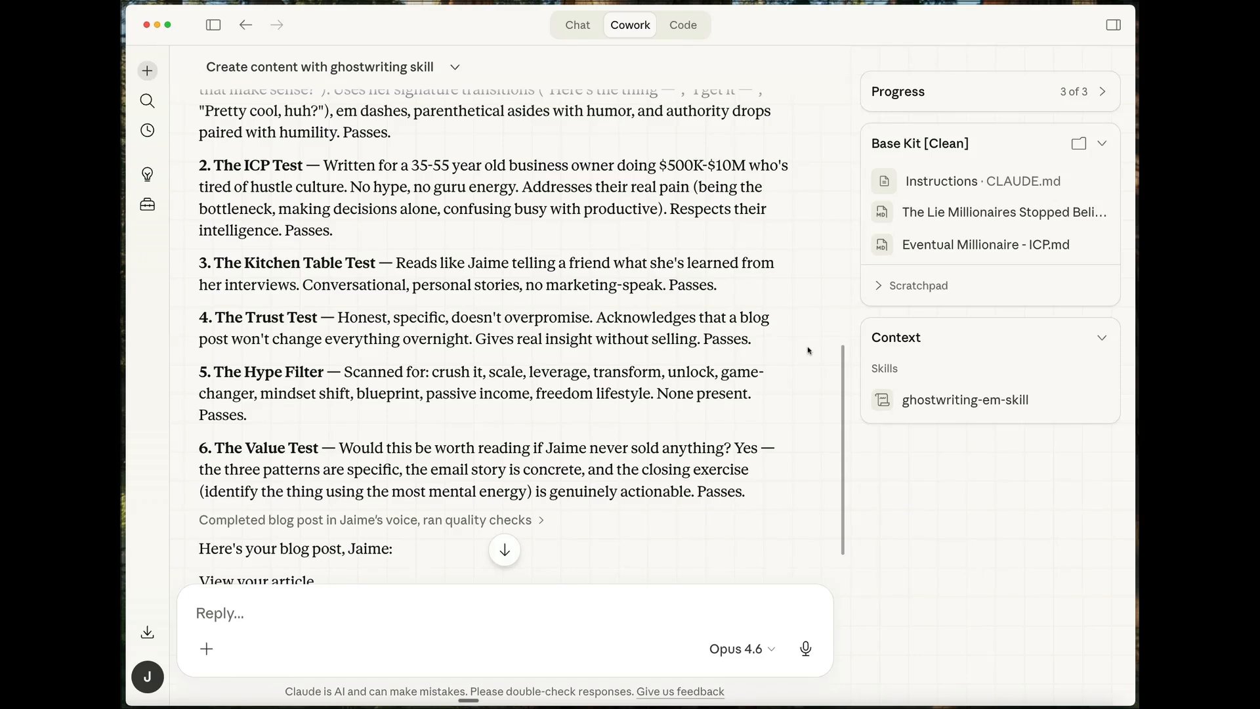
pyautogui.moveTo(196, 450); pyautogui.dragTo(755, 489)
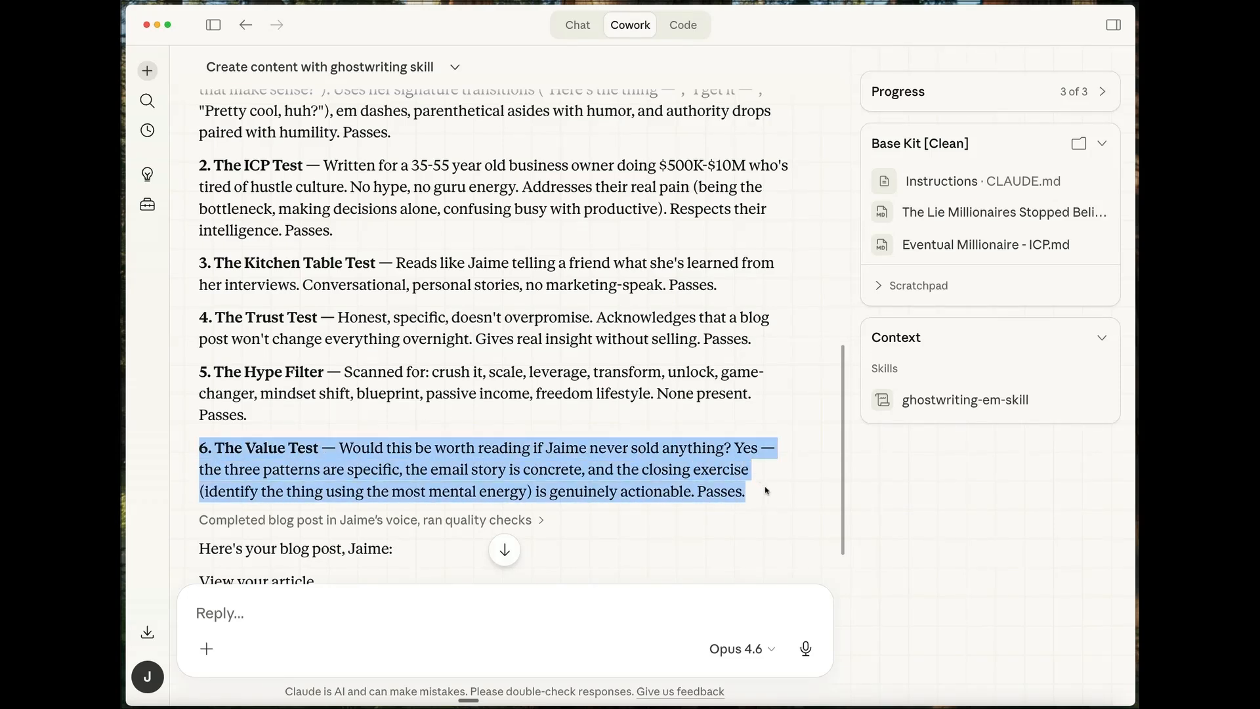
pyautogui.click(812, 481)
pyautogui.scroll(-5, 499, 408)
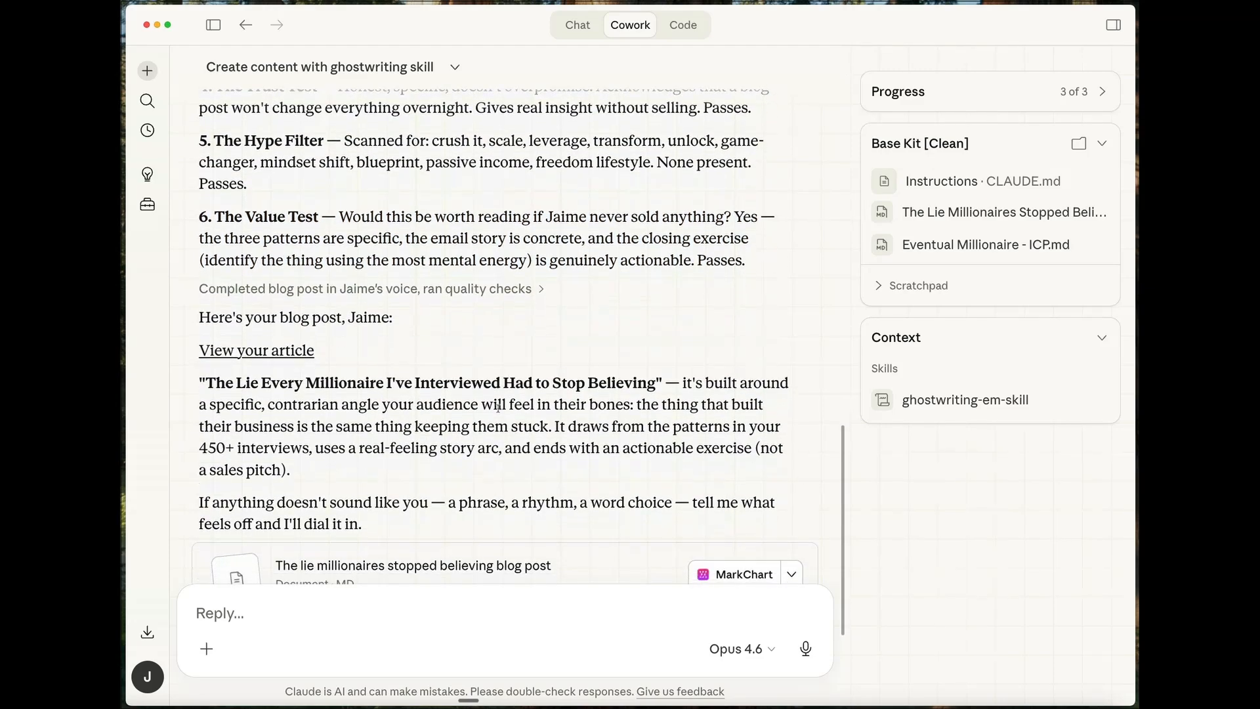
# - Open the finished millionaires article and read it from its title to its closing section
pyautogui.click(258, 351)
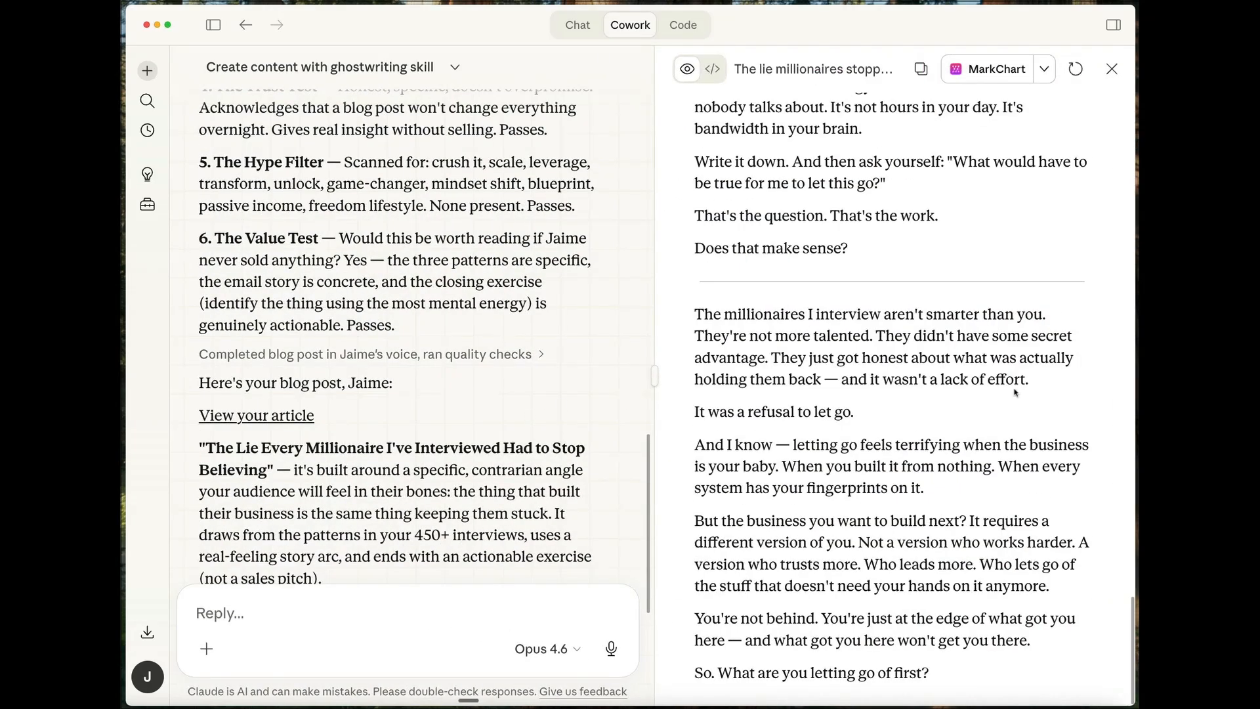
pyautogui.scroll(20, 1014, 392)
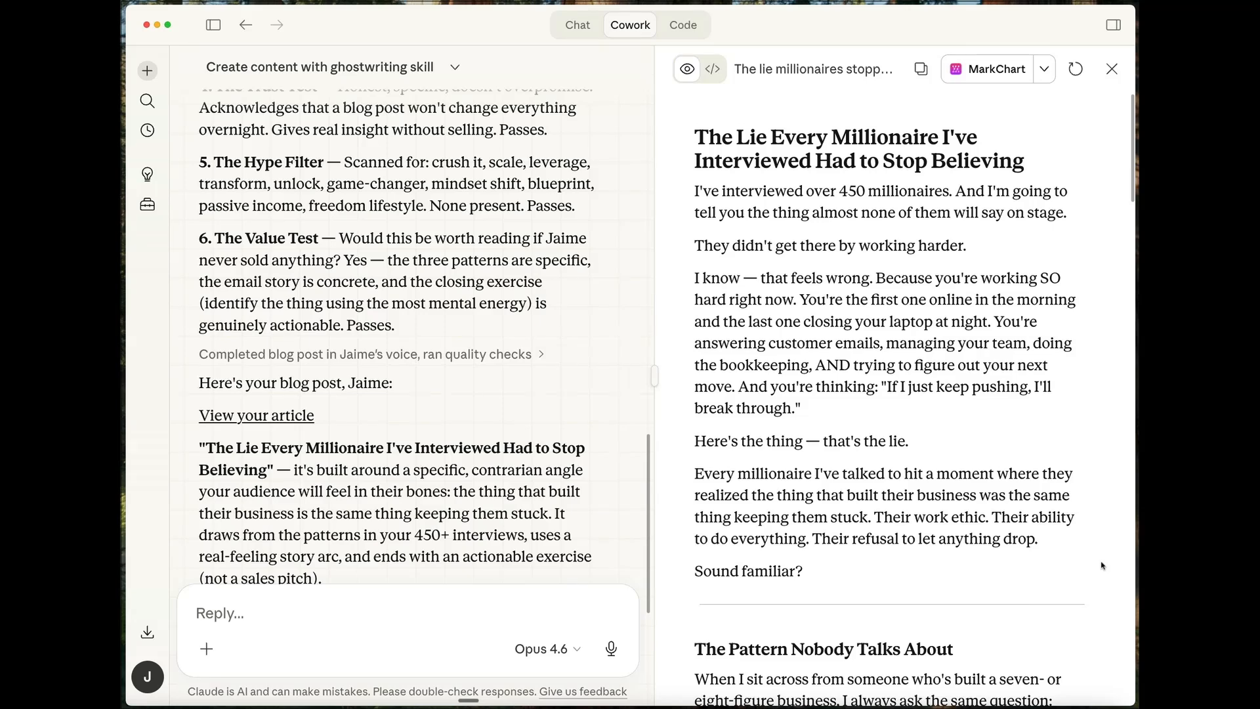
pyautogui.scroll(-10, 1107, 542)
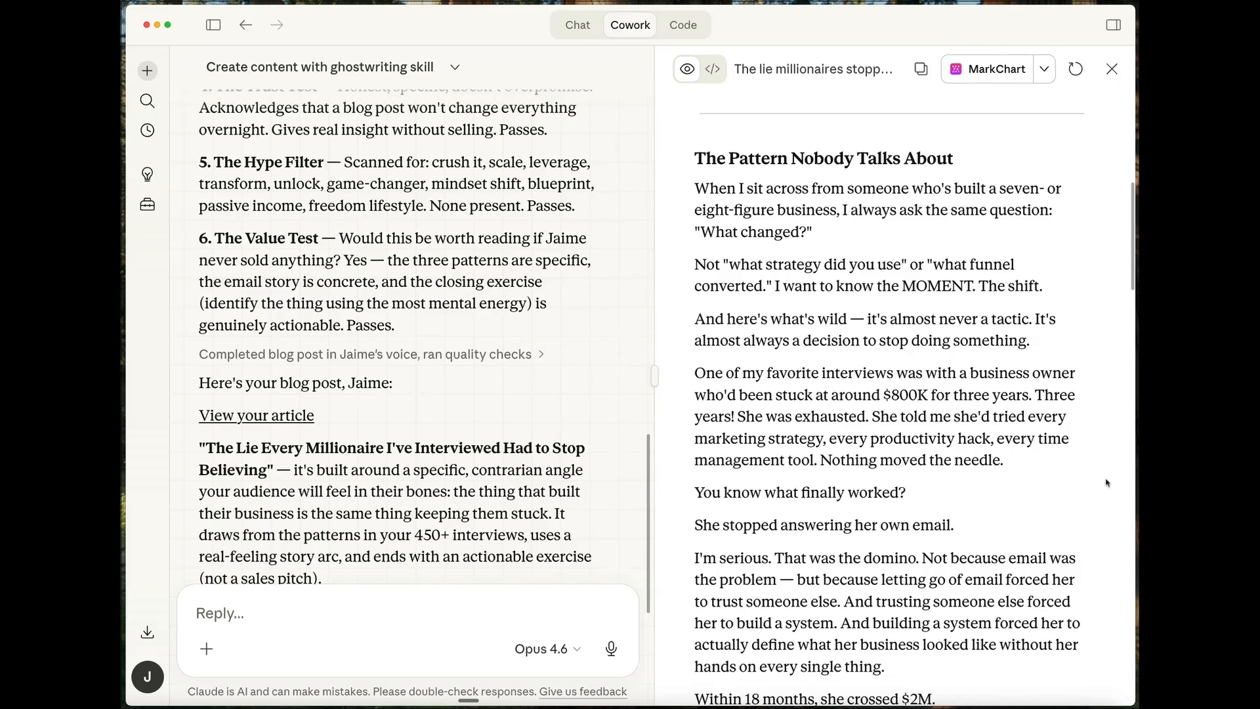
pyautogui.scroll(-10, 1106, 483)
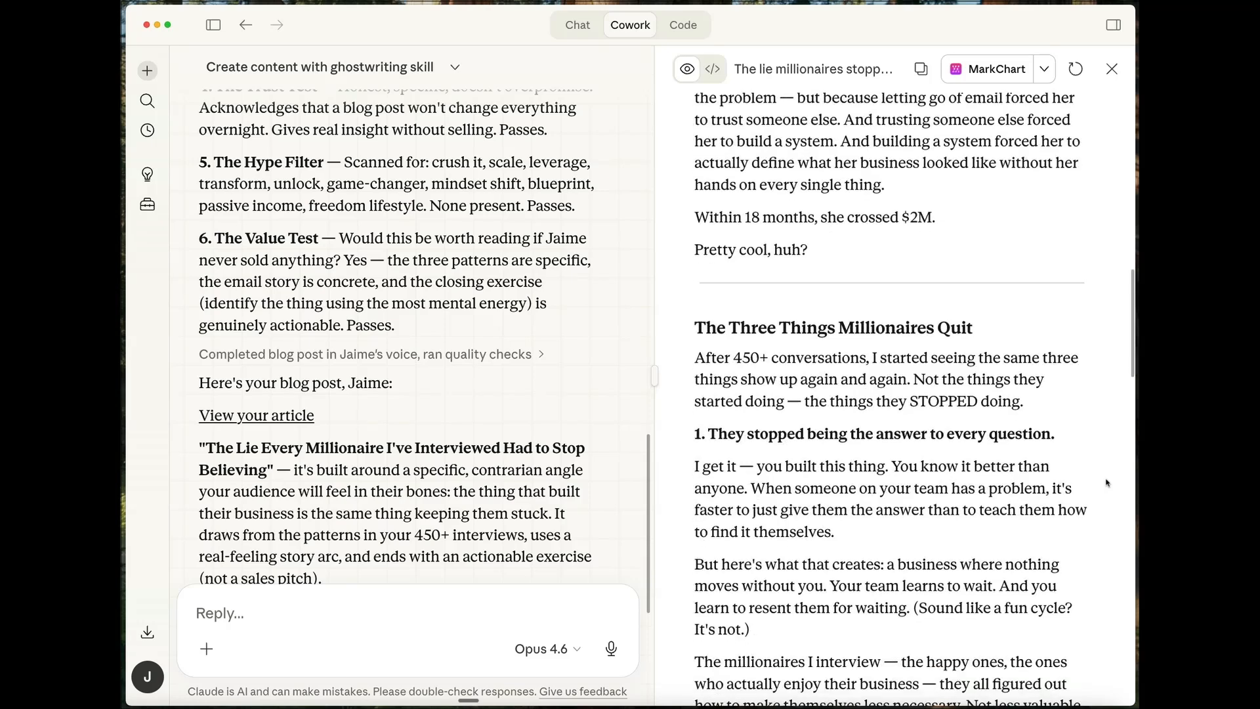
pyautogui.scroll(-7, 1107, 483)
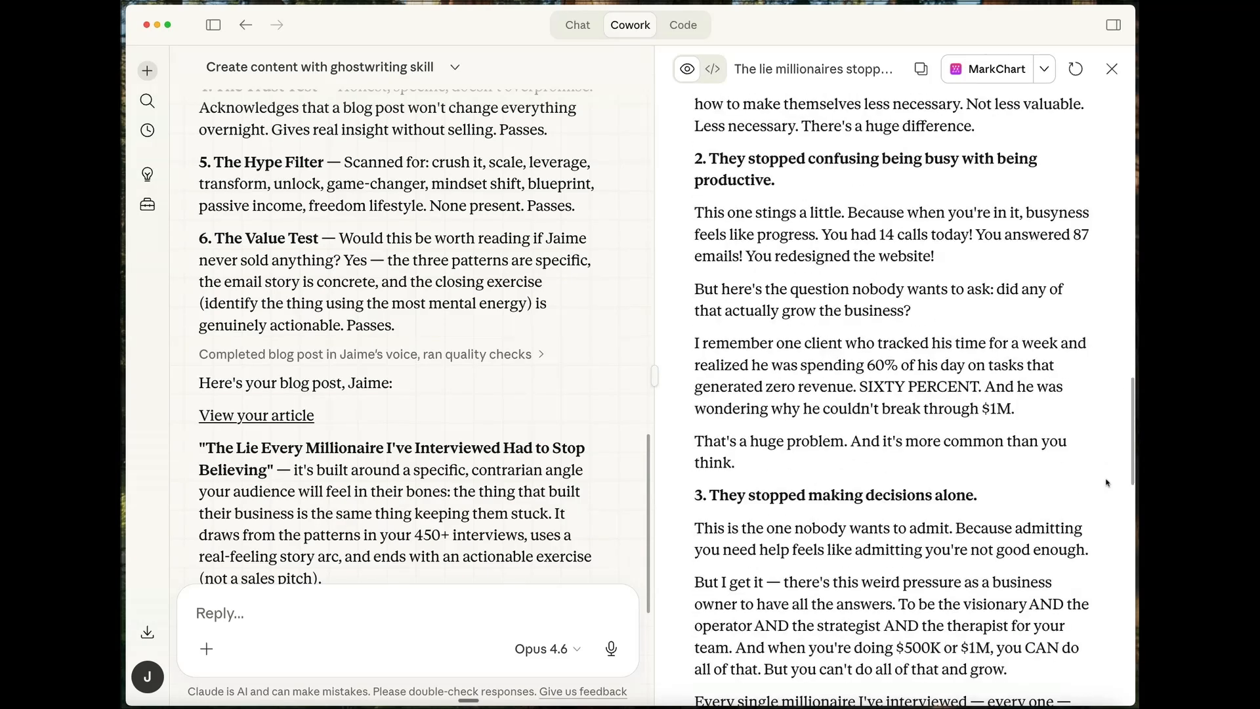
pyautogui.scroll(-4, 1106, 483)
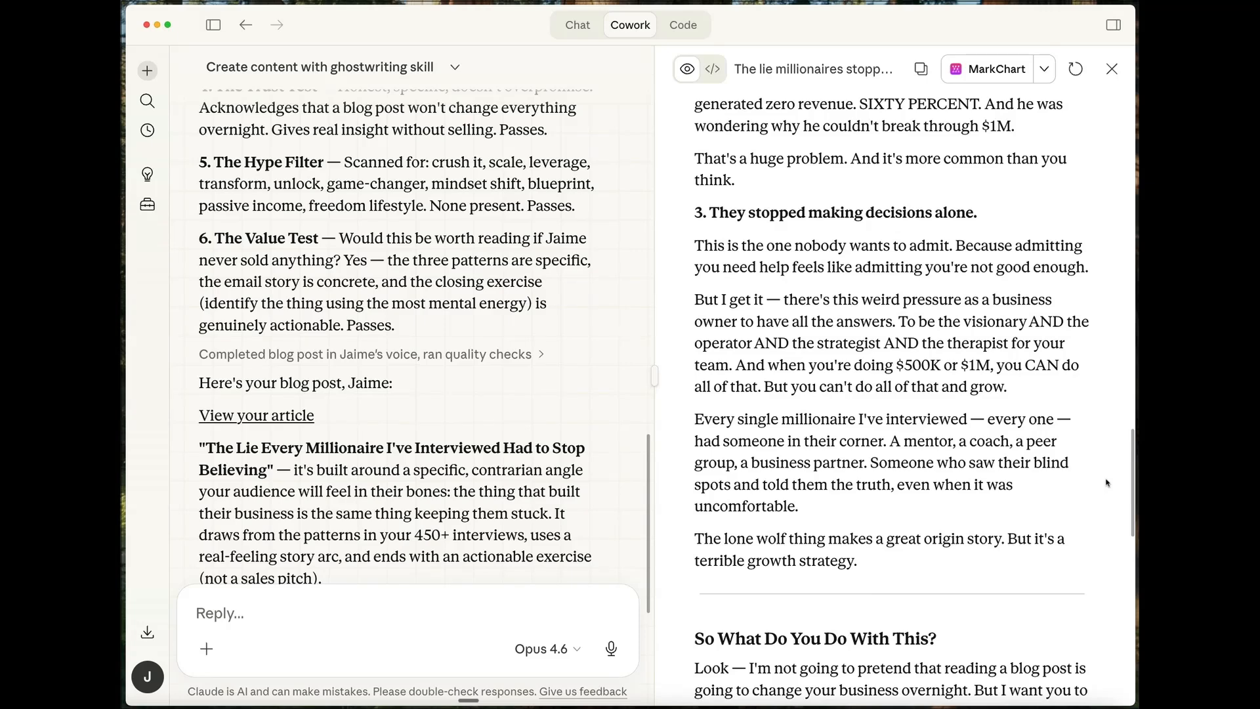
pyautogui.scroll(-7, 1106, 483)
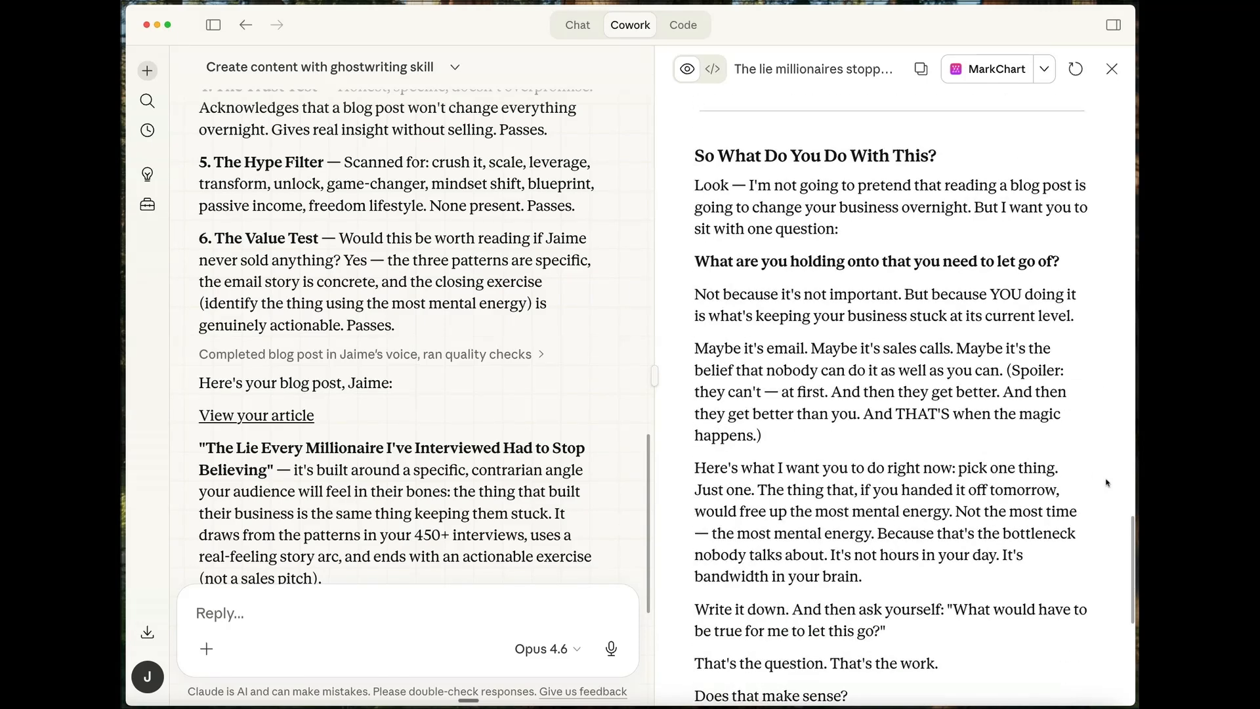
pyautogui.scroll(-7, 1107, 483)
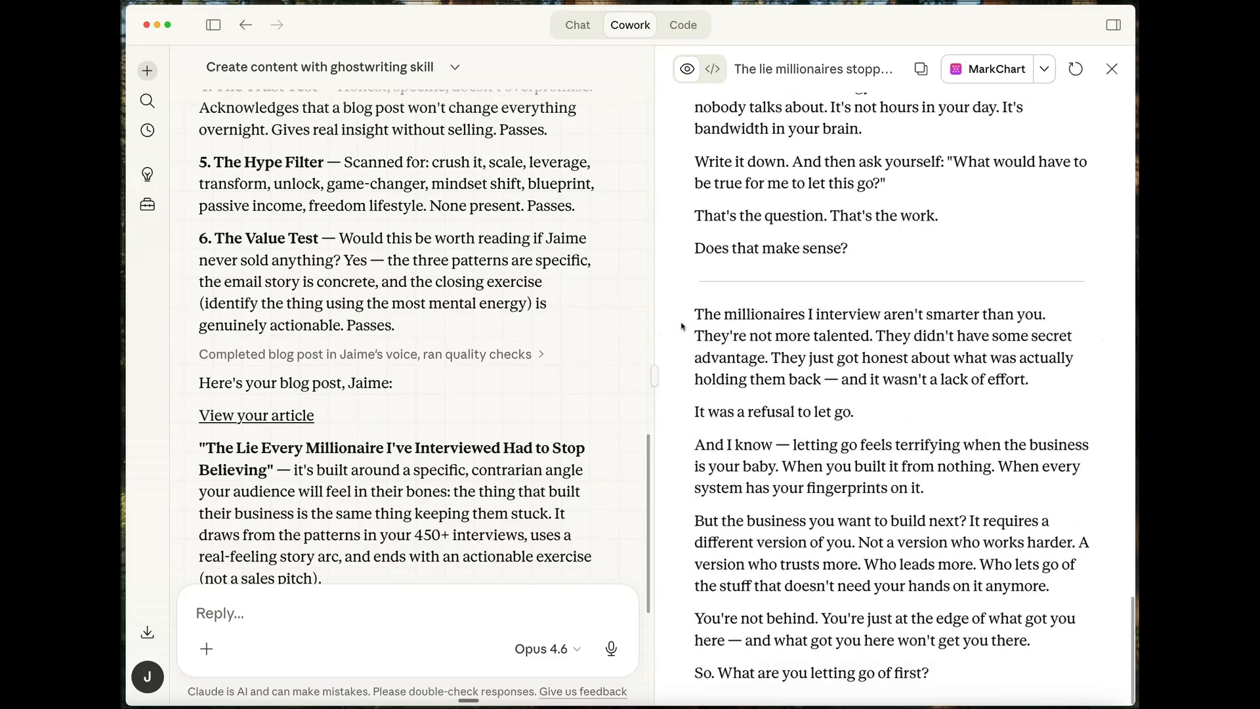
pyautogui.moveTo(689, 313); pyautogui.dragTo(1055, 312)
pyautogui.click(1048, 306)
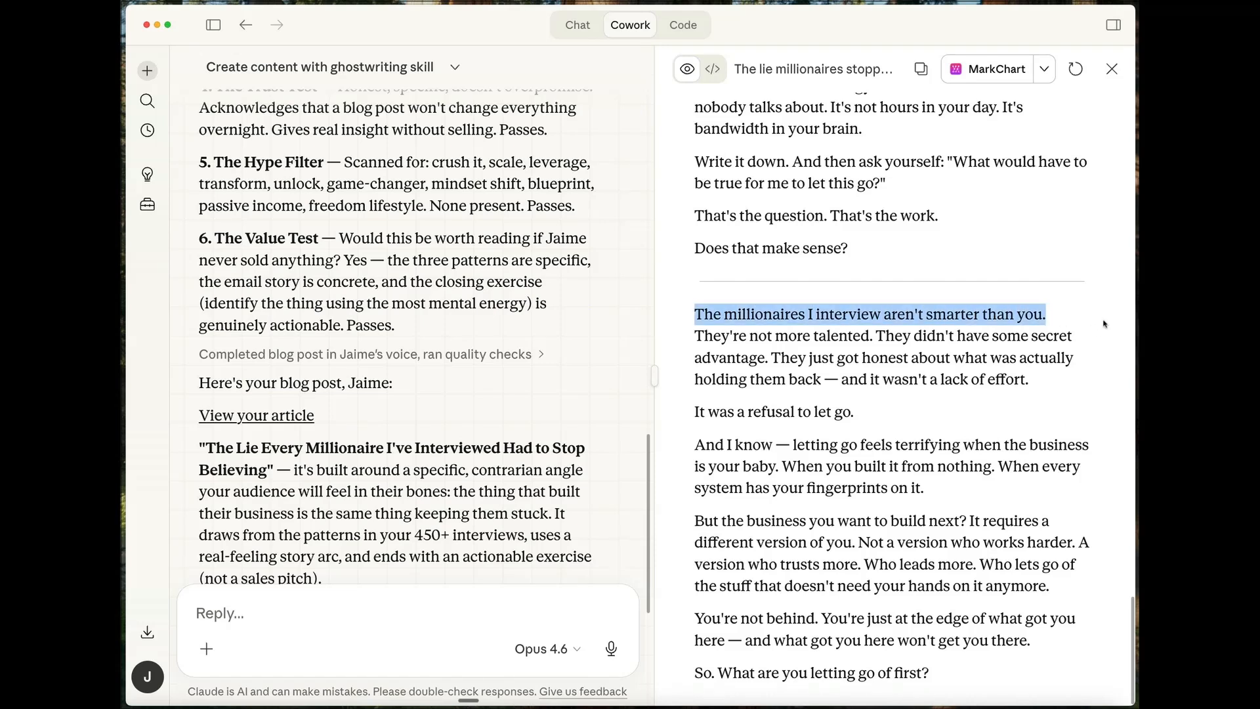
pyautogui.click(1022, 380)
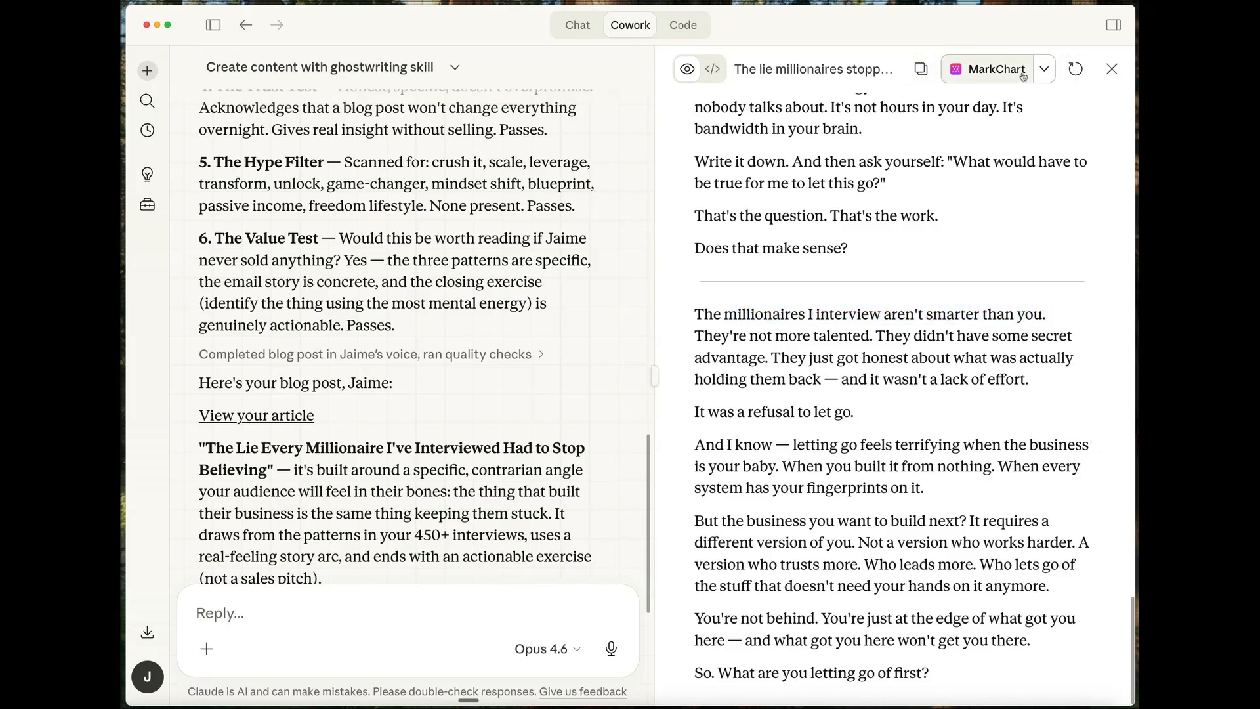
# - Reveal the blog post file in its folder, dismiss the folder window, and check the end of the reply
pyautogui.click(1044, 69)
pyautogui.click(542, 306)
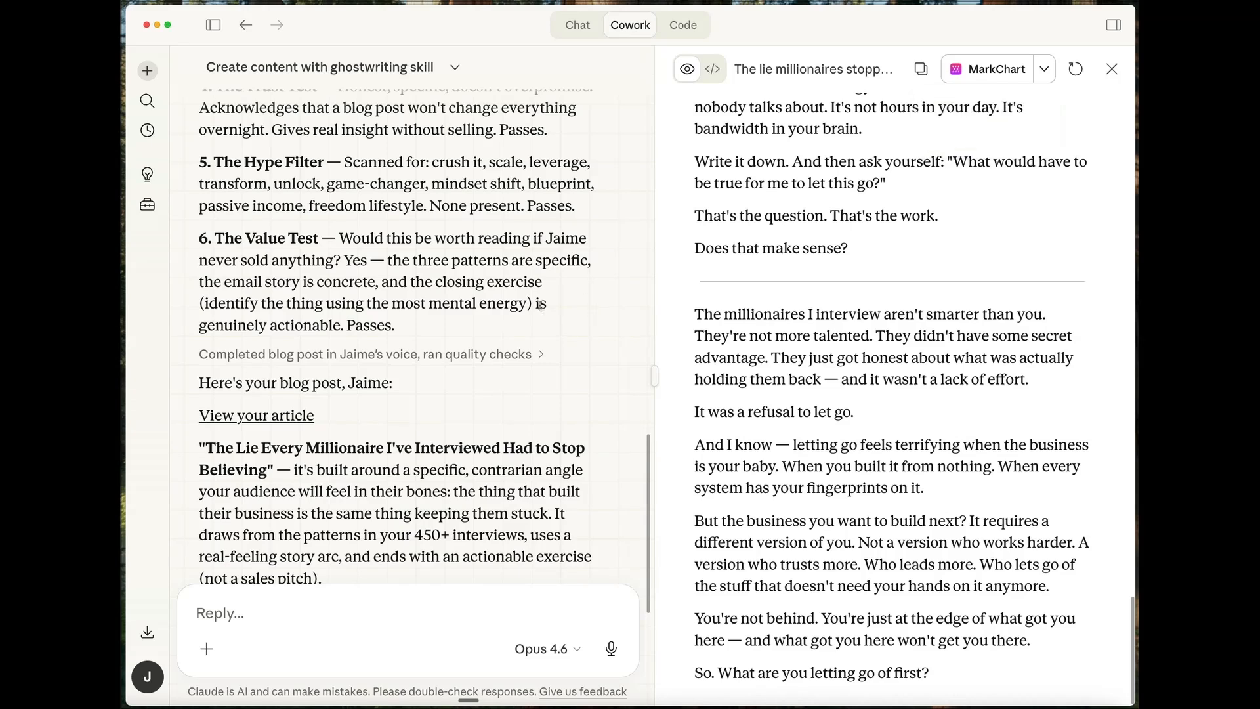
pyautogui.click(1045, 69)
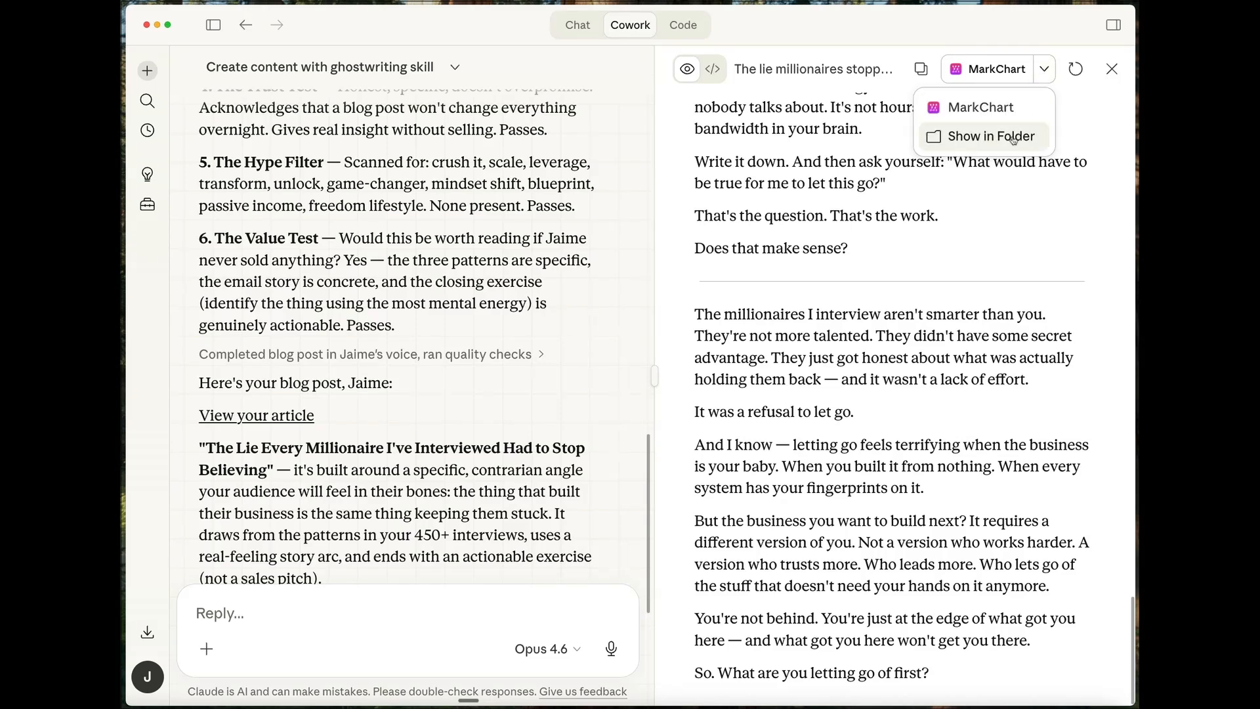
pyautogui.click(971, 137)
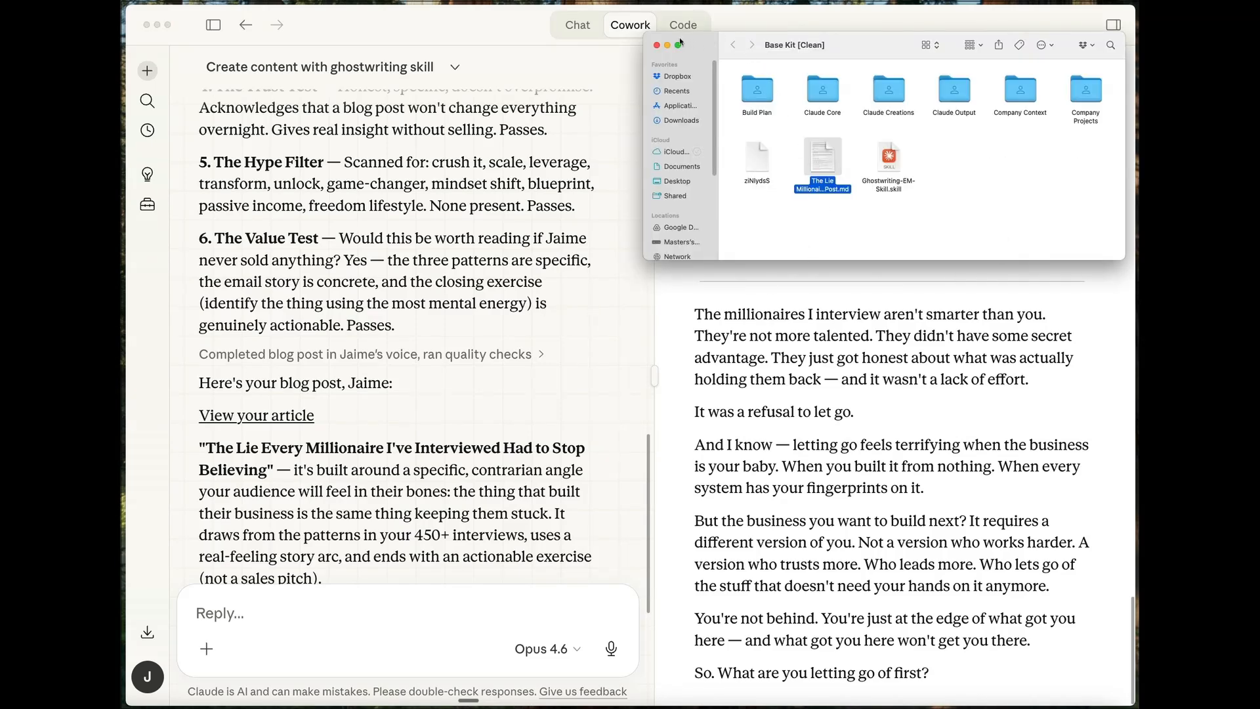
pyautogui.click(667, 44)
pyautogui.scroll(-3, 537, 438)
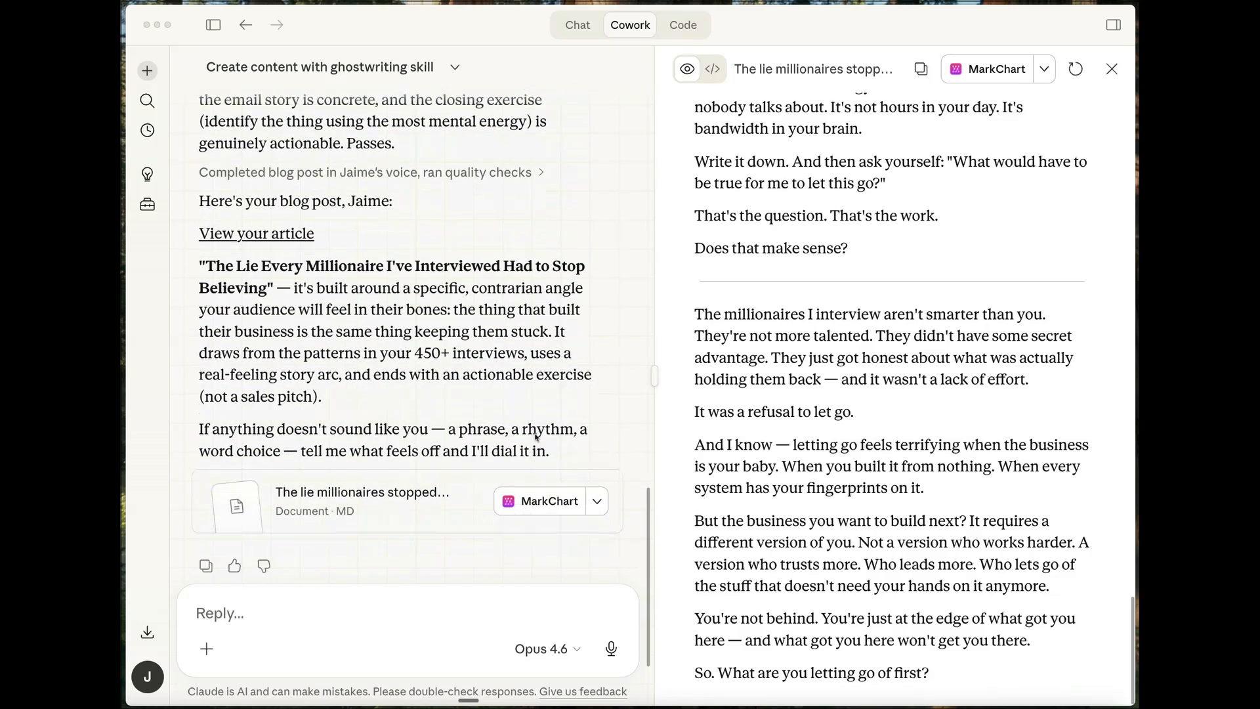
pyautogui.scroll(-2, 537, 438)
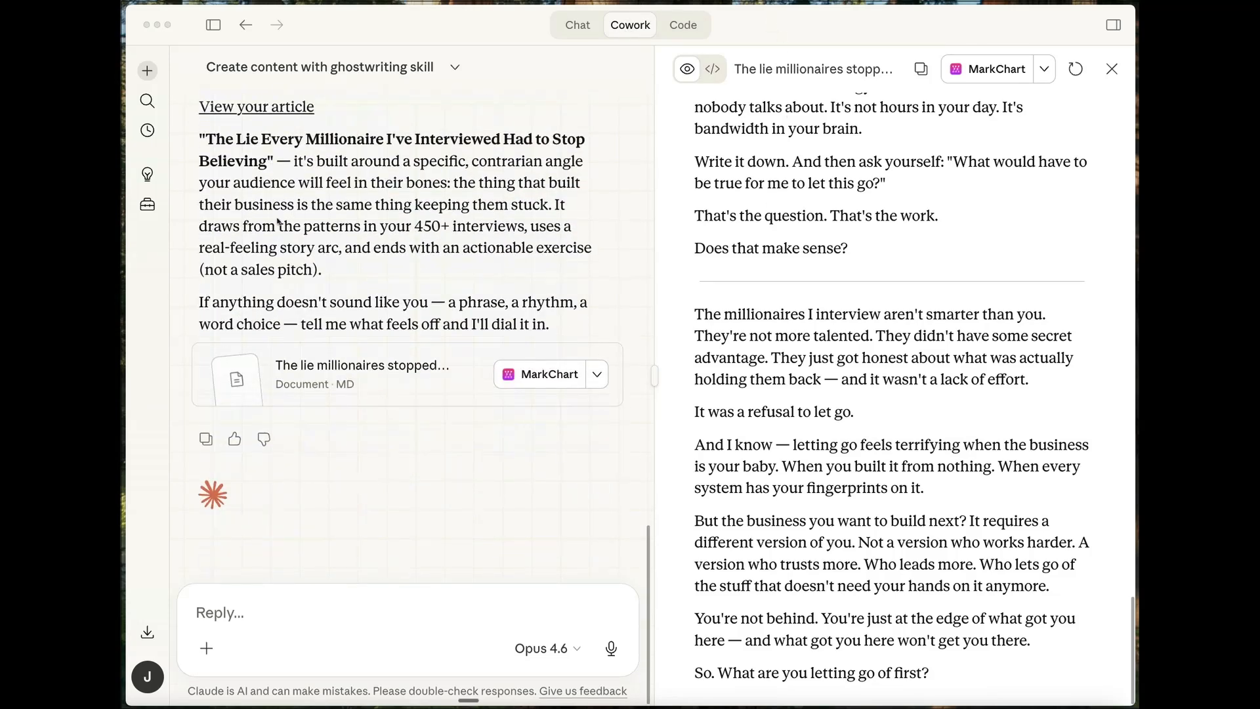
# - Check the installed ghostwriting-em-skill in the skills list and return to the blog post task
pyautogui.click(147, 204)
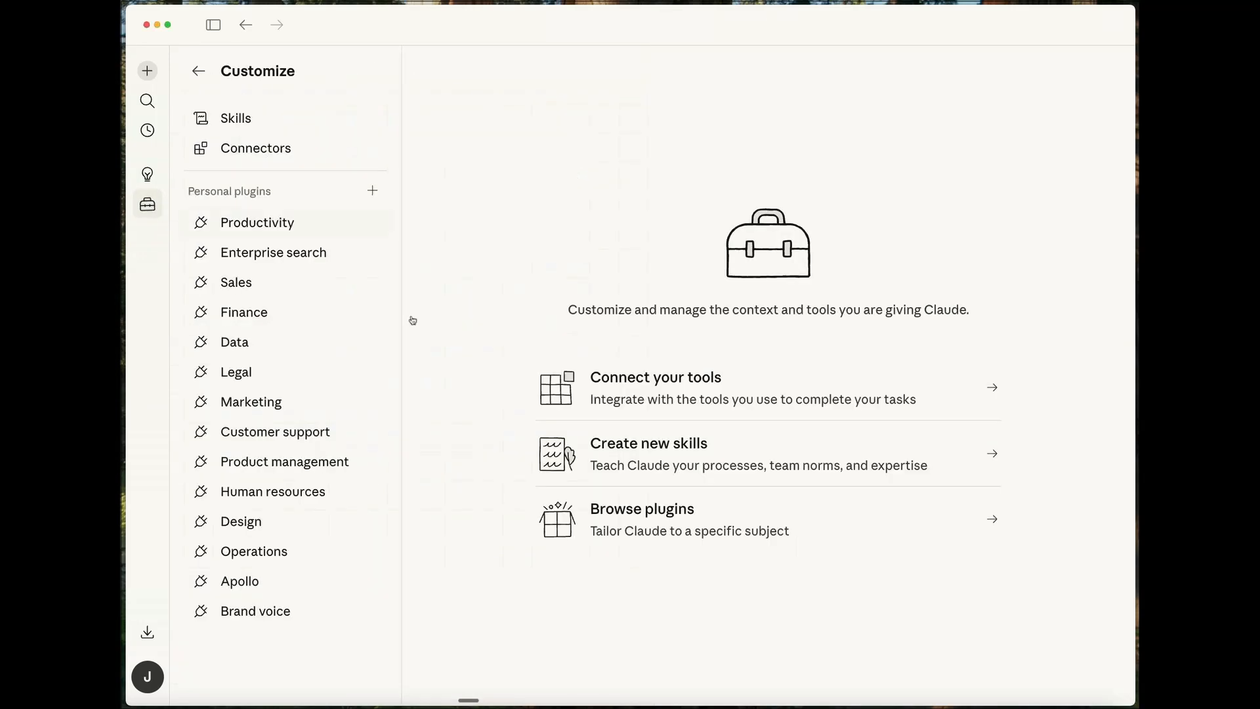
pyautogui.click(276, 113)
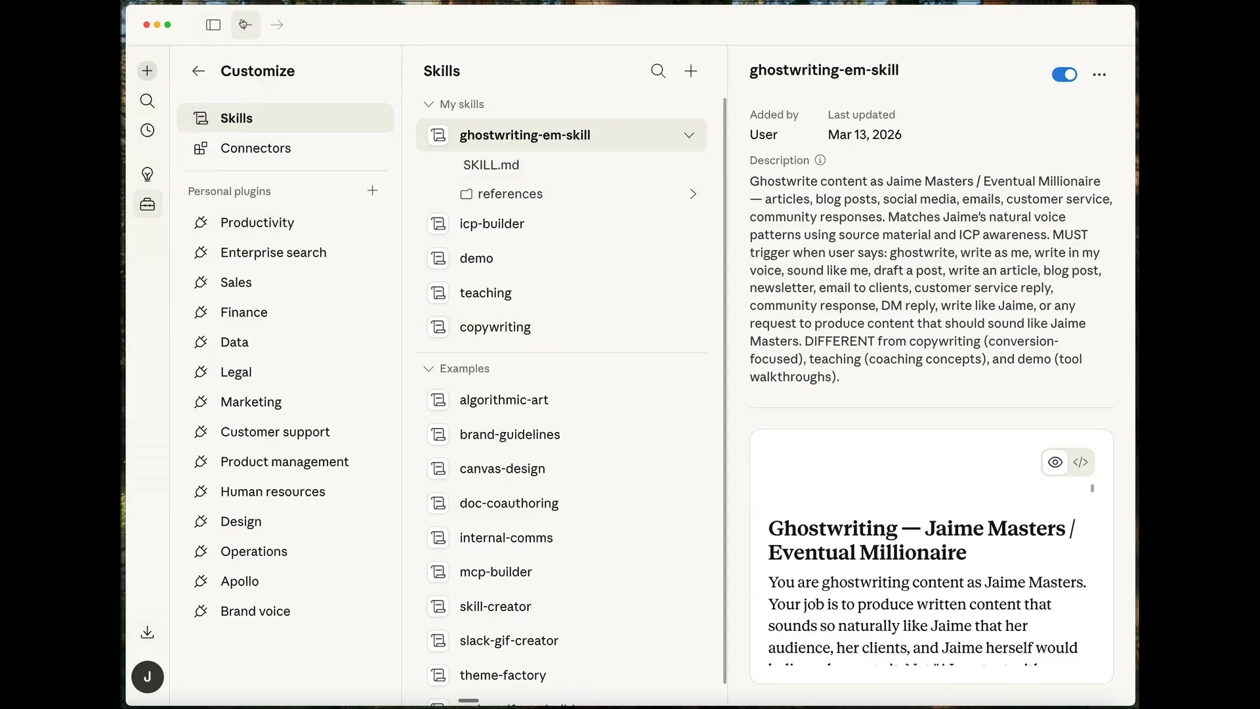
pyautogui.click(246, 24)
pyautogui.click(246, 24)
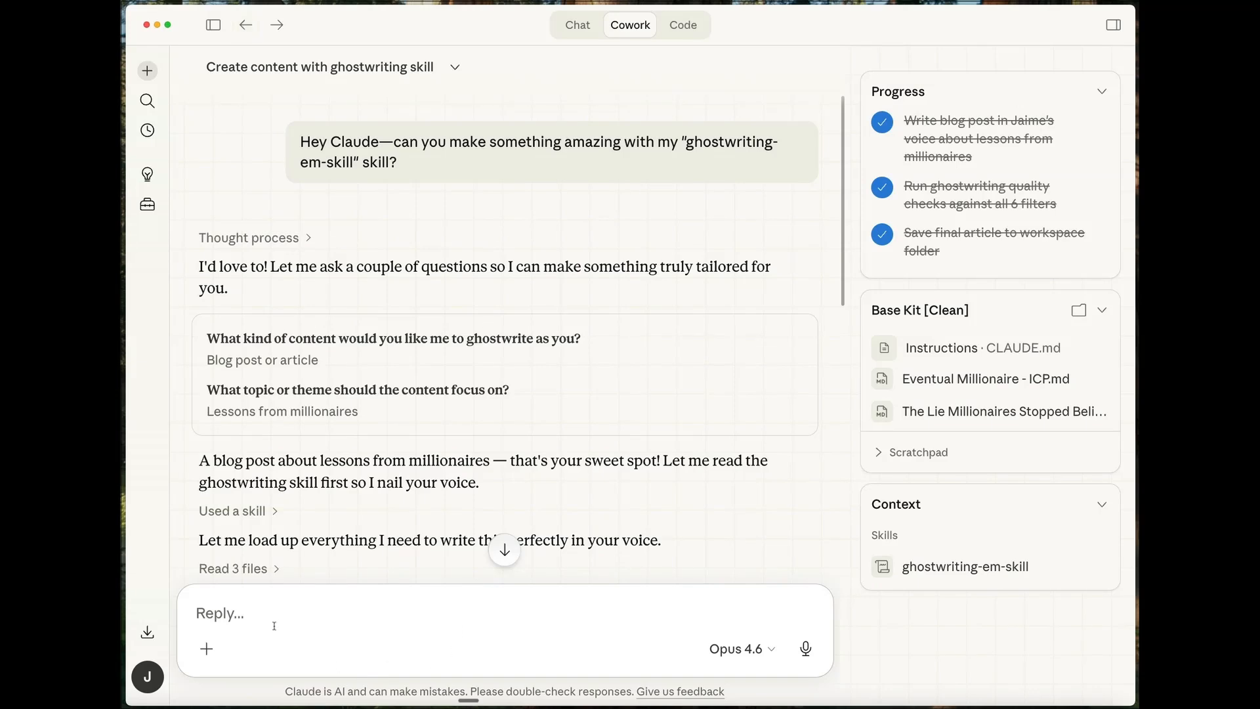
# - Start a reply with "Perfect! Can you write up a simple template that a client of mine could"
pyautogui.scroll(-20, 347, 575)
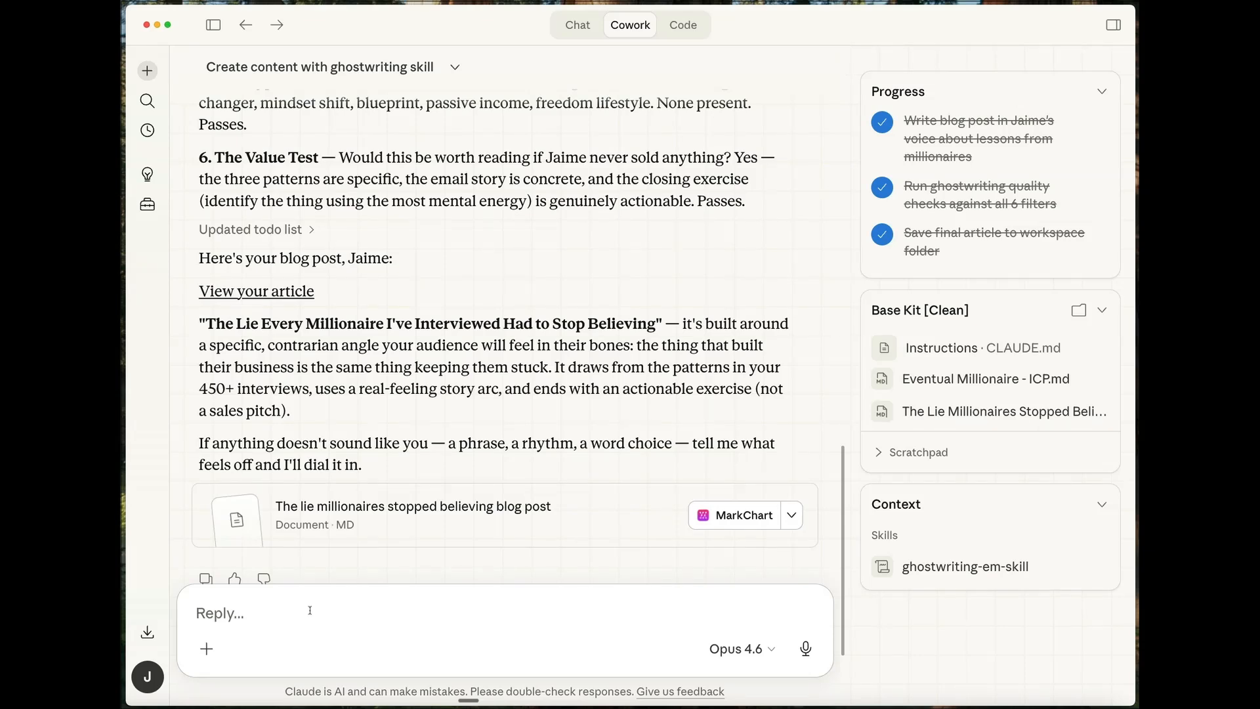
pyautogui.write('Perfect')
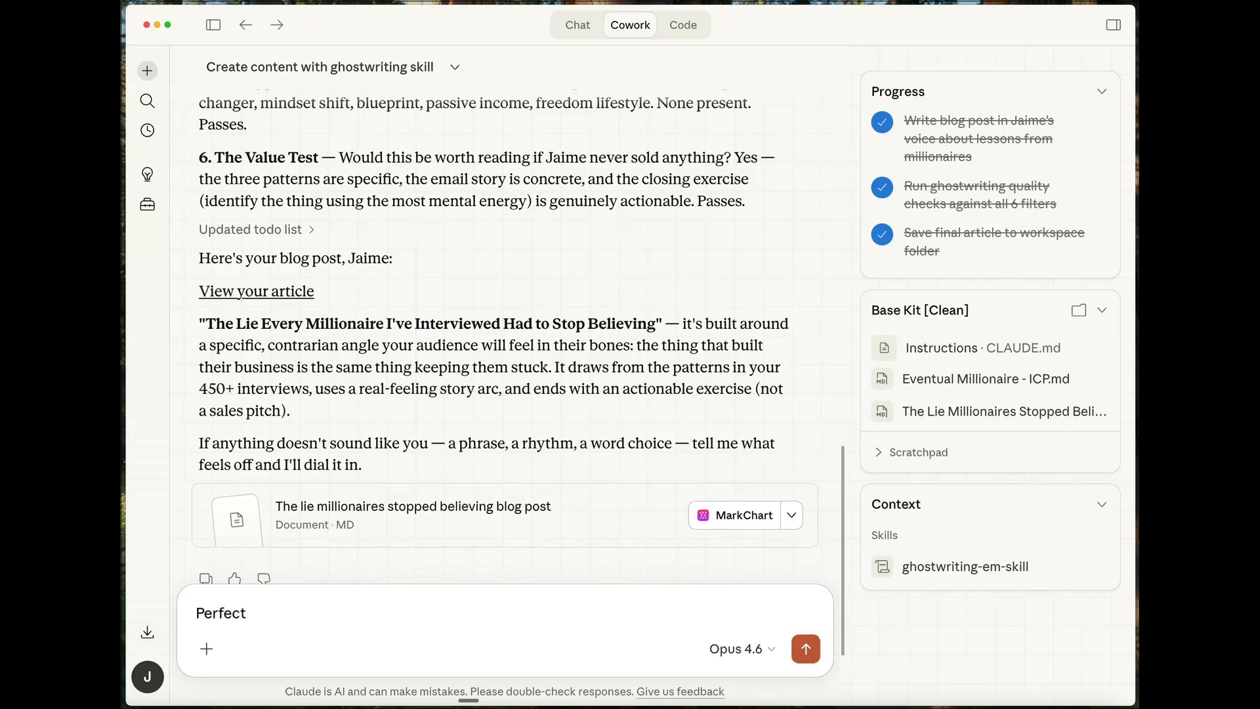
pyautogui.write('! Can you write up a si')
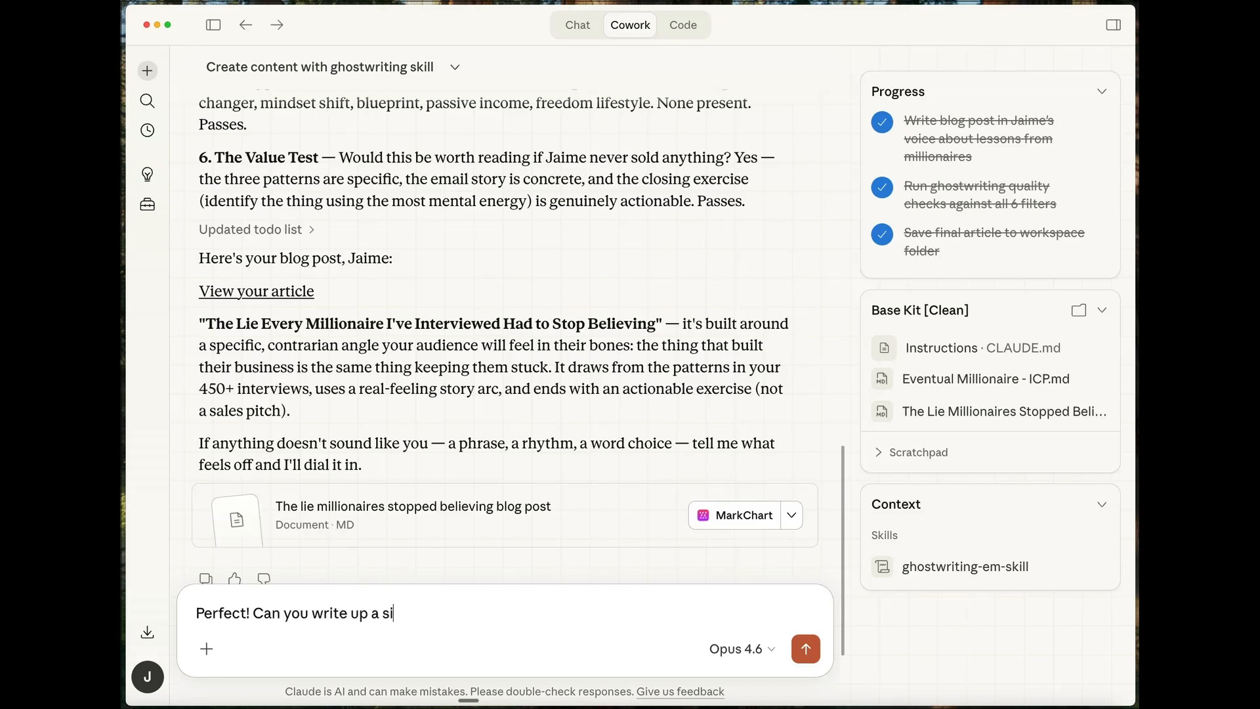
pyautogui.write('mple template')
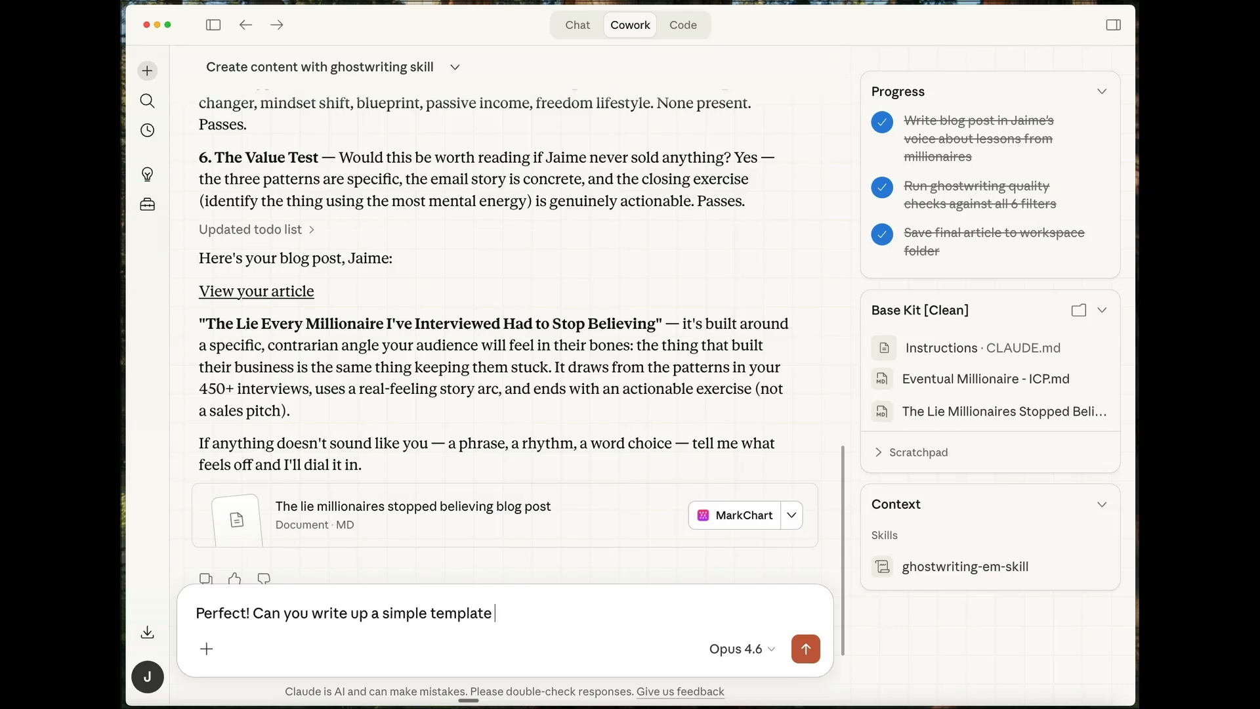
pyautogui.write(' that a client of mine ')
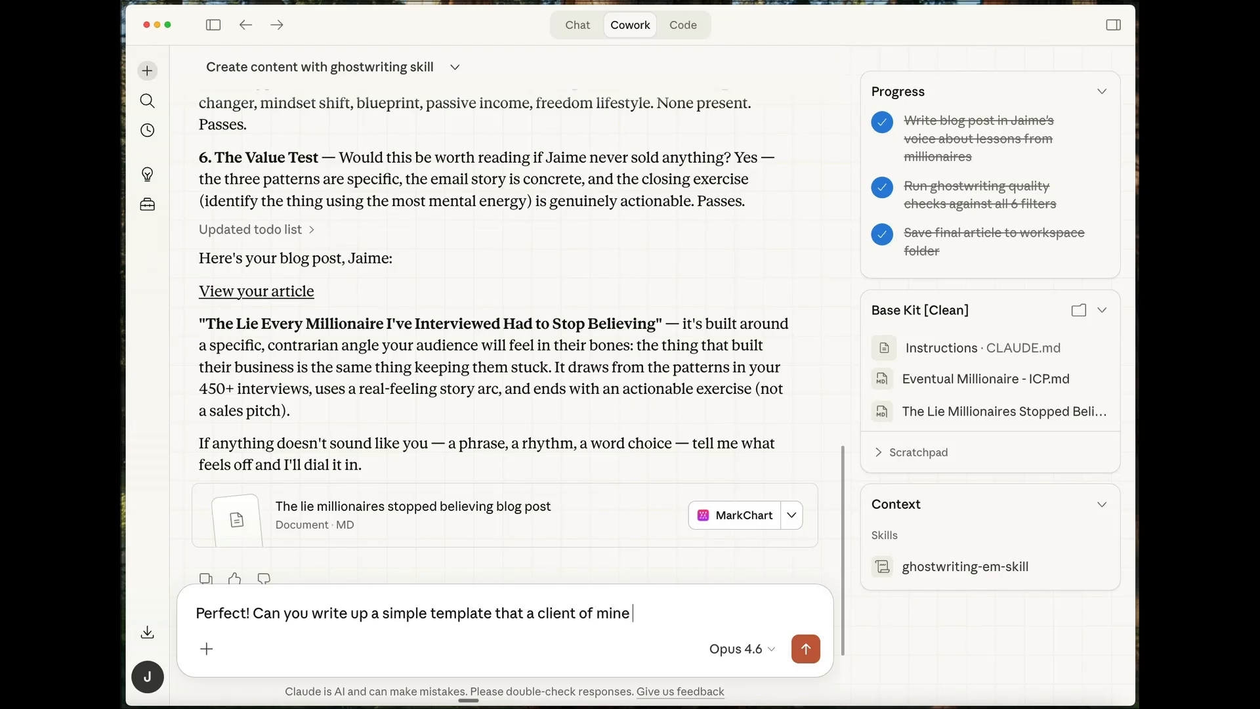
pyautogui.write('could use to have their c')
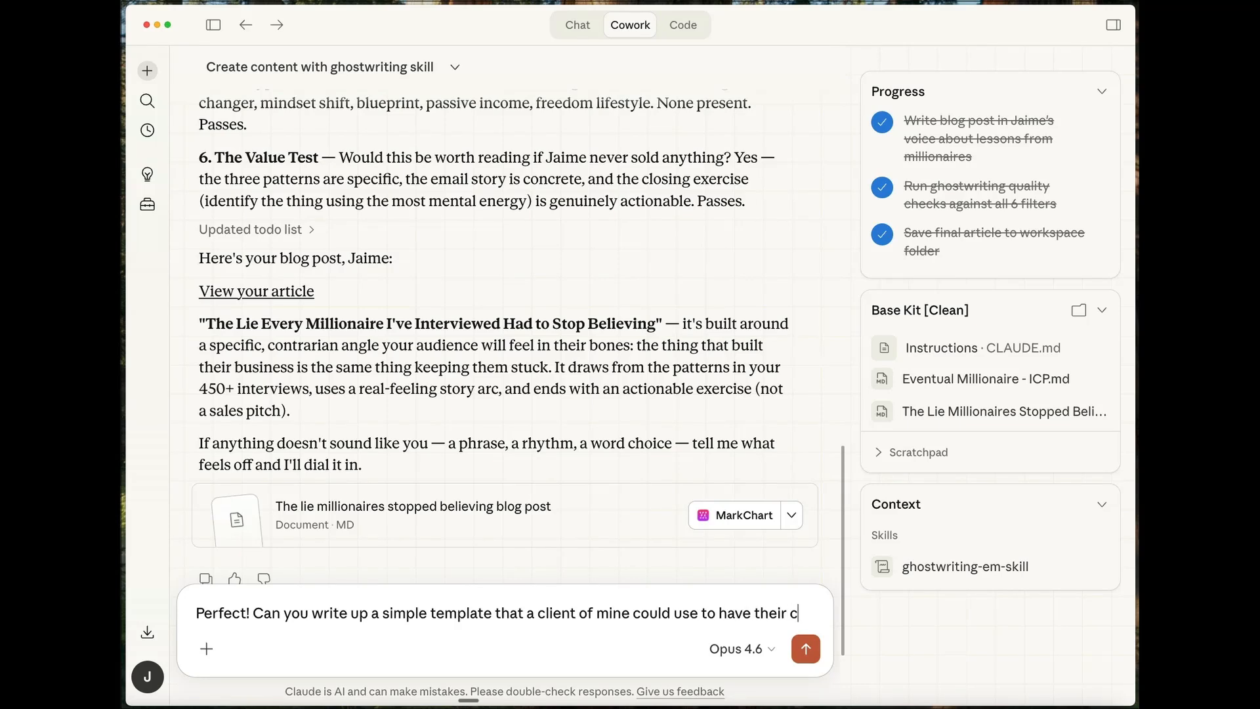
pyautogui.write('owork write their ')
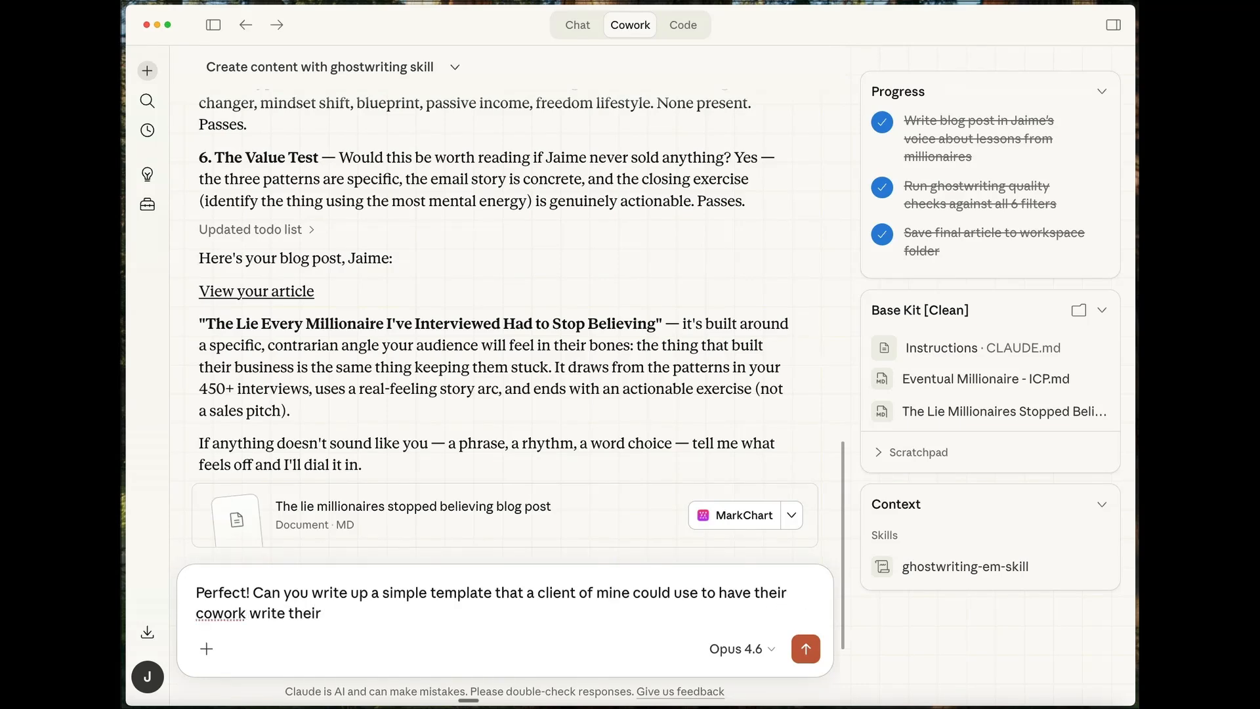
pyautogui.write('ghostwri')
# - Continue the reply with "use to have their cowork write their ghostwriting skill"
pyautogui.press('BackSpace')
pyautogui.press('BackSpace')
pyautogui.press('BackSpace')
pyautogui.write('writing skill ')
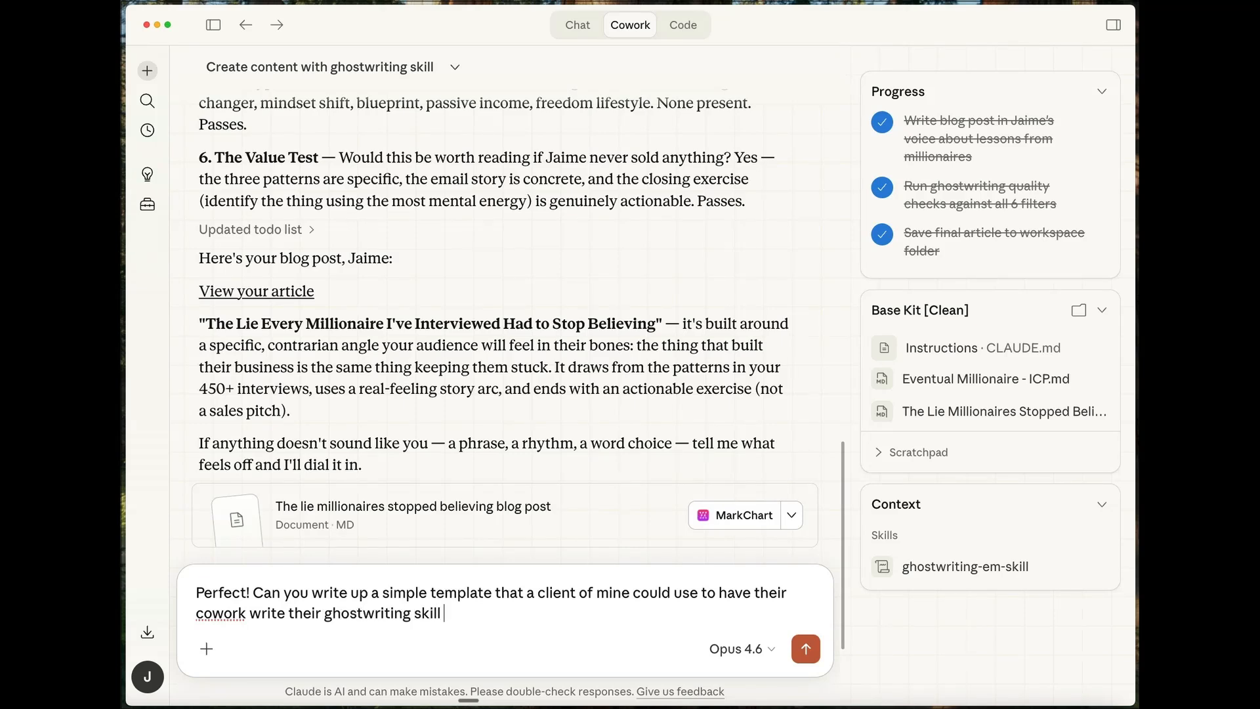
pyautogui.write('in a robust')
# - Complete the request's first sentence with "in a robust but minimum effective dose type way."
pyautogui.write('but 80')
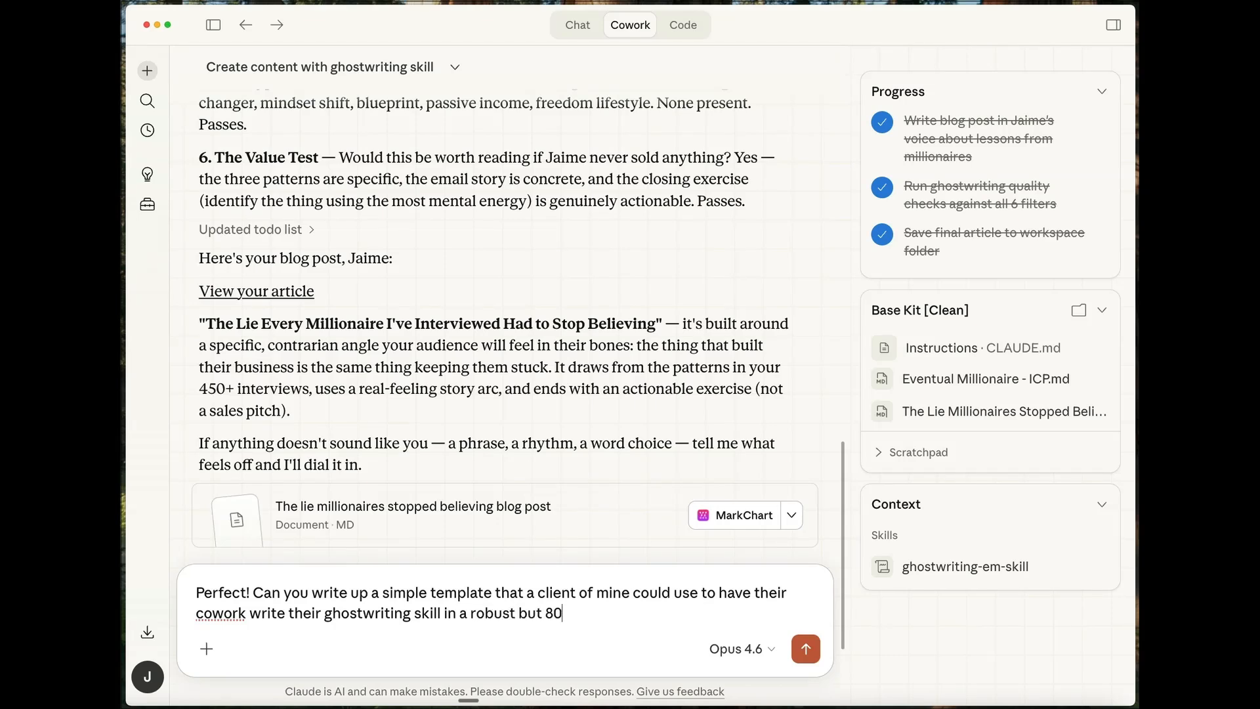
pyautogui.press('BackSpace')
pyautogui.press('BackSpace')
pyautogui.write('minimum v')
pyautogui.press('BackSpace')
pyautogui.write('effective')
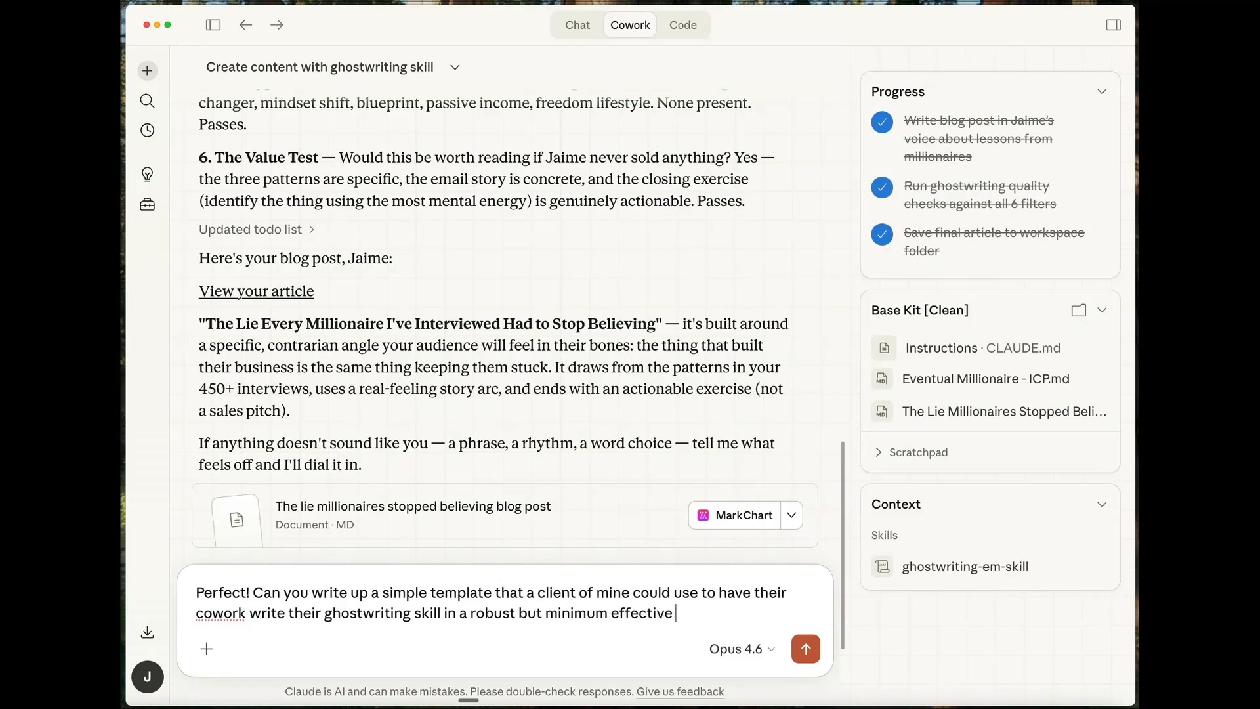
pyautogui.write(' dose type way. ask me')
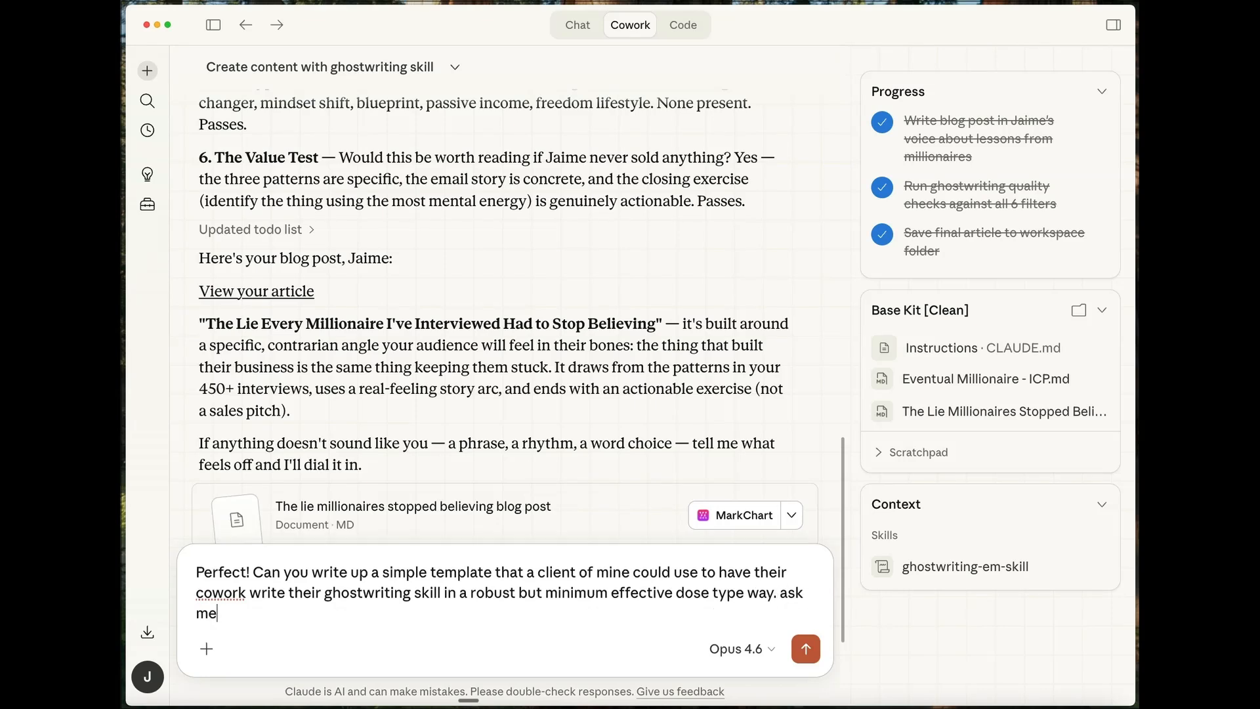
pyautogui.write(' any quetsions that will ')
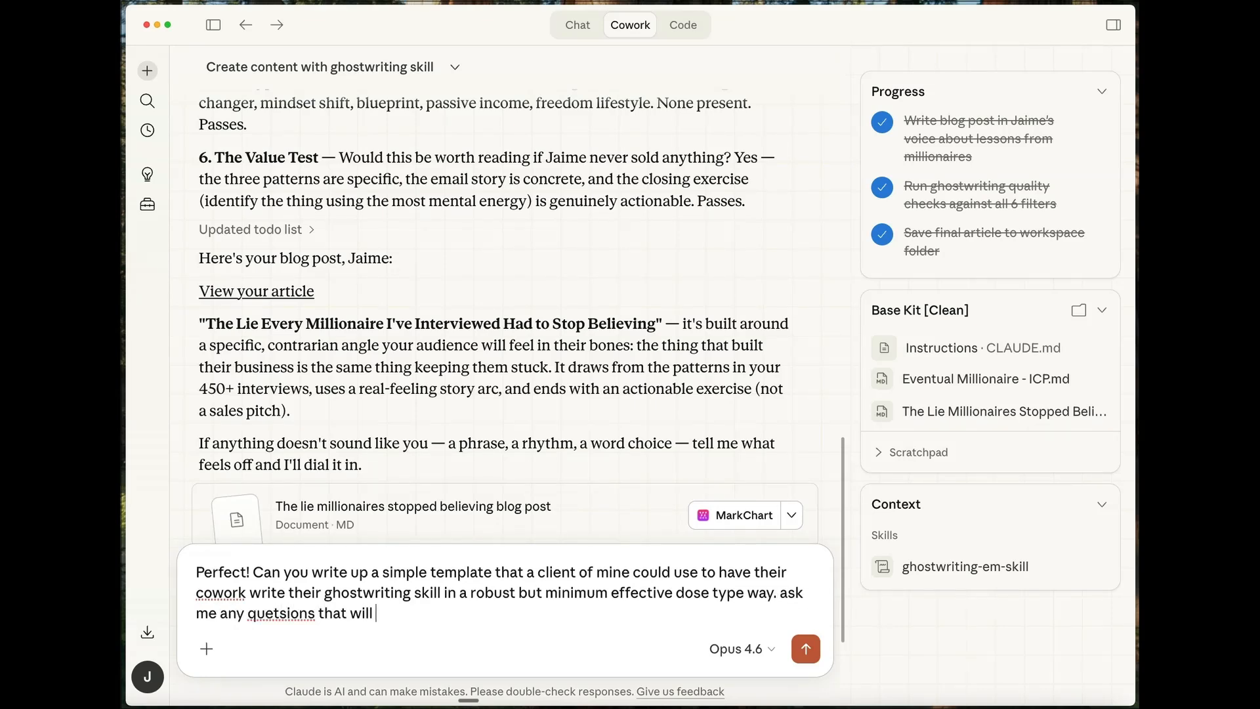
pyautogui.write('help you do that better!')
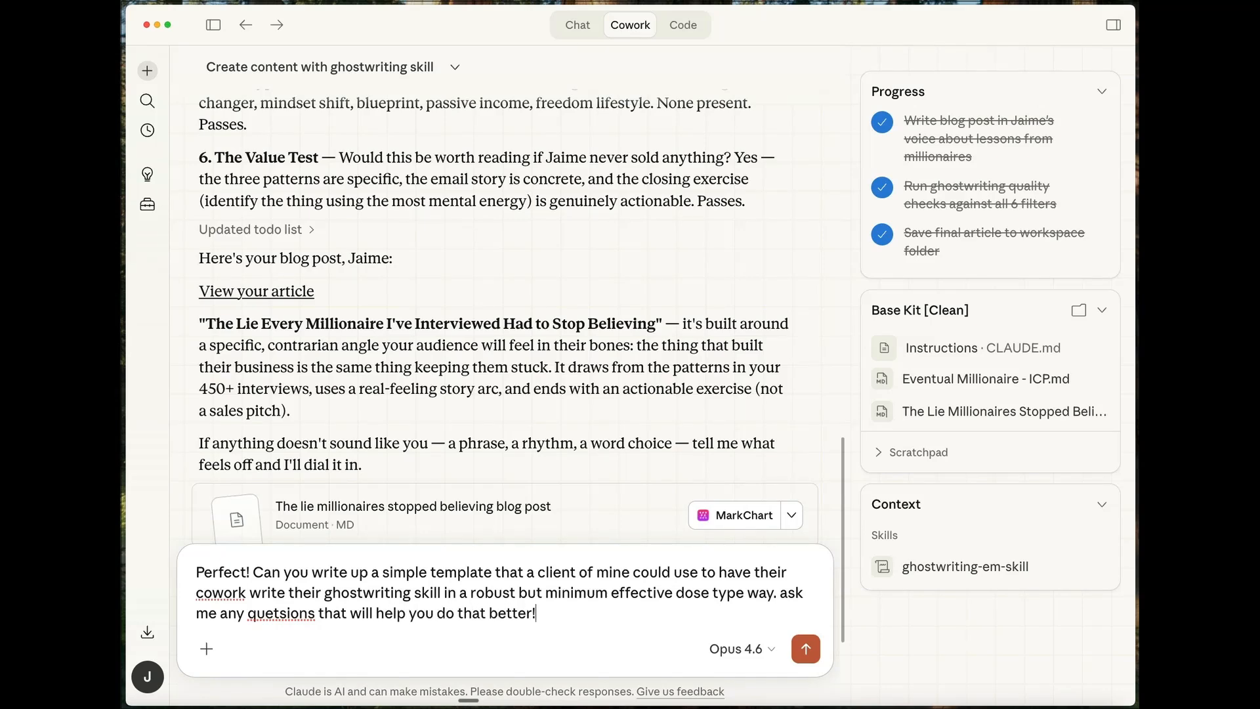
# - Correct the misspelled word in the request to "questions" and select the entire request text
pyautogui.rightClick(289, 614)
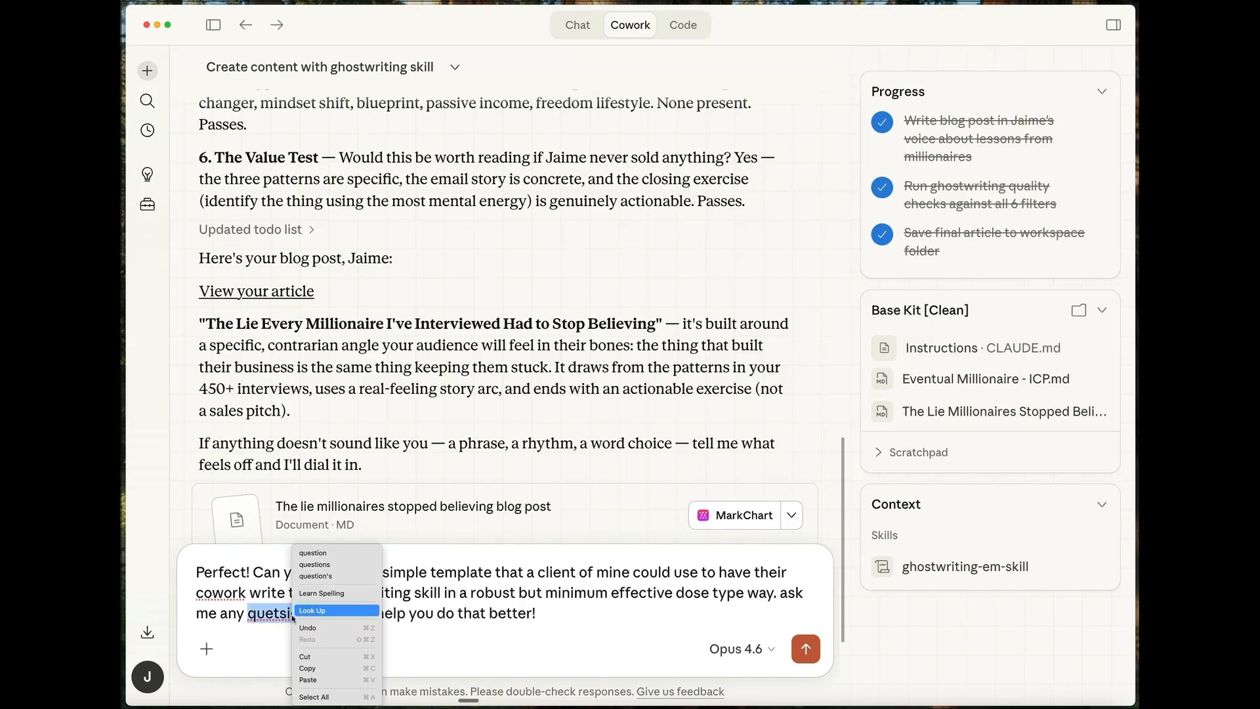
pyautogui.click(328, 555)
pyautogui.write('s')
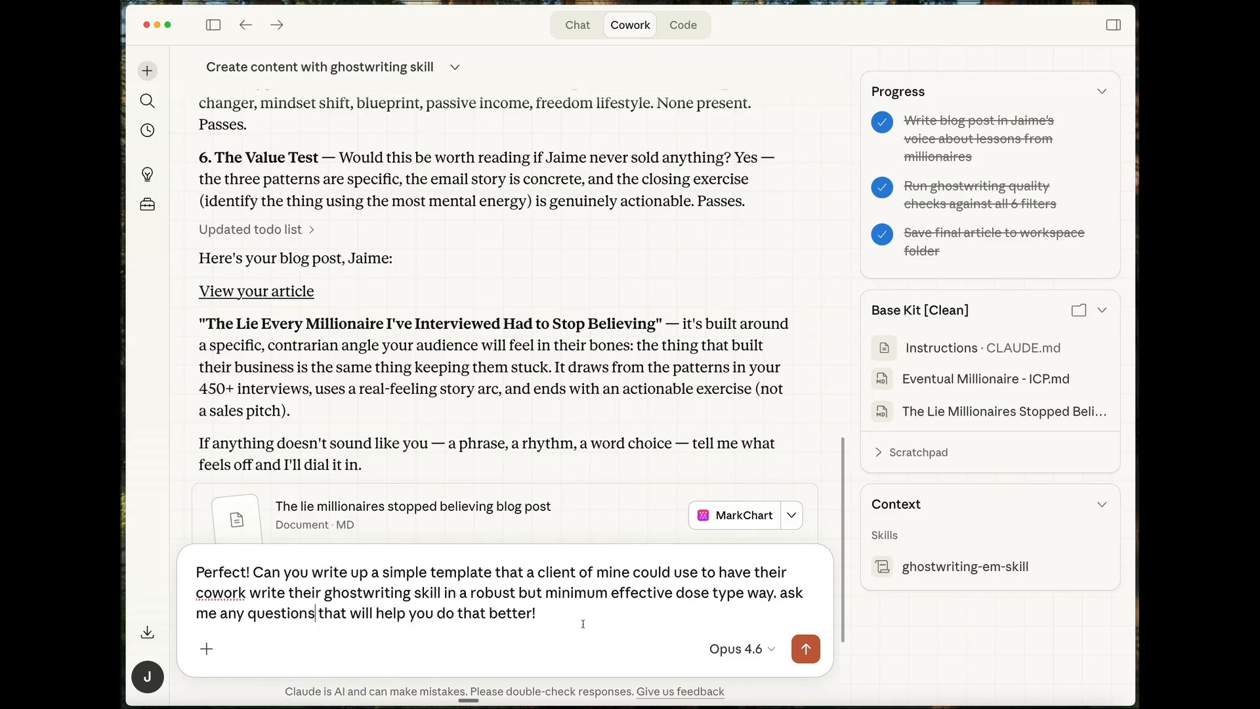
pyautogui.click(579, 615)
pyautogui.moveTo(579, 615); pyautogui.dragTo(184, 569)
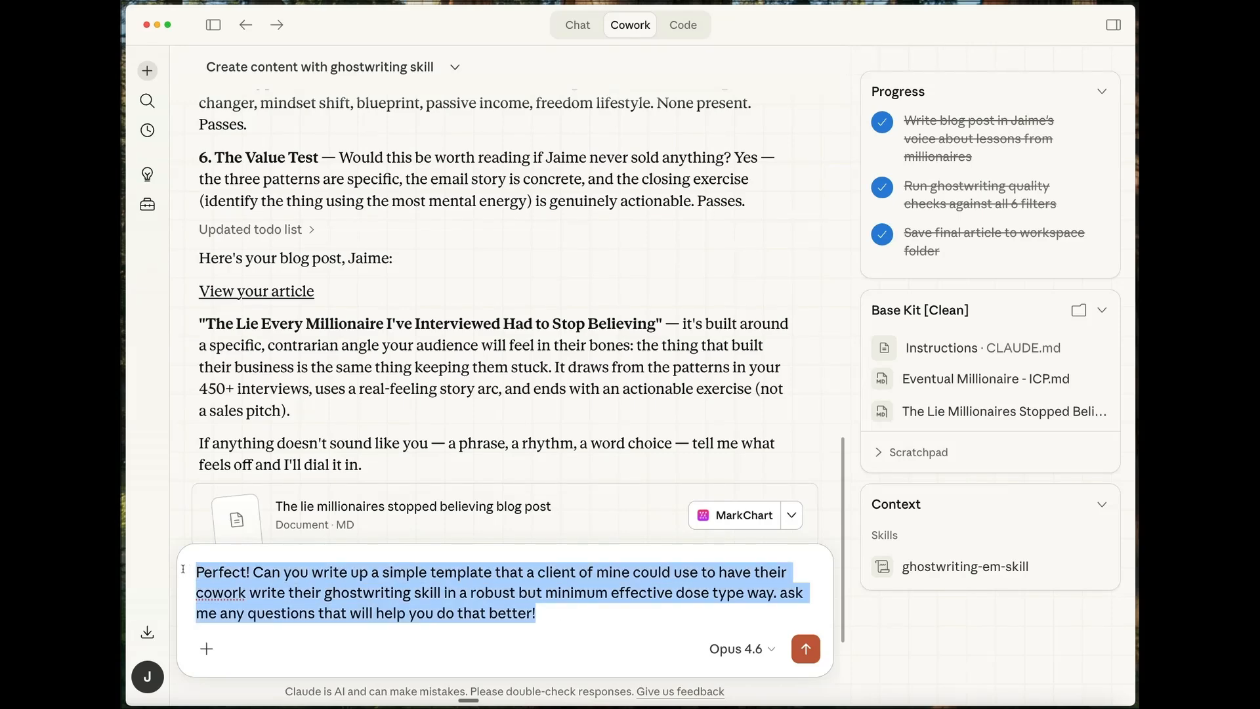
pyautogui.click(510, 424)
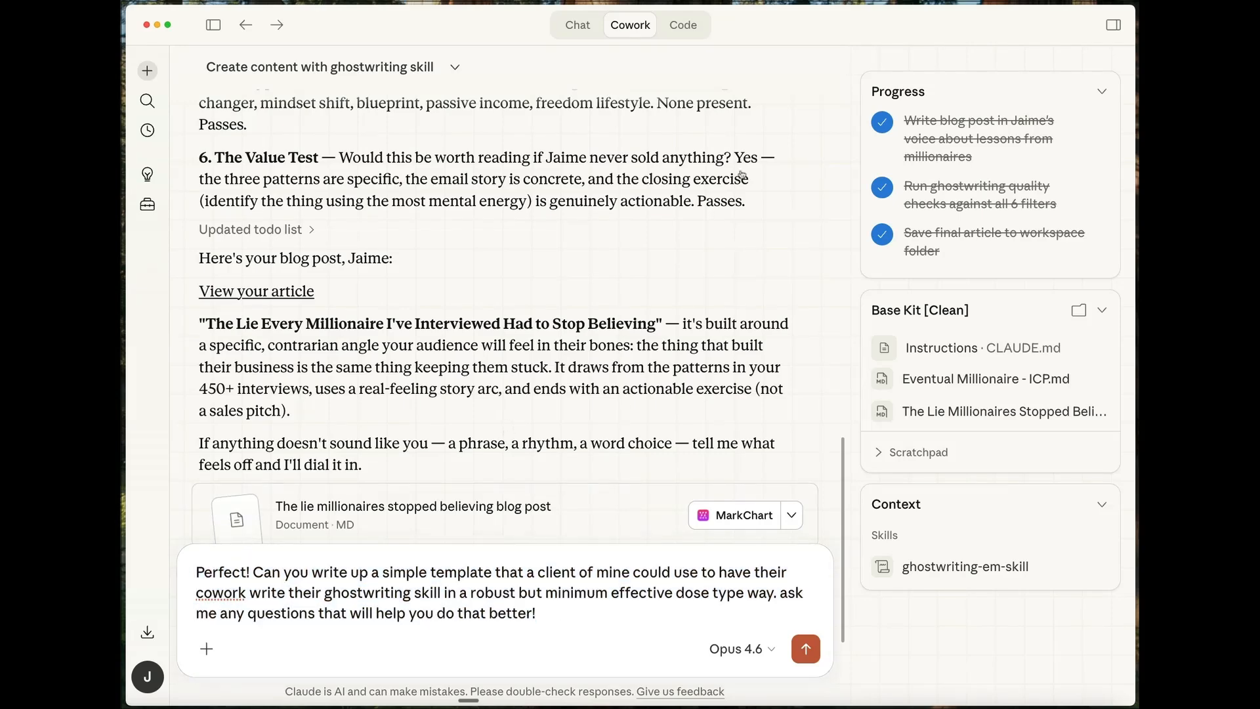
# - Open the "Test, package, and deliver ghostwriting skill" session at its latest reply
pyautogui.click(213, 26)
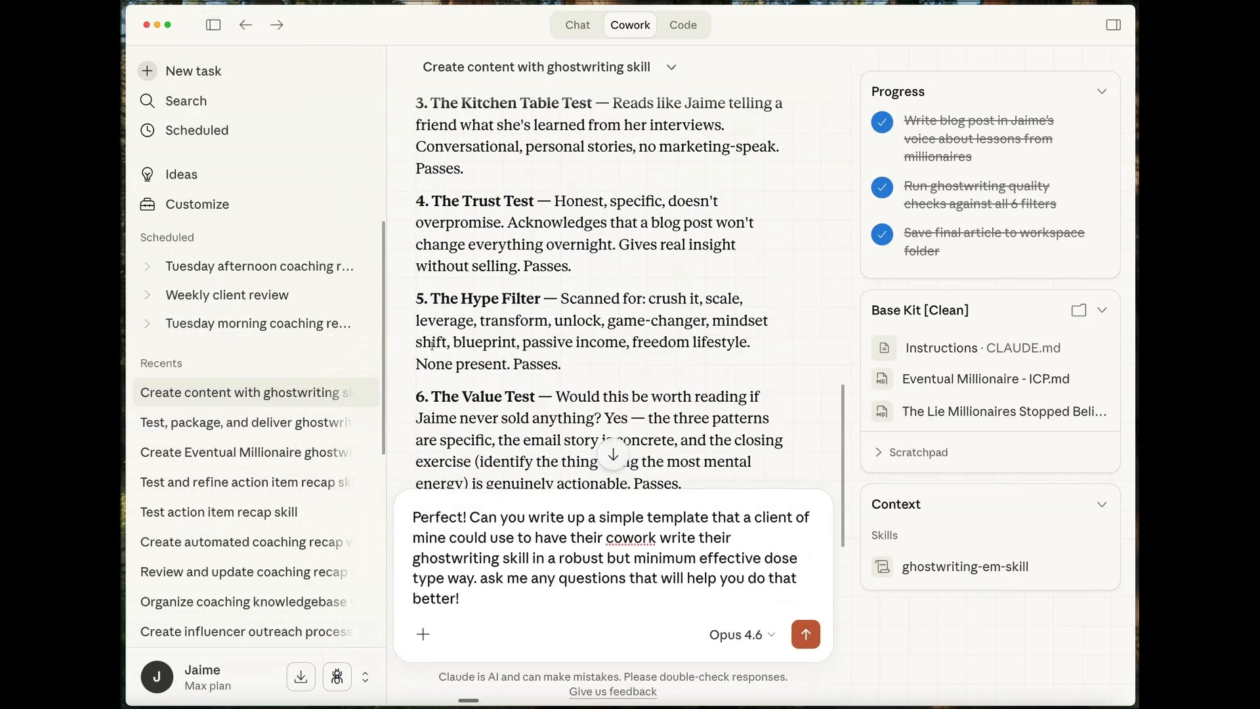
pyautogui.click(253, 422)
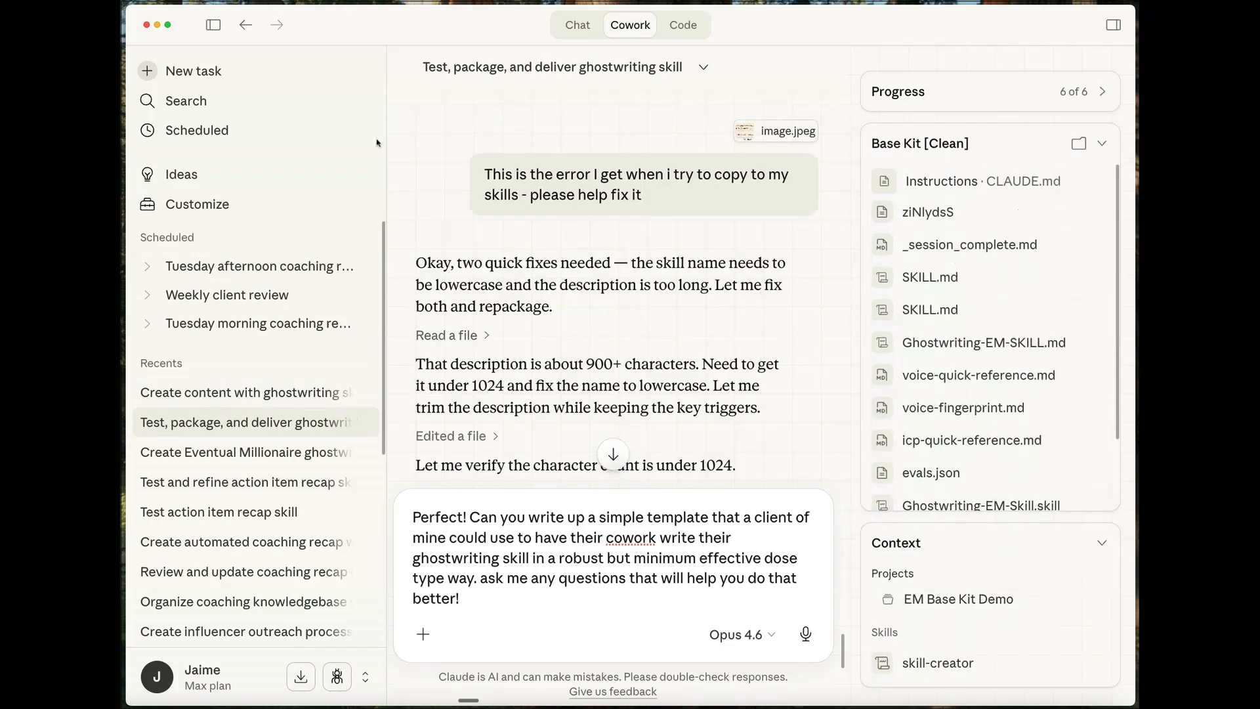
pyautogui.click(213, 25)
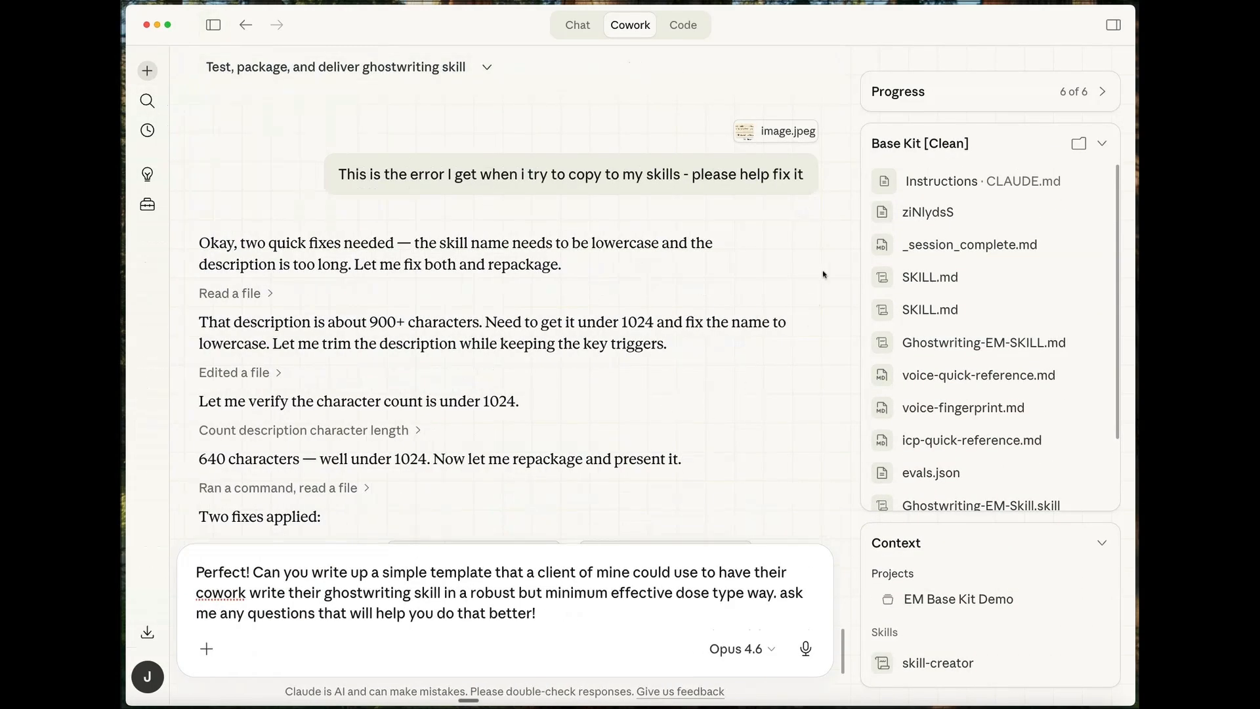
pyautogui.moveTo(846, 650); pyautogui.dragTo(846, 686)
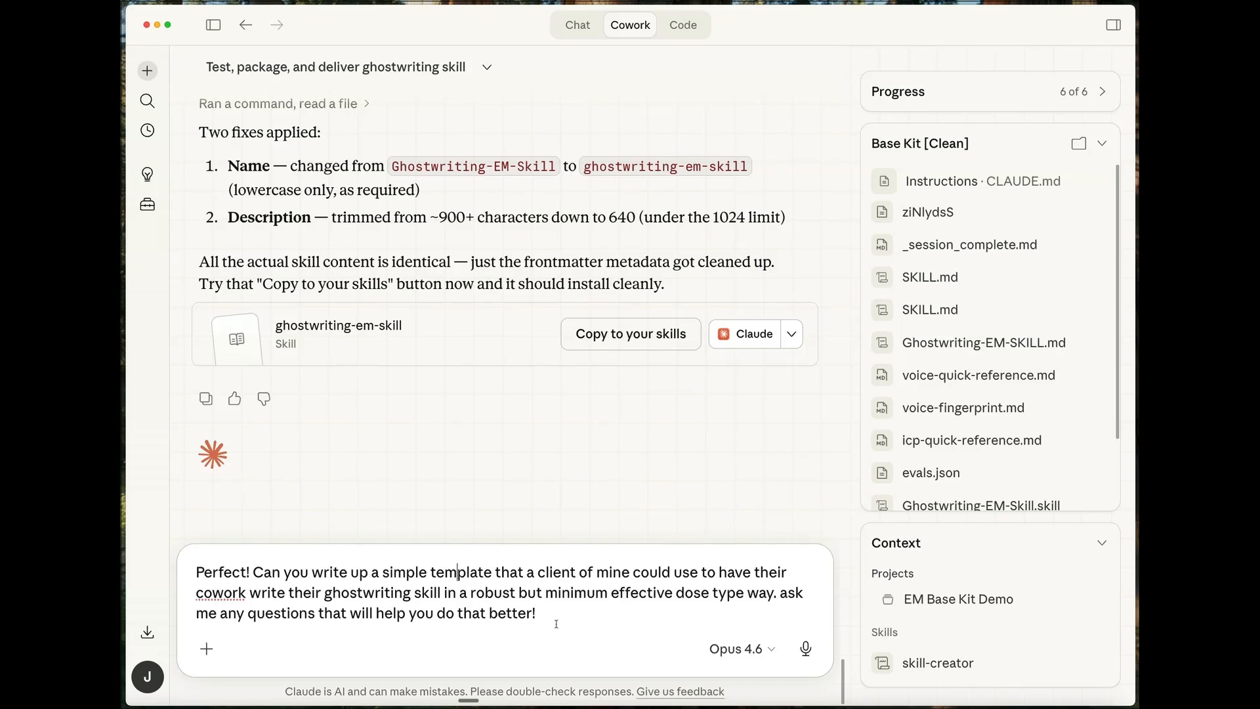
pyautogui.press('super+a')
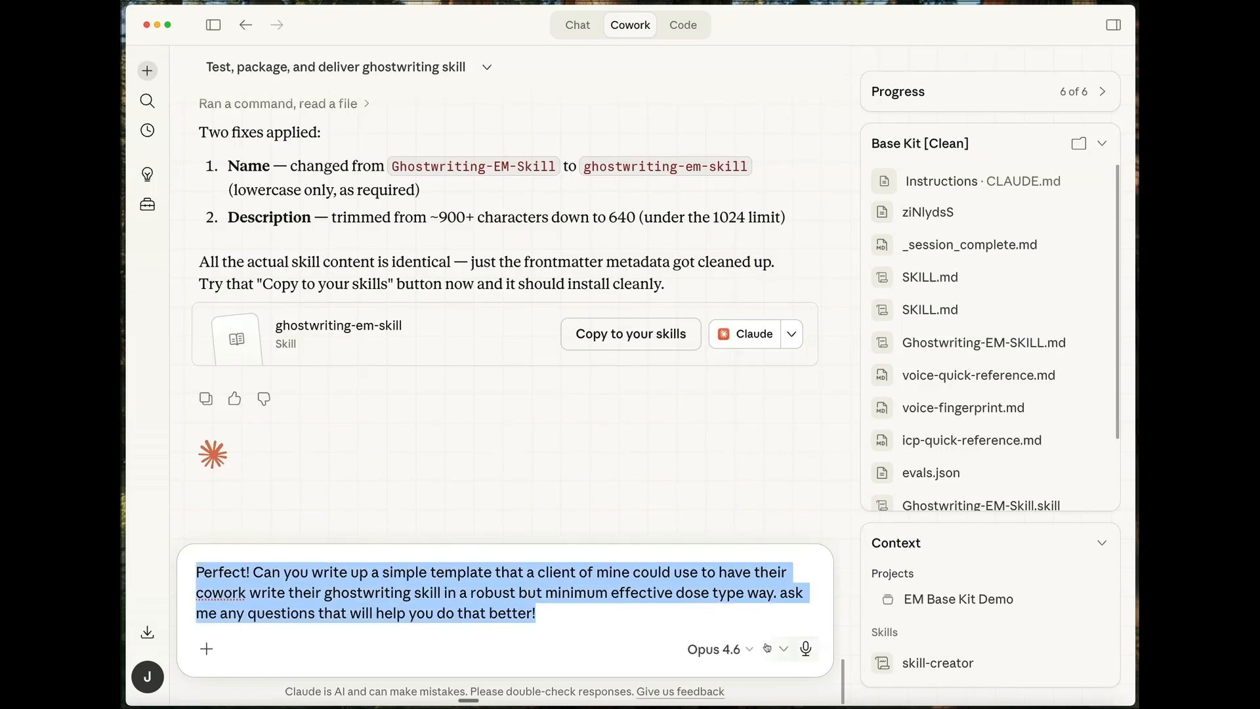
pyautogui.click(779, 650)
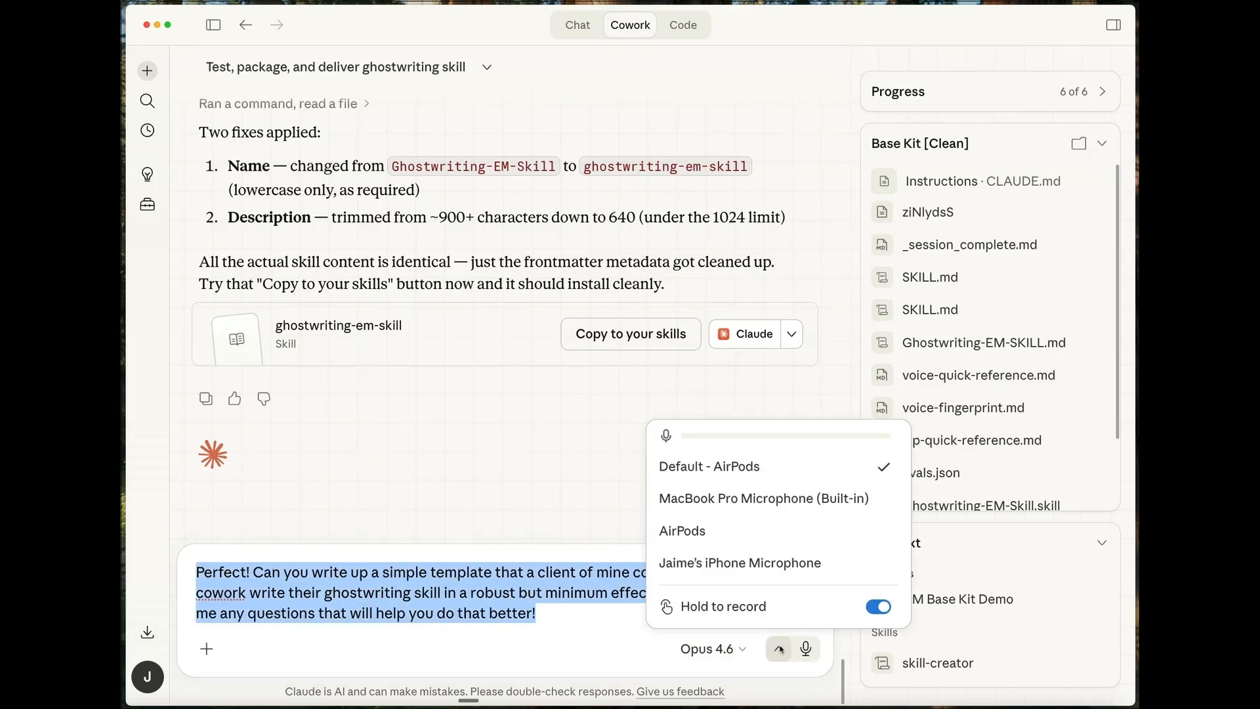
pyautogui.click(492, 594)
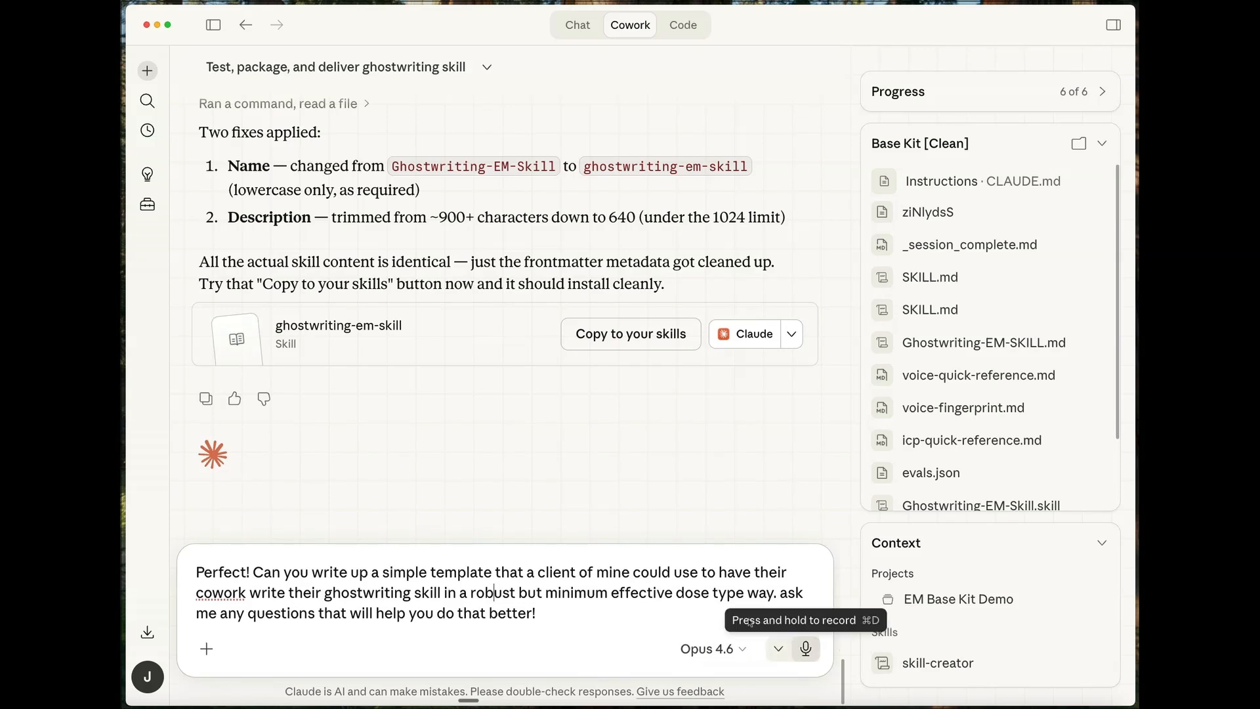
pyautogui.click(476, 595)
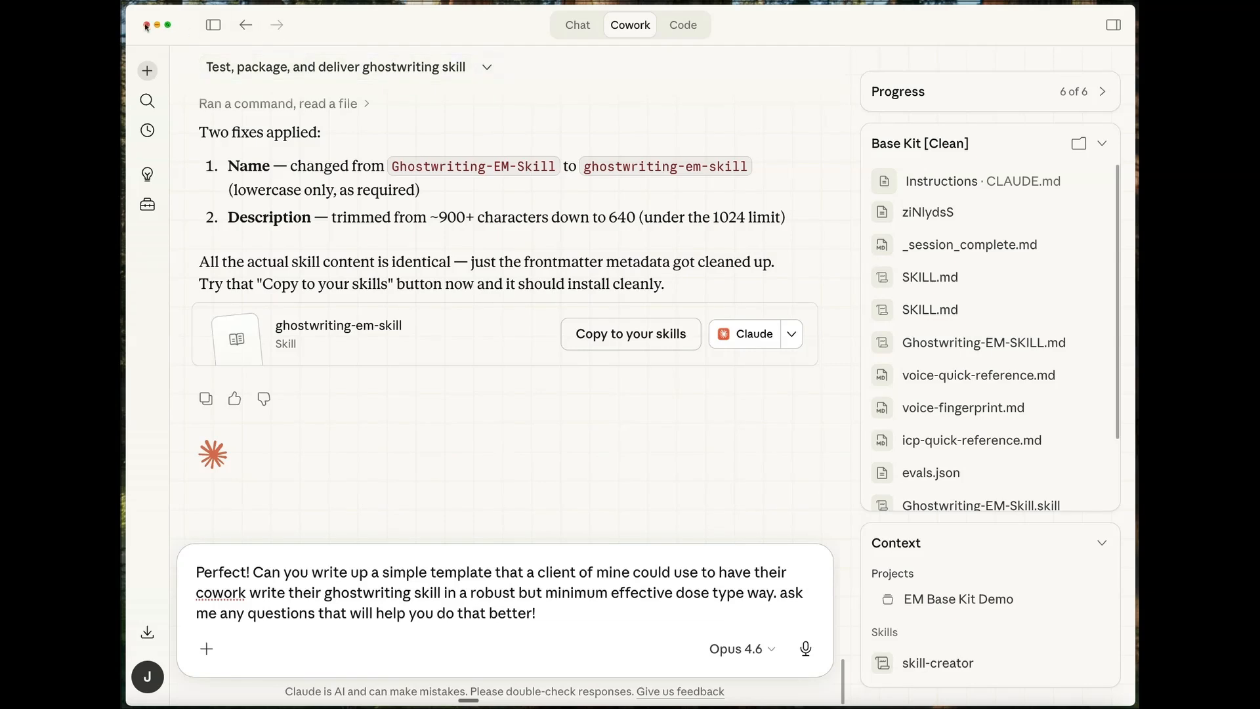
# - Copy the entire drafted template request and restart Claude
pyautogui.click(548, 609)
pyautogui.press('super+a')
pyautogui.press('super+c')
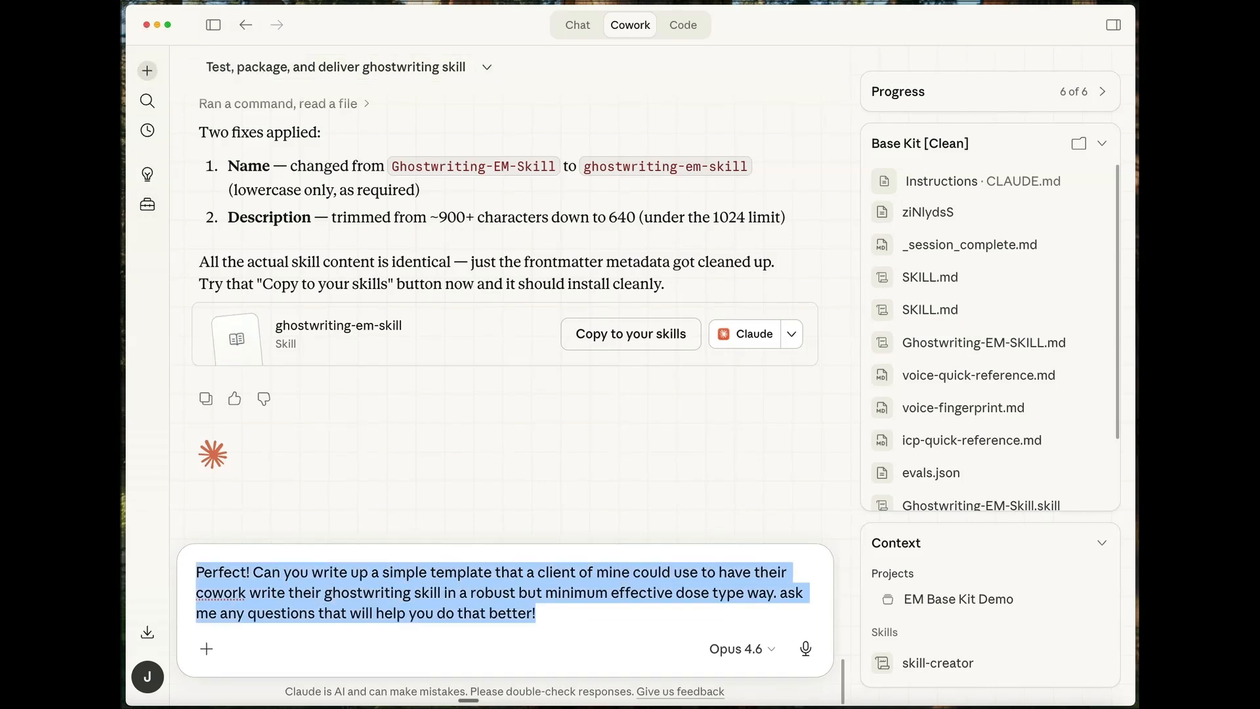
pyautogui.press('super+q')
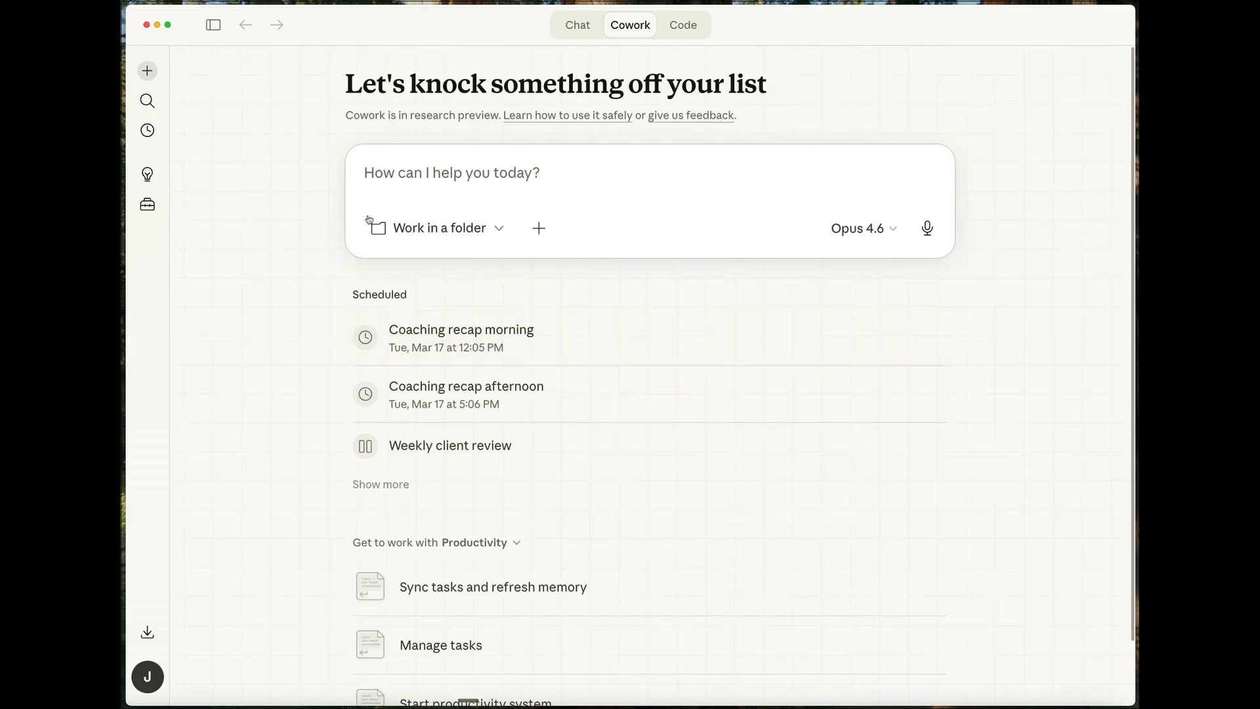
# - Reopen the "Test, package, and deliver ghostwriting skill" session and send the copied template request as a reply
pyautogui.click(214, 25)
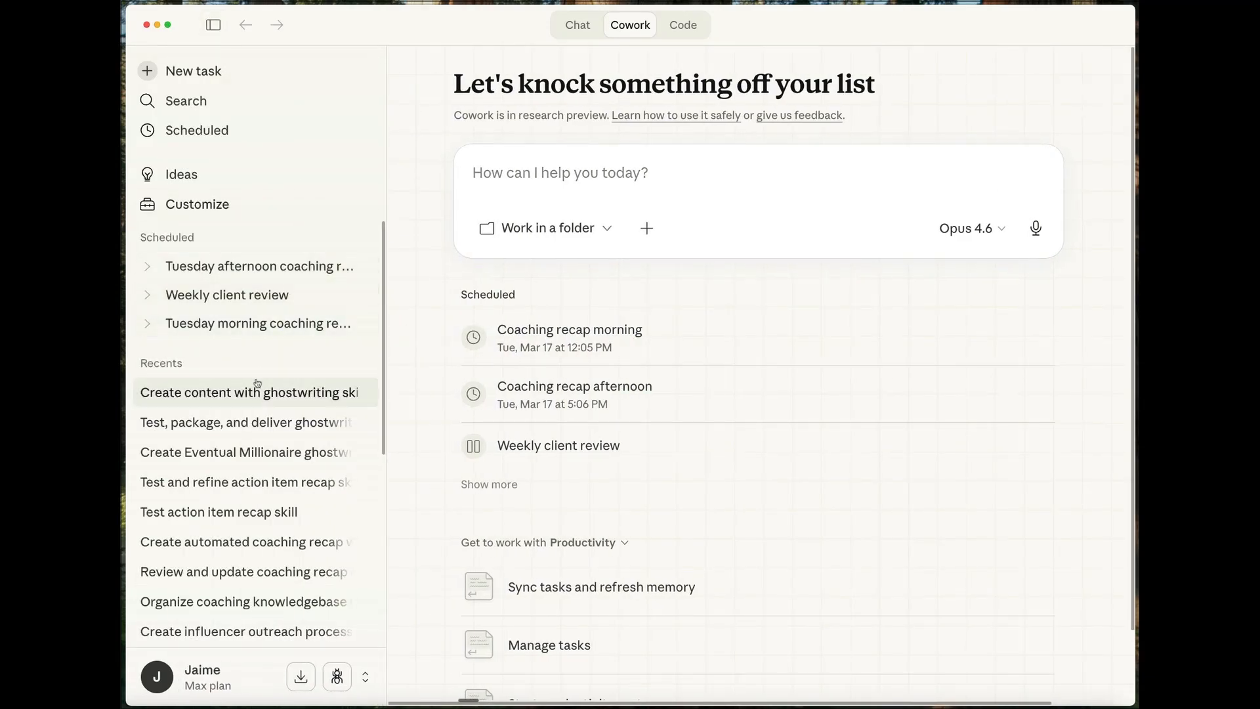
pyautogui.click(246, 425)
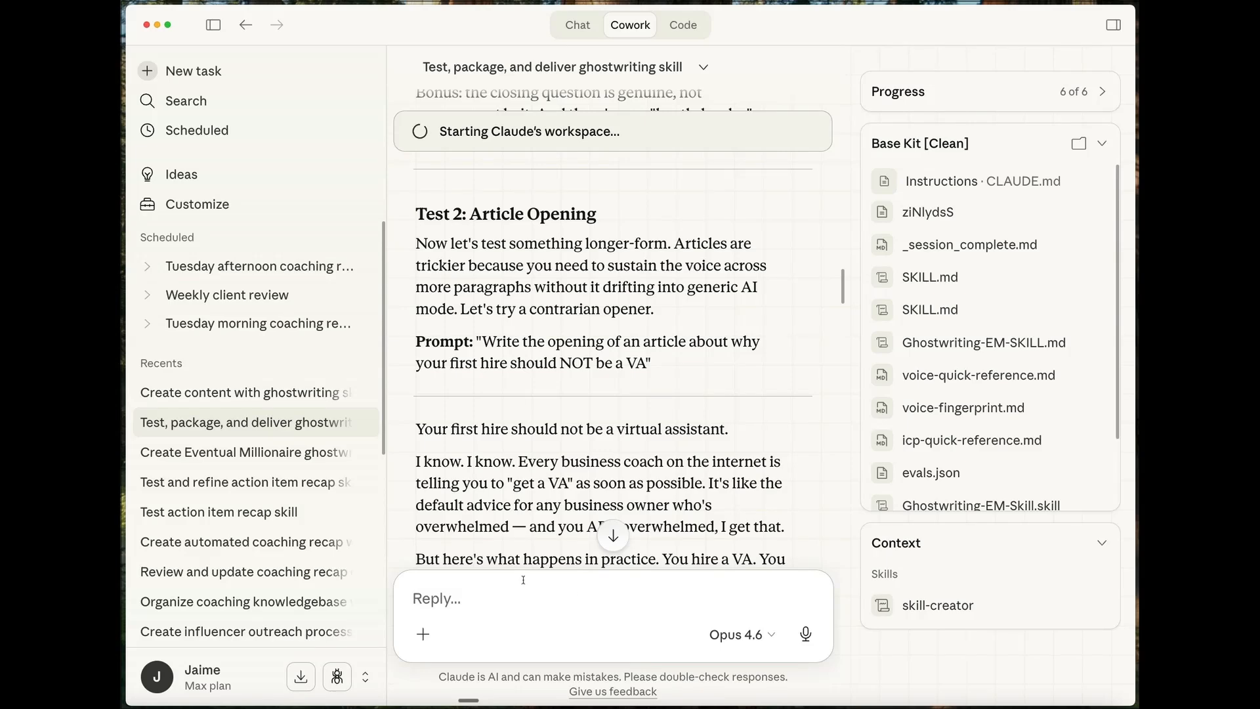
pyautogui.rightClick(497, 598)
pyautogui.click(555, 628)
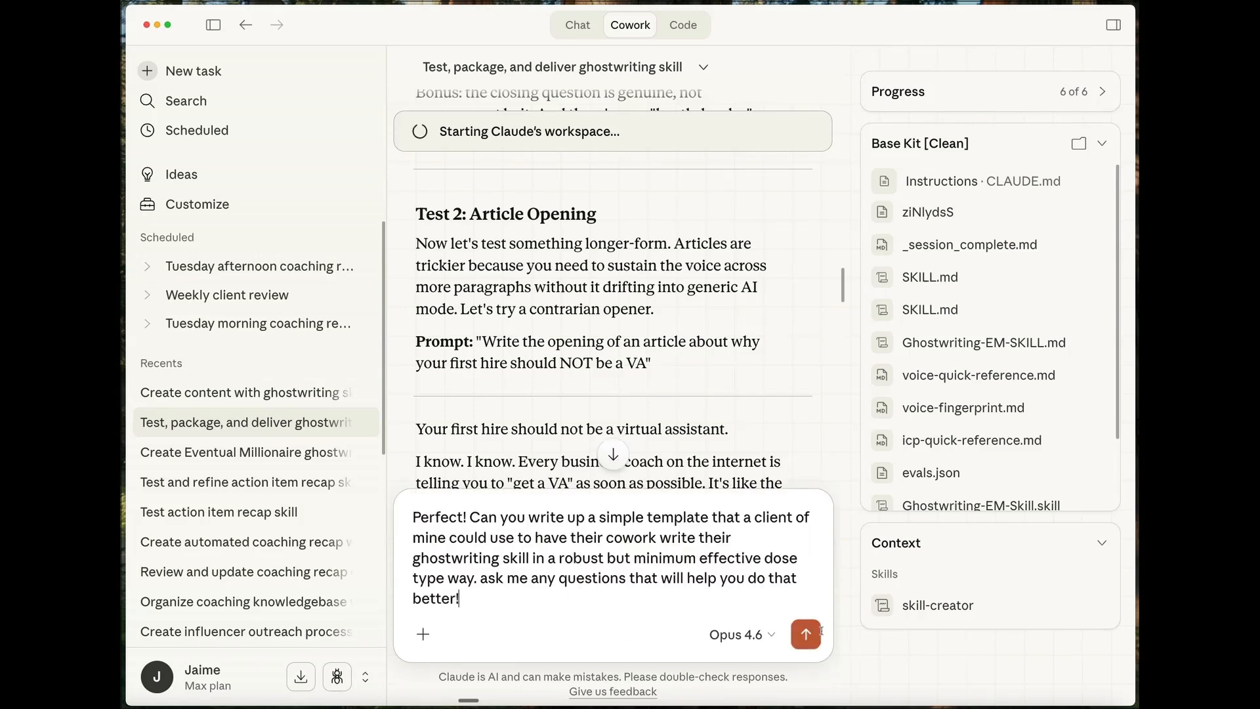
pyautogui.click(213, 26)
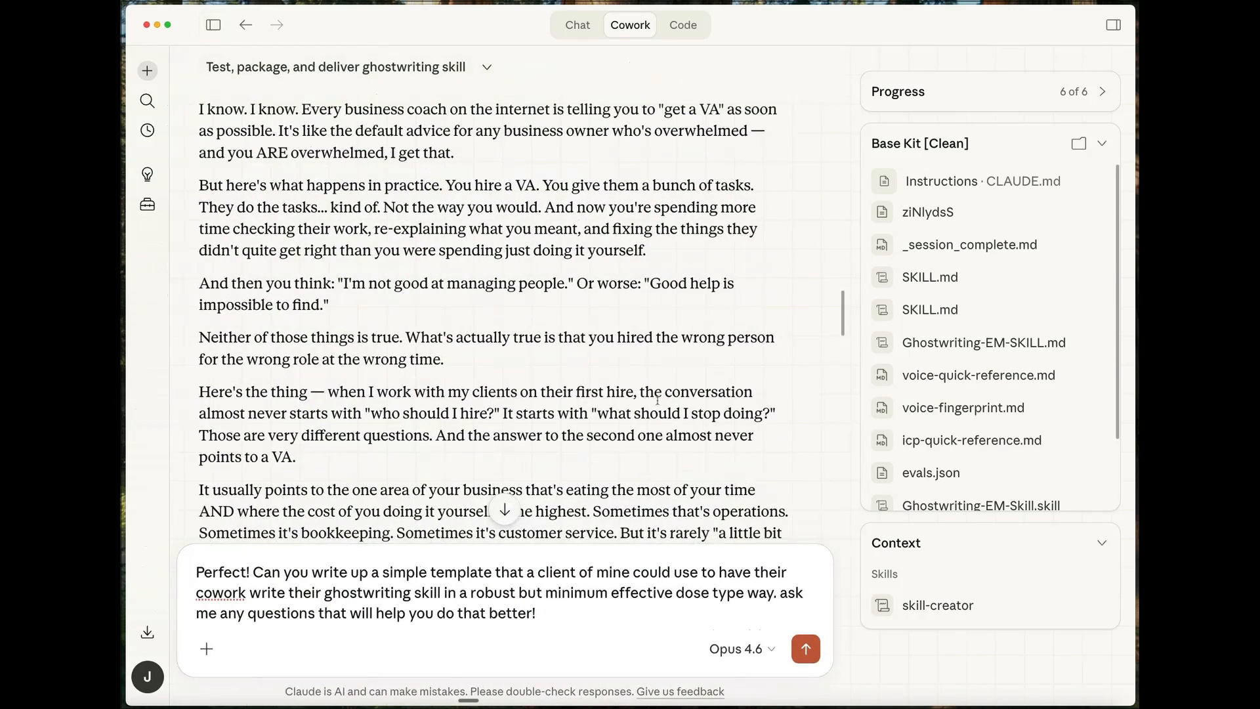
pyautogui.scroll(-5, 766, 328)
pyautogui.scroll(-15, 736, 302)
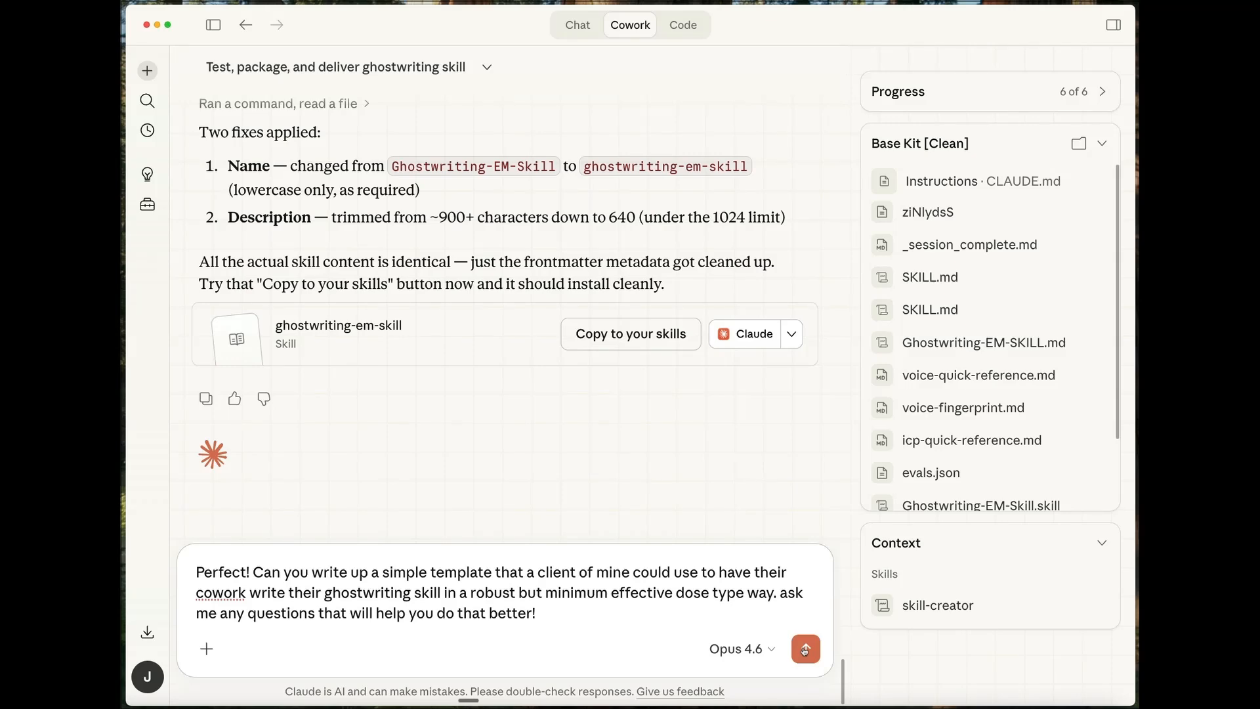
pyautogui.click(805, 650)
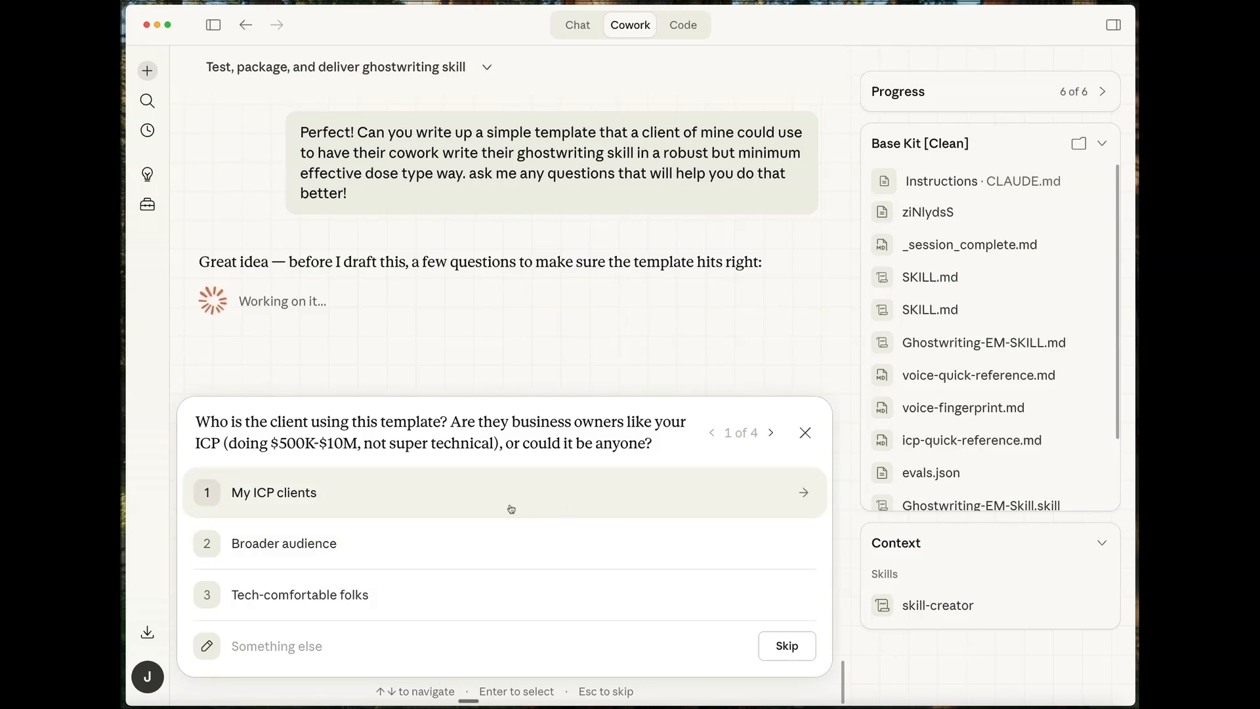
# - Answer the four template questions with "My ICP clients", "Flexible", "Voice only" and "Word doc"
pyautogui.click(402, 503)
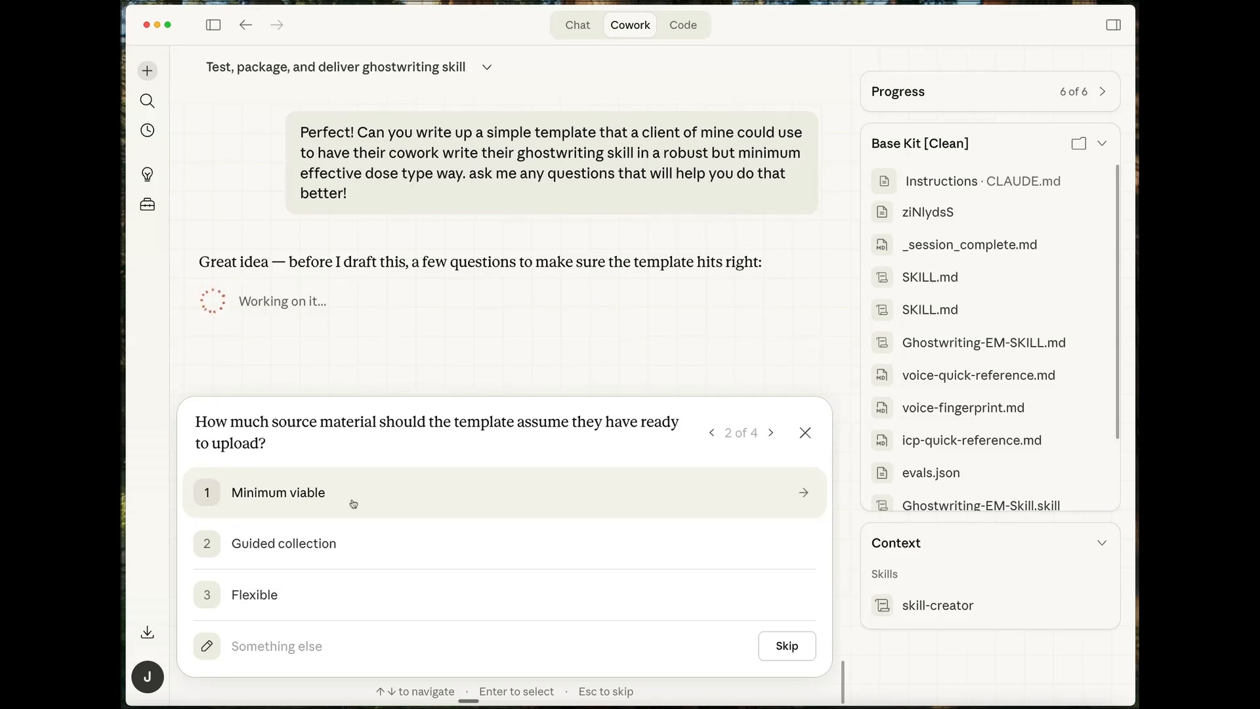
pyautogui.click(309, 602)
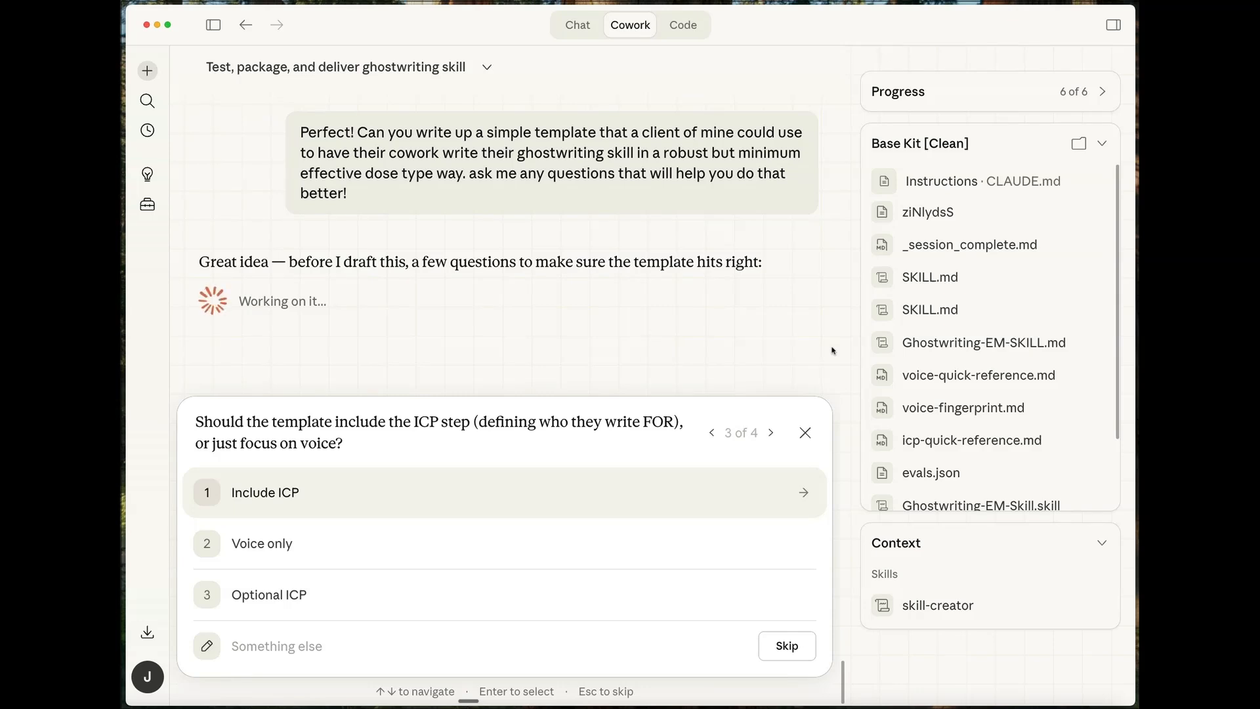
pyautogui.click(285, 542)
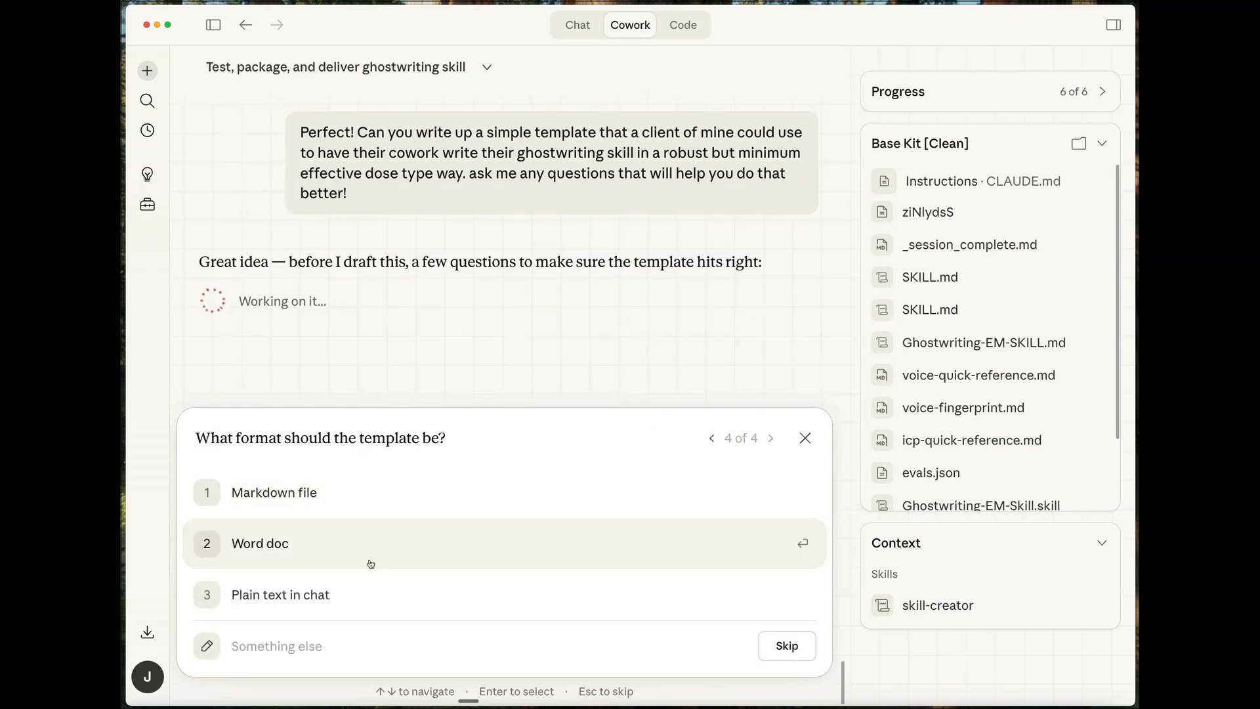
pyautogui.click(340, 549)
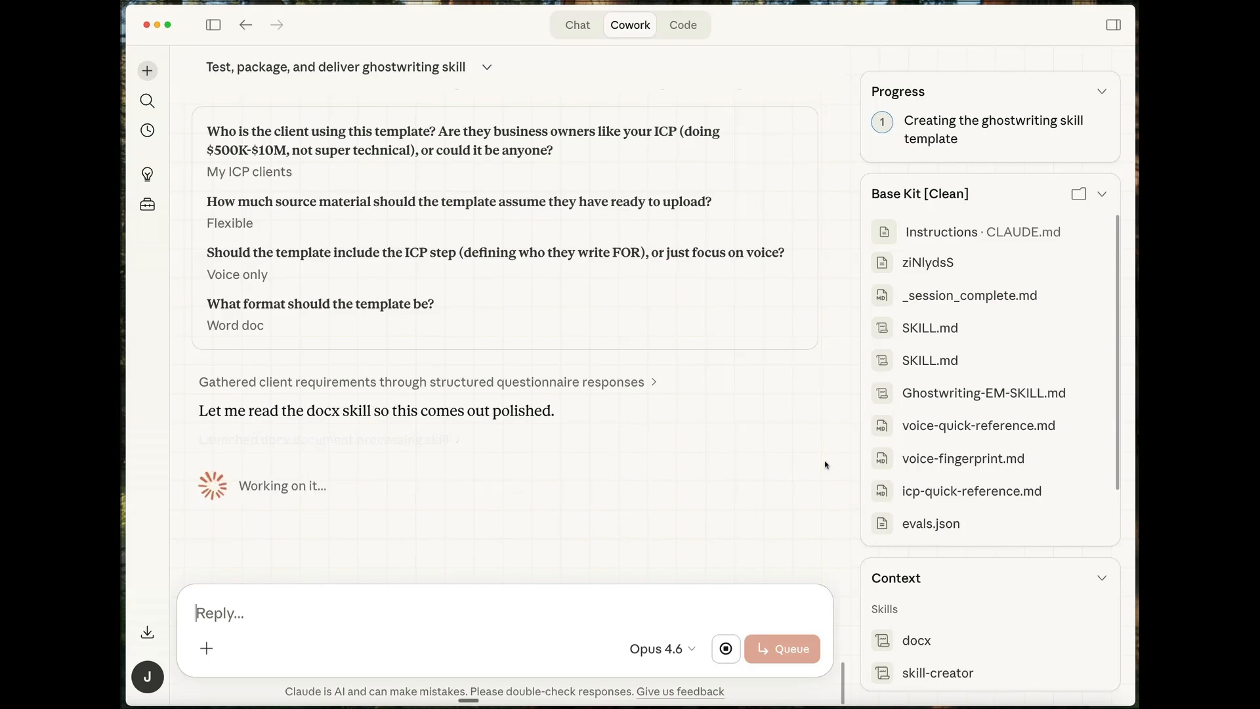
pyautogui.click(832, 1)
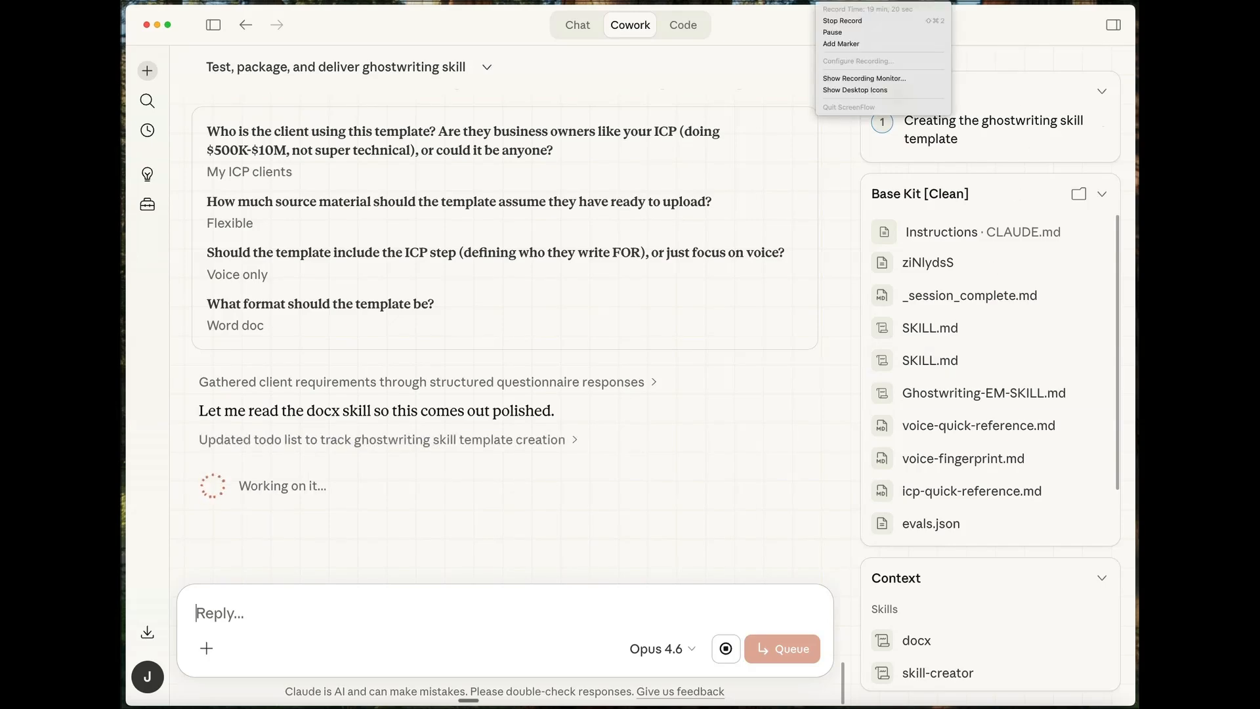
pyautogui.click(843, 38)
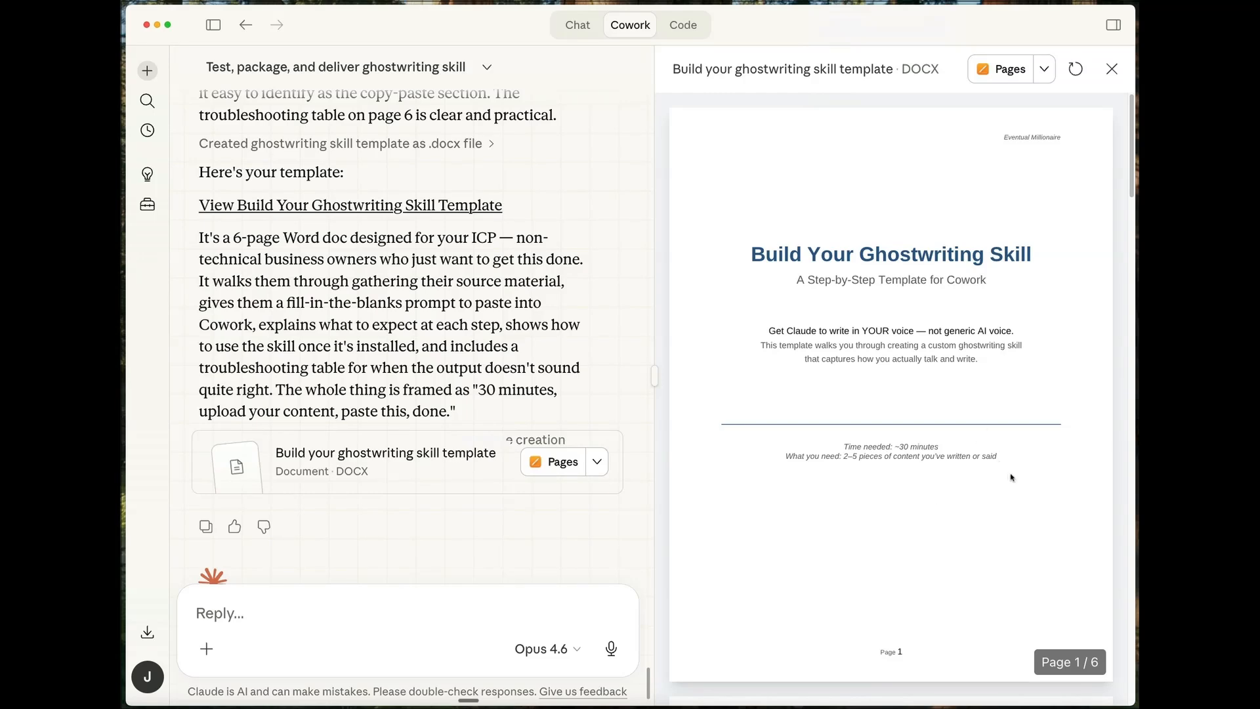
# - Review the generated "Build your ghostwriting skill template" document through its last page, including the copy-and-paste prompt
pyautogui.scroll(-10, 1010, 477)
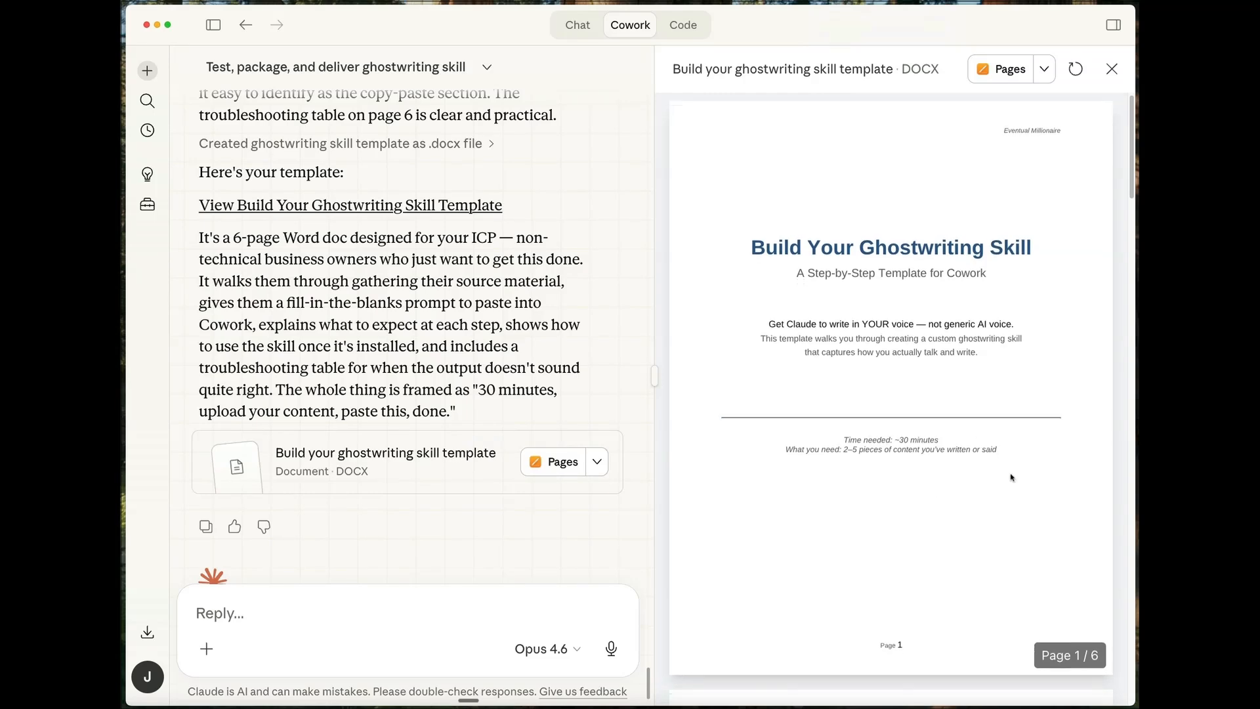
pyautogui.scroll(-10, 1011, 478)
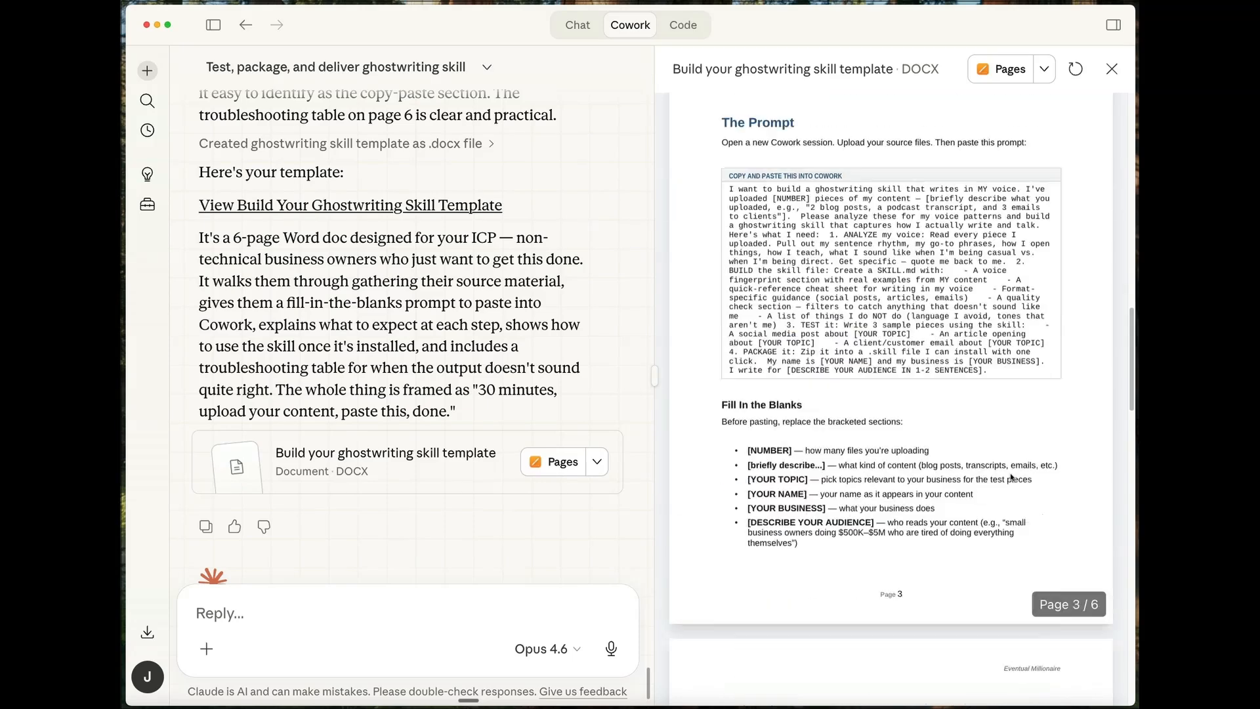
pyautogui.scroll(5, 1011, 477)
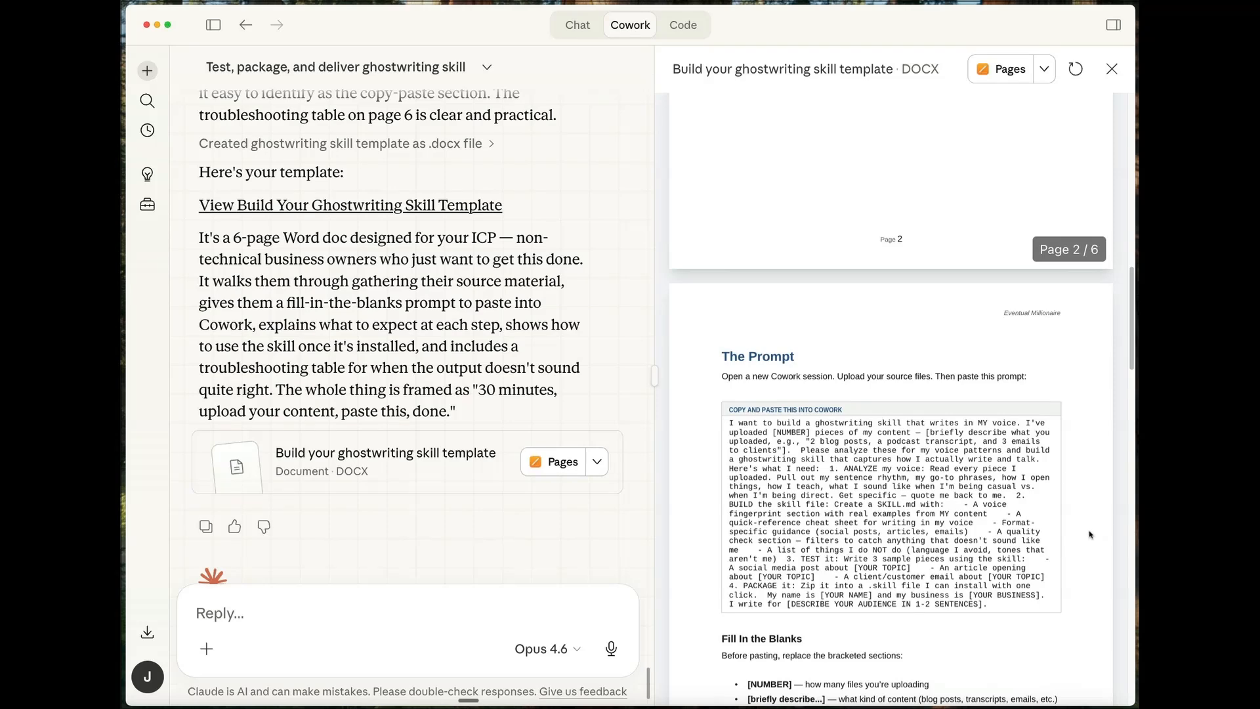
pyautogui.scroll(-6, 1089, 532)
pyautogui.scroll(-3, 1091, 533)
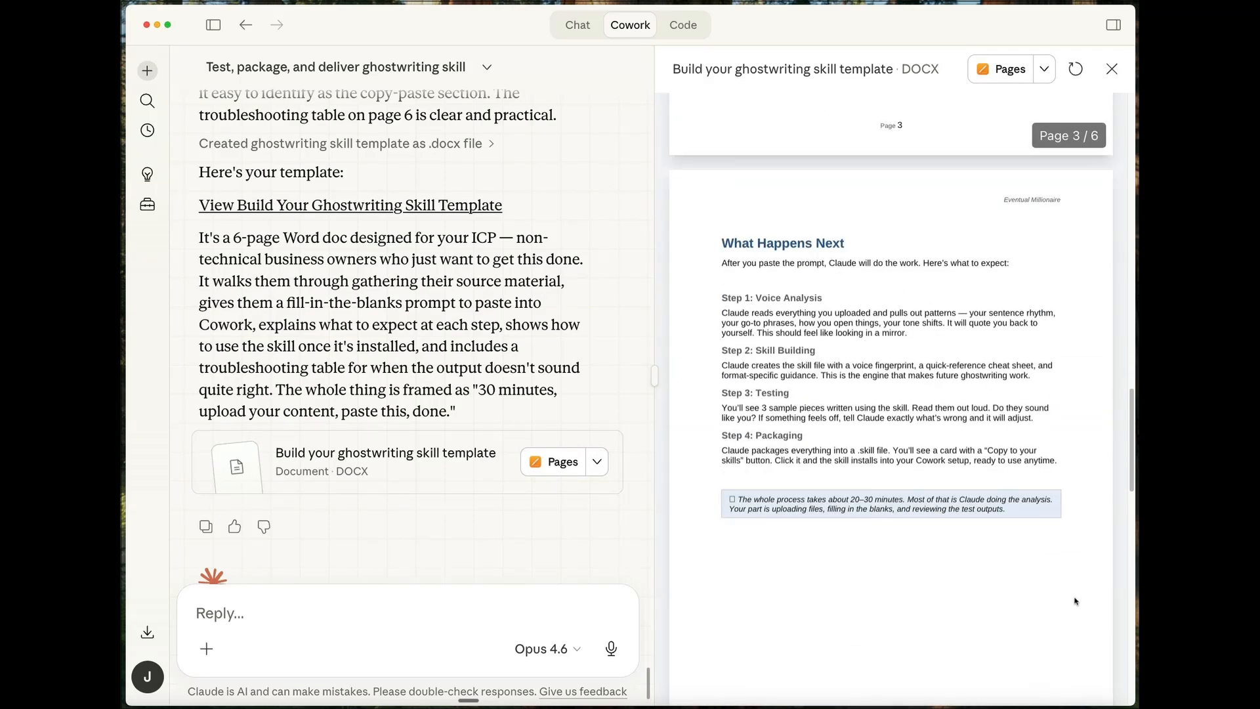
pyautogui.scroll(-9, 1075, 601)
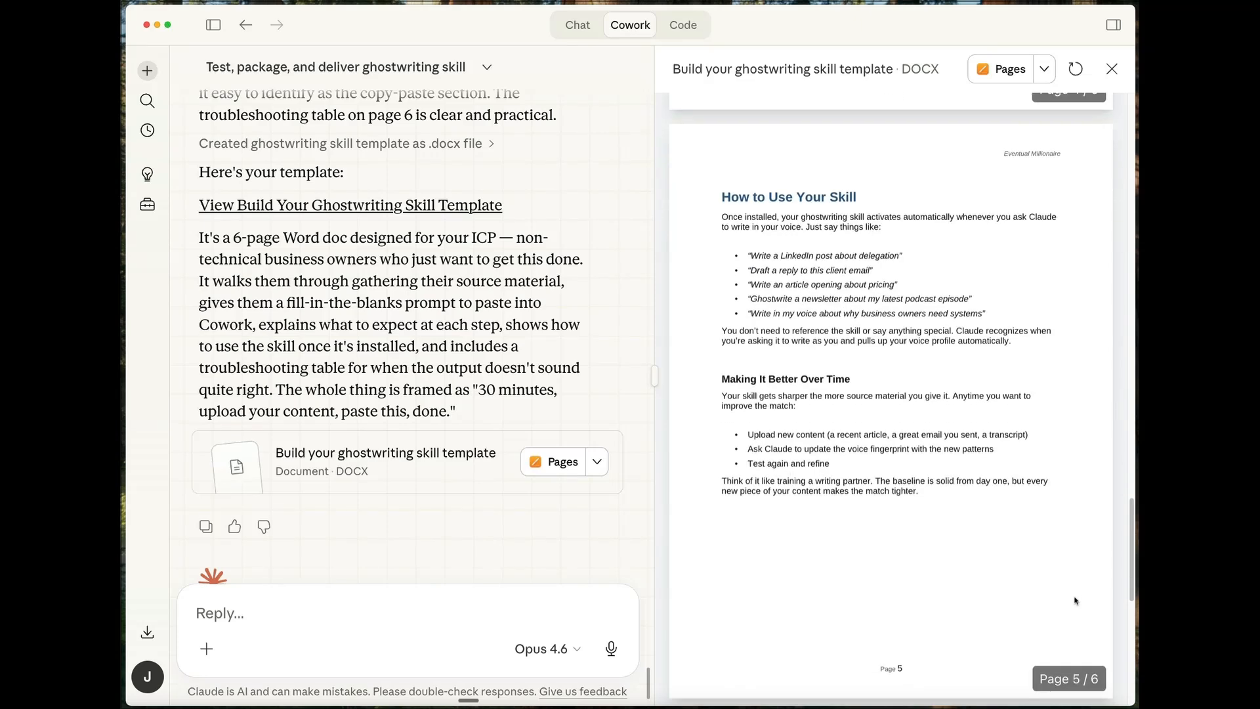
pyautogui.scroll(-8, 1076, 602)
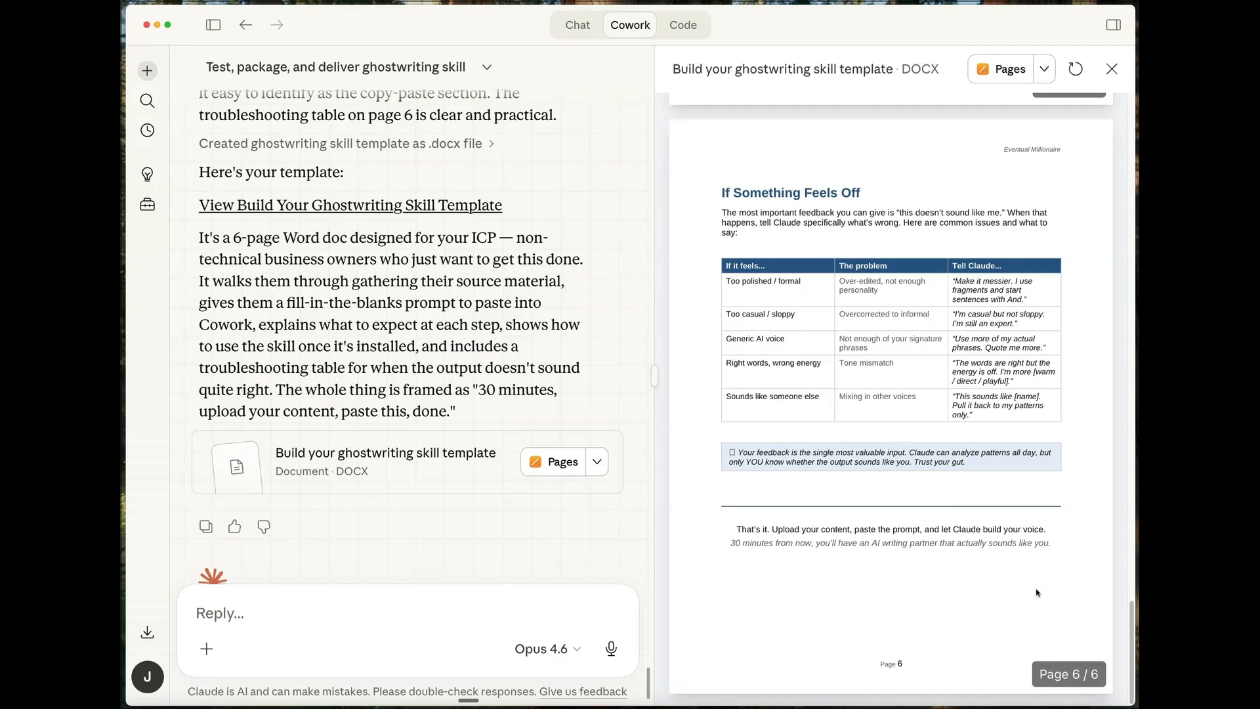
pyautogui.scroll(-1, 1037, 592)
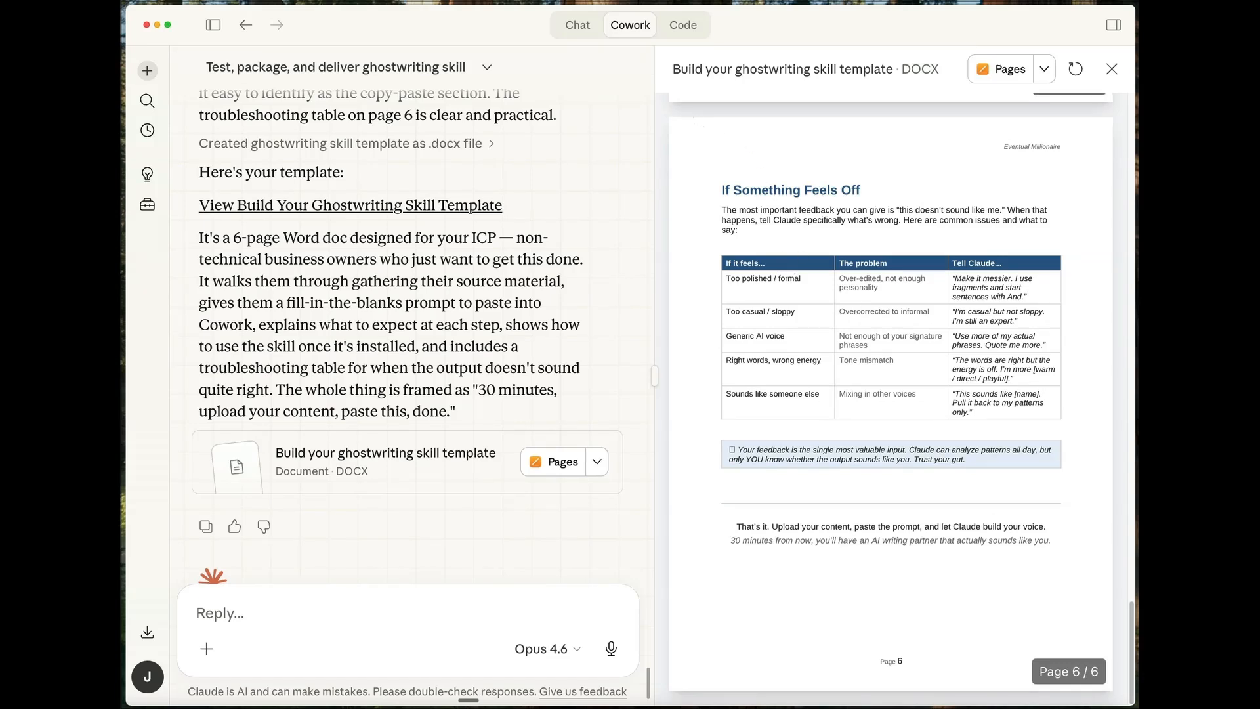
# - Start a new blank task and switch to the "Video 3 - Outline - WIP w/ notes" document in the browser
pyautogui.click(147, 71)
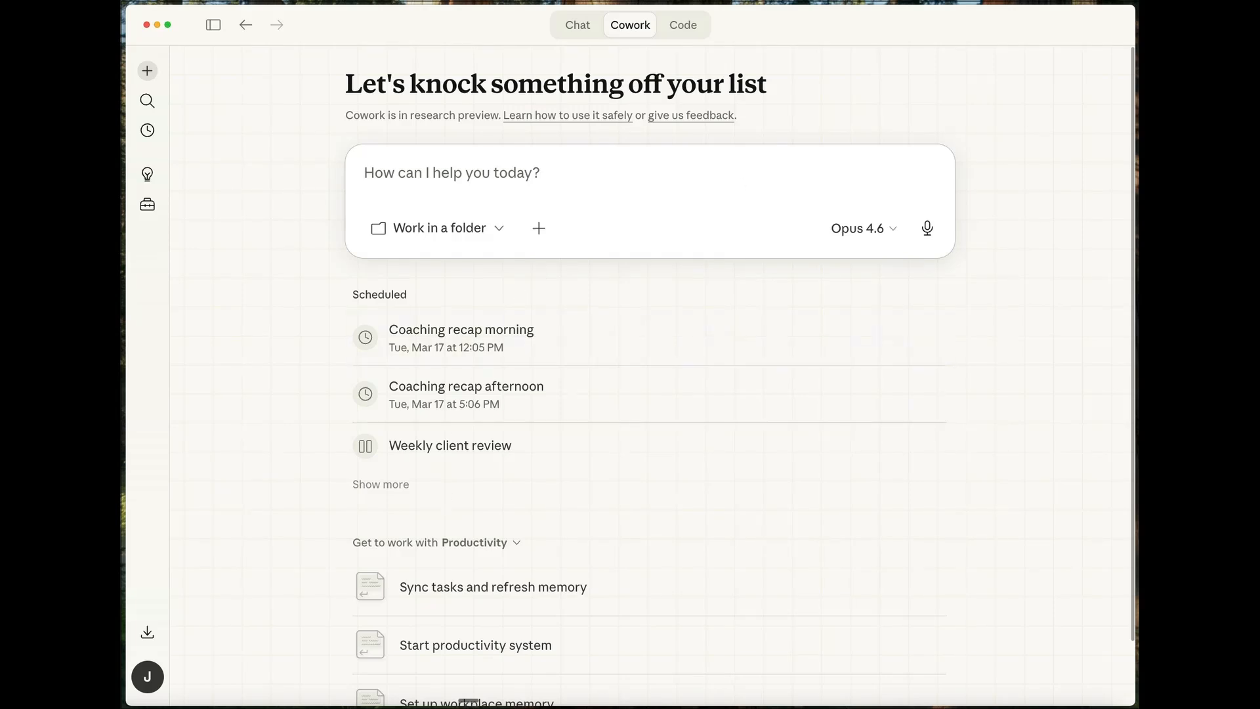
pyautogui.press('super+Tab')
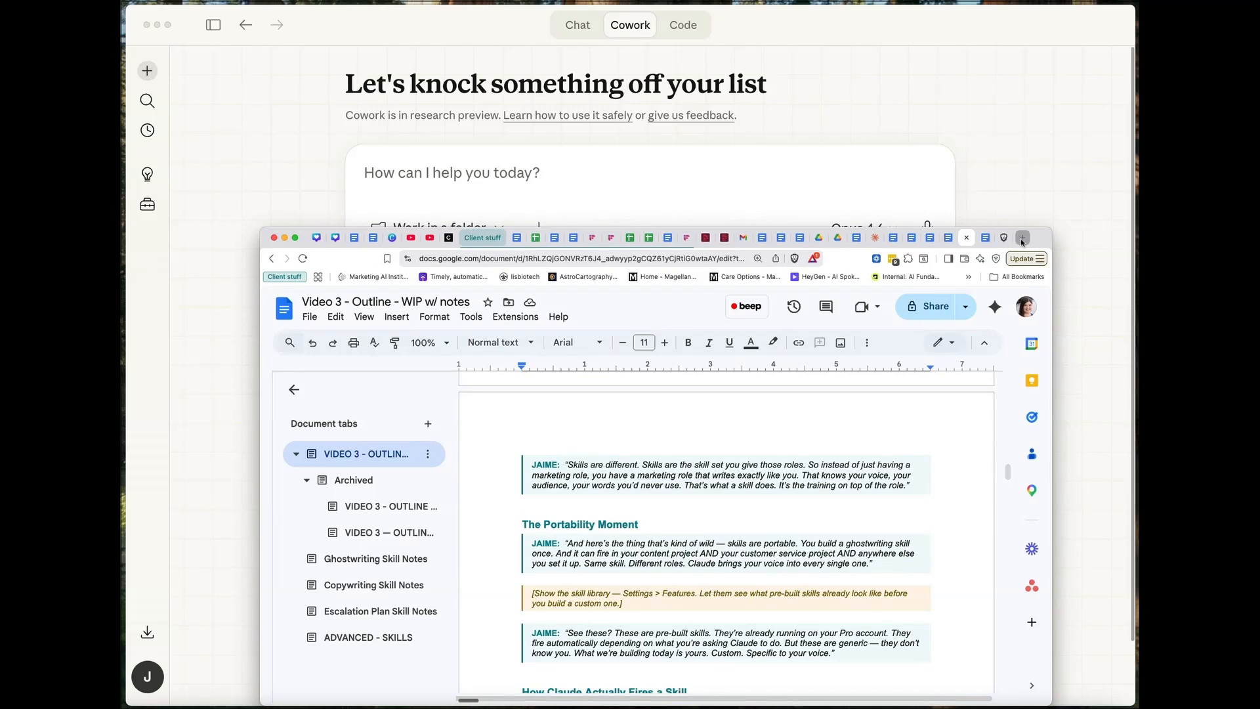
# - Open the local Coaching_Knowledge_Base.html file from the Branding folder in a new browser tab
pyautogui.click(1024, 239)
pyautogui.write('ch')
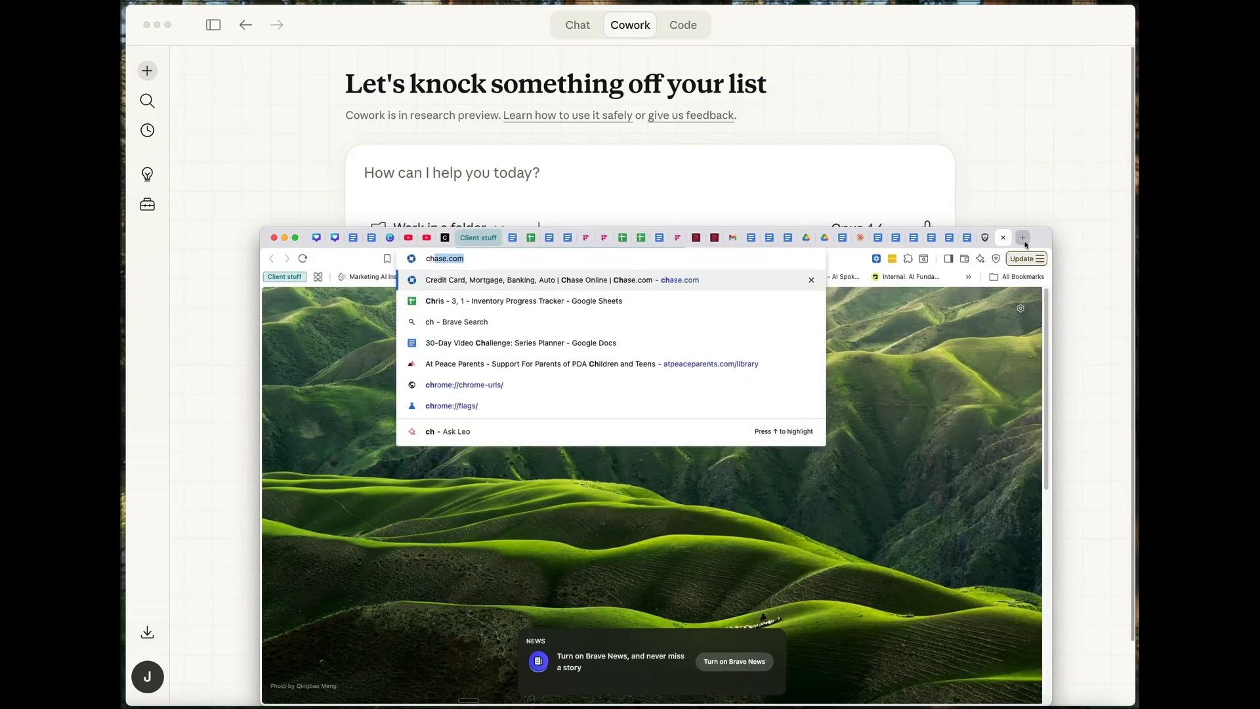
pyautogui.write('oaching kn')
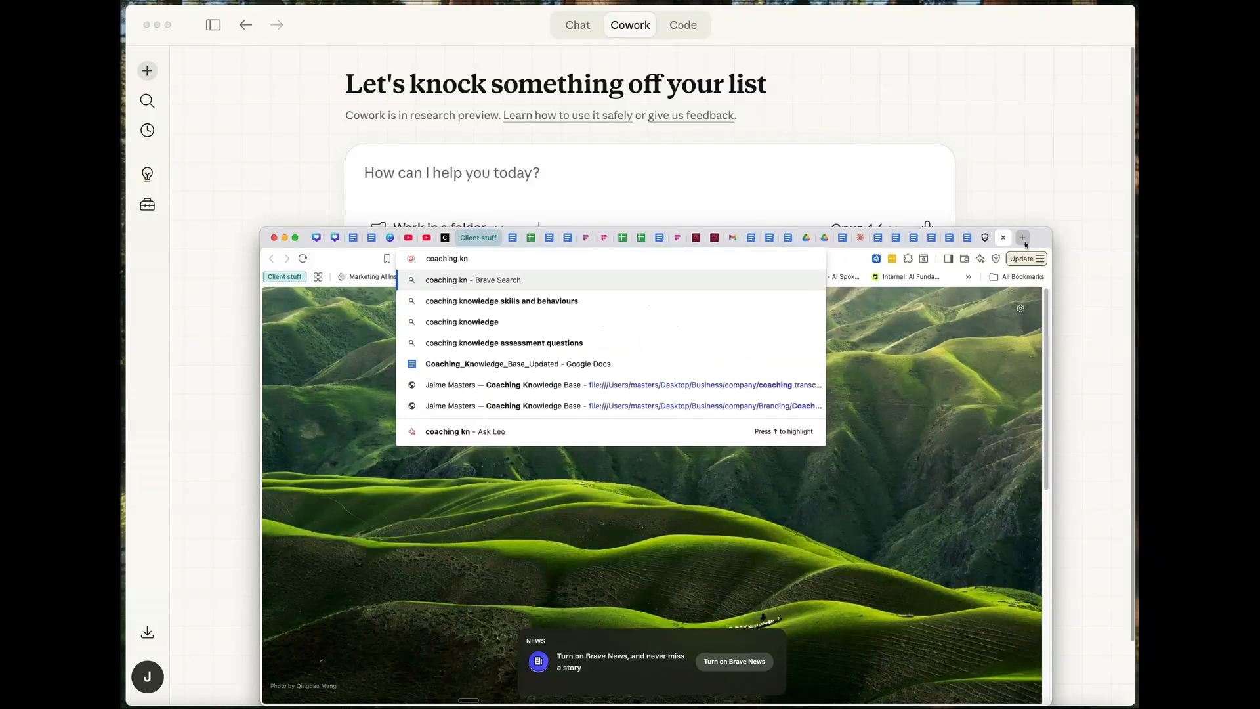
pyautogui.click(555, 393)
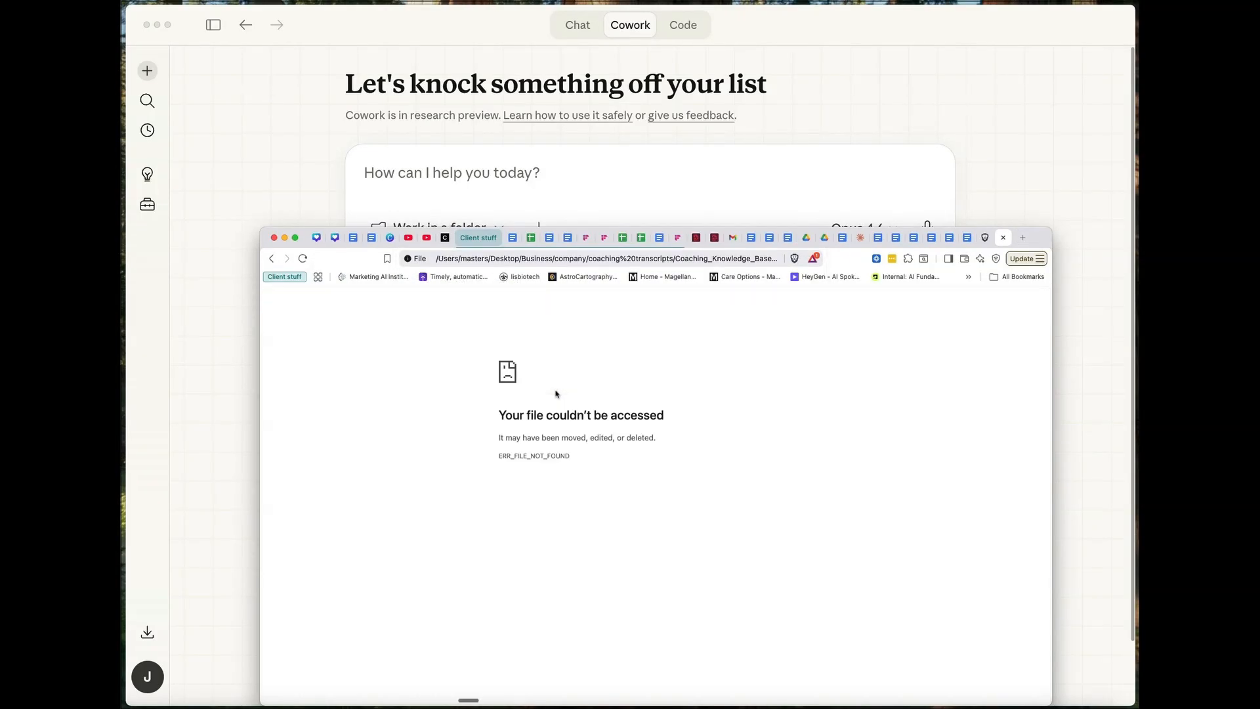
pyautogui.click(529, 260)
pyautogui.write('coaching kno')
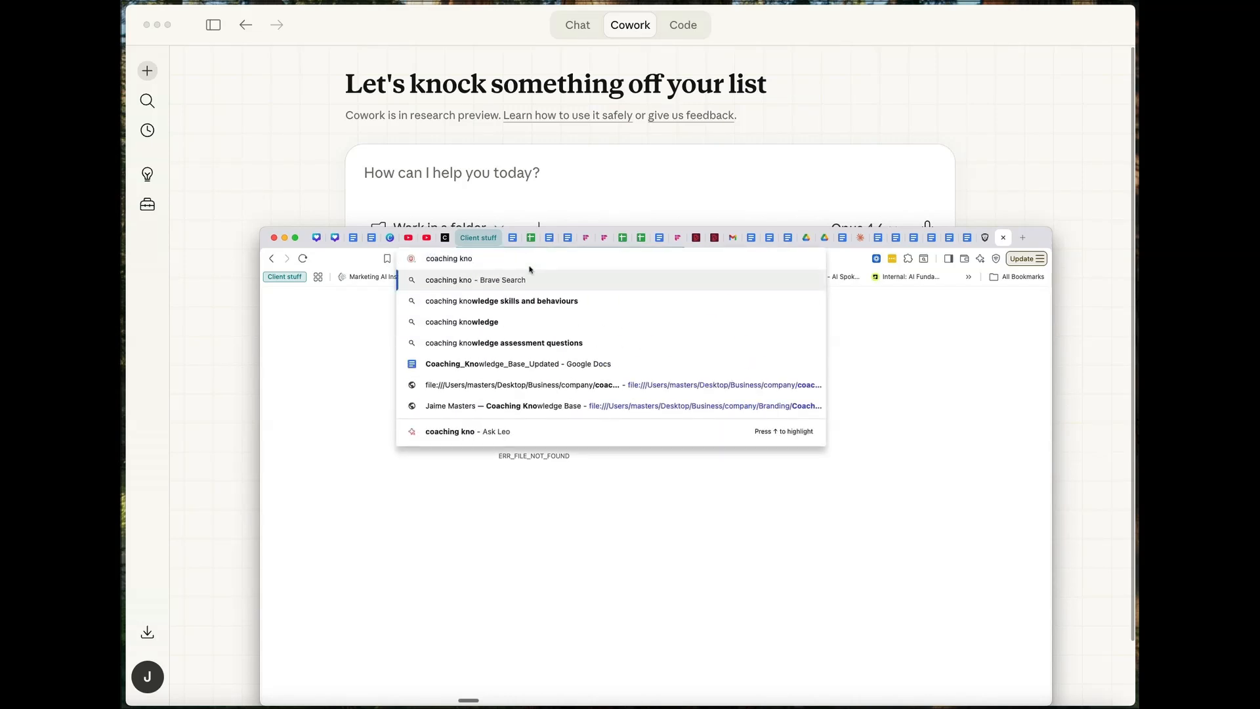
pyautogui.click(562, 408)
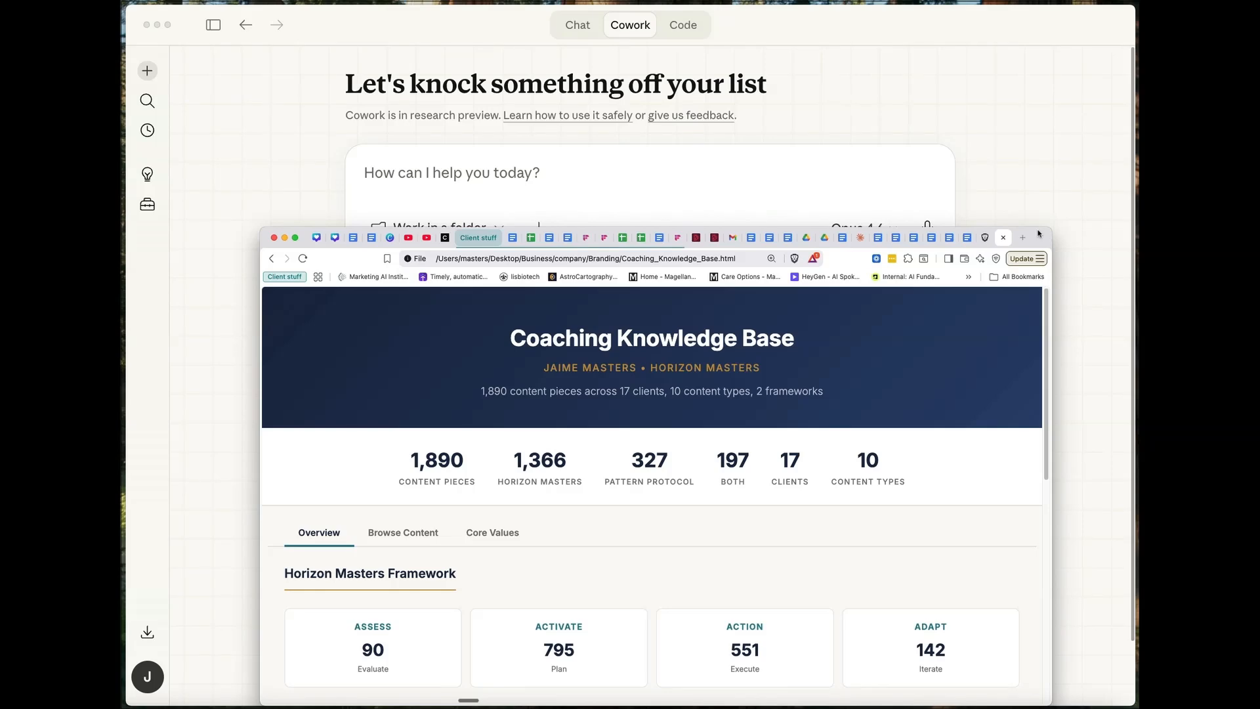
# - Reposition the browser window so more of the Coaching Knowledge Base page fits on screen, then minimize and restore it
pyautogui.moveTo(1030, 168); pyautogui.dragTo(1031, 2)
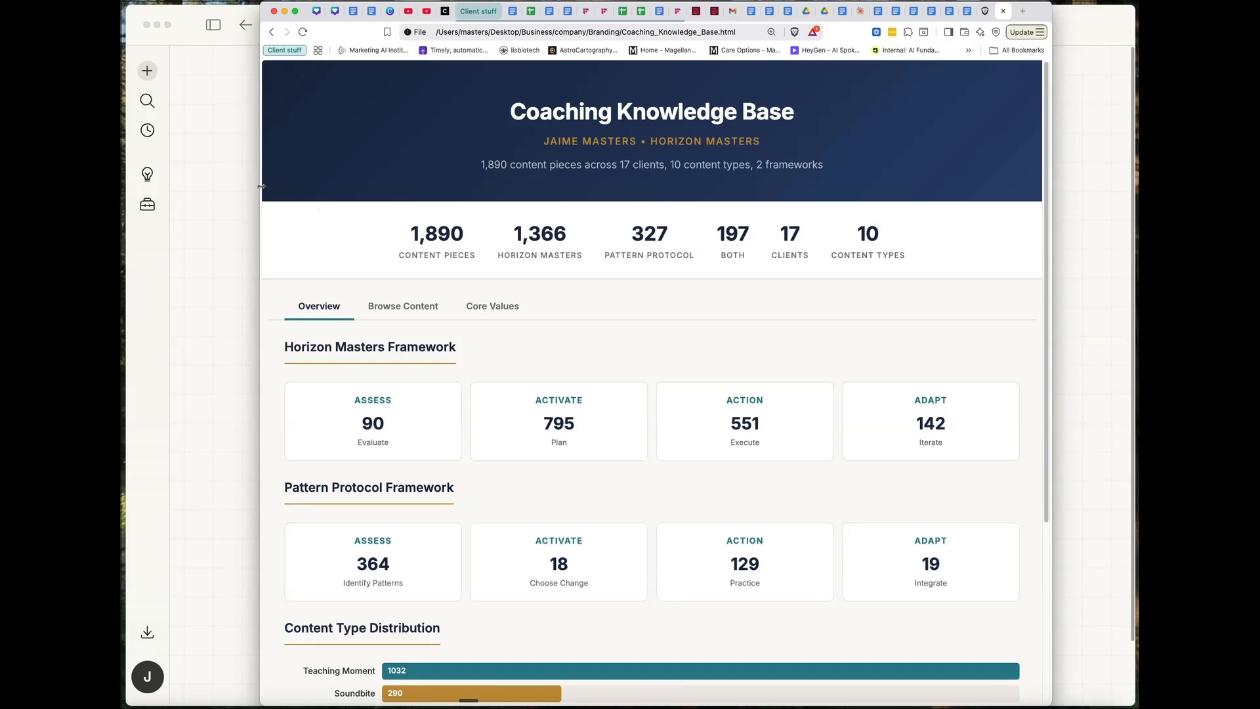
pyautogui.moveTo(1043, 3); pyautogui.dragTo(912, 4)
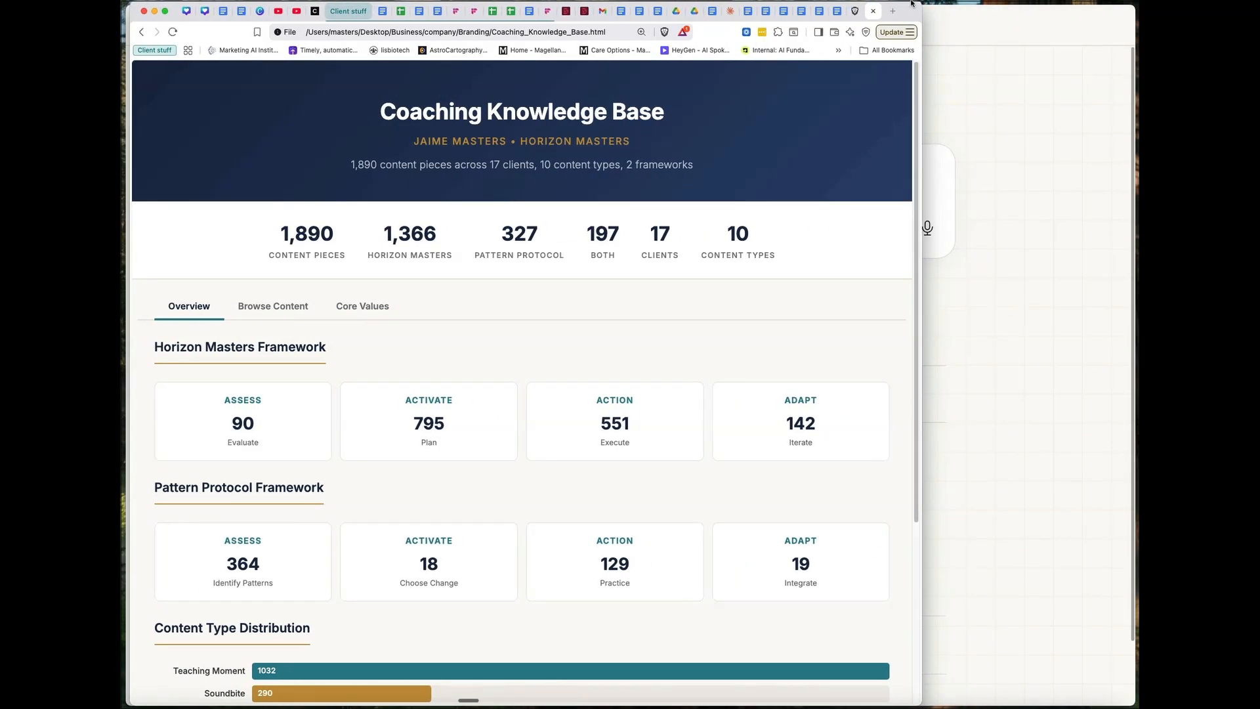
pyautogui.click(154, 11)
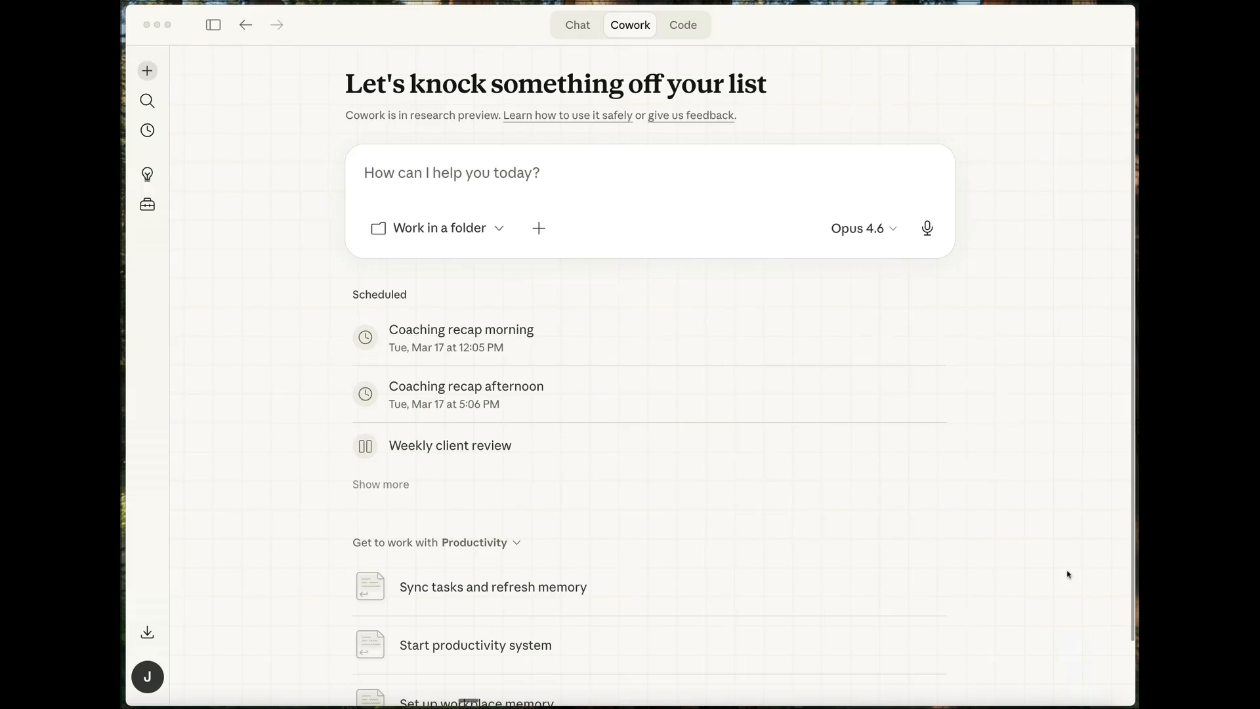
pyautogui.click(1058, 707)
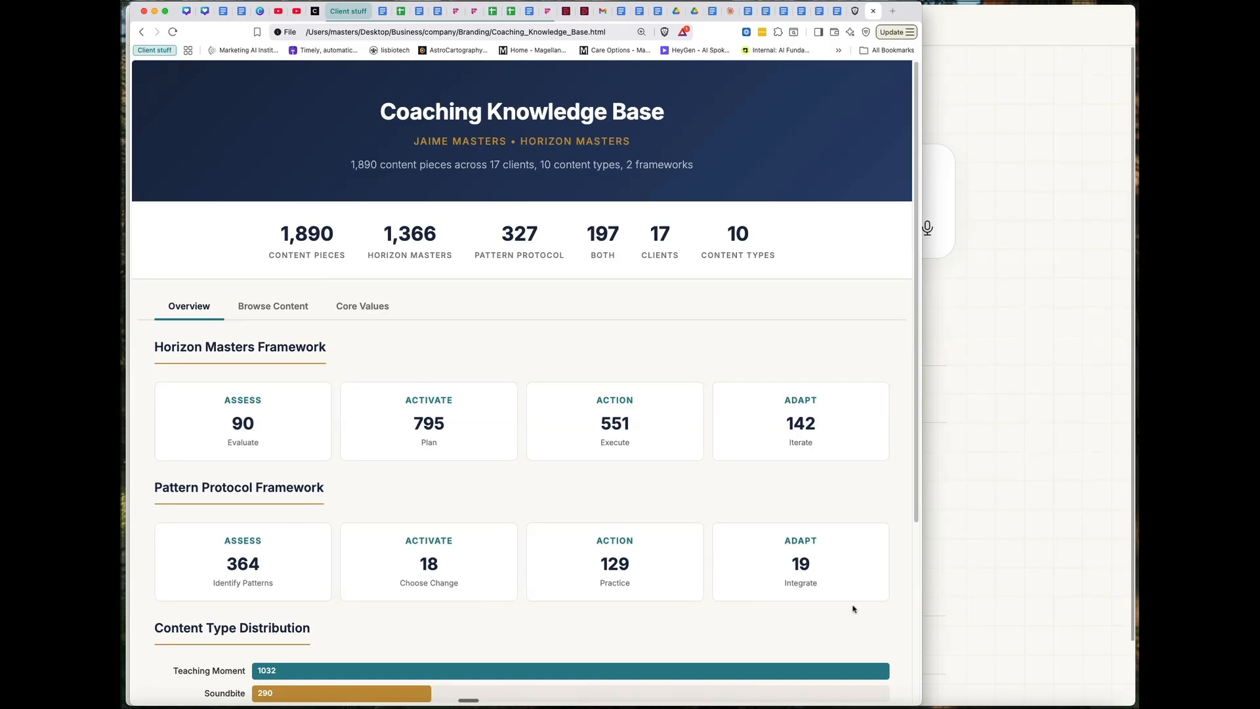
# - Review the knowledge base's Browse Content and Core Values sections, including the voice attributes and messaging pillars
pyautogui.scroll(-3, 852, 605)
pyautogui.click(292, 235)
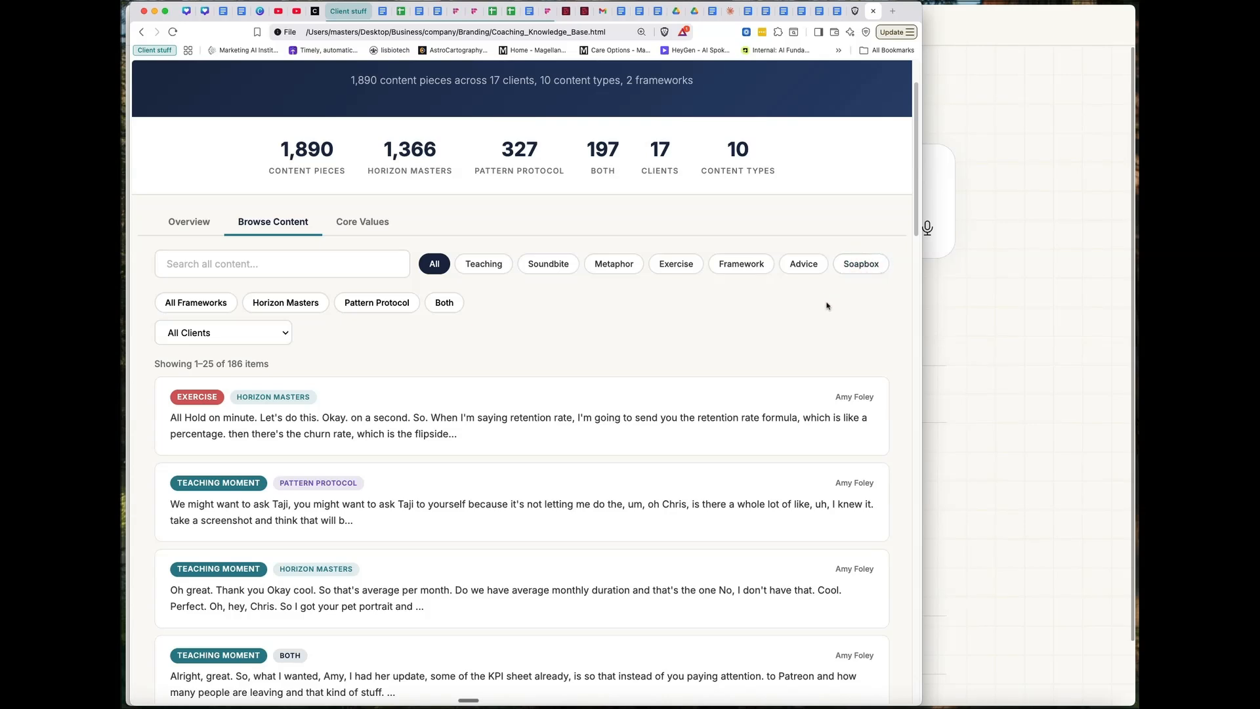
pyautogui.scroll(2, 663, 380)
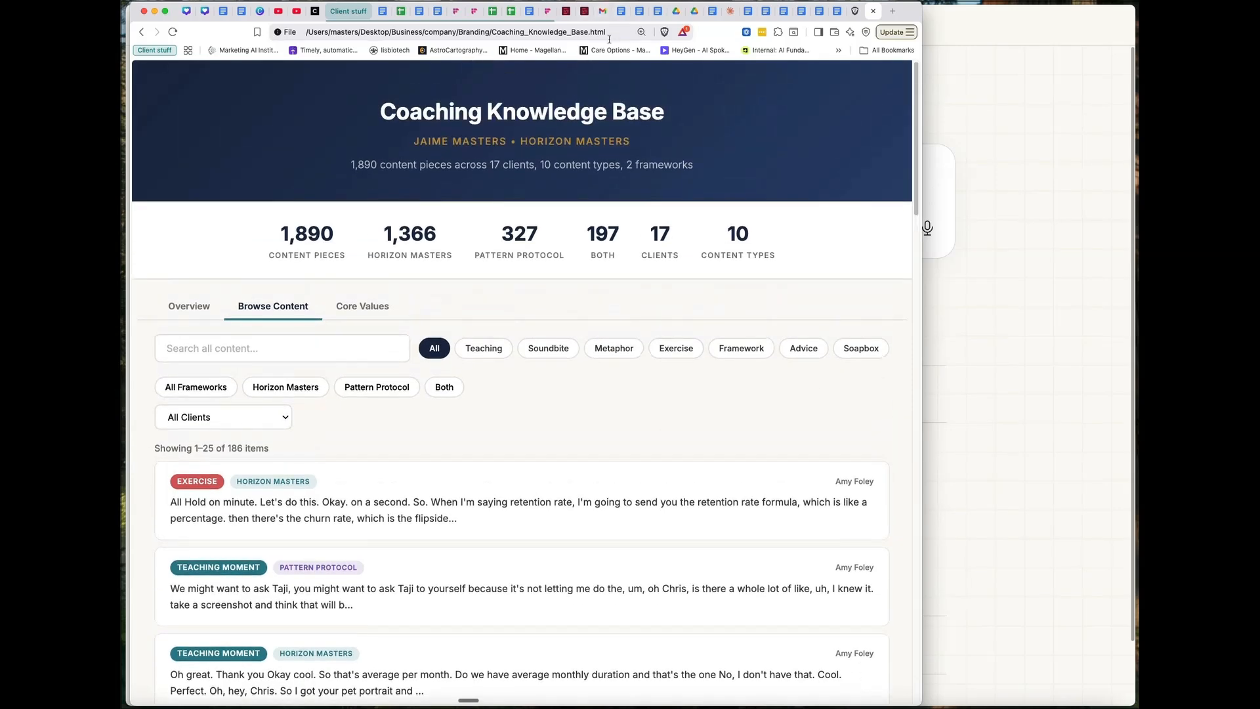
pyautogui.click(362, 305)
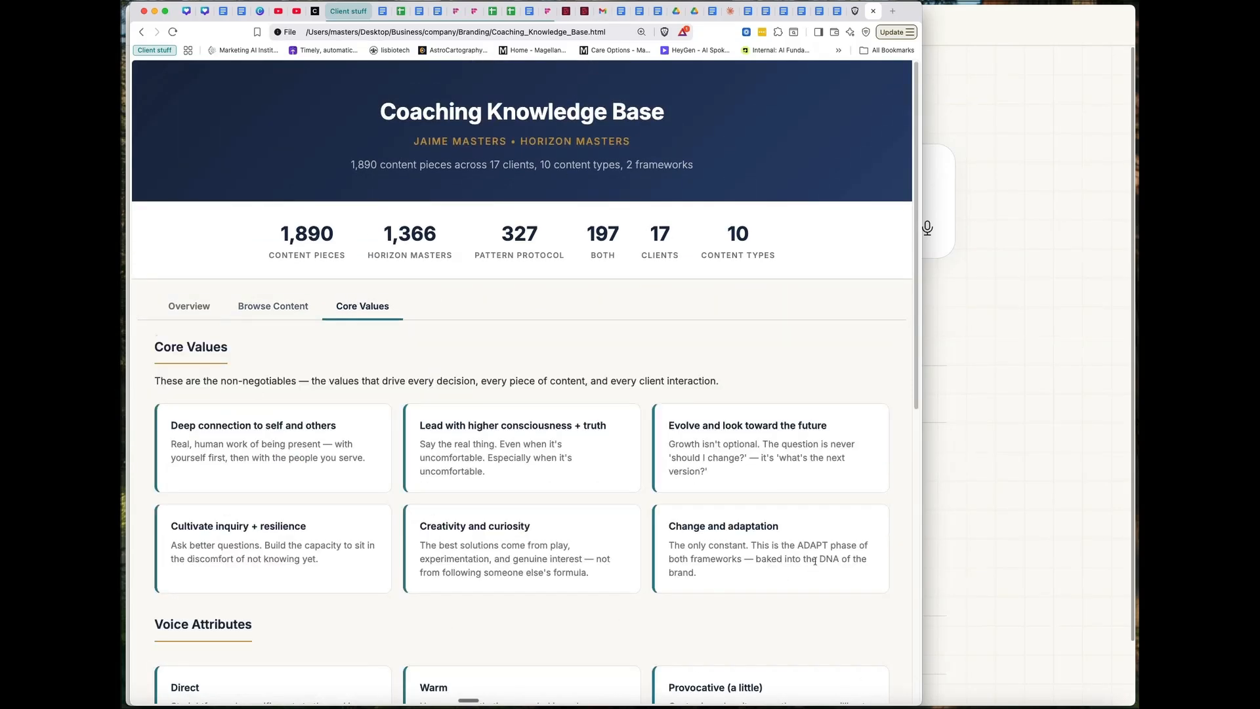
pyautogui.scroll(-10, 815, 560)
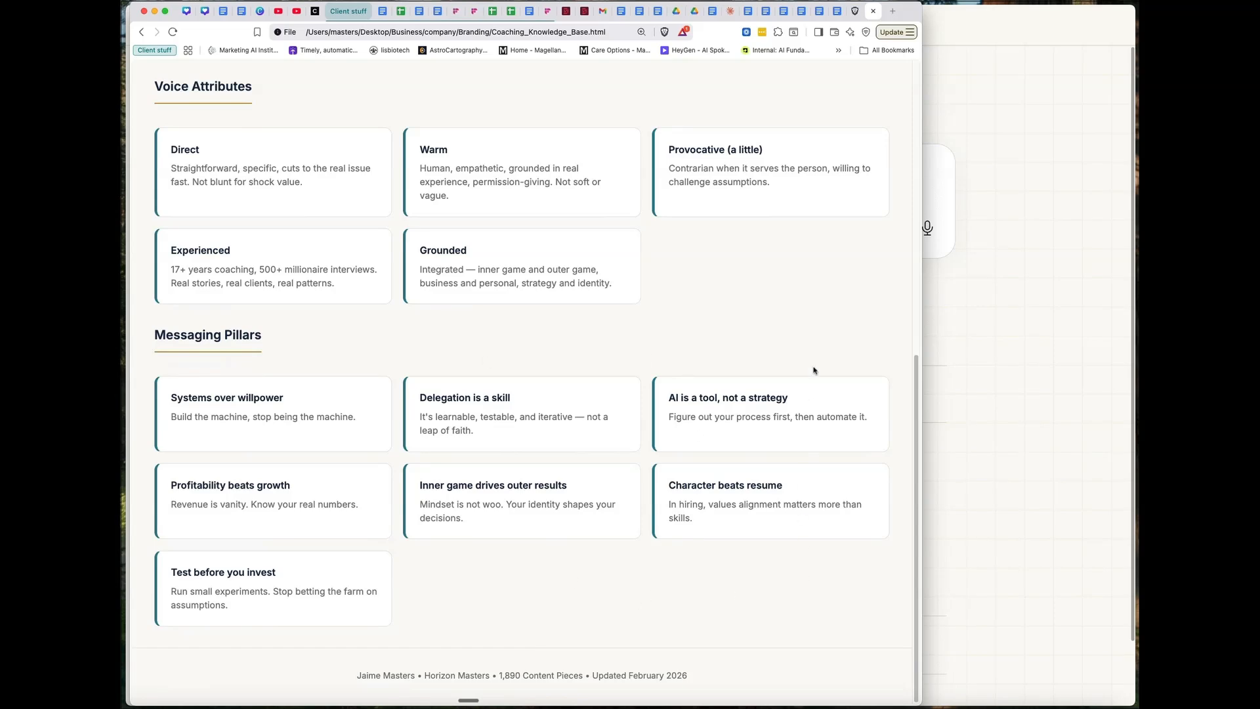
pyautogui.scroll(8, 812, 339)
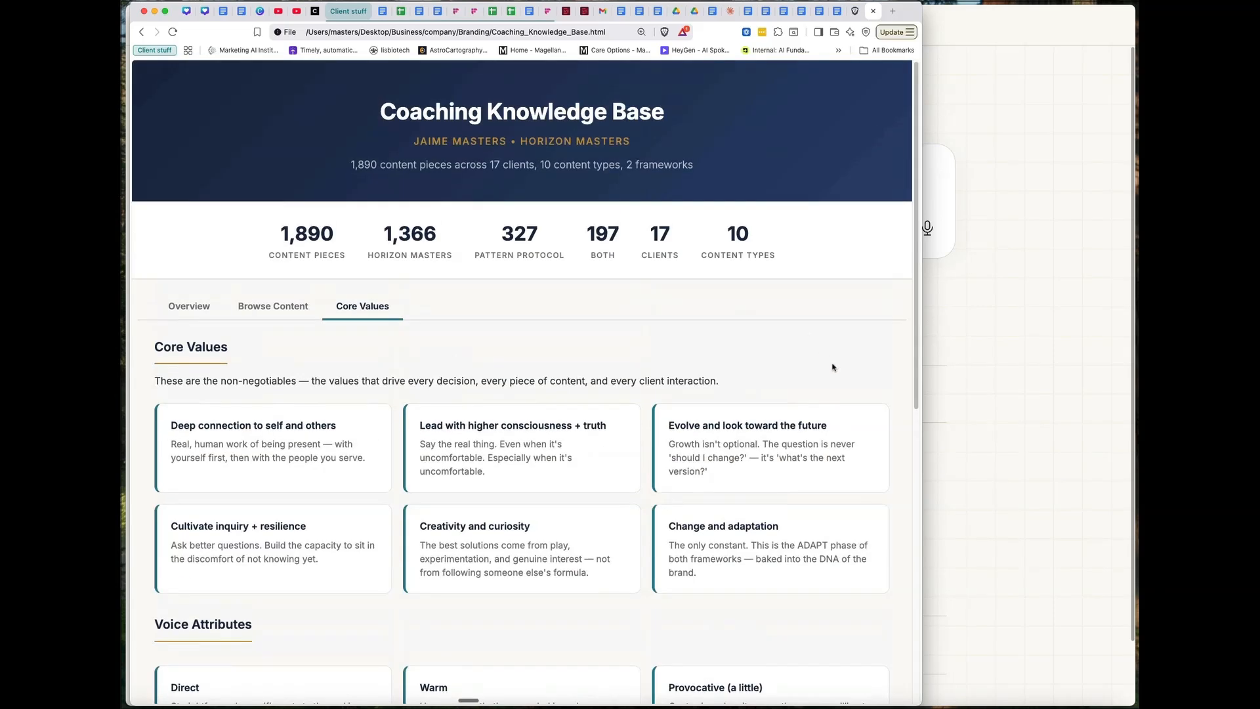